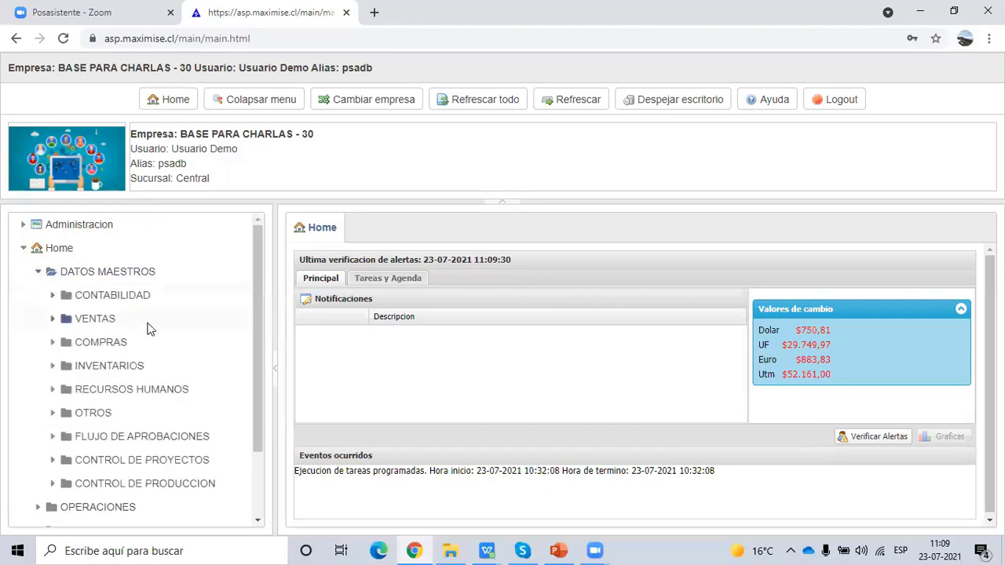
- Open Parametros Sistema from DATOS MAESTROS > OTROS across the full page and scroll down the form
click(54, 415)
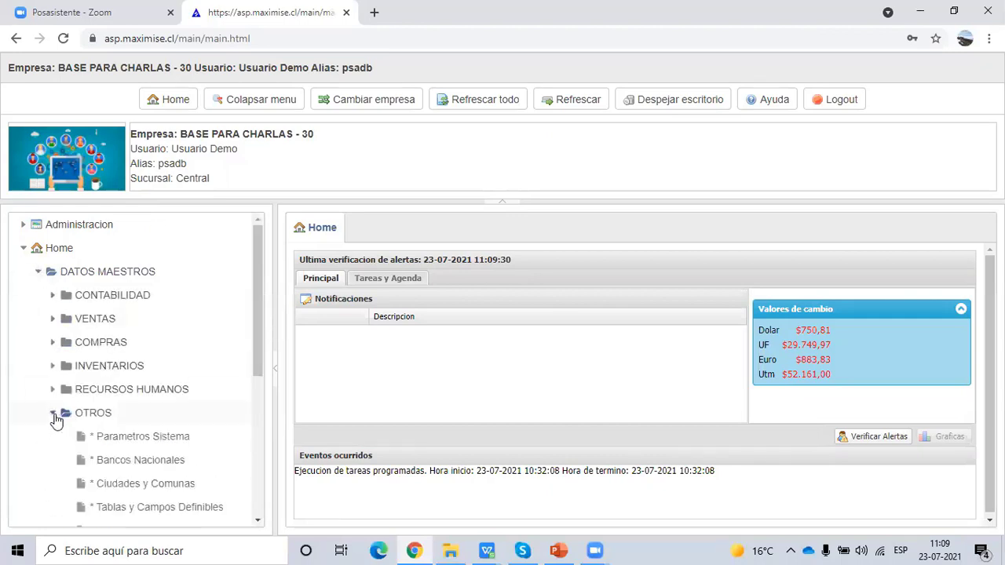
click(141, 437)
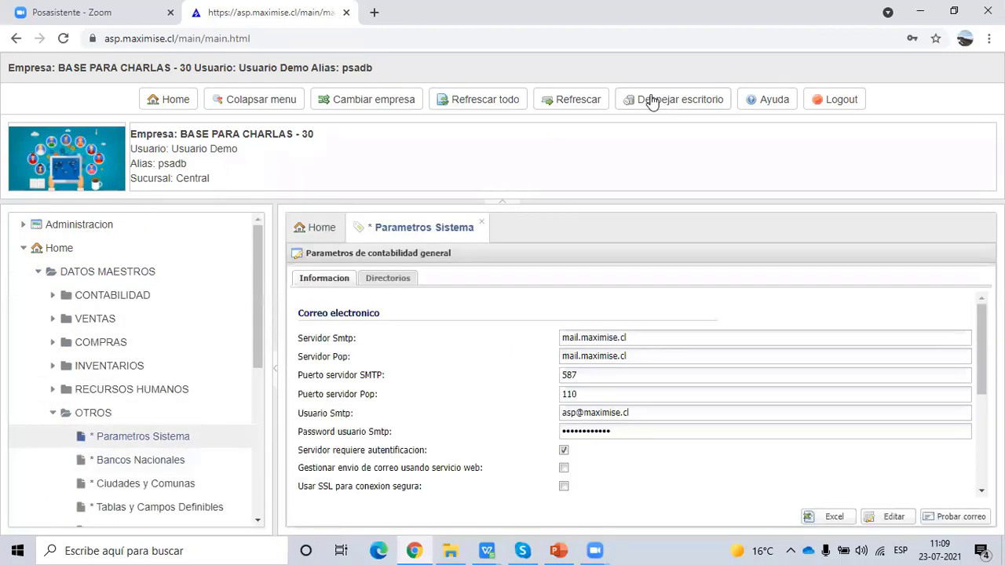
click(649, 103)
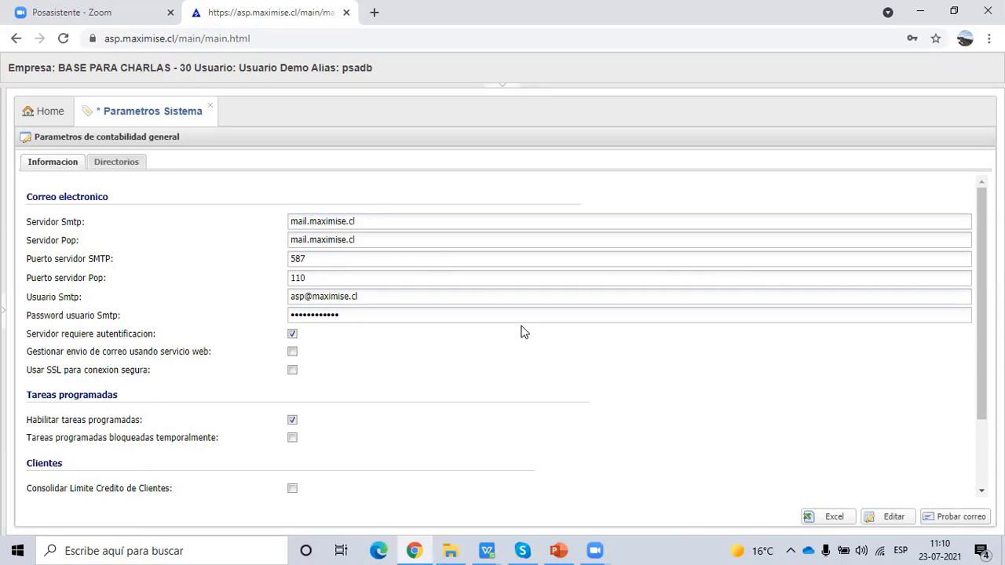
scroll(525, 334, down, 3)
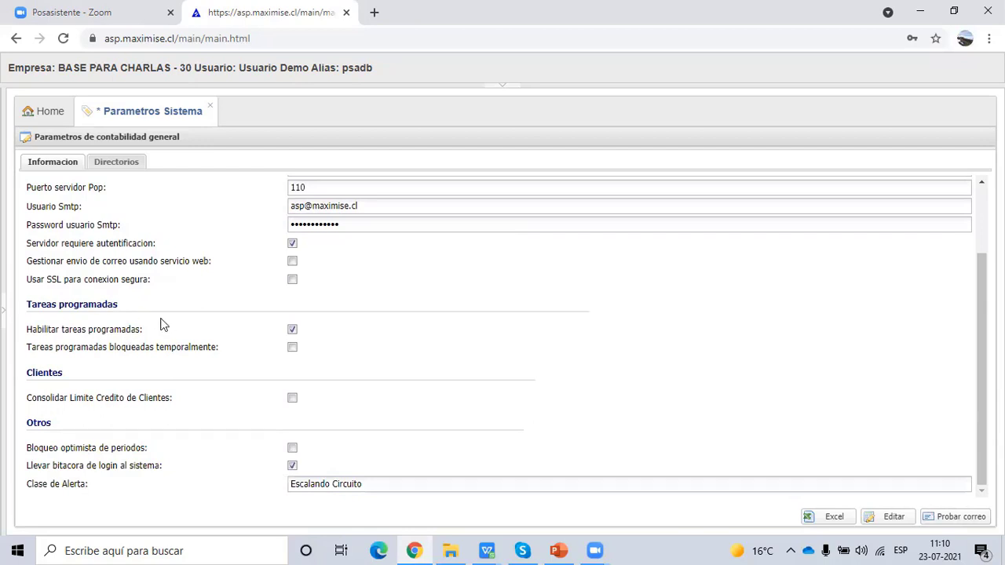
click(292, 330)
- Close the Parametros Sistema page and select slide 4 in the PowerPoint deck
click(211, 105)
click(559, 551)
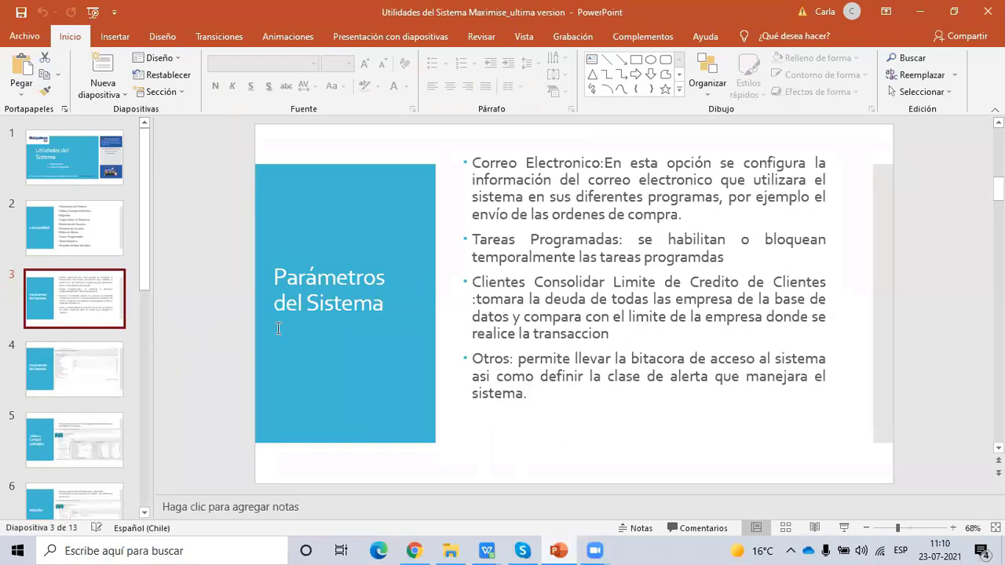
click(101, 369)
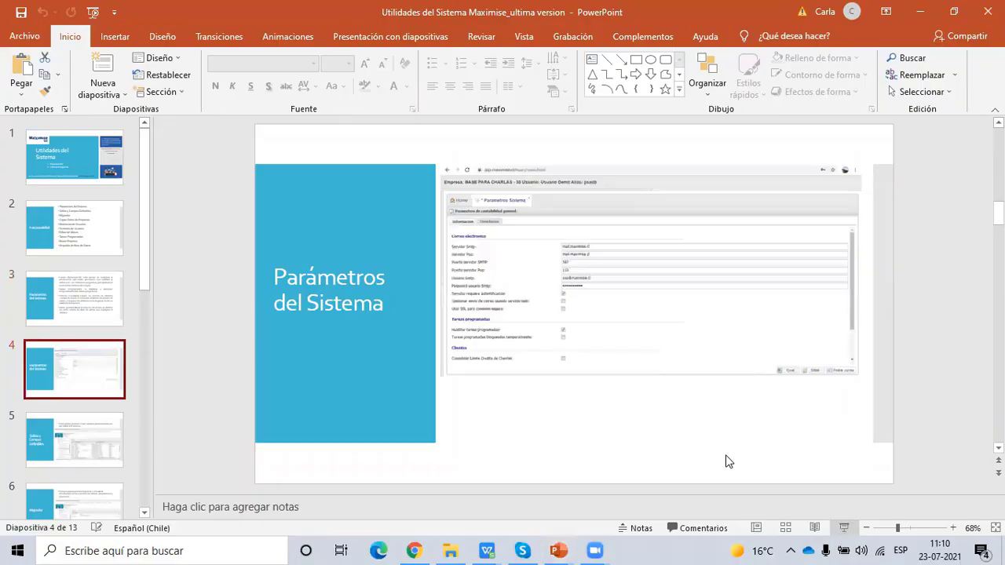
- Present slides 4 and 5 (Tablas y Campos Definibles) as a slideshow, then return to the ERP
key(shift+F5)
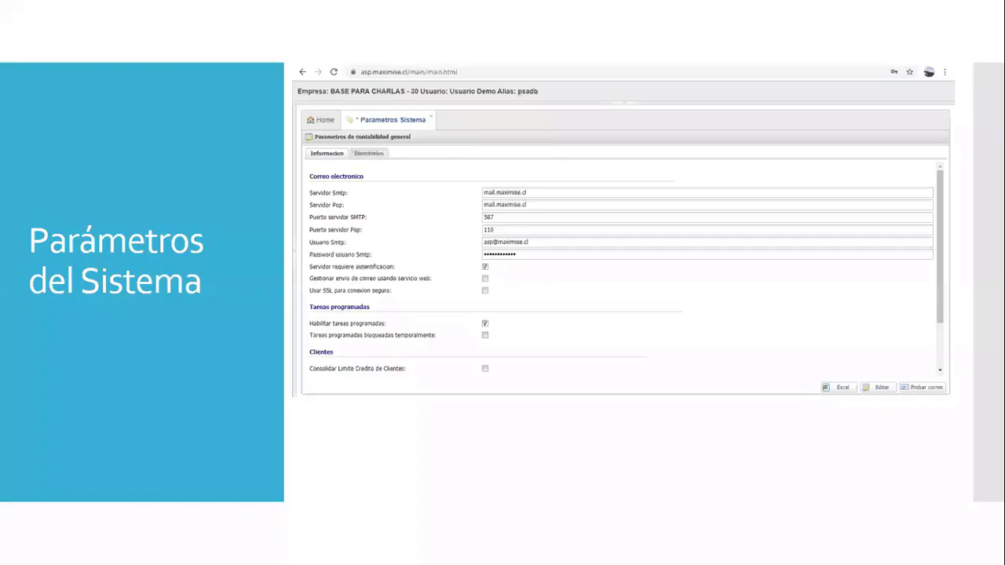
key(Right)
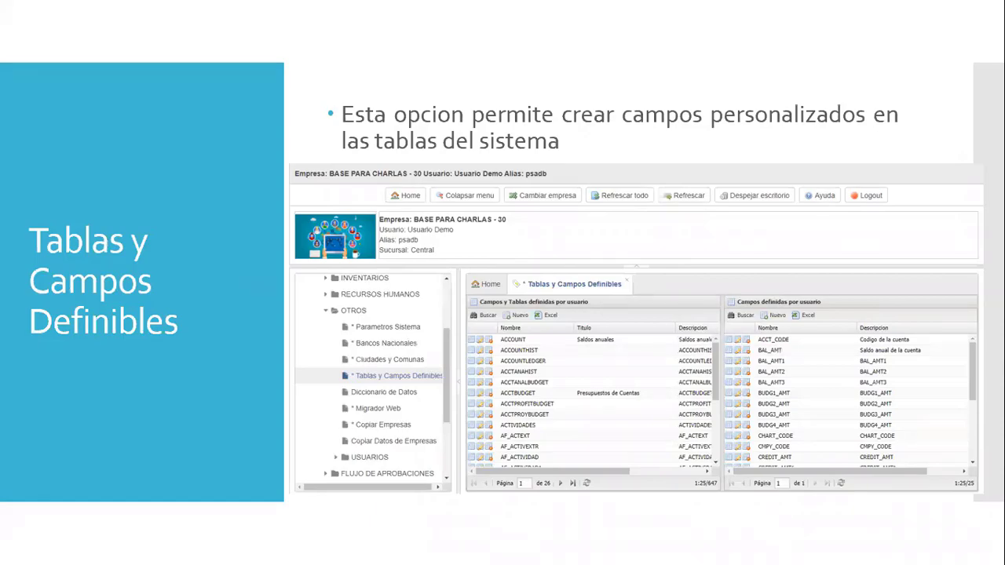
key(Escape)
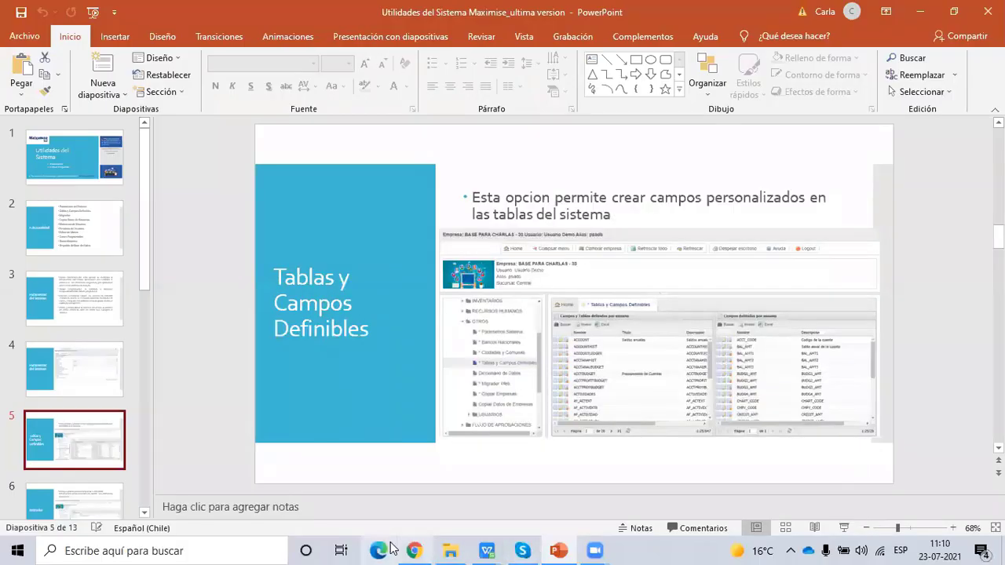
key(alt+Tab)
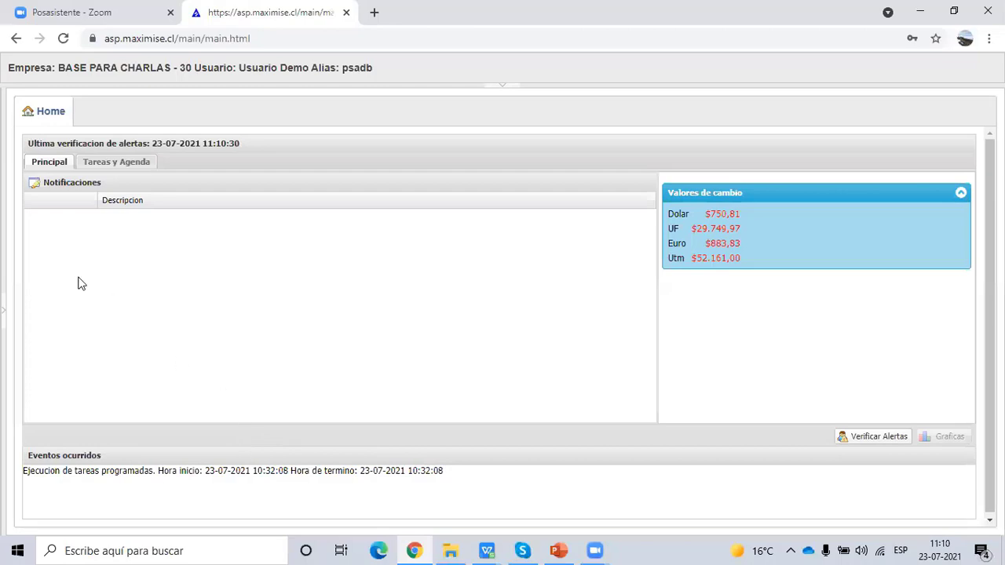
- Collapse OTROS, expand INVENTARIOS and open Maestros de Productos from the navigation tree
click(3, 315)
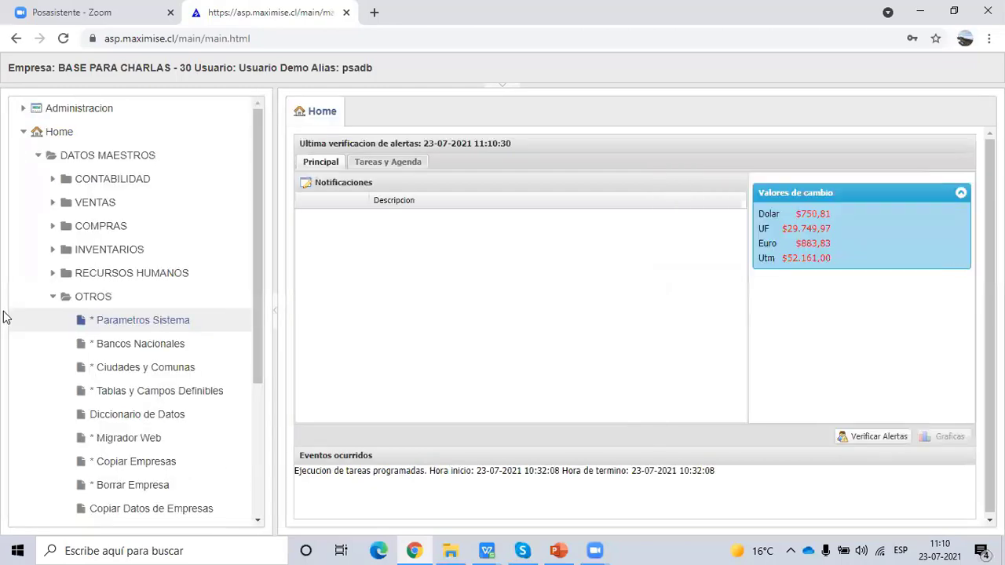
click(53, 298)
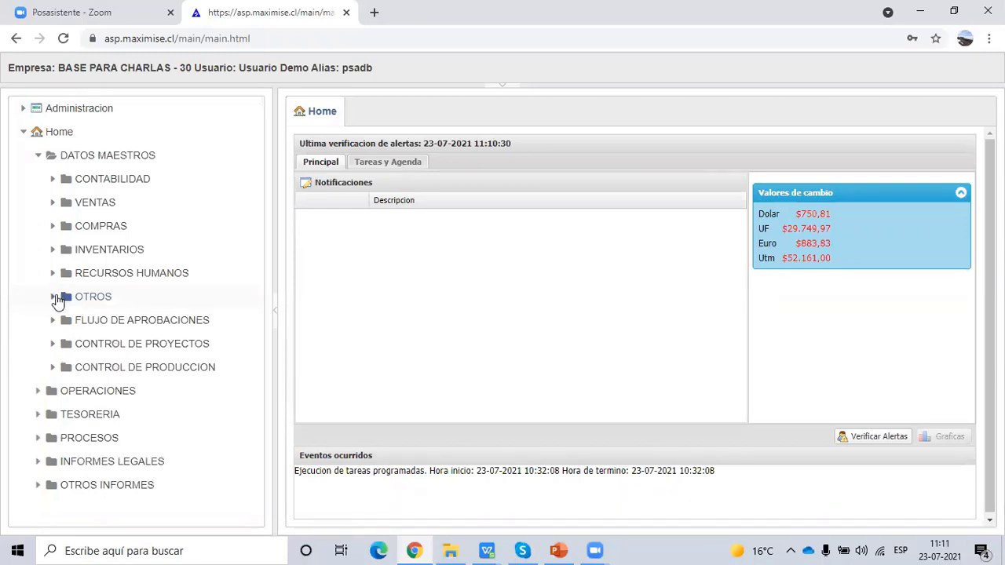
click(52, 249)
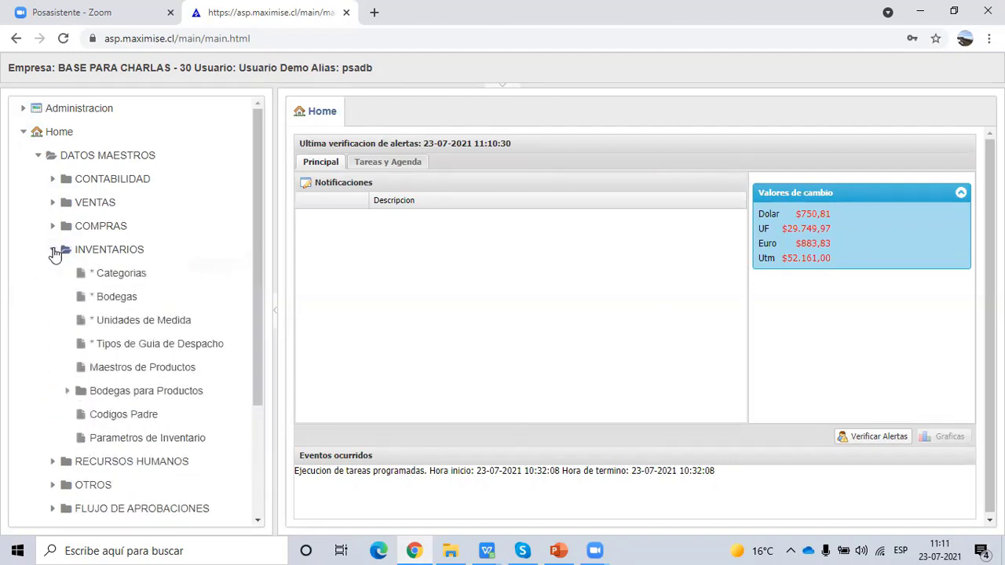
click(152, 368)
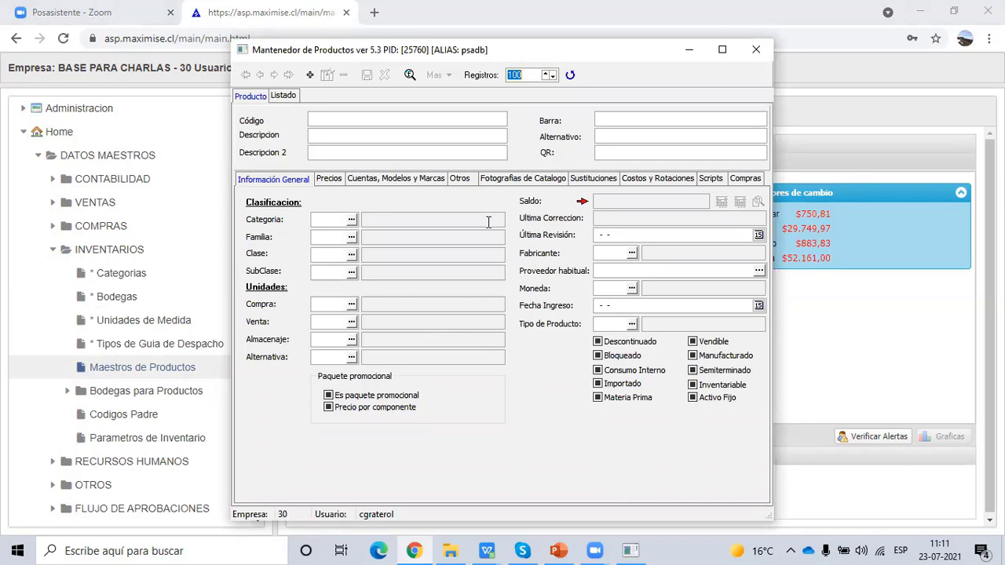
- Load product AGUA, view its Campos Personalizados, then minimize the product window and collapse INVENTARIOS
click(410, 74)
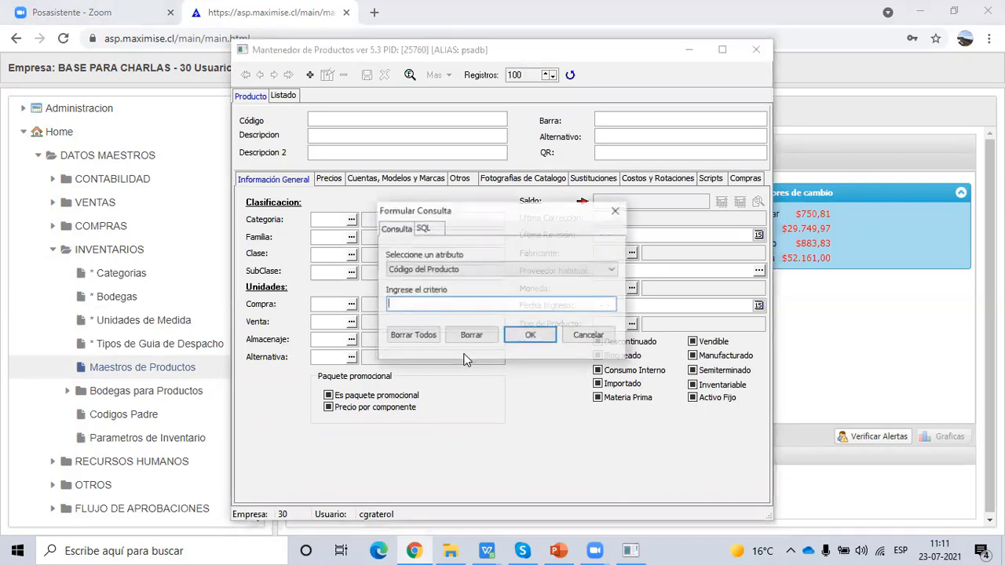
click(533, 337)
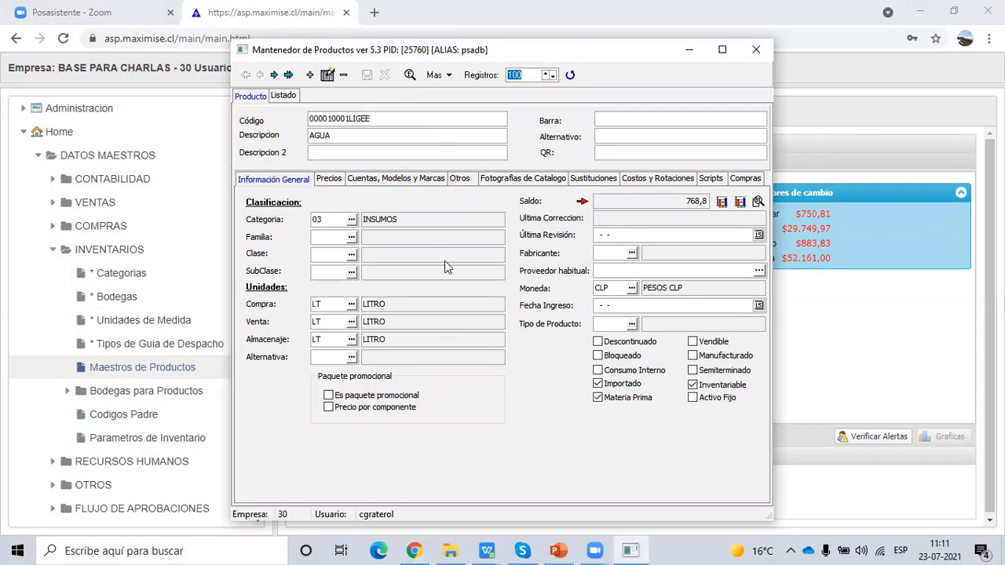
drag(443, 59, 365, 57)
click(372, 75)
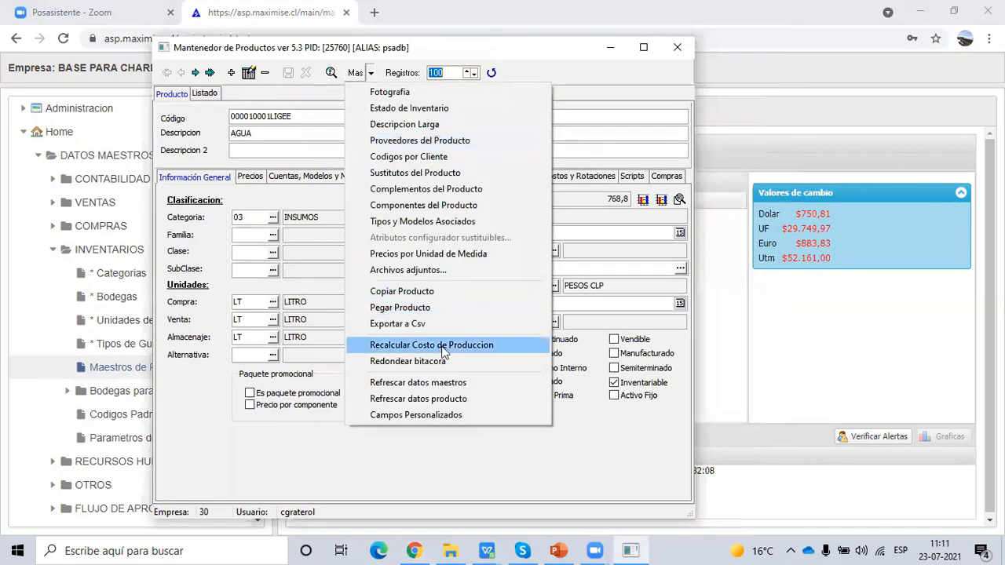
click(459, 415)
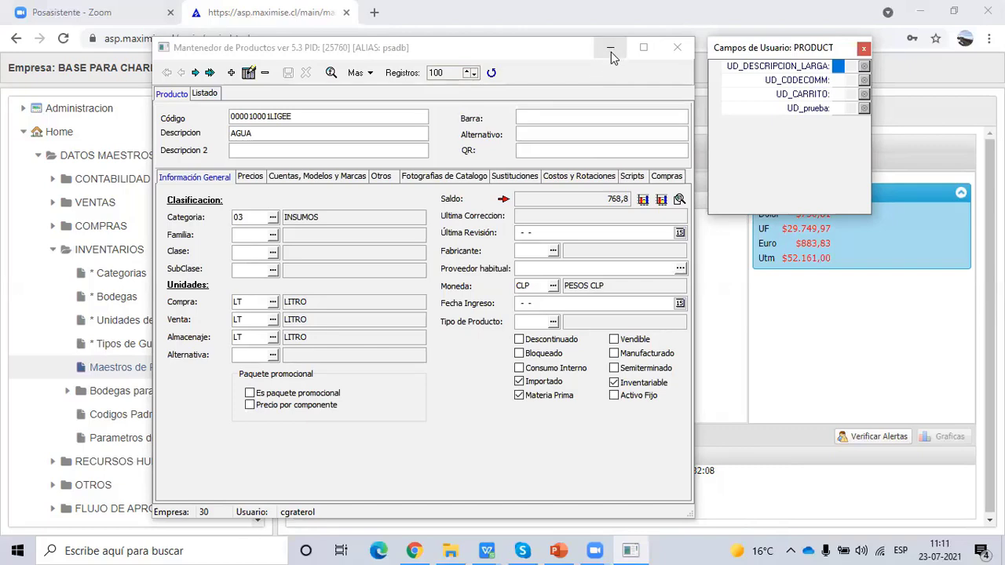
click(611, 50)
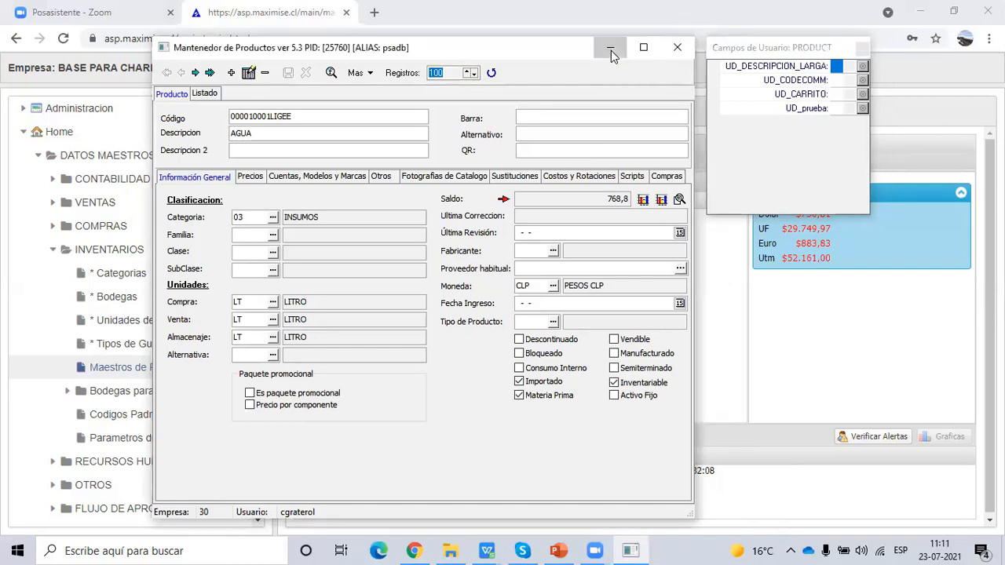
click(53, 250)
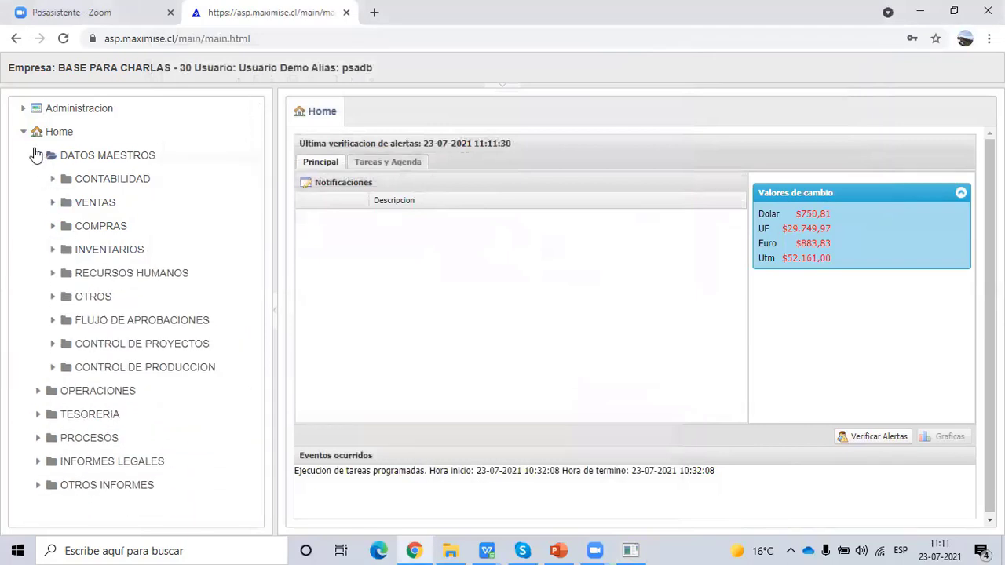
- Open Tablas y Campos Definibles from OTROS with the navigation tree hidden
click(53, 297)
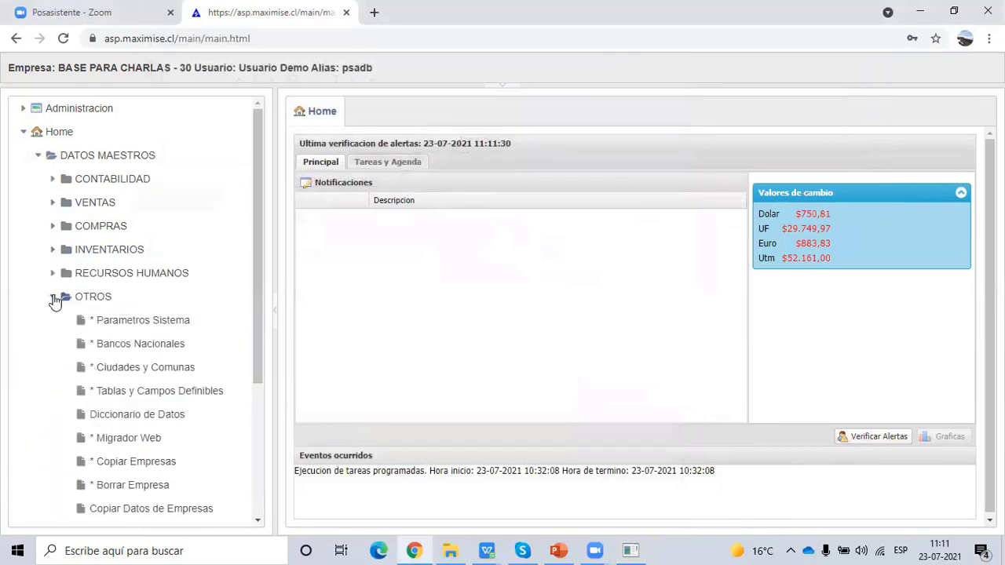
click(186, 391)
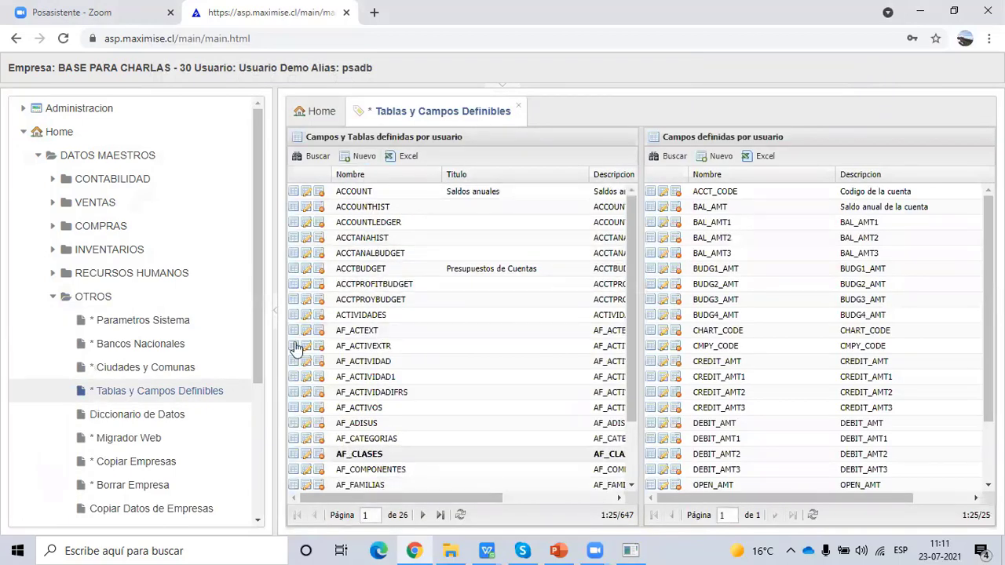
click(274, 312)
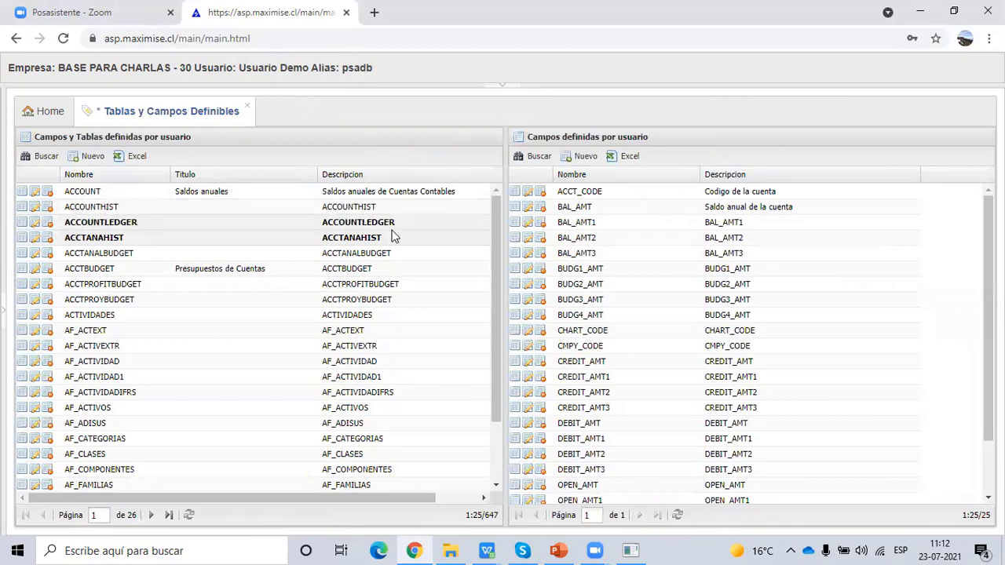
- Check the product maintenance window, then open Diccionario de Datos from the navigation tree
click(630, 551)
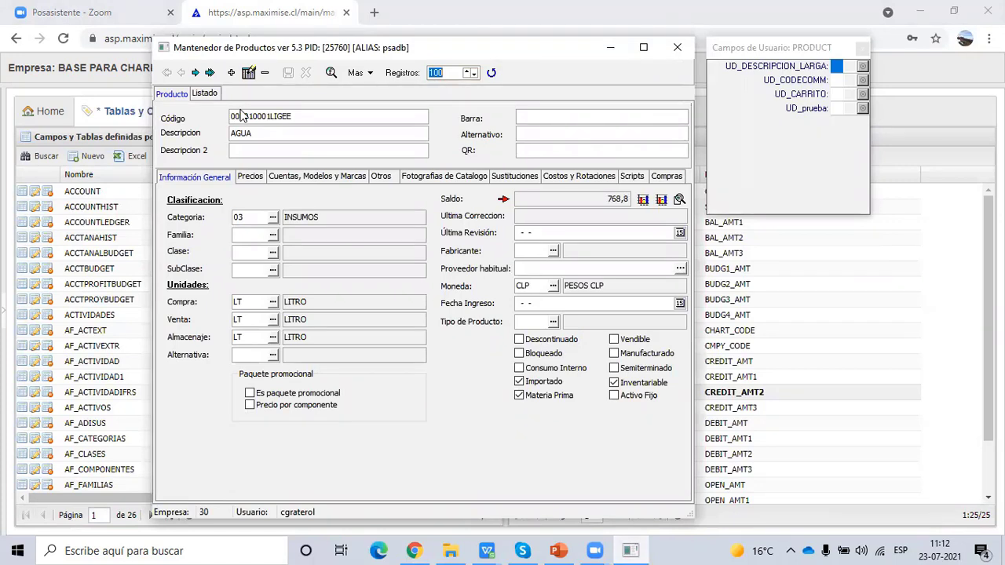
click(4, 312)
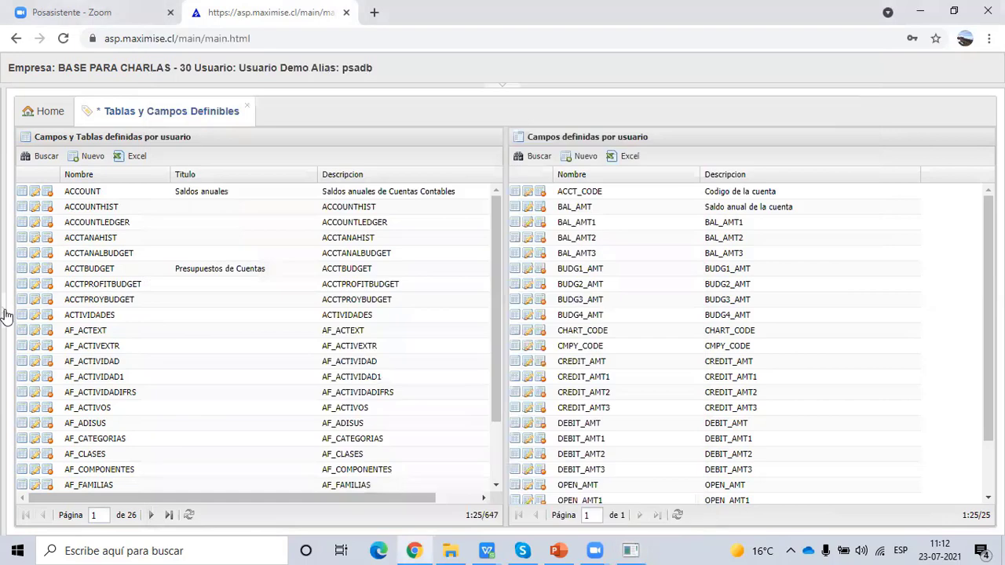
click(4, 314)
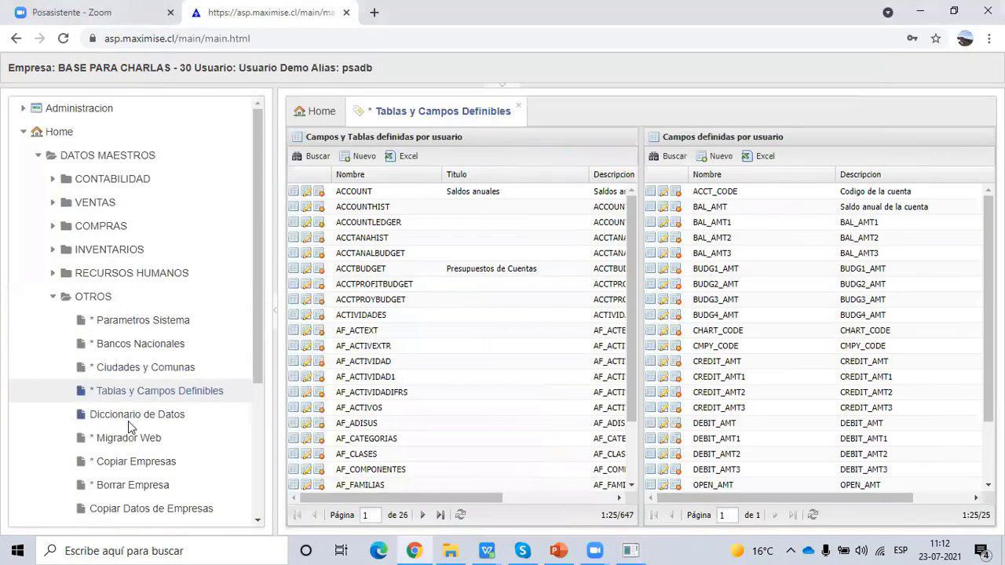
click(128, 423)
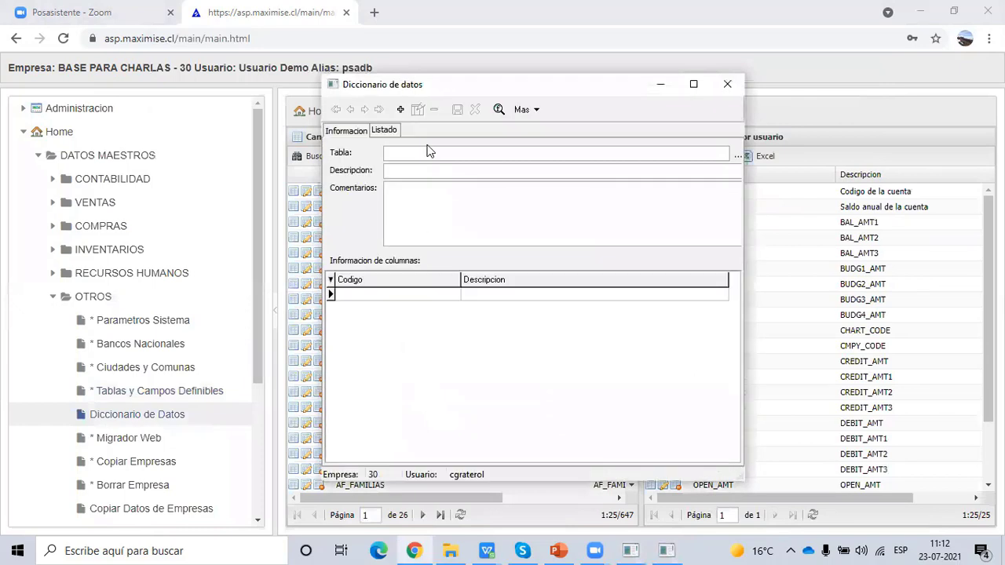
- Load the ACCOUNT table in Diccionario de datos, minimize it, and restore the AGUA product window
click(499, 110)
click(547, 333)
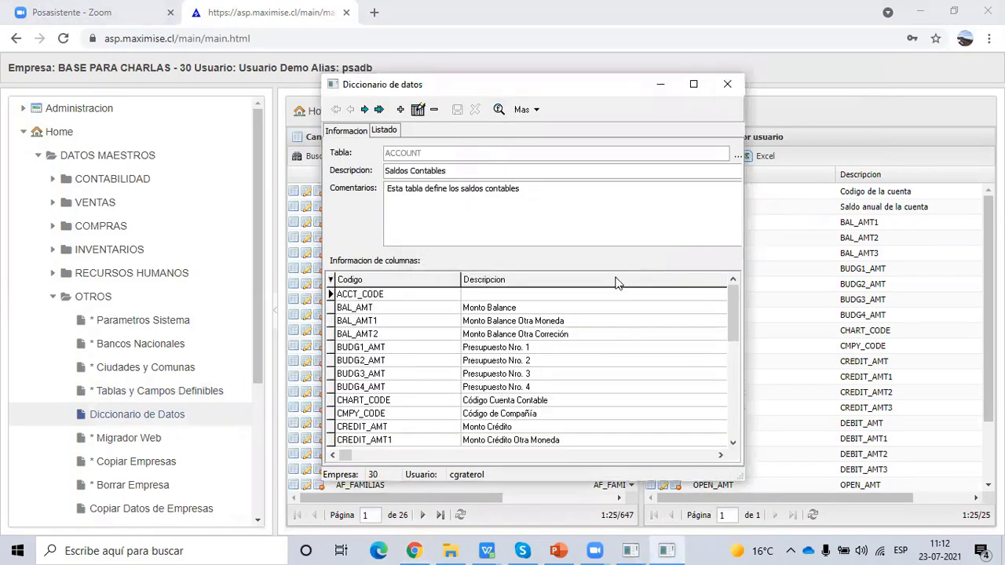
click(660, 86)
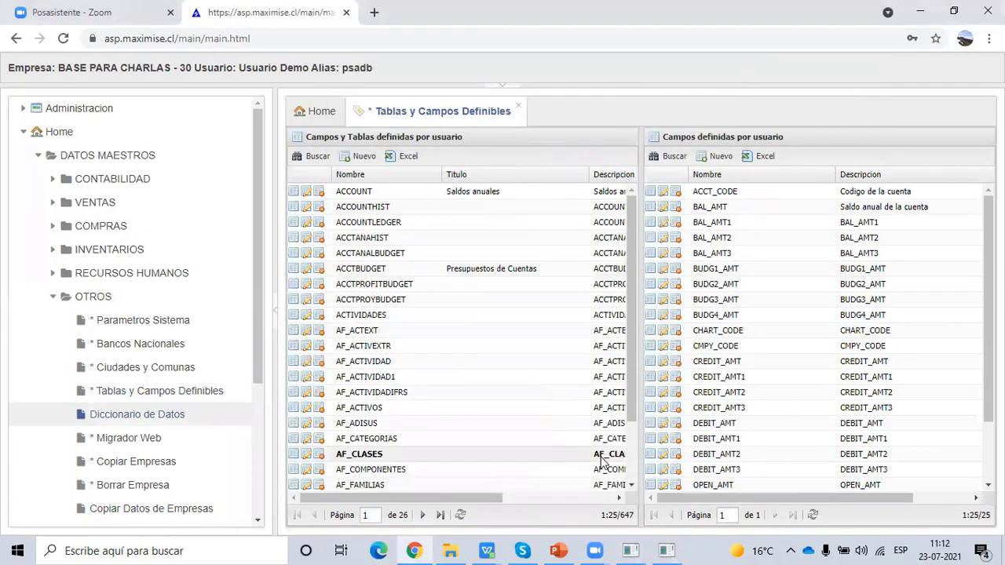
click(663, 550)
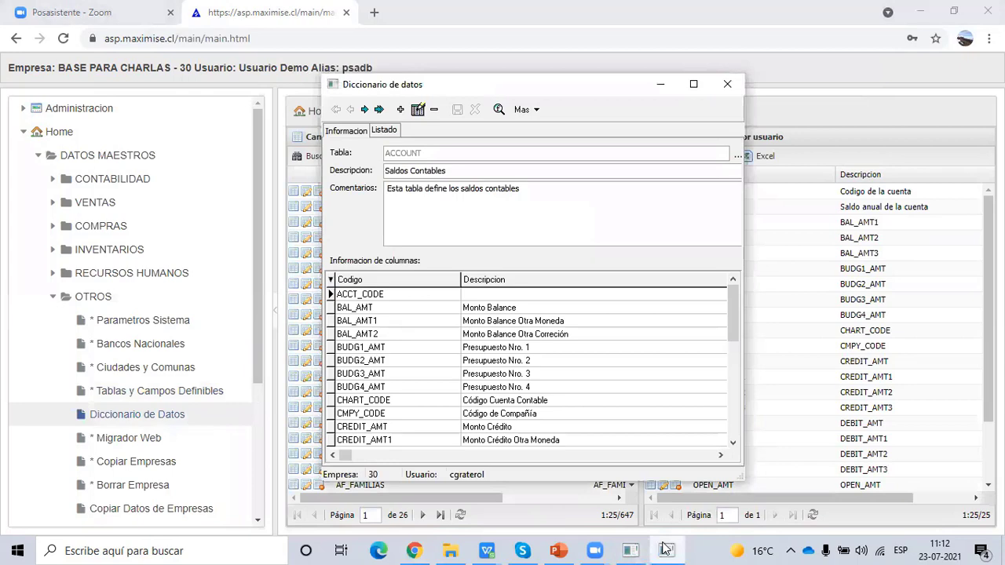
click(663, 550)
click(630, 550)
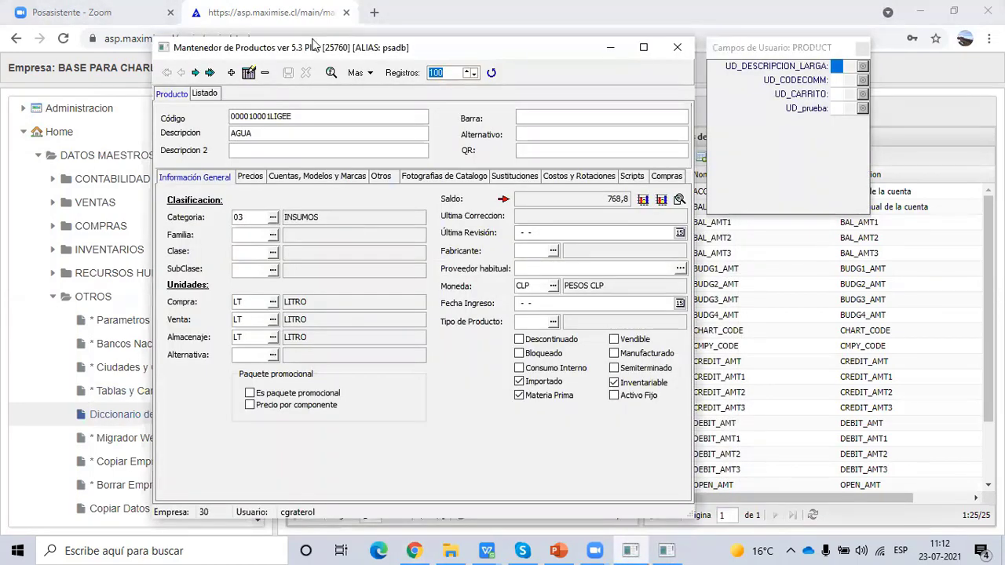
- Close the DBEdit2 product window together with its Campos de Usuario panel
drag(313, 44, 299, 26)
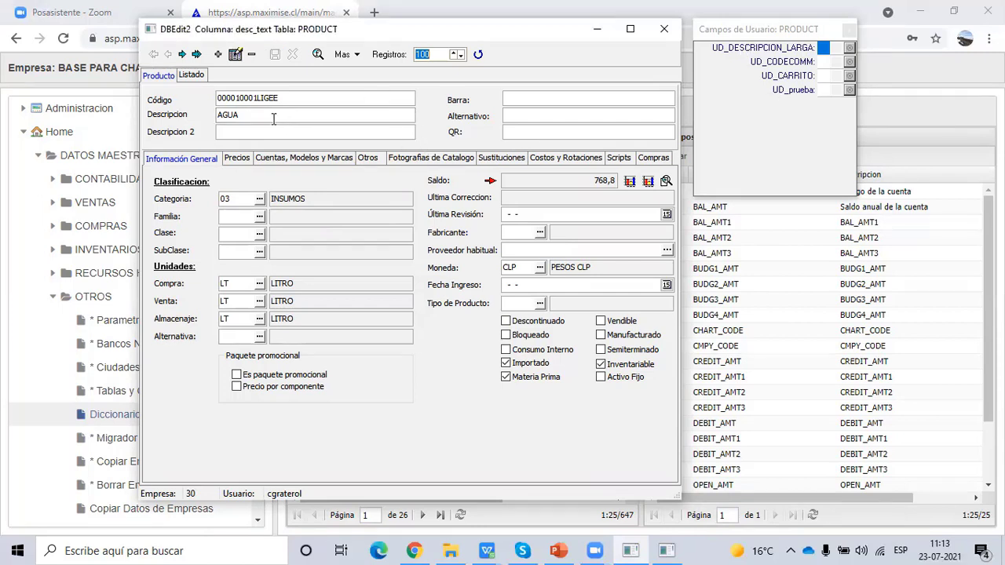
click(267, 13)
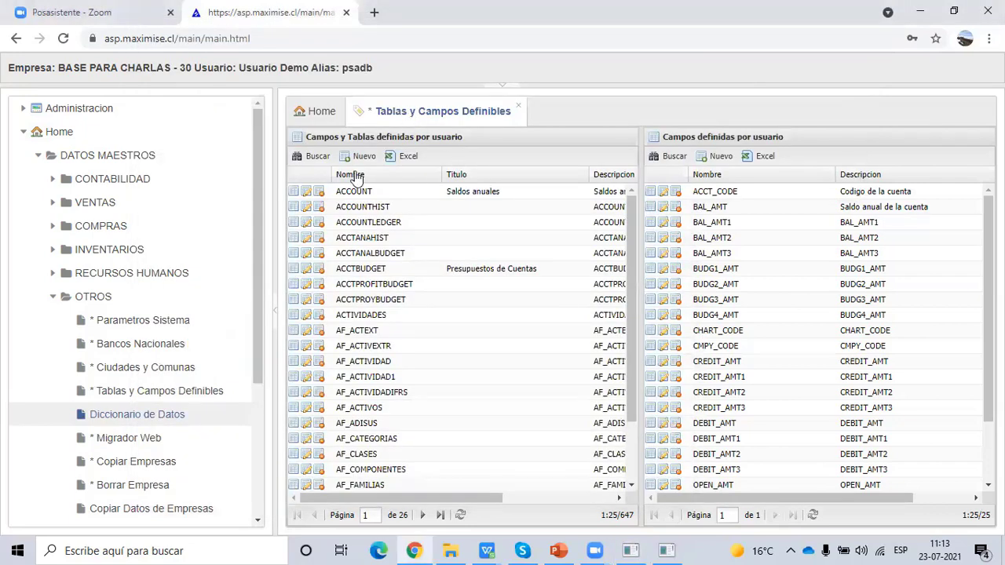
- Filter the defined tables by name '%product' to list the PRODUCT-related tables
click(308, 157)
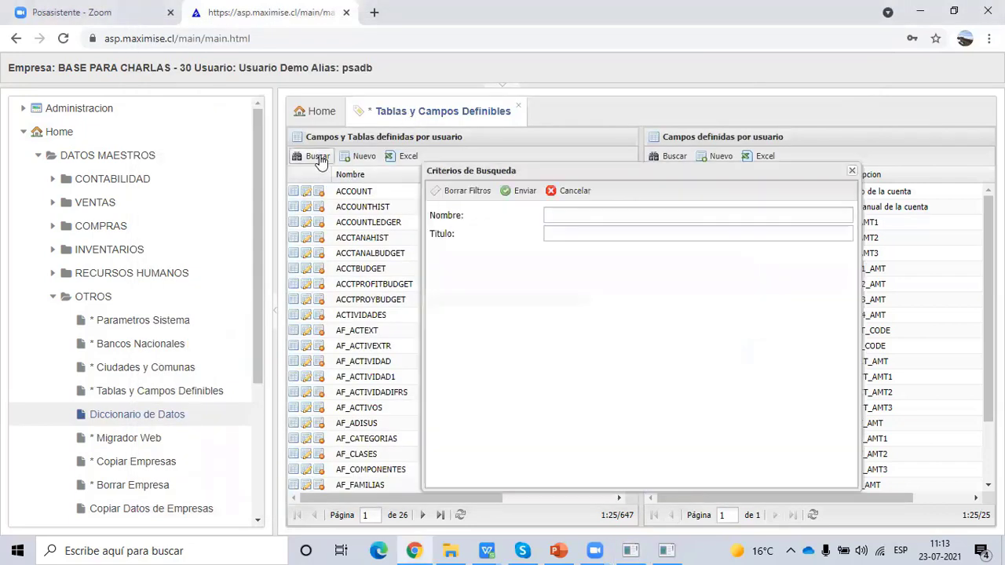
click(568, 214)
text(%%)
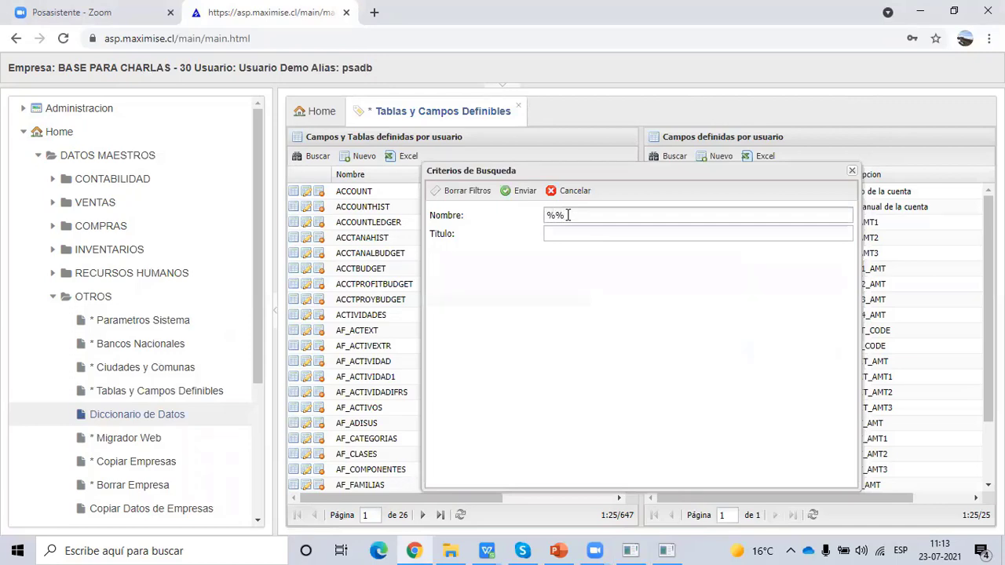
text(product%)
click(506, 191)
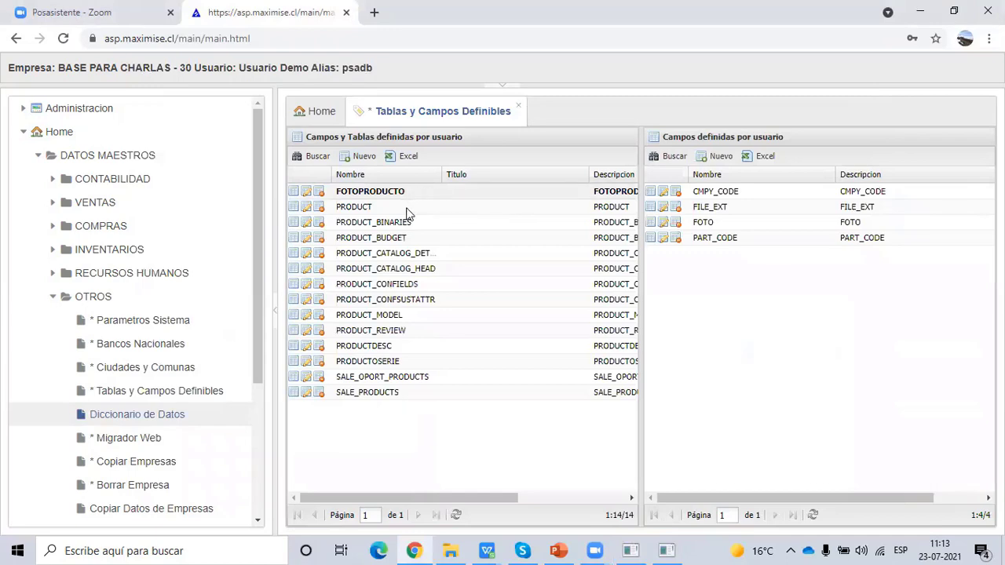
- Show the PRODUCT table's fields and inspect the UD_CODECOMM, UD_DESCRIPCION_LARGA and UD_prueba user fields
click(406, 211)
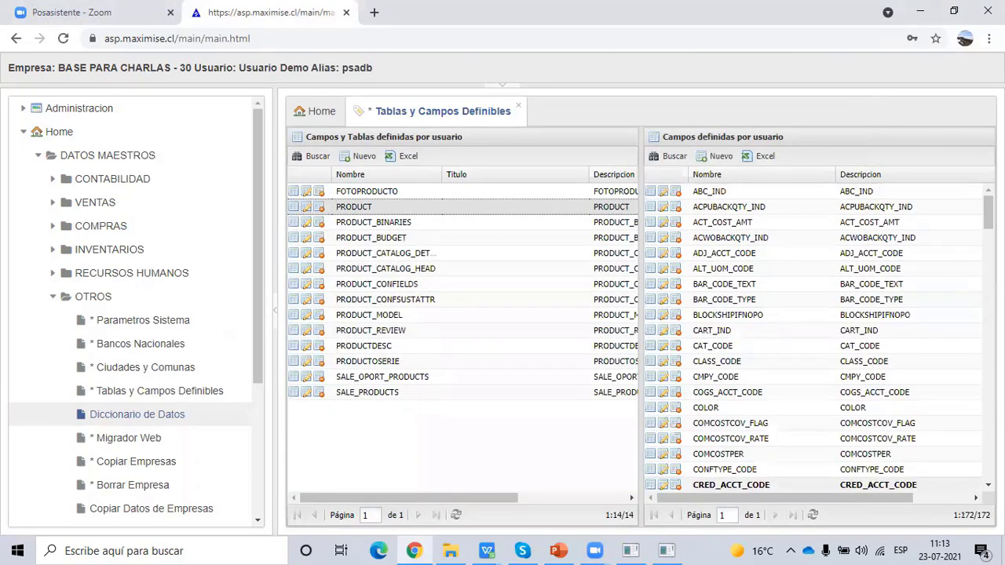
drag(988, 213, 989, 461)
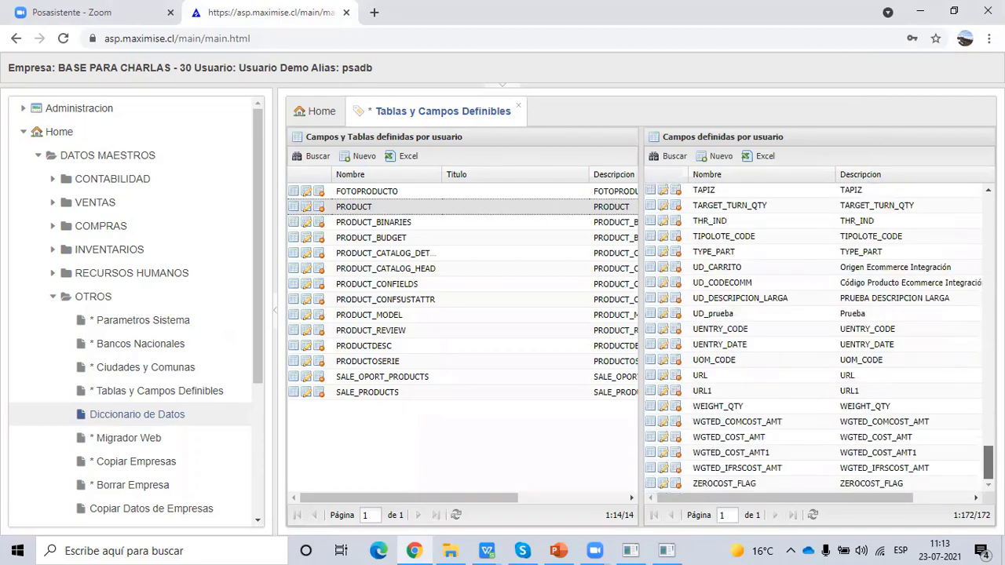
click(757, 282)
click(752, 300)
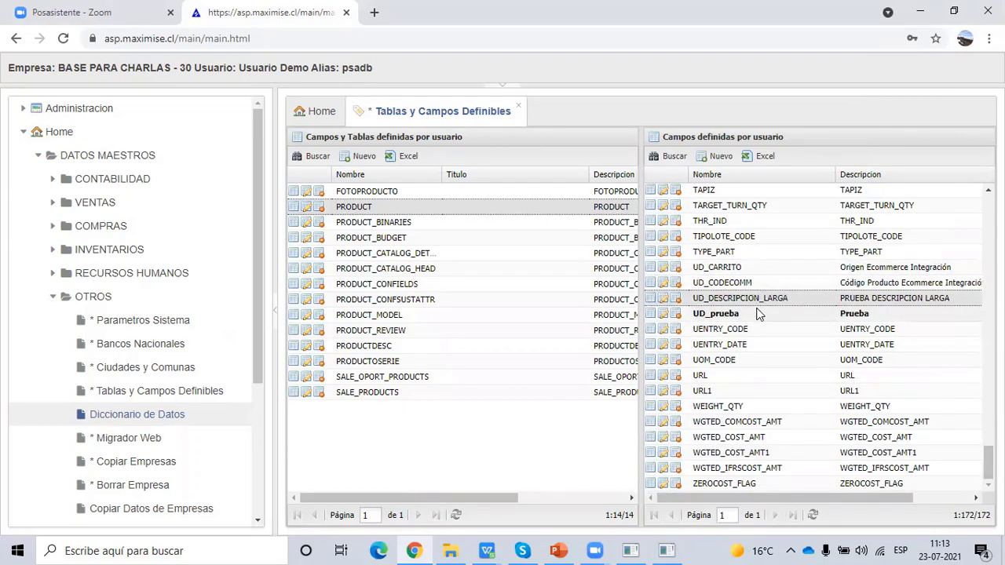
click(759, 314)
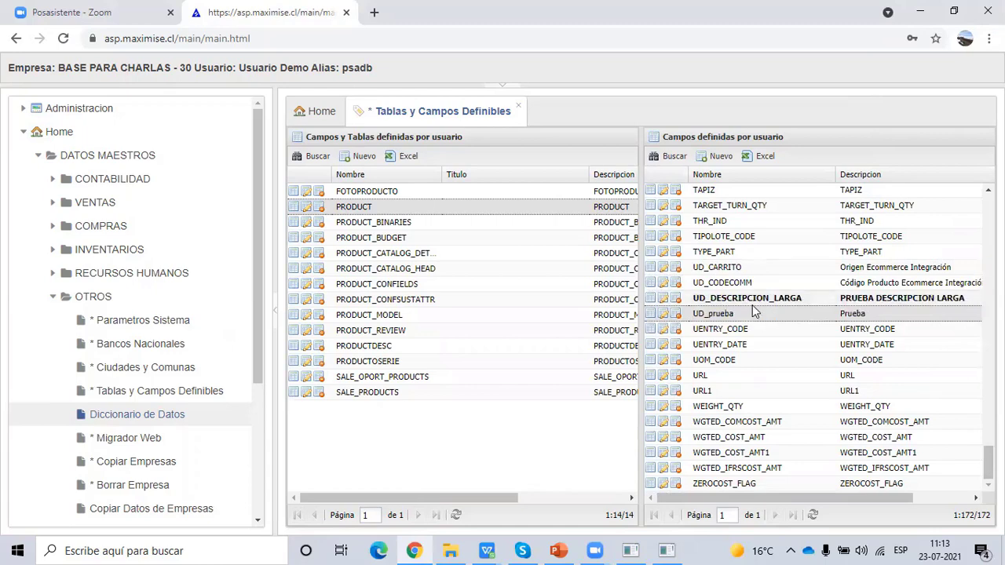
- Add a new PRODUCT field named UD_campoperso with description 'campo'
click(712, 157)
click(827, 207)
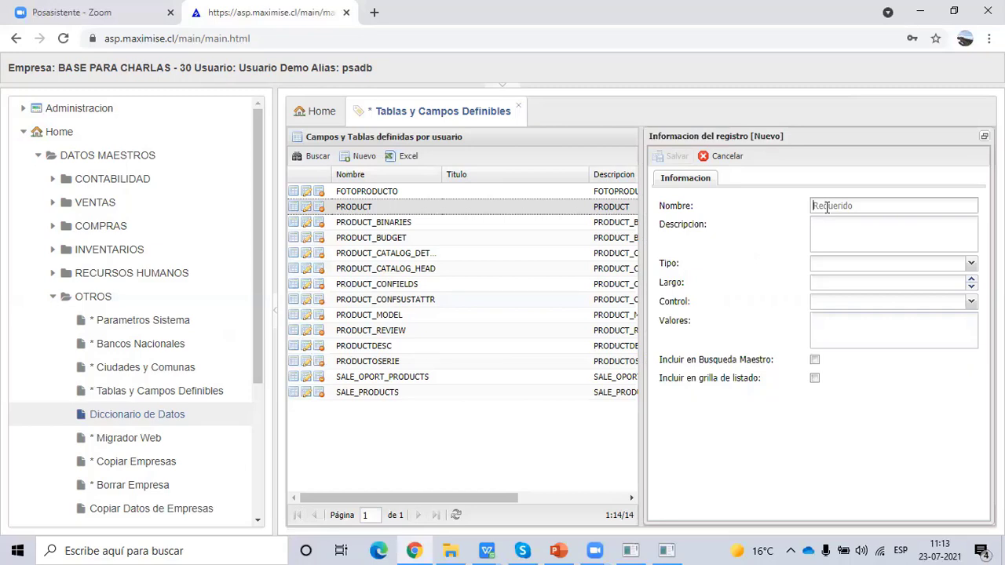
text(UD_campoperso)
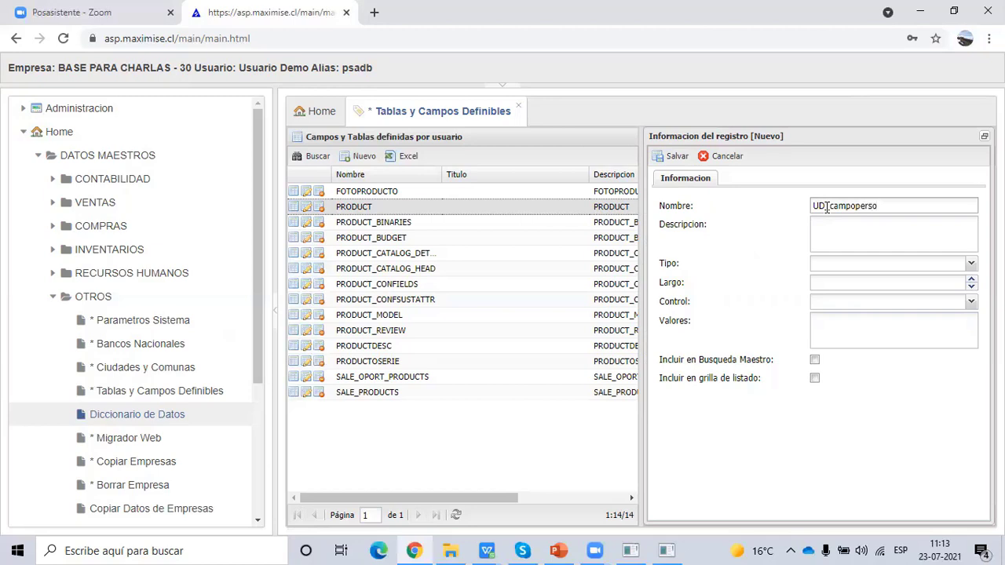
click(861, 231)
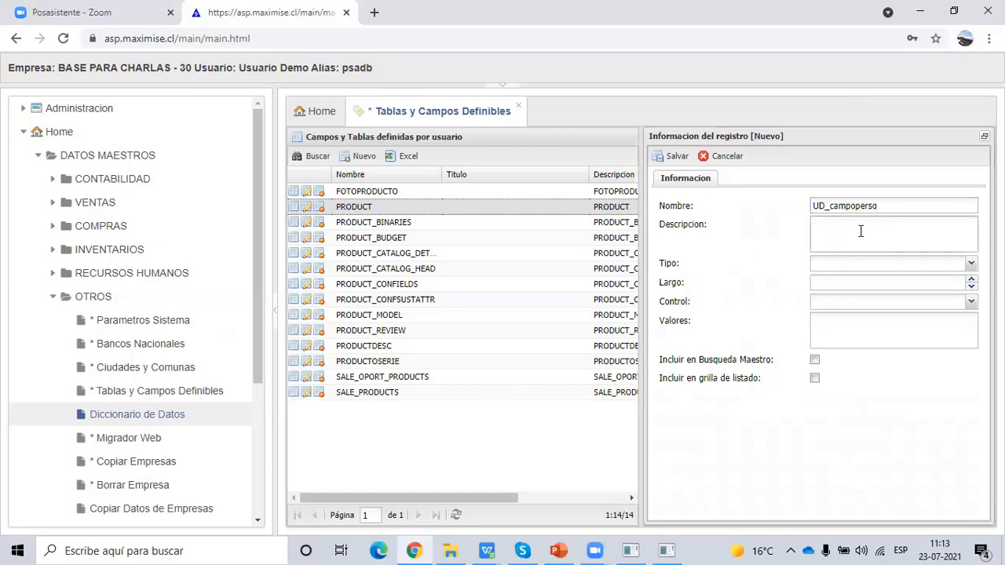
text(campo)
- Set the UD_campoperso field type to String, length 20, with control type Texto
click(972, 264)
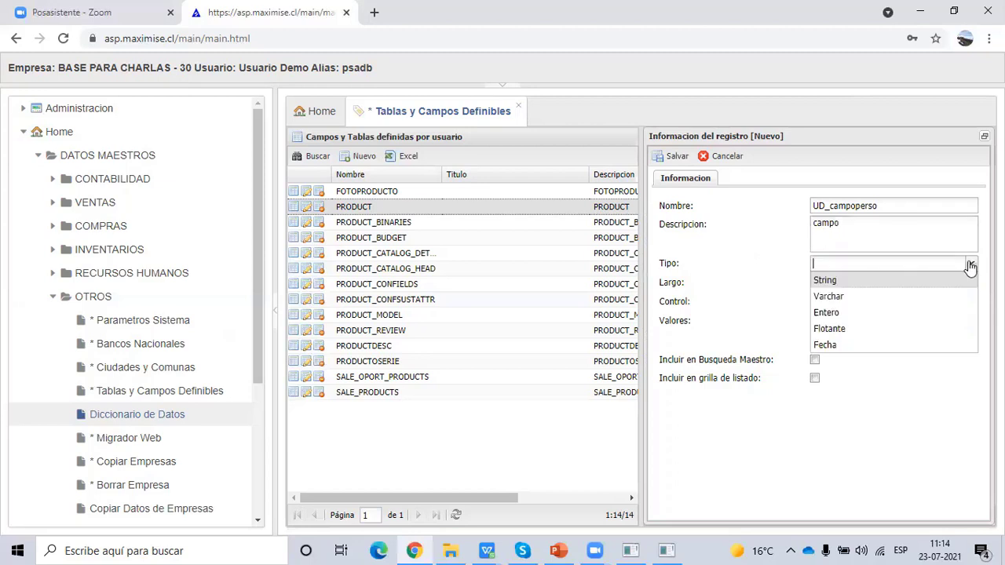
click(839, 281)
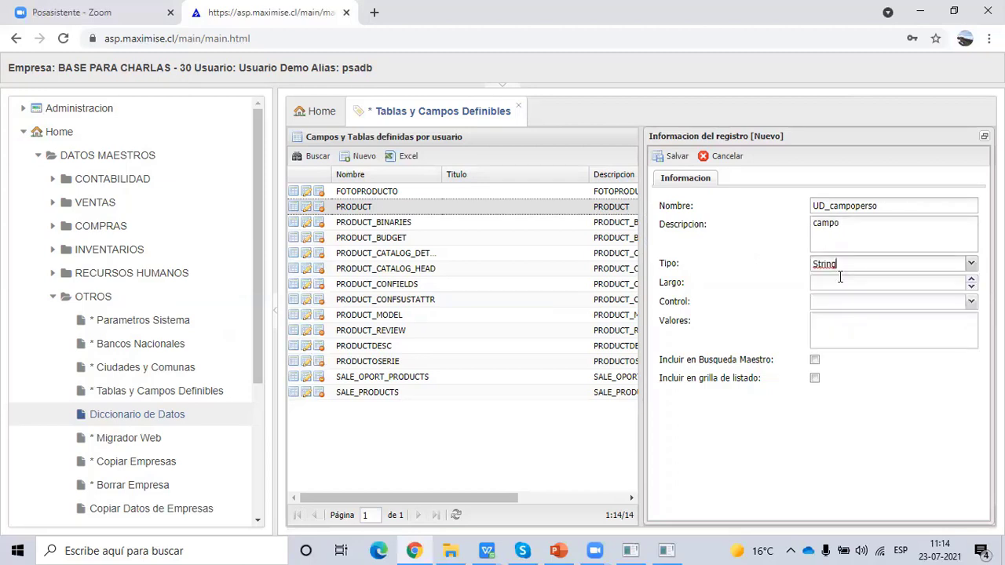
text(10)
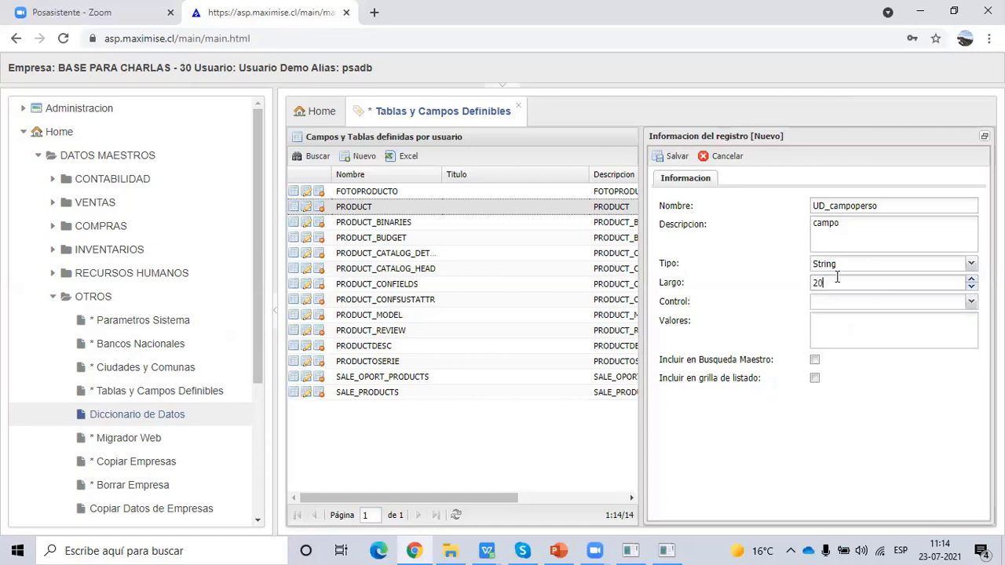
right_click(820, 281)
click(710, 259)
click(973, 303)
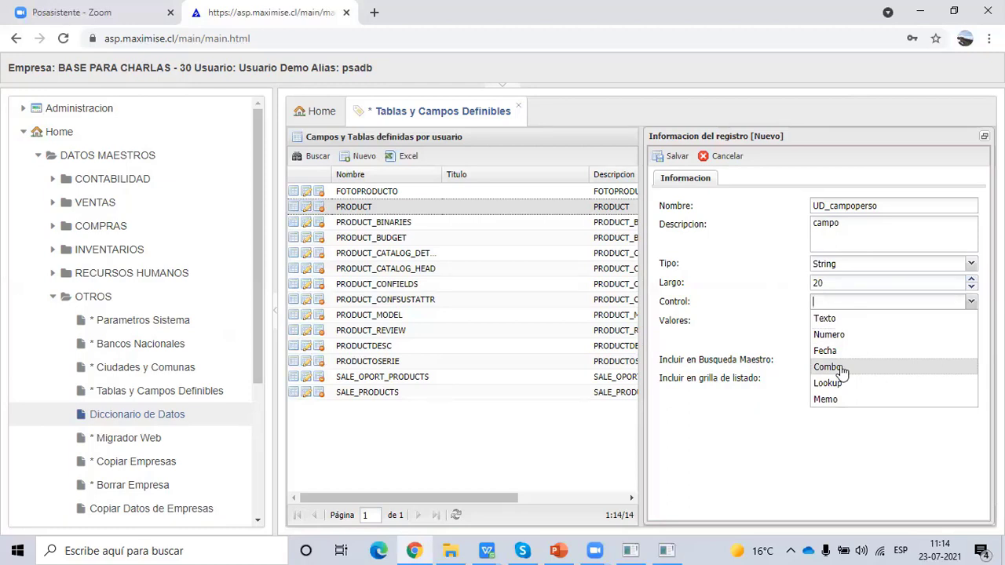
click(830, 327)
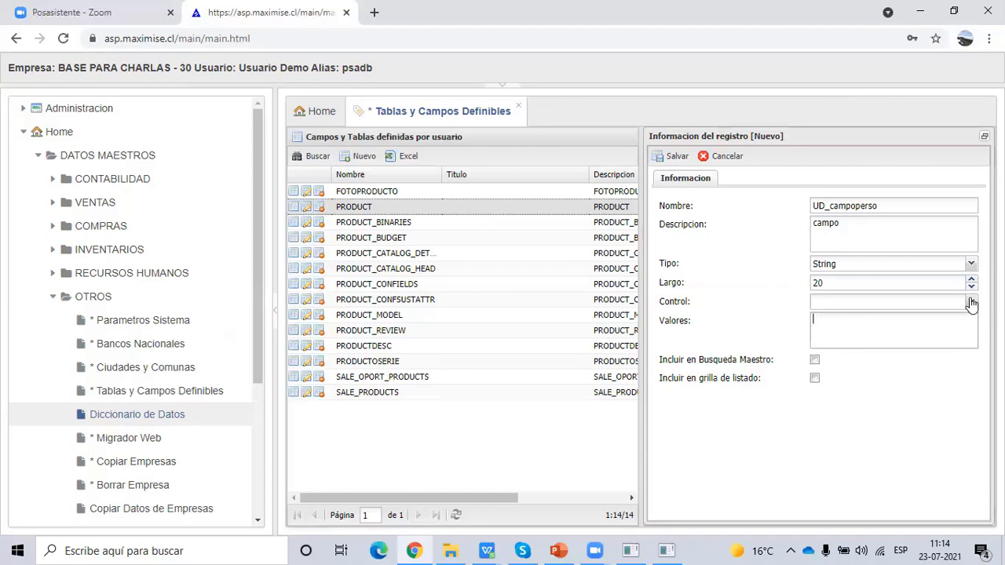
click(971, 302)
click(841, 318)
- Review the product's Formular Consulta attributes, then tick Incluir en Busqueda Maestro for UD_campoperso
click(645, 549)
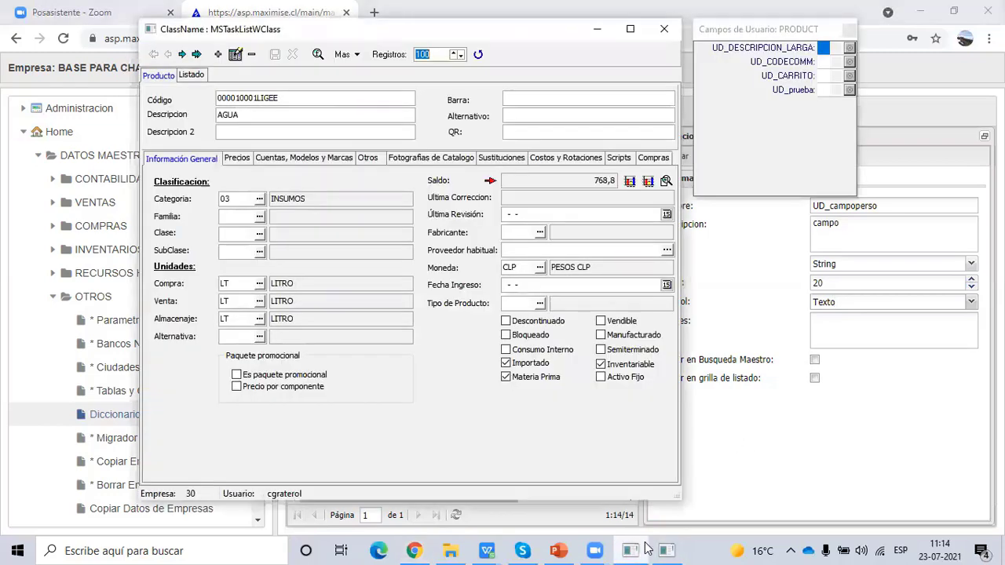
click(318, 55)
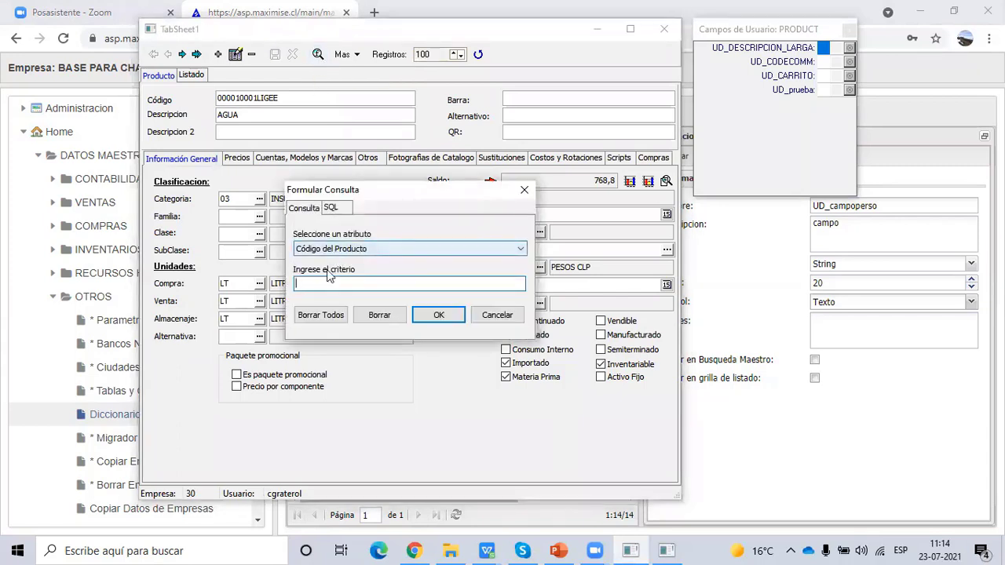
click(370, 249)
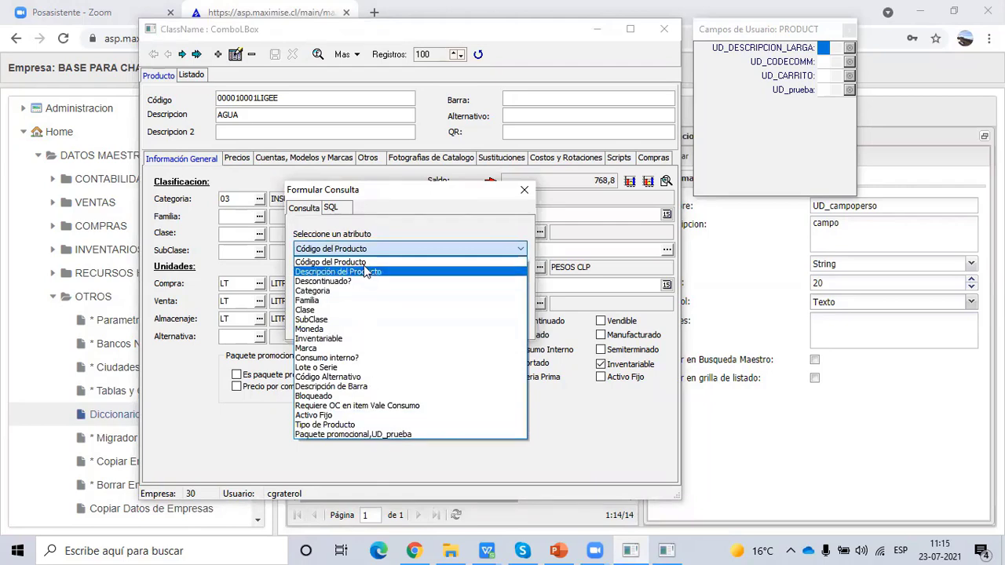
click(526, 191)
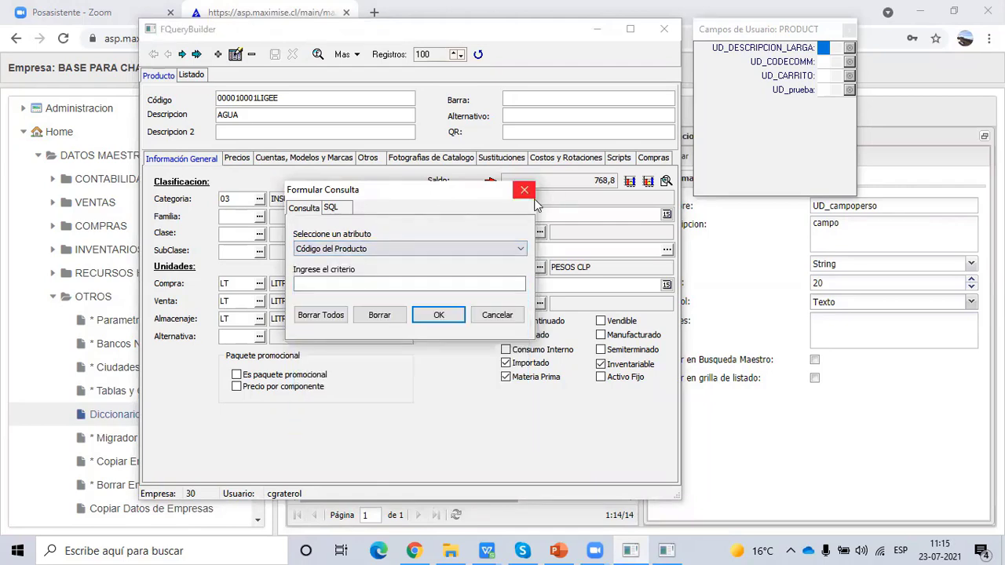
click(860, 359)
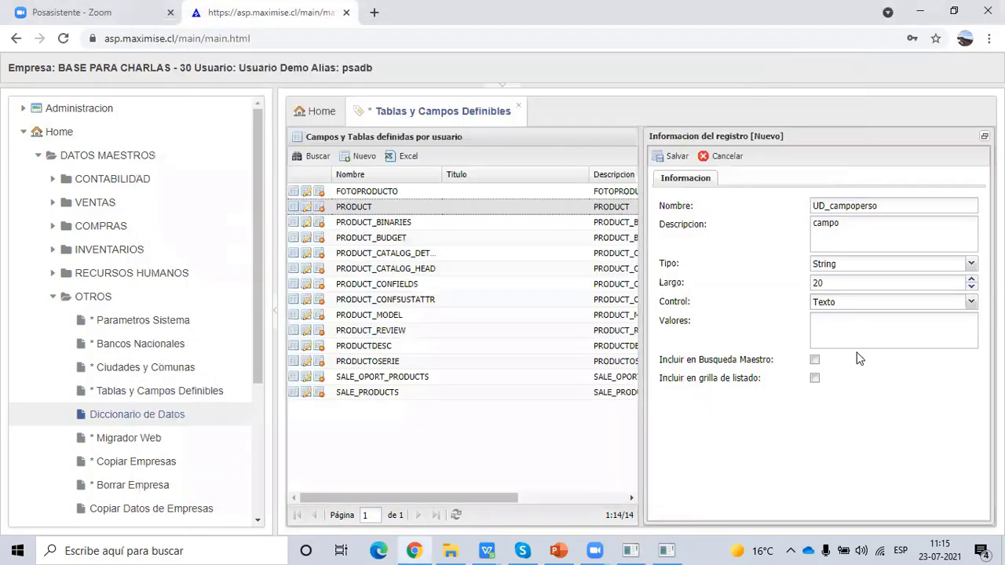
click(815, 361)
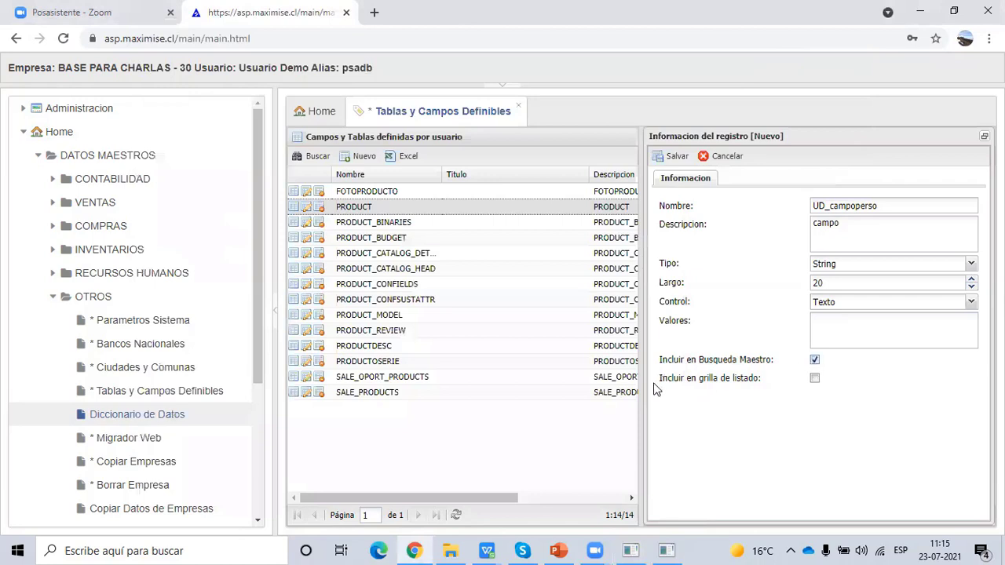
- Save UD_campoperso with Incluir en grilla de listado ticked, then close the data dictionary and product windows
click(816, 379)
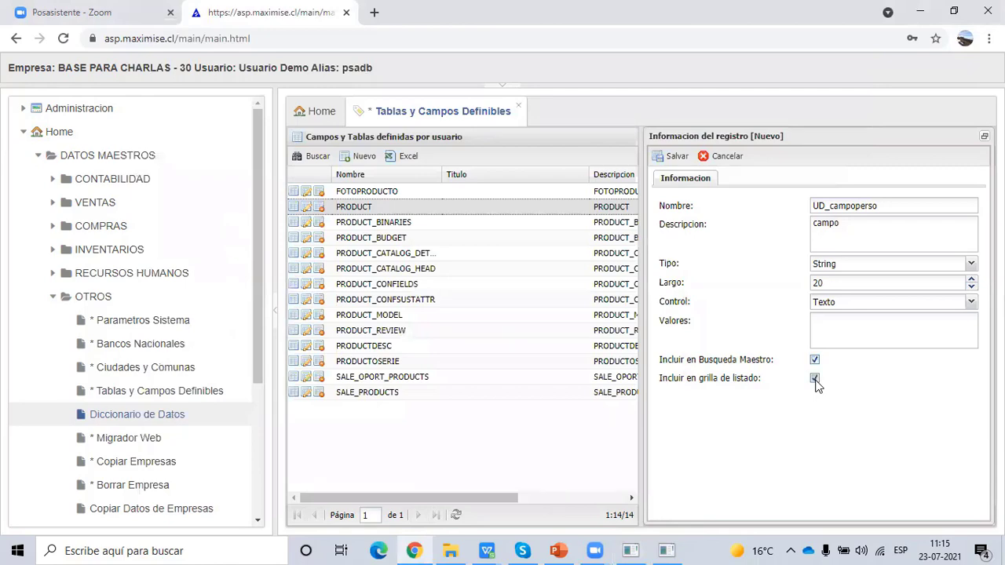
click(677, 157)
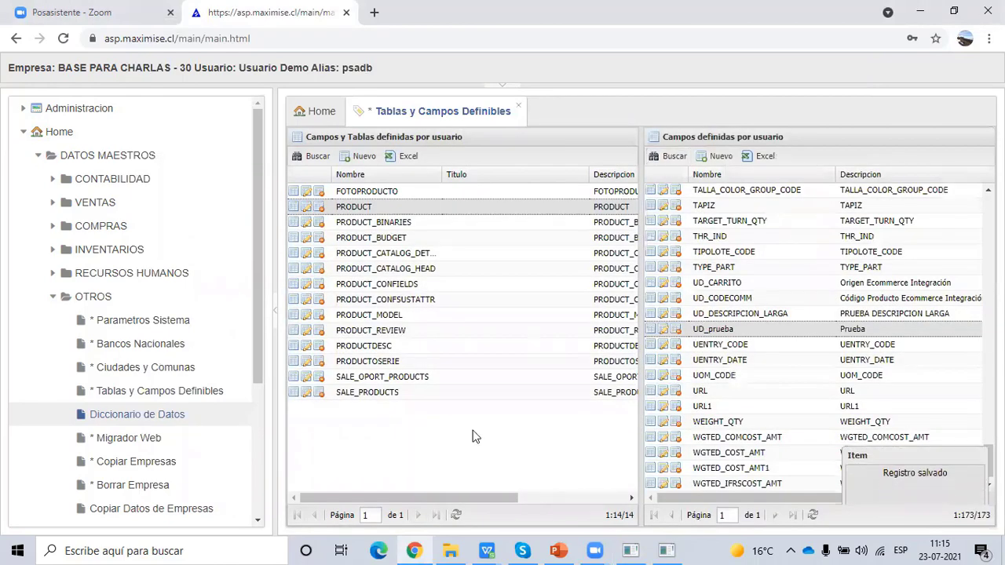
click(669, 550)
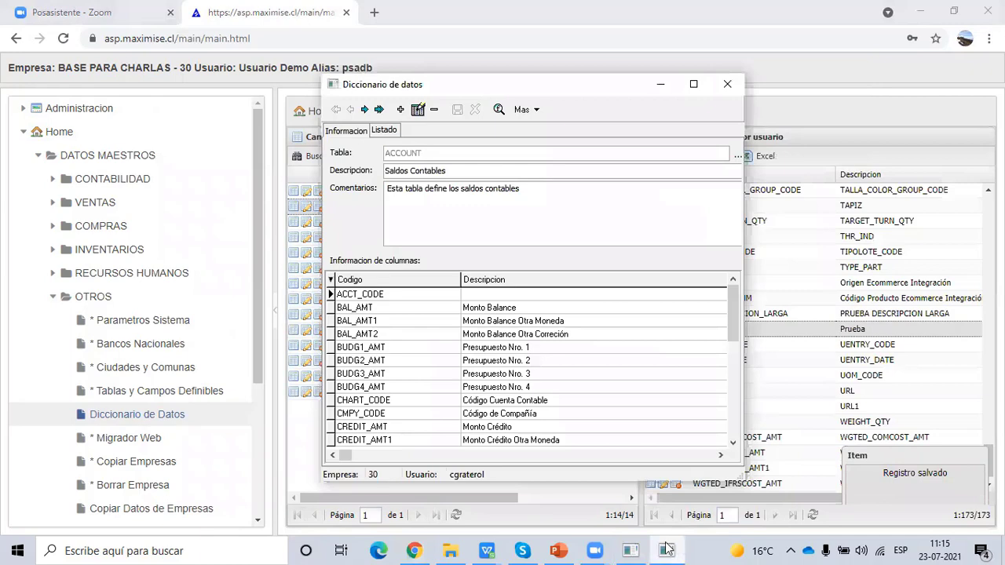
click(731, 87)
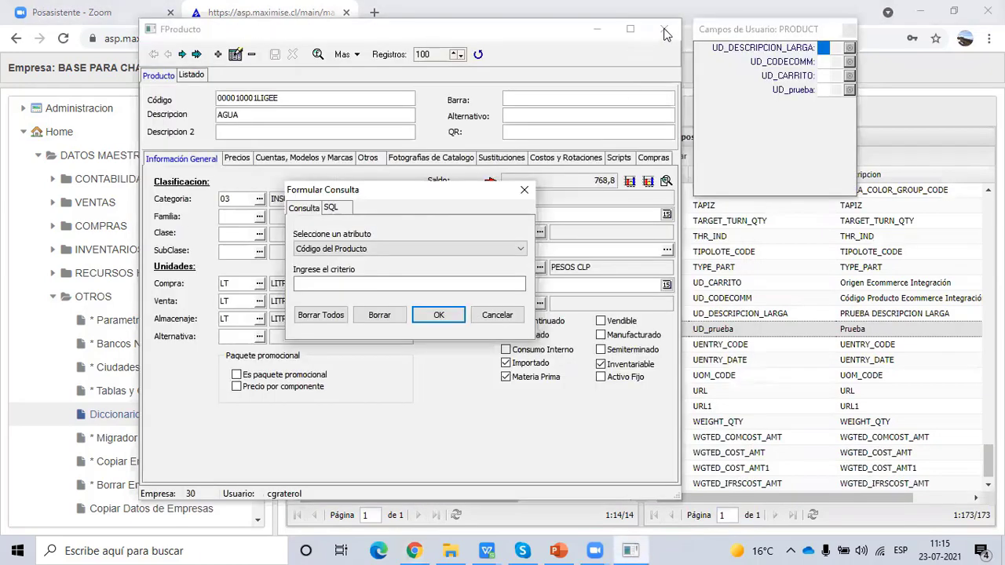
click(524, 190)
click(664, 29)
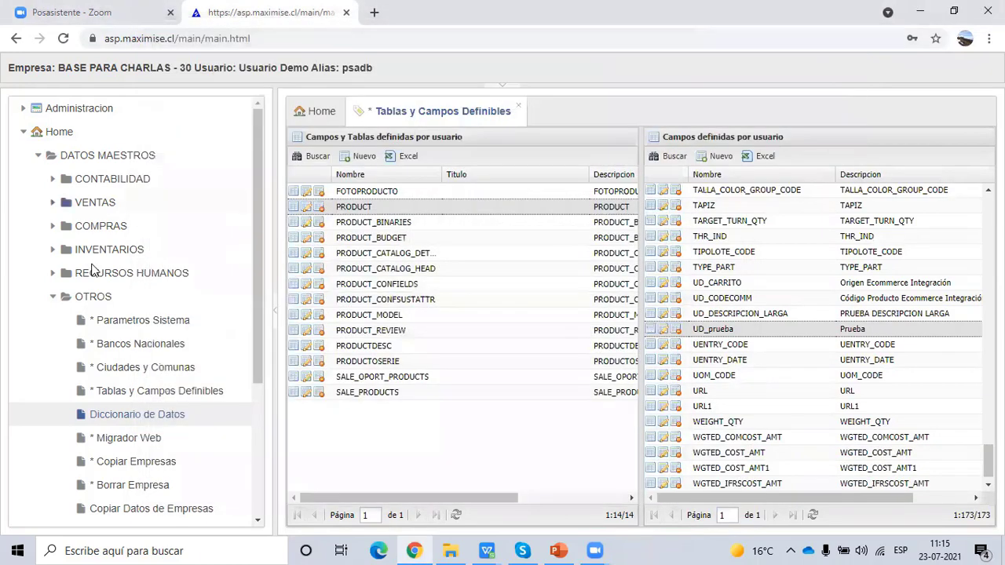
- Collapse OTROS, refresh the page and launch Maestros de Productos under INVENTARIOS
click(52, 297)
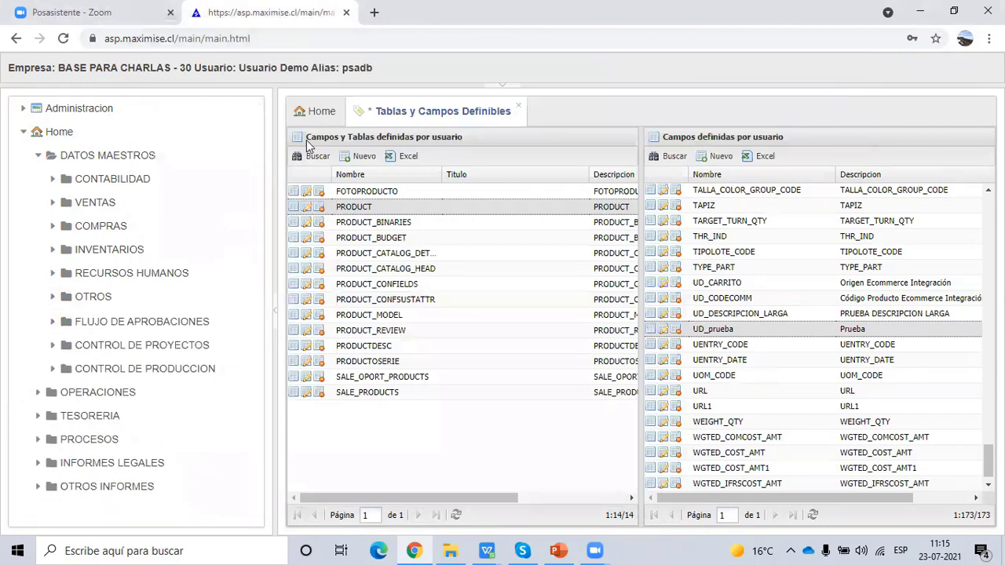
click(502, 83)
click(595, 100)
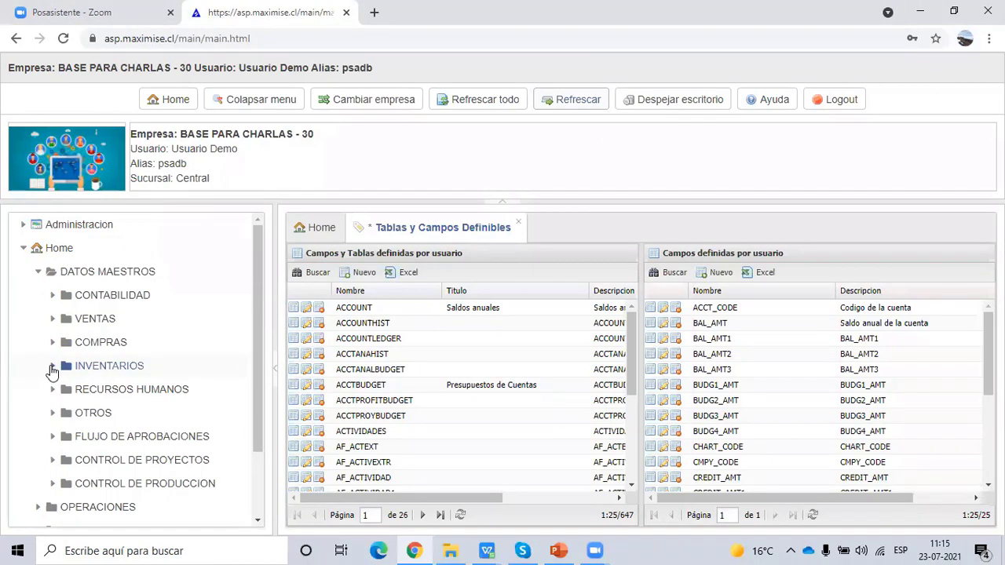
click(52, 367)
click(189, 485)
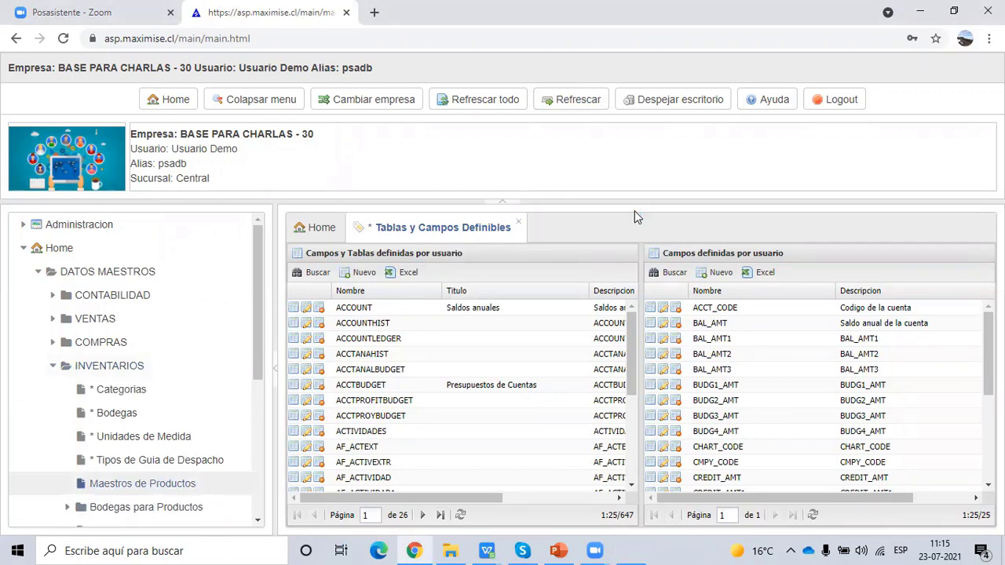
- Reopen Maestros de Productos and load product AGUA in the maintenance window
click(628, 550)
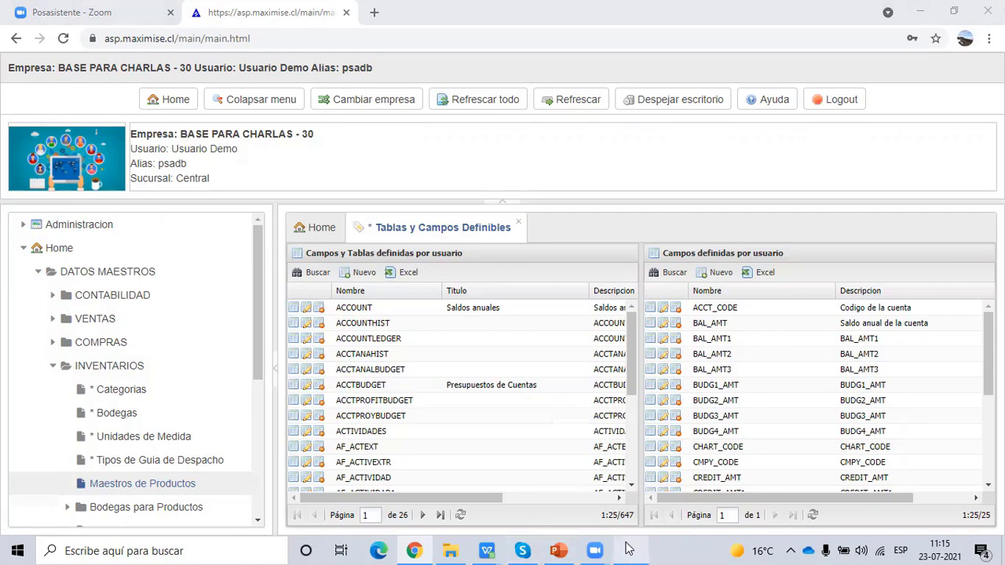
click(180, 475)
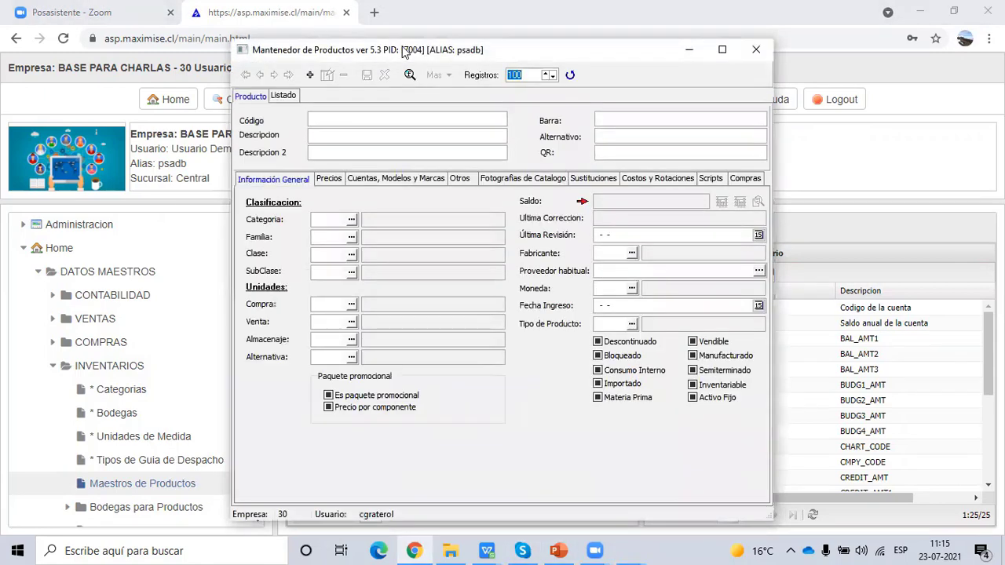
drag(392, 57, 363, 30)
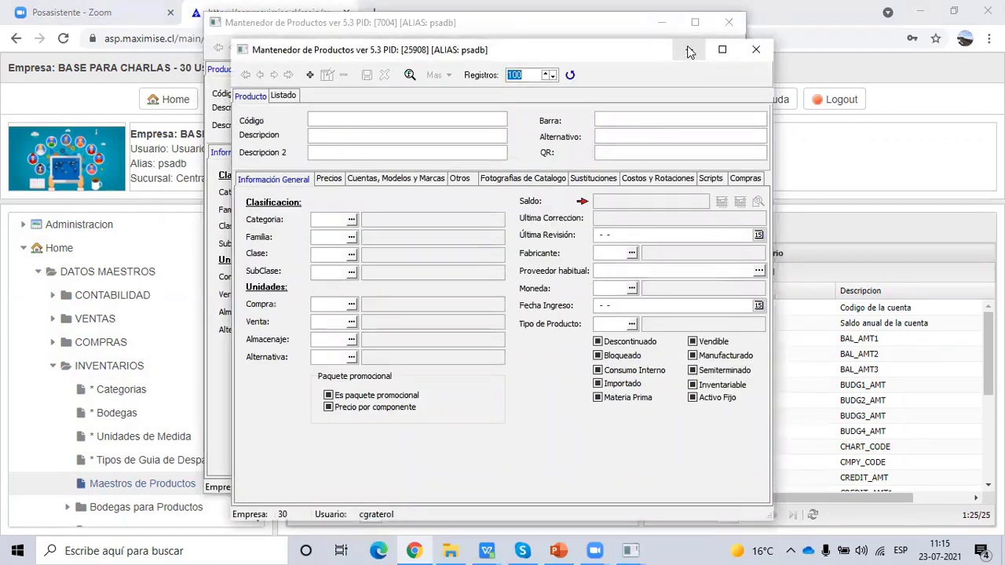
click(689, 50)
click(502, 308)
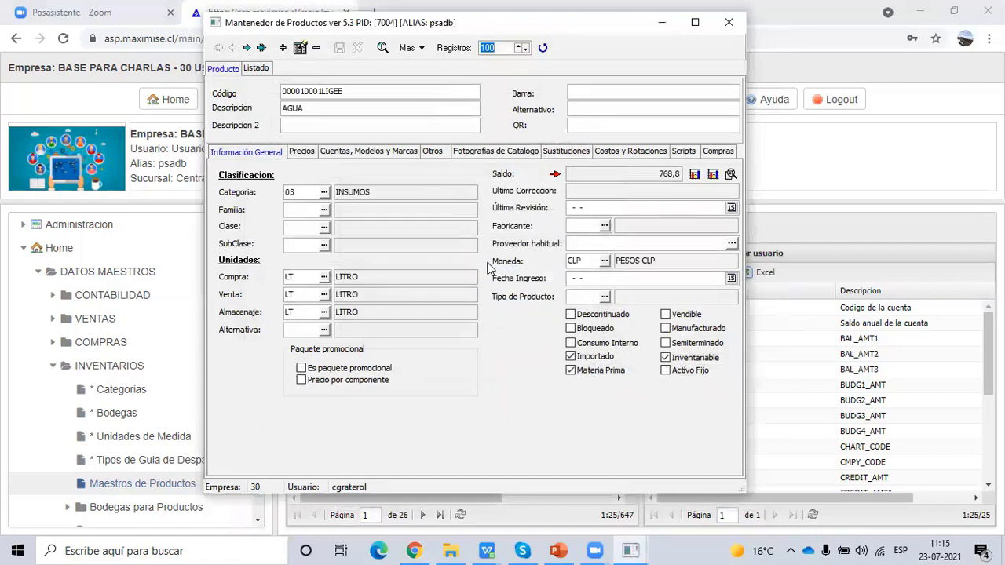
- Show AGUA's Campos Personalizados from the Mas menu and move the window left
click(422, 48)
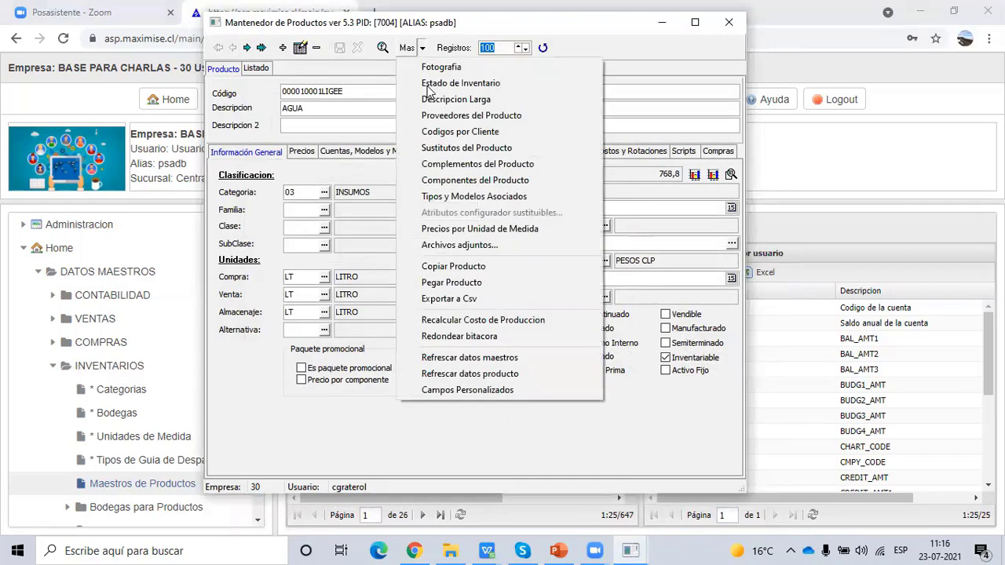
click(492, 390)
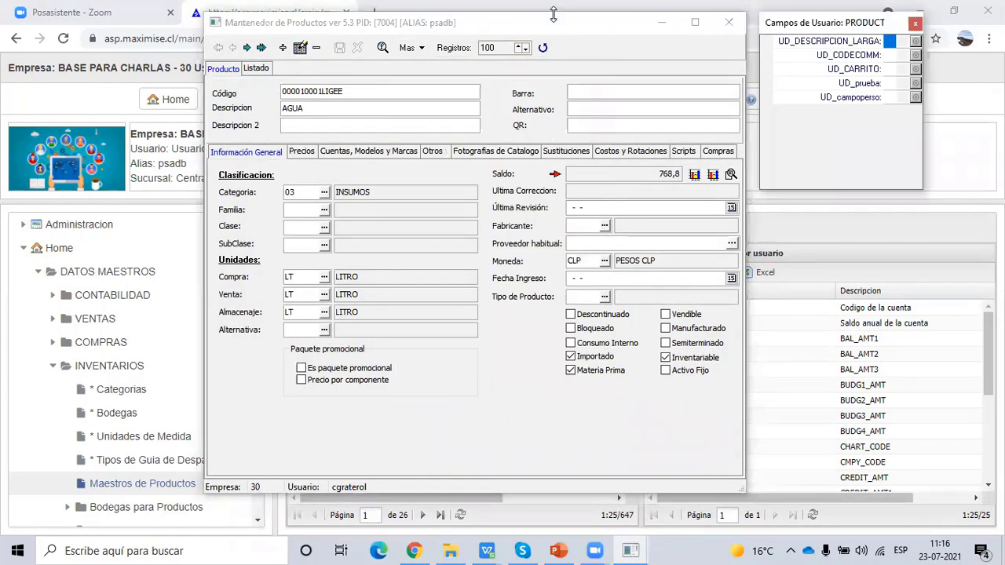
drag(560, 27, 437, 27)
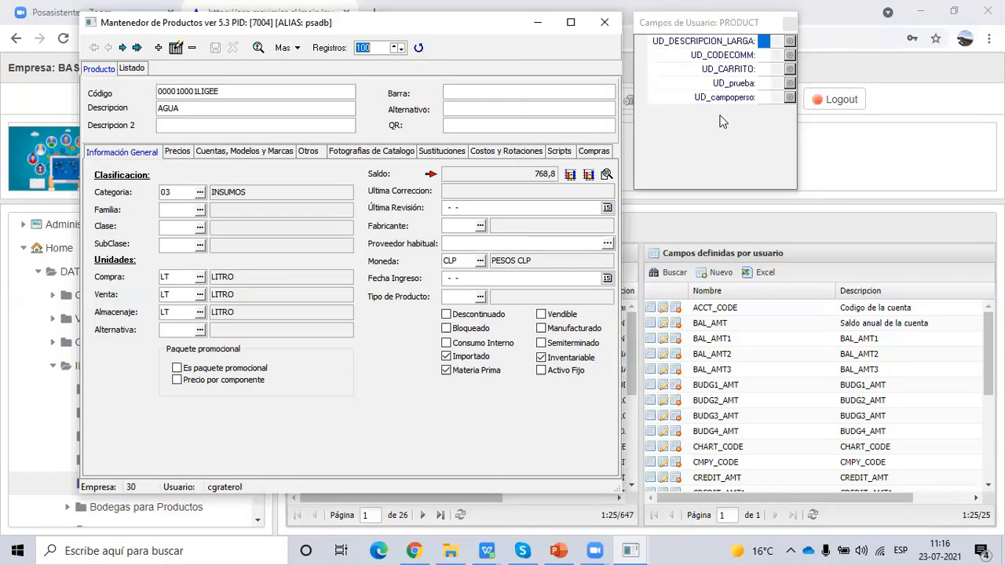
- Present PowerPoint slides 5 and 6 ('Migrador') in slide show, then return to the Maximise page
click(538, 23)
click(567, 551)
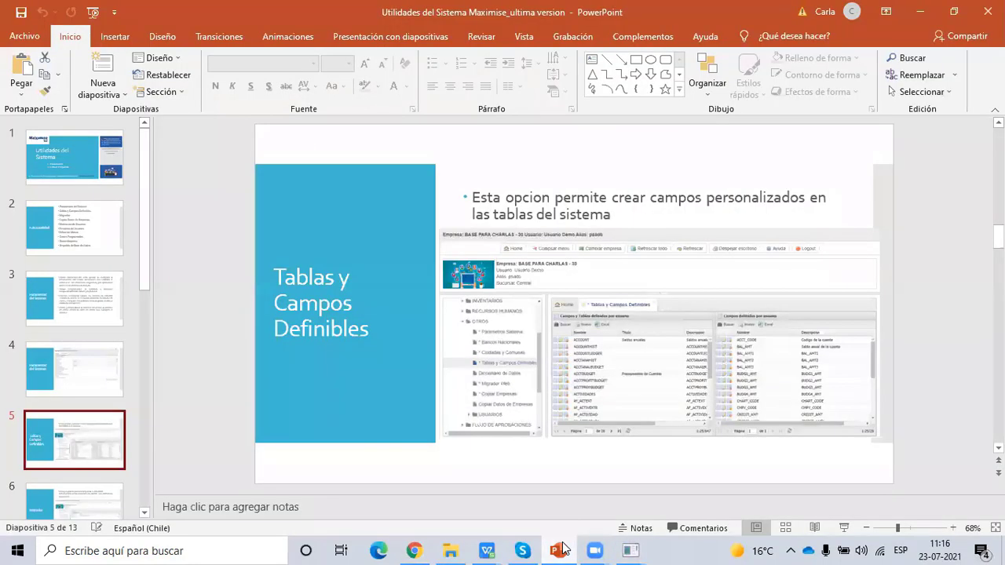
click(845, 528)
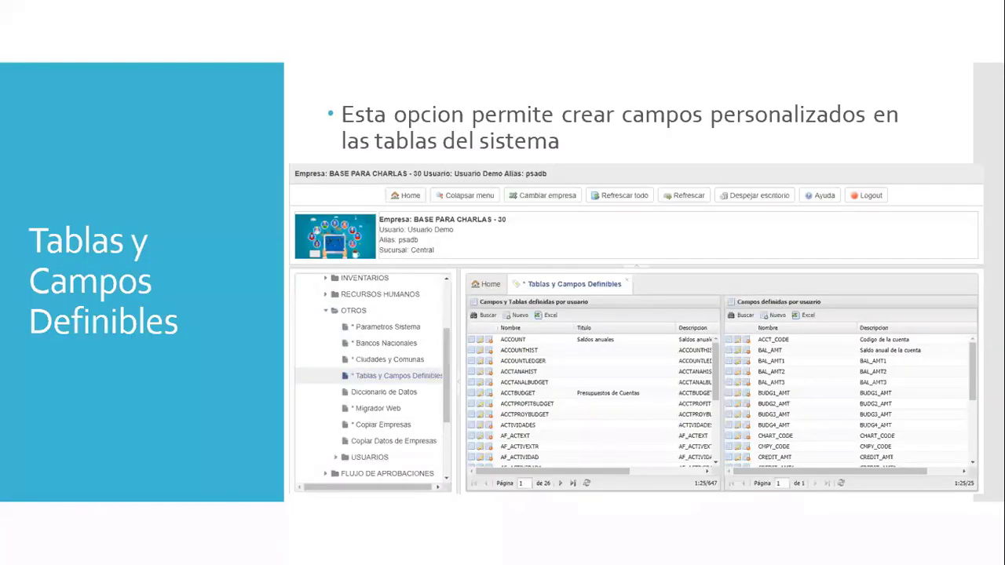
key(Right)
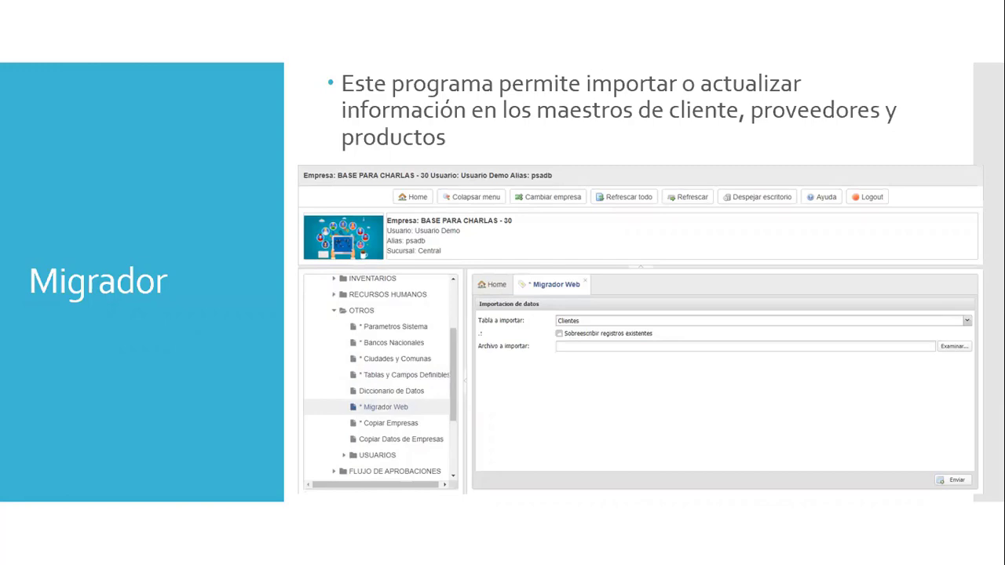
key(Escape)
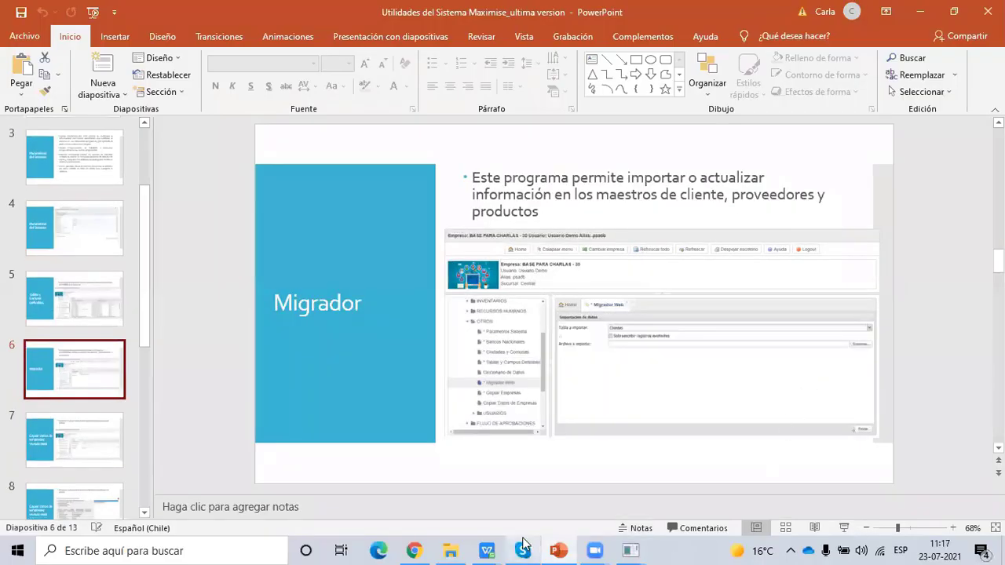
click(422, 549)
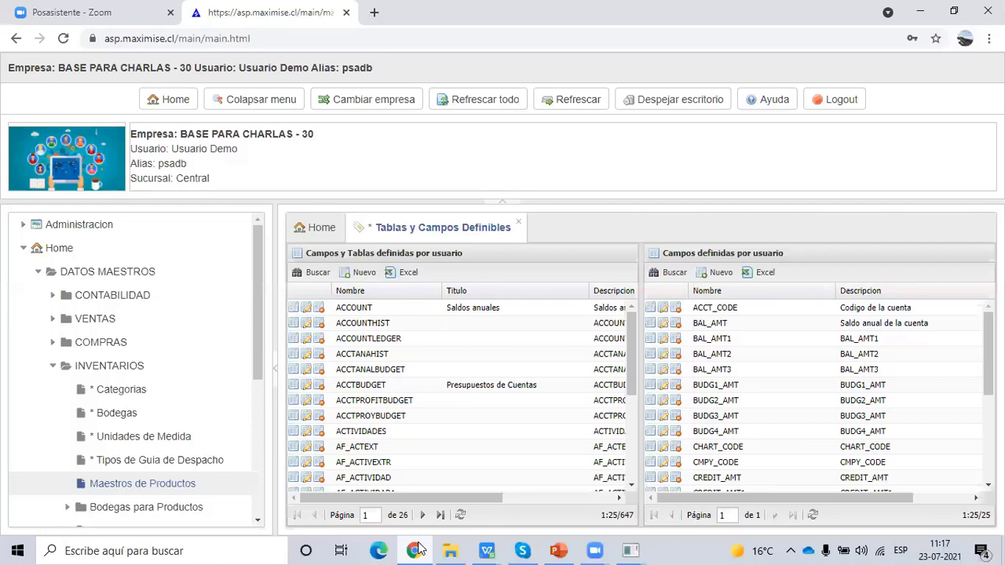
- Close the Tablas y Campos Definibles tab and briefly check the product maintenance window
click(518, 223)
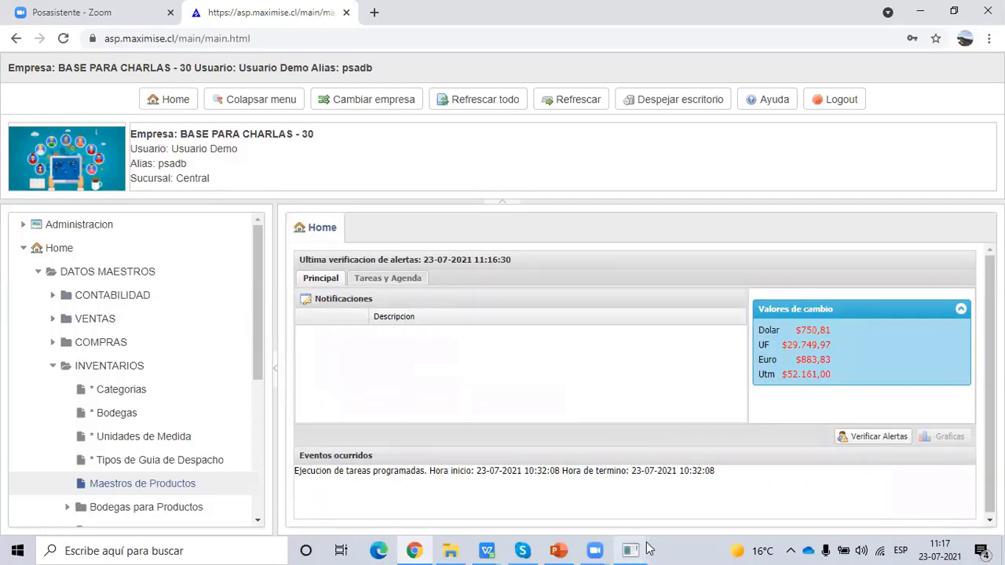
mouse_move(631, 551)
click(597, 503)
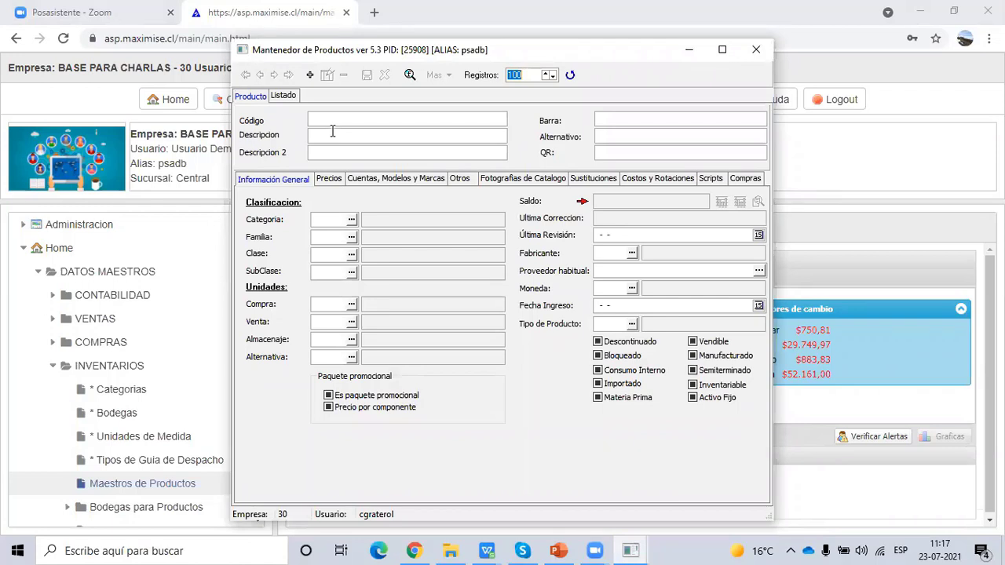
click(57, 372)
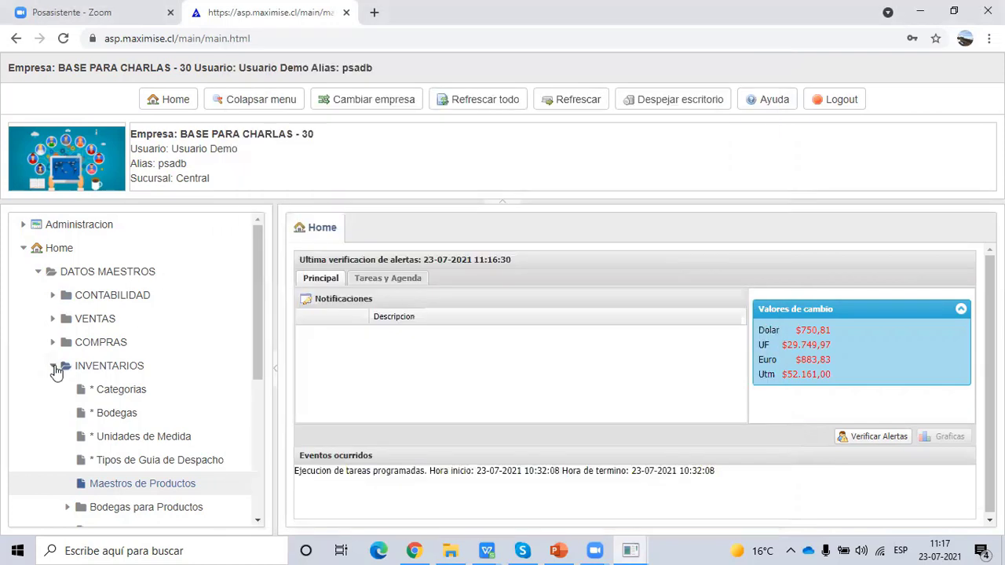
- Collapse INVENTARIOS, expand OTROS and open * Migrador Web
click(54, 367)
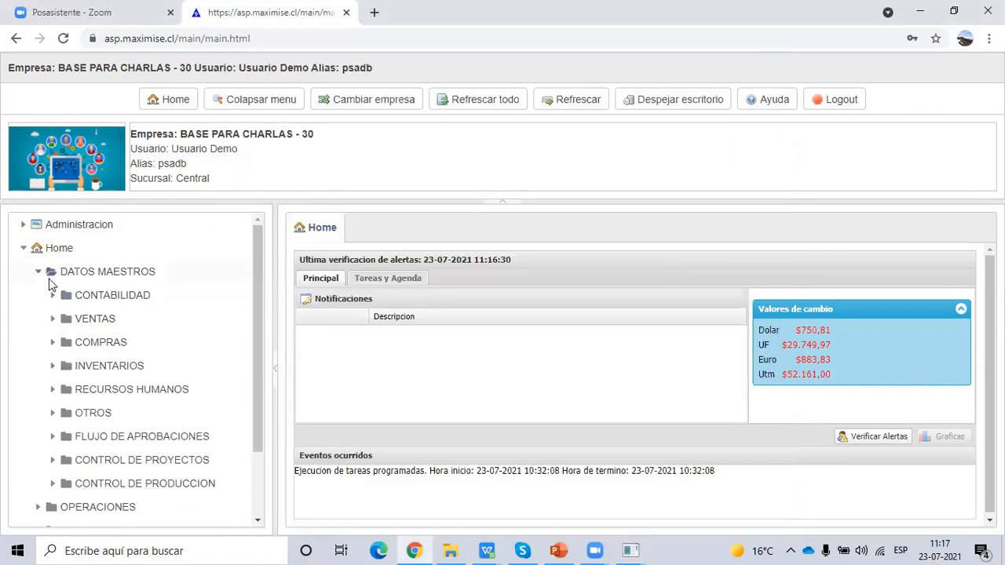
click(54, 414)
scroll(71, 417, down, 4)
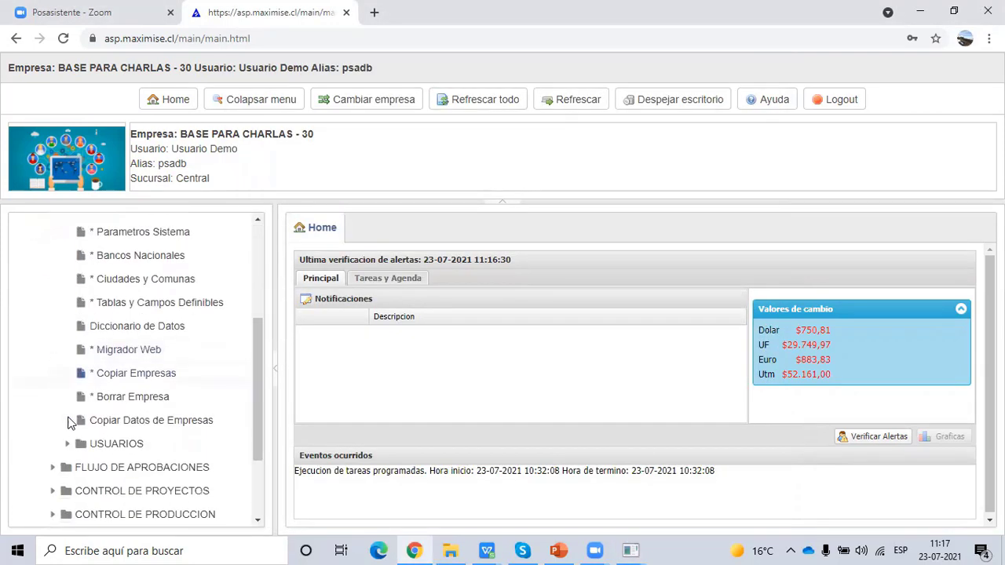
click(147, 336)
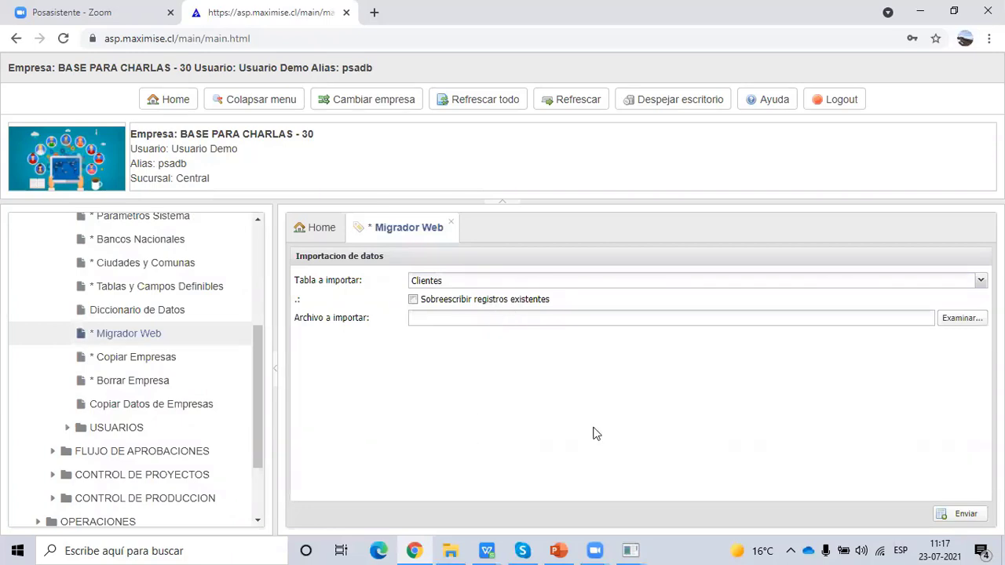
- Close the Campos de Usuario panel and move the product window to the right
click(635, 550)
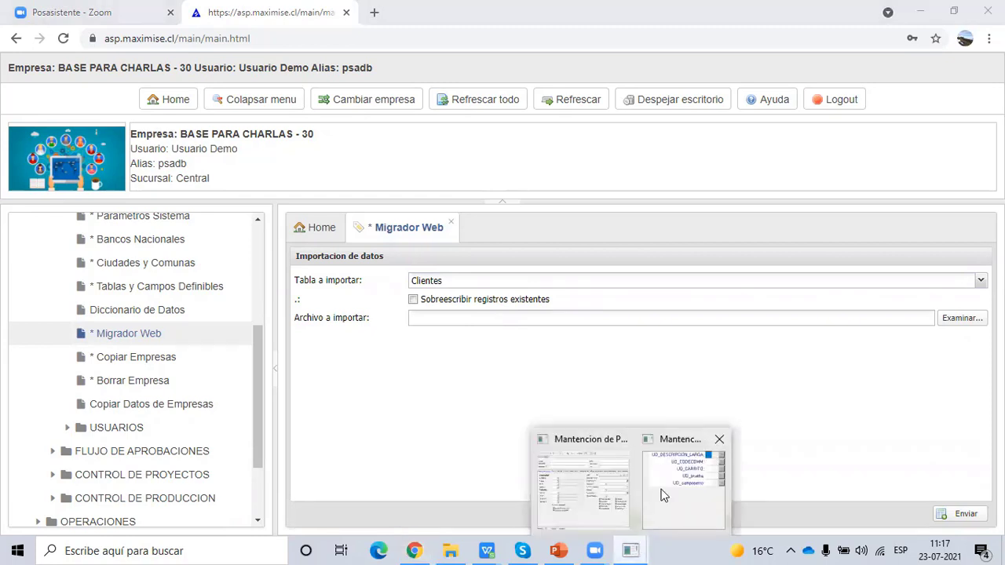
click(662, 496)
click(793, 22)
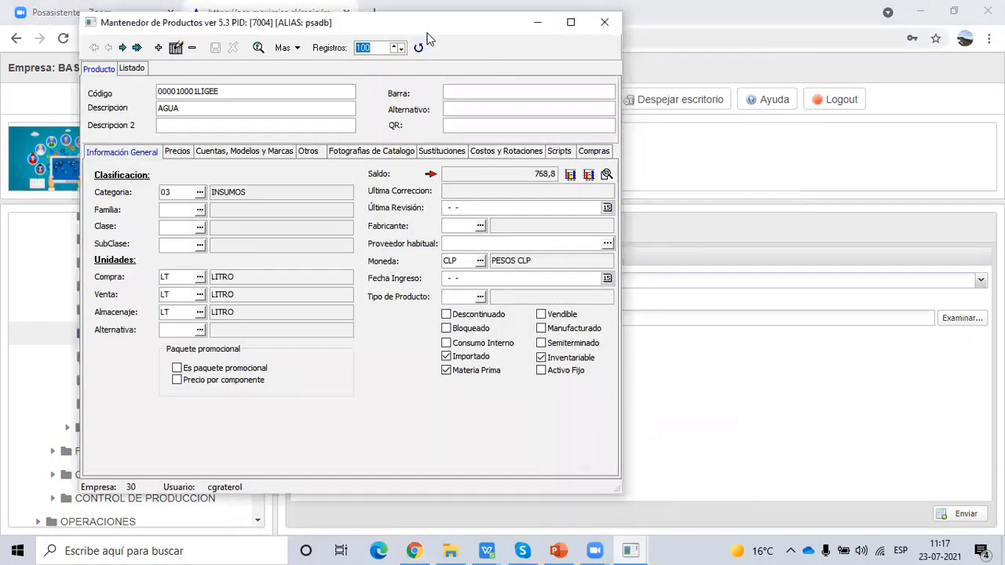
drag(429, 40, 816, 133)
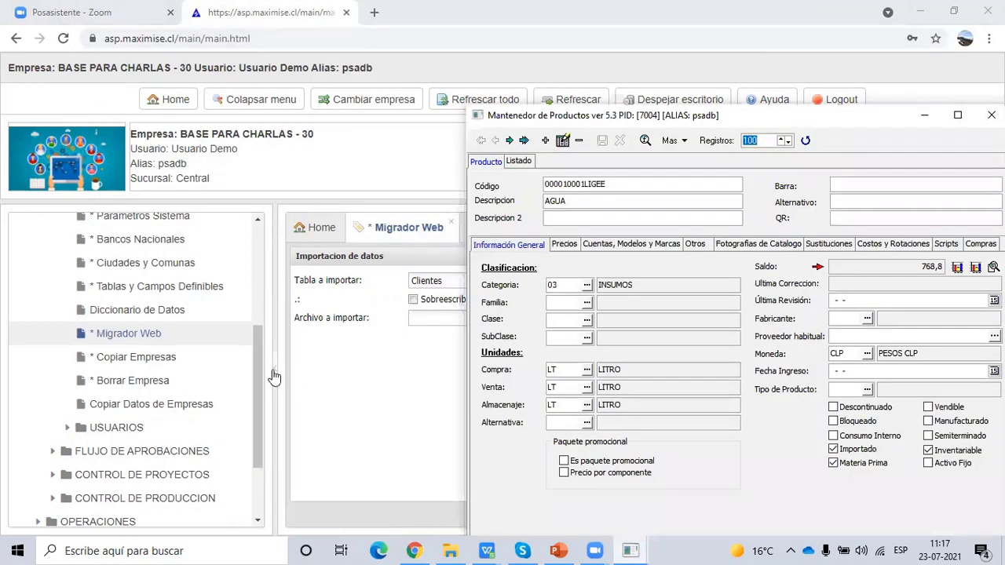
- Collapse the navigation tree and bring the empty Mantenedor de Productos window forward
click(274, 377)
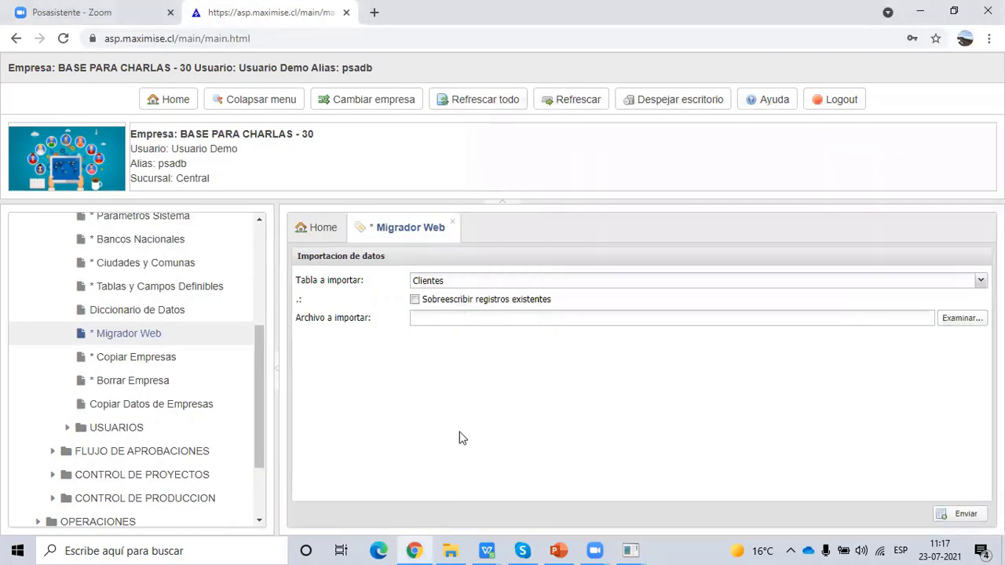
click(277, 374)
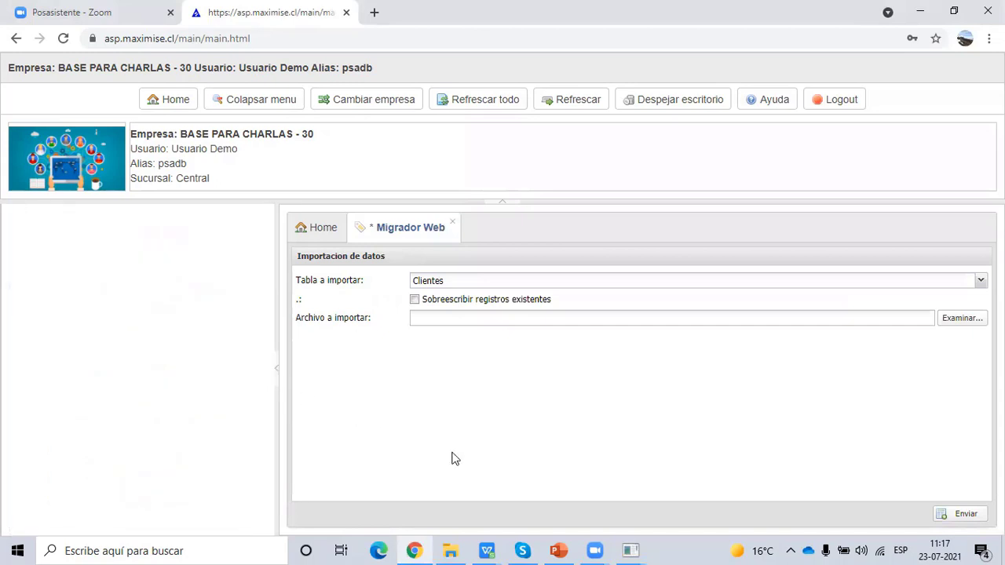
click(634, 550)
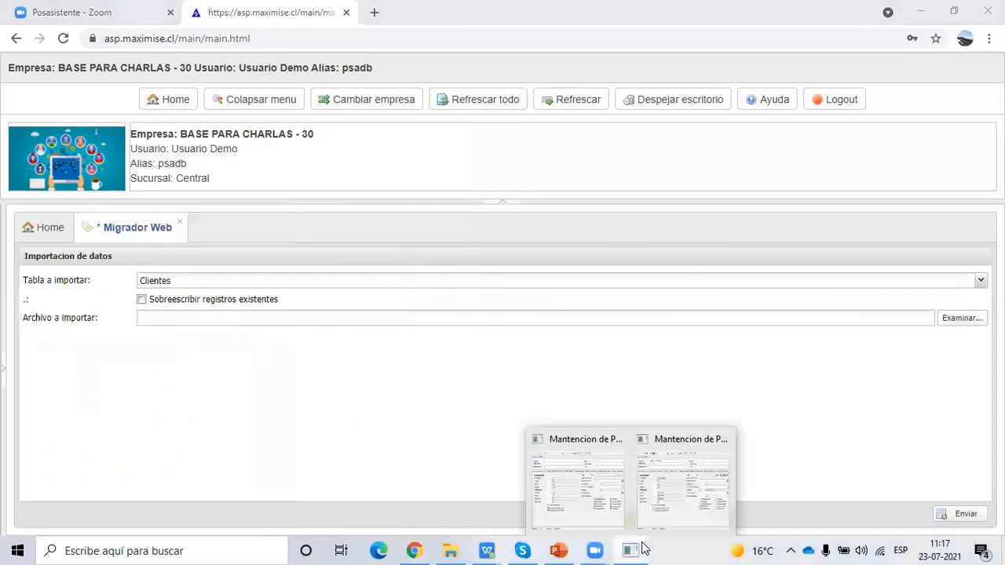
click(606, 495)
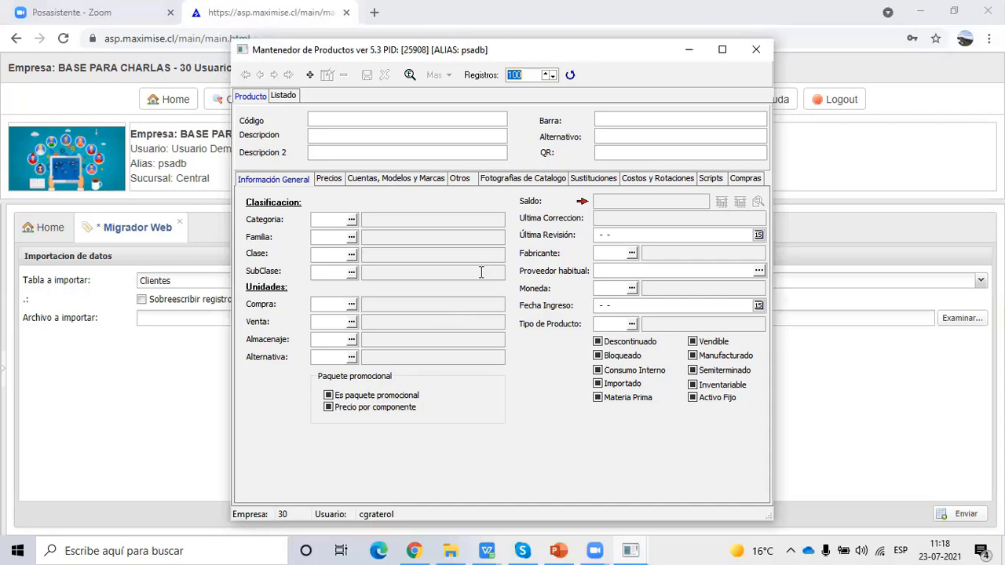
- Load product 000010001LIGEE (AGUA) through the query and check its Descripcion 2 field
click(410, 75)
click(530, 336)
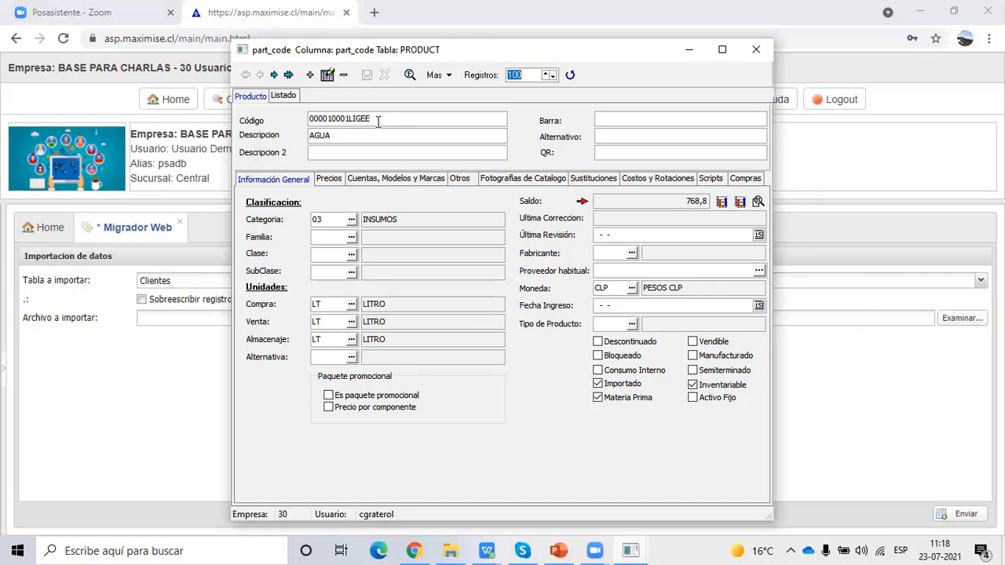
click(369, 153)
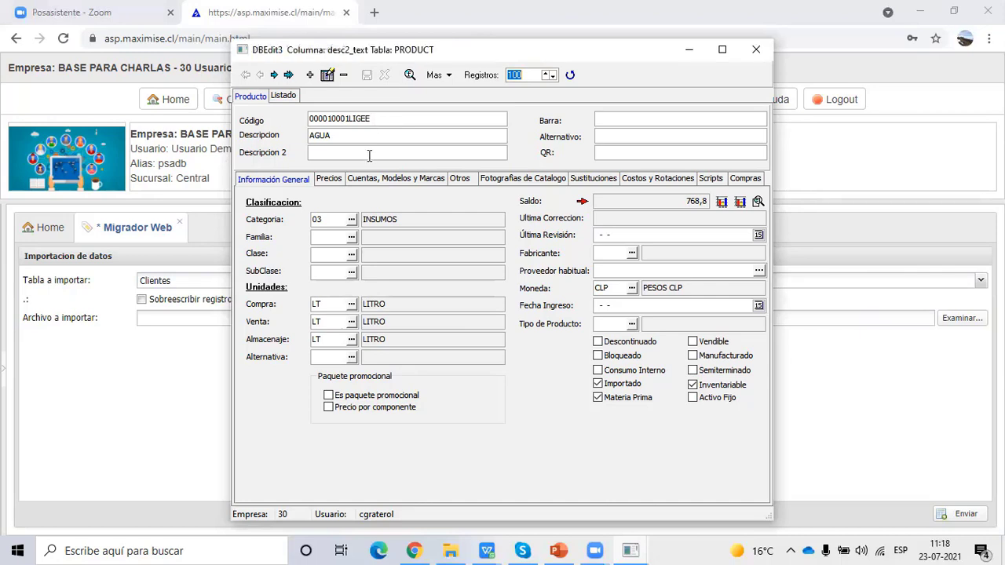
- In actualizar producto.csv, widen column A to show the full product code in A2
mouse_move(487, 551)
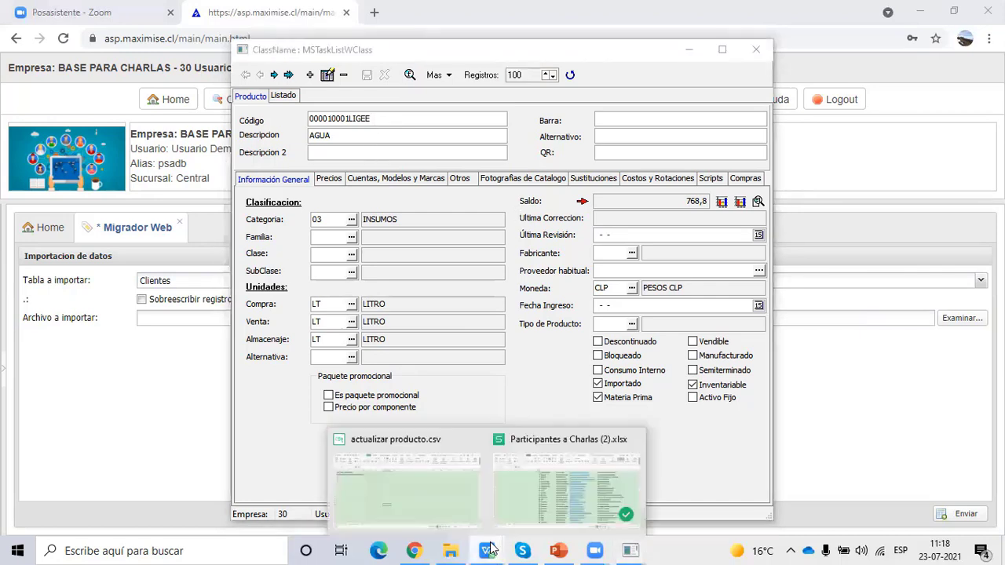
click(476, 494)
click(154, 285)
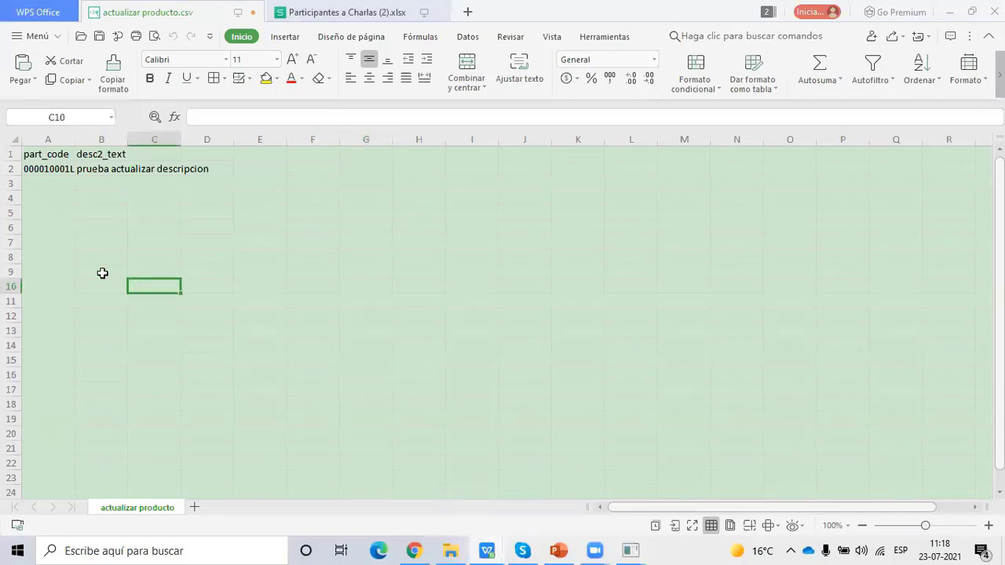
double_click(75, 139)
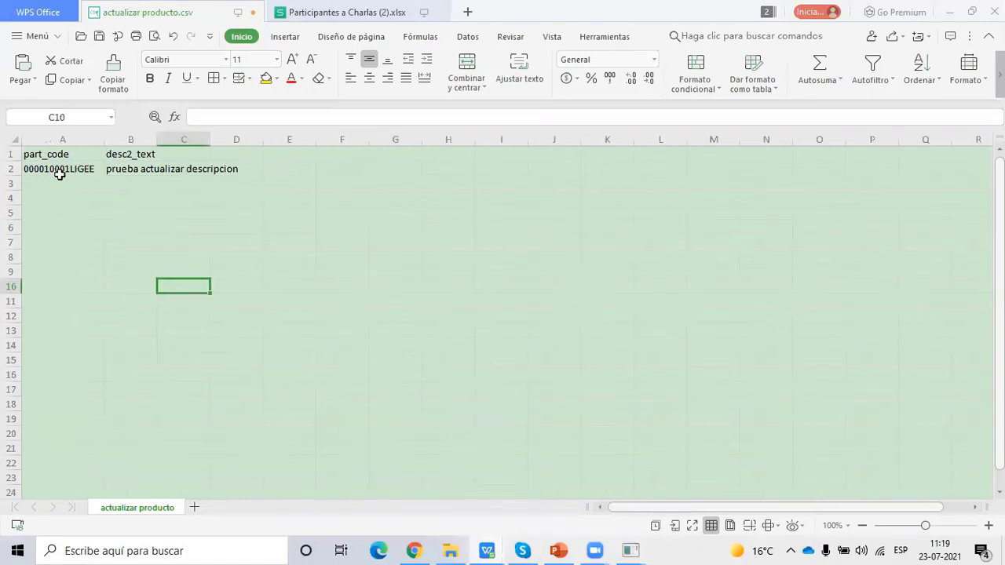
click(59, 175)
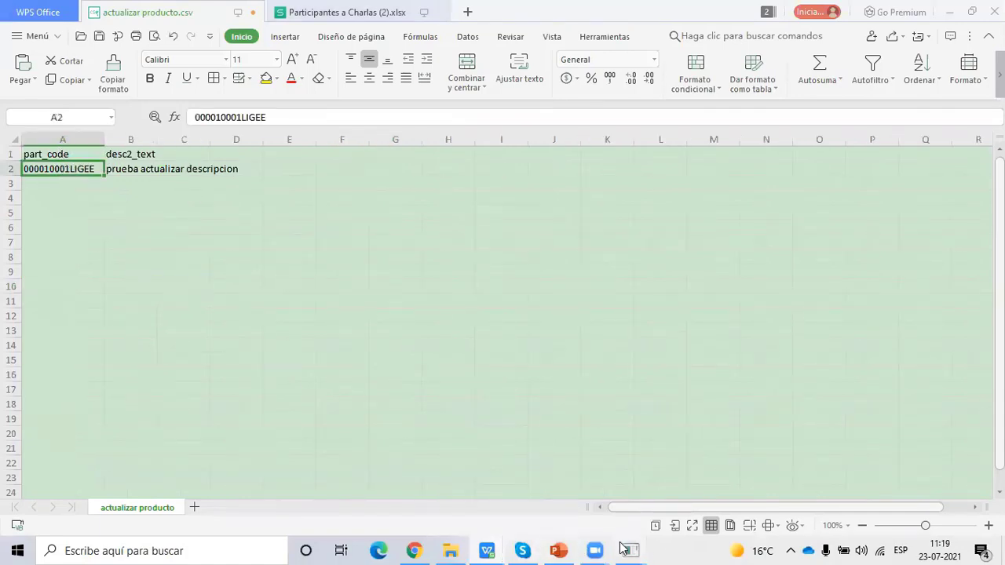
- Compare the product's Código with cells A2 and B2 ('prueba actualizar descripcion') in the sheet
mouse_move(631, 551)
click(664, 509)
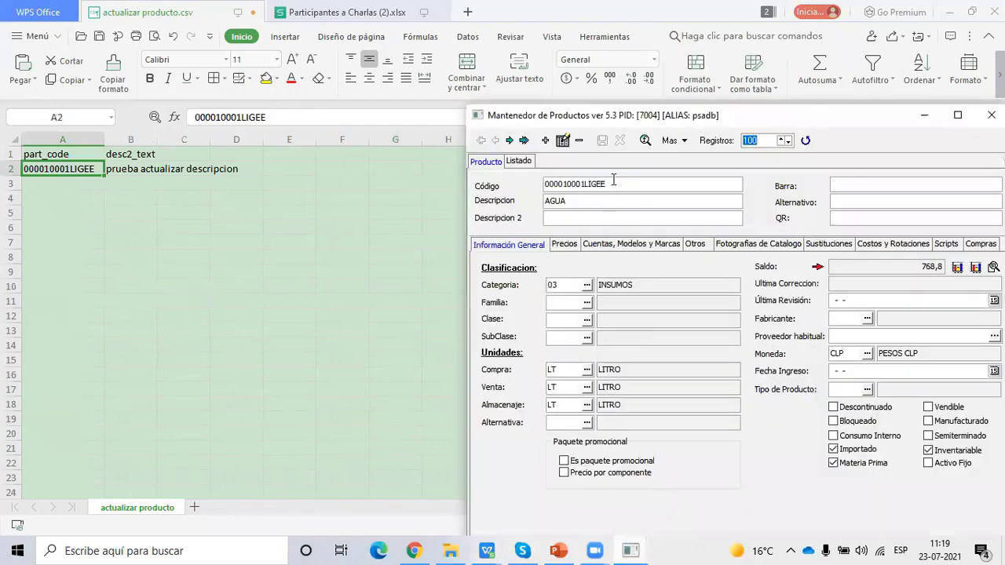
drag(619, 123, 430, 67)
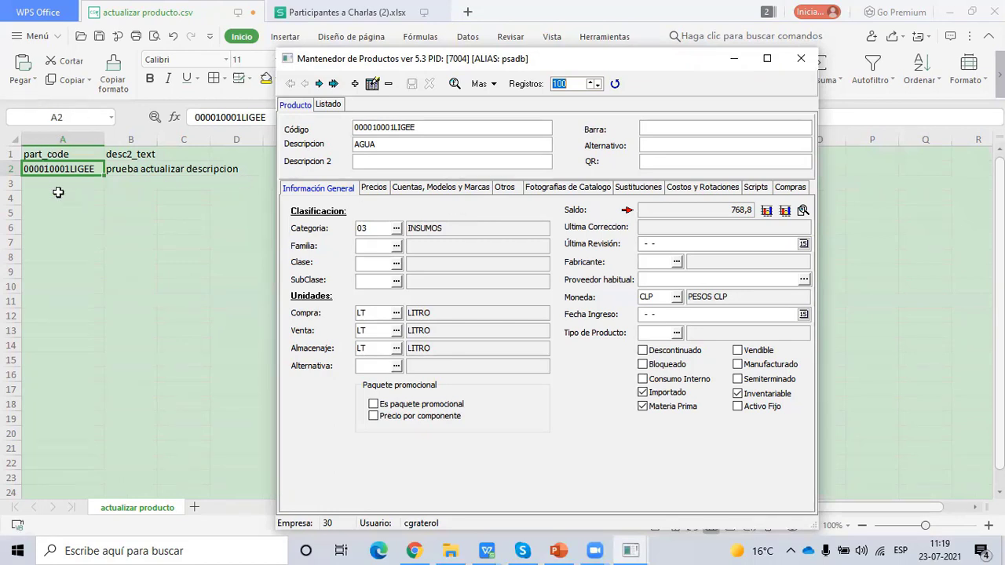
click(429, 128)
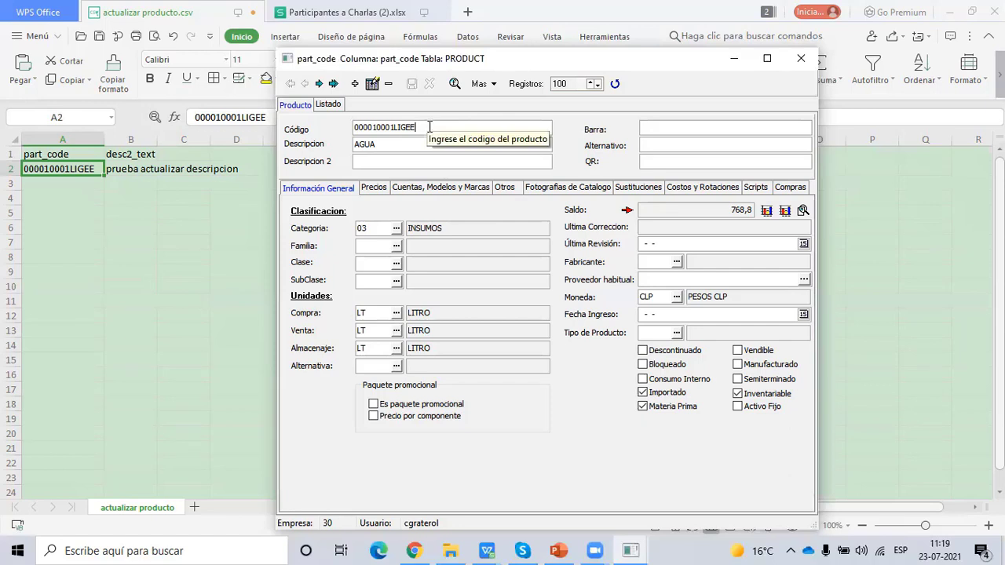
click(137, 171)
mouse_move(633, 549)
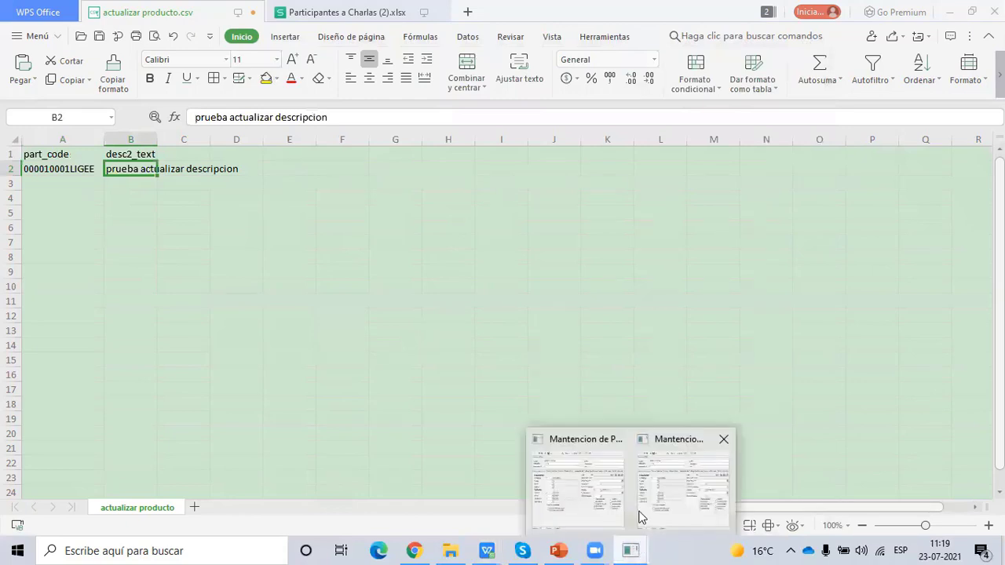
click(640, 517)
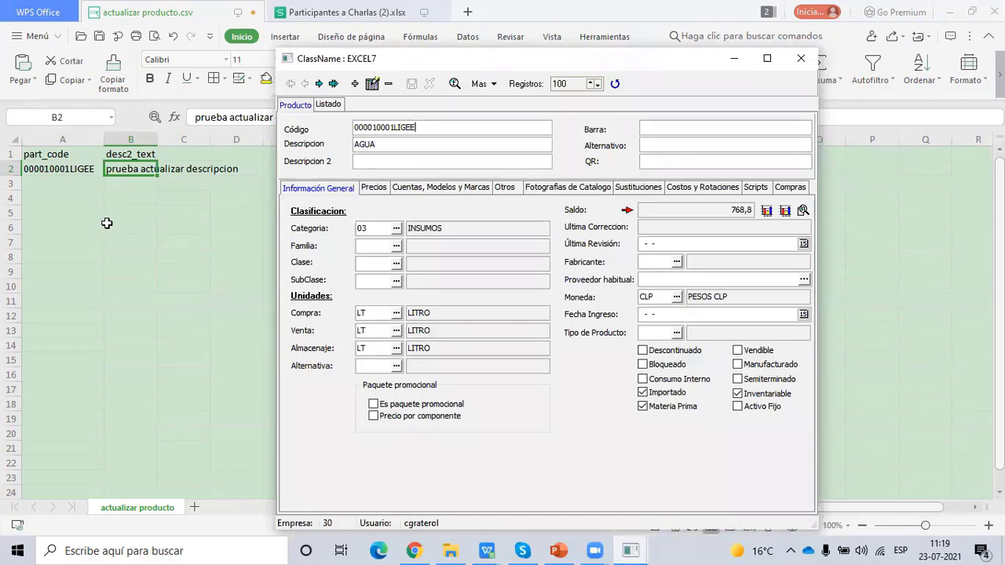
click(76, 170)
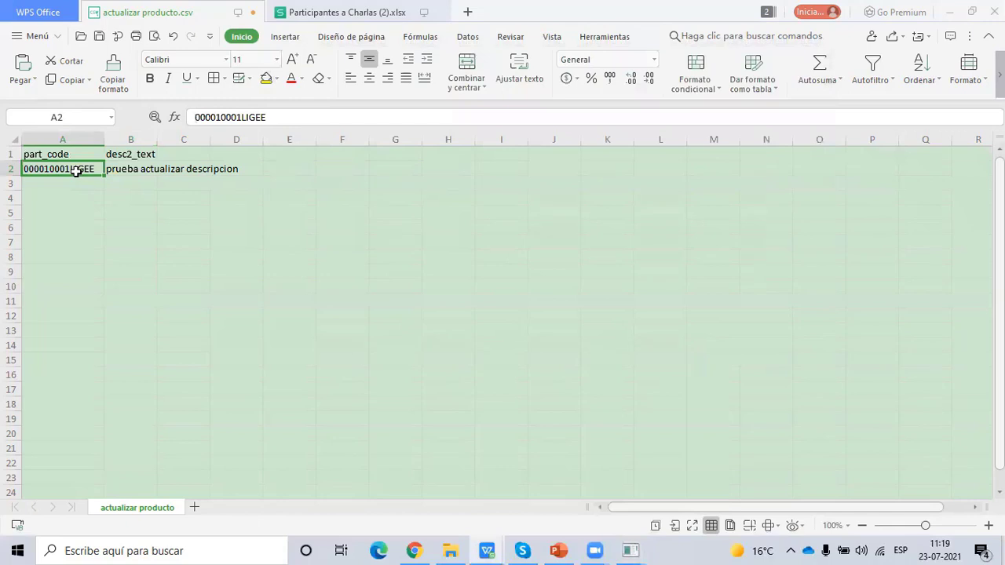
click(124, 171)
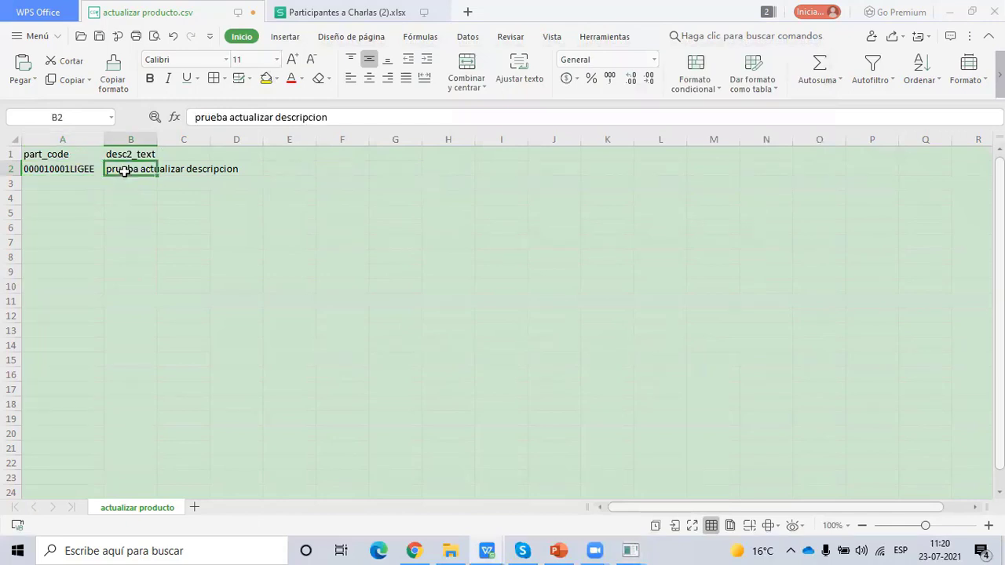
- Close actualizar producto.csv, saving it in CSV format, and return to the Maximise import page
click(253, 11)
click(417, 300)
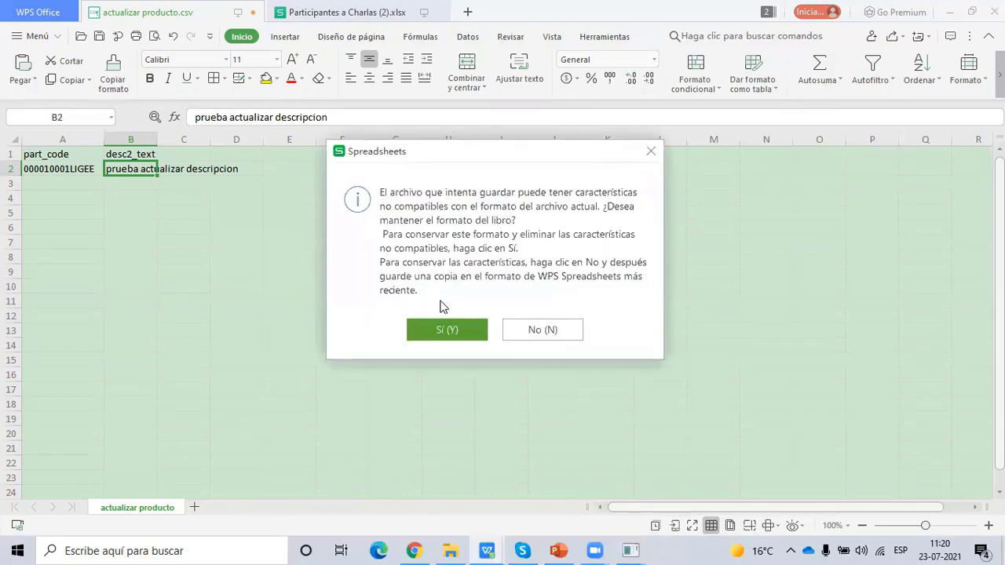
click(465, 334)
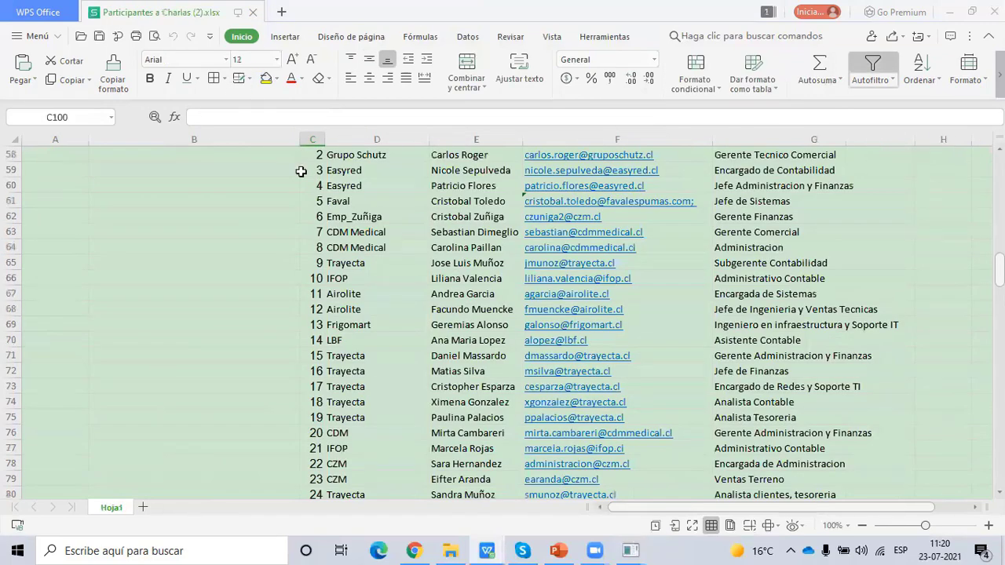
click(403, 552)
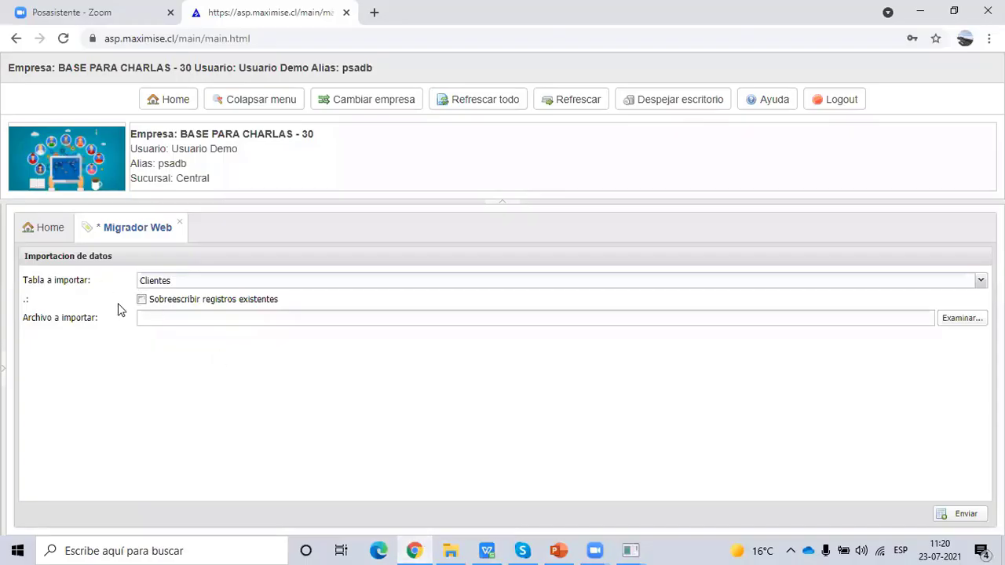
- Set Tabla a importar to Productos with Sobreescribir ticked
click(214, 280)
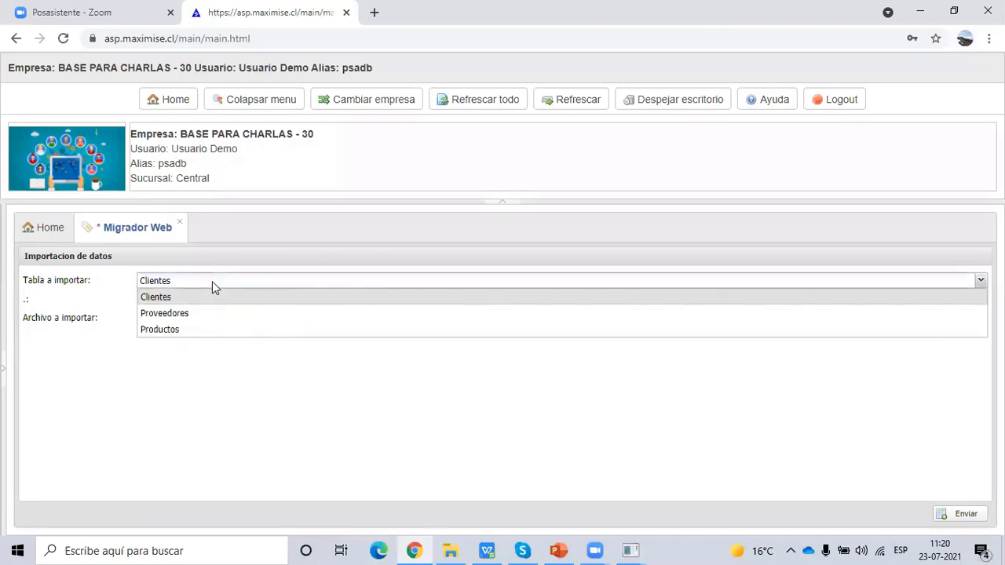
click(198, 331)
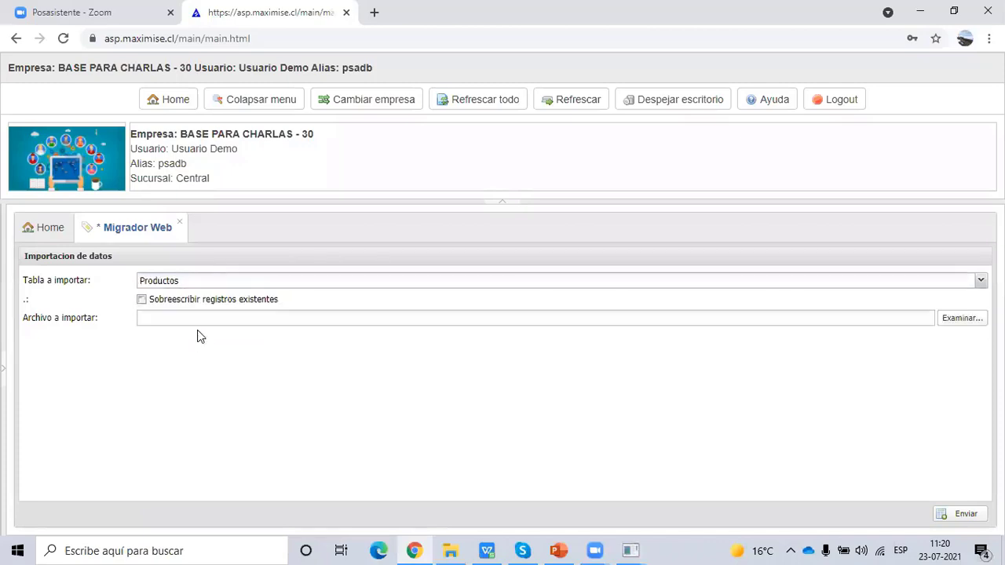
click(143, 299)
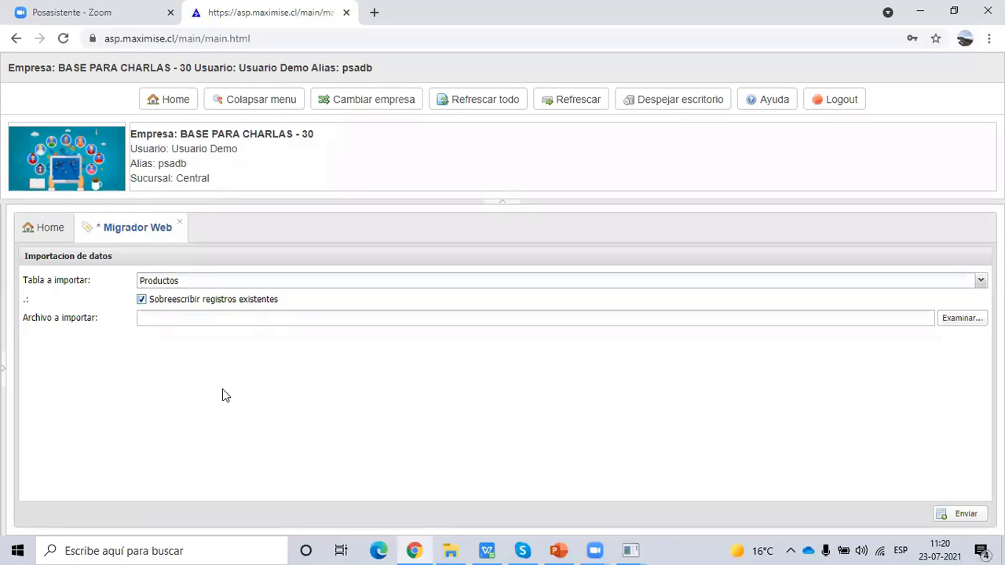
- Choose actualizar producto.csv from Escritorio and send it for import
click(959, 322)
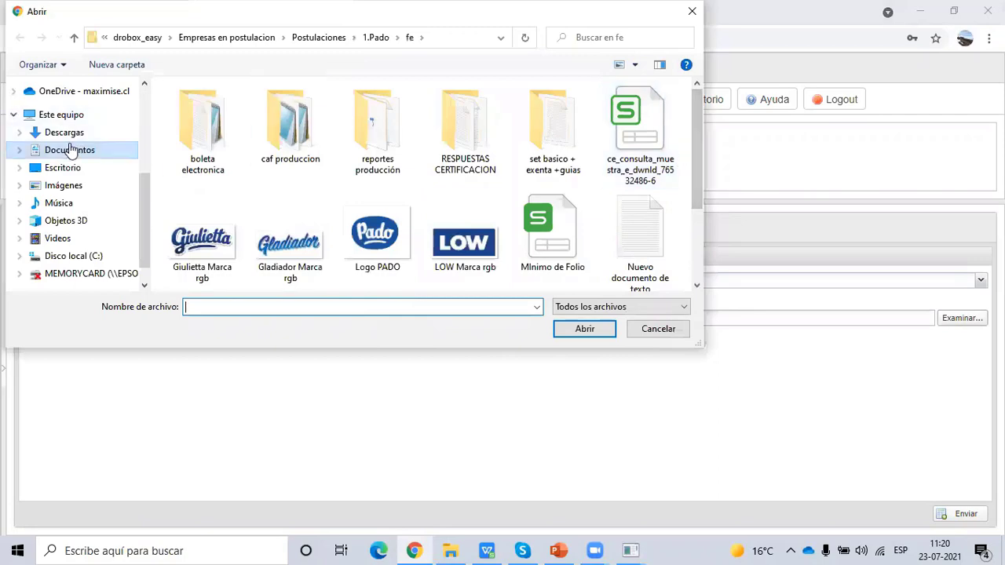
click(64, 169)
drag(698, 149, 704, 235)
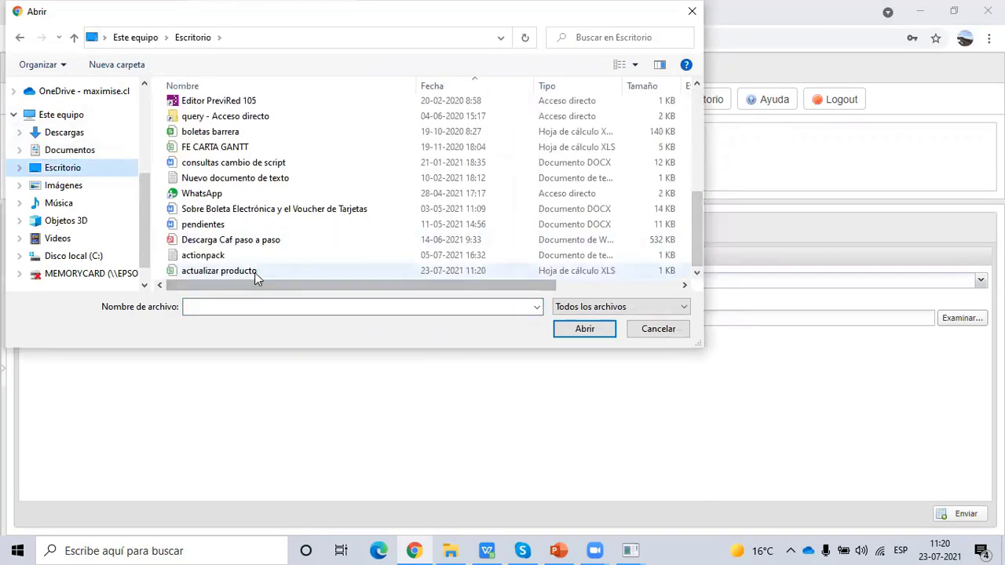
click(255, 272)
click(587, 330)
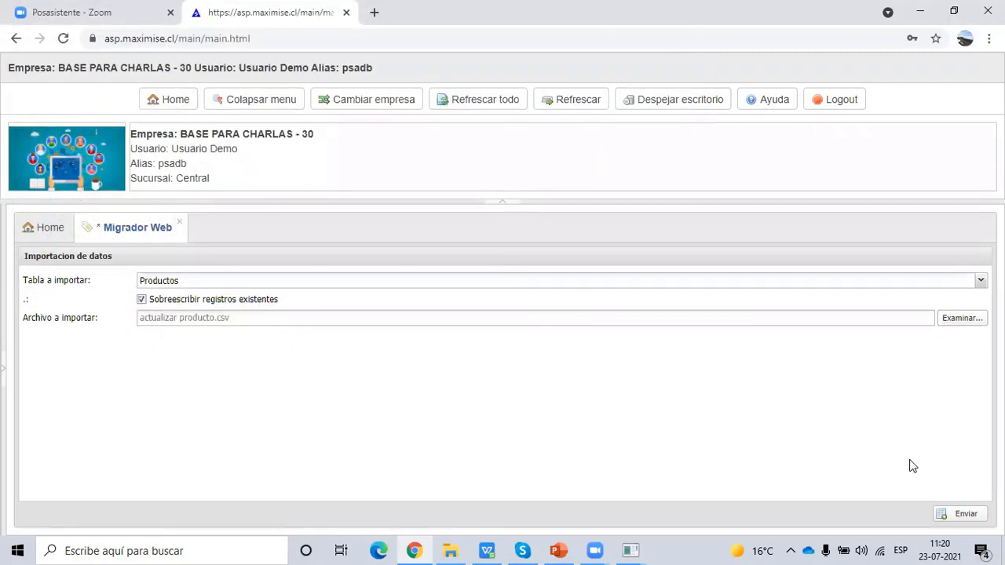
click(960, 515)
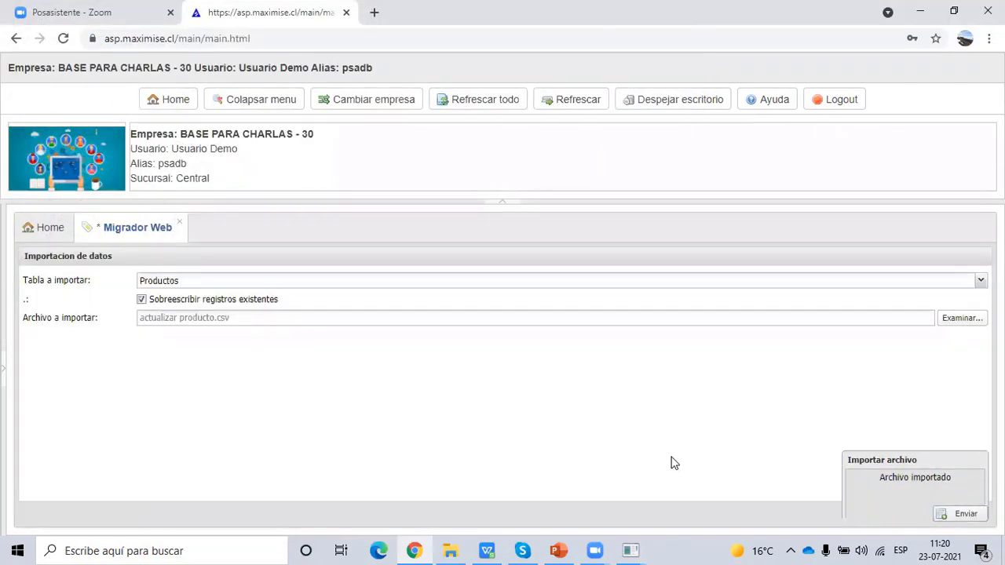
- Bring back the product window and reload the AGUA record
mouse_move(632, 548)
click(606, 498)
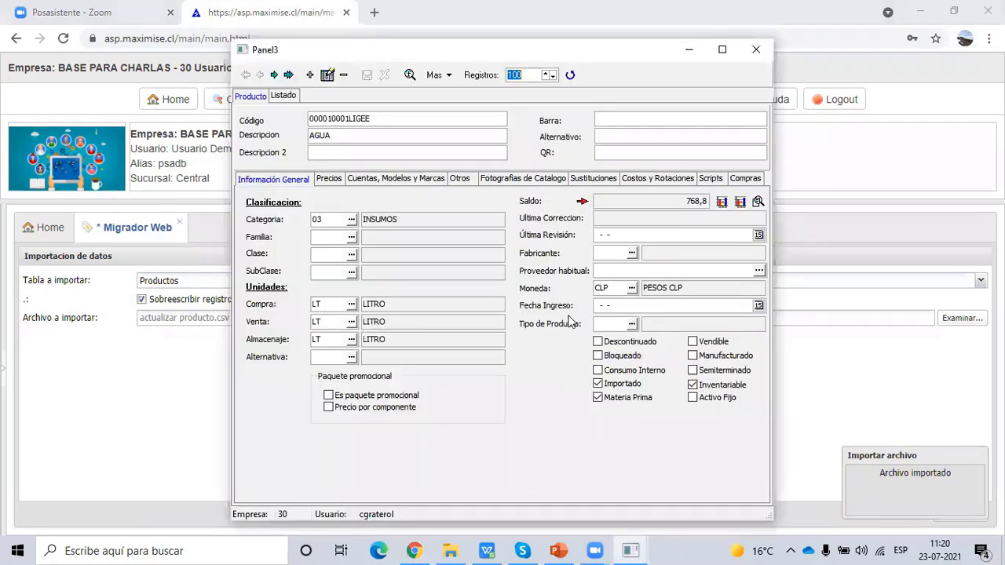
click(756, 49)
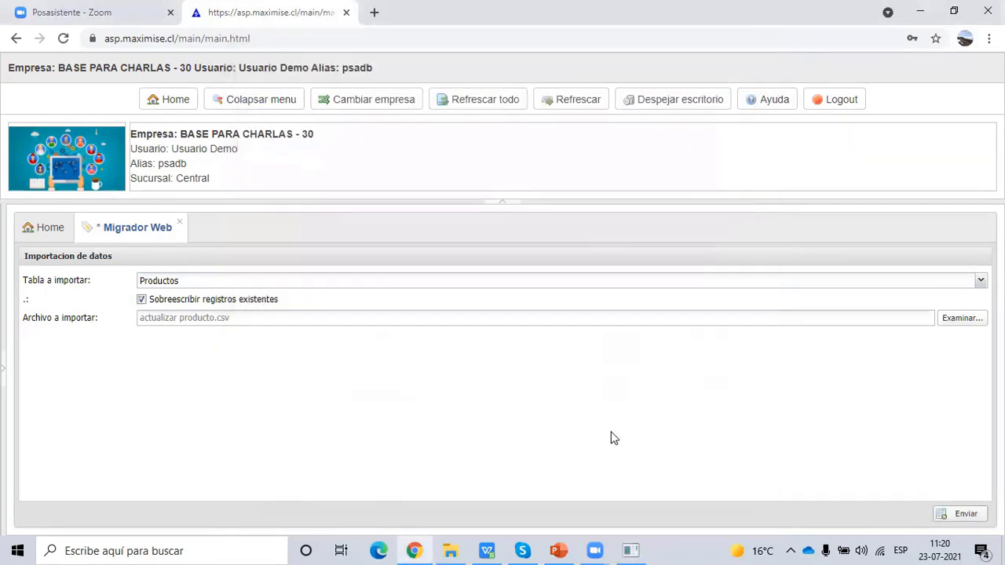
click(632, 550)
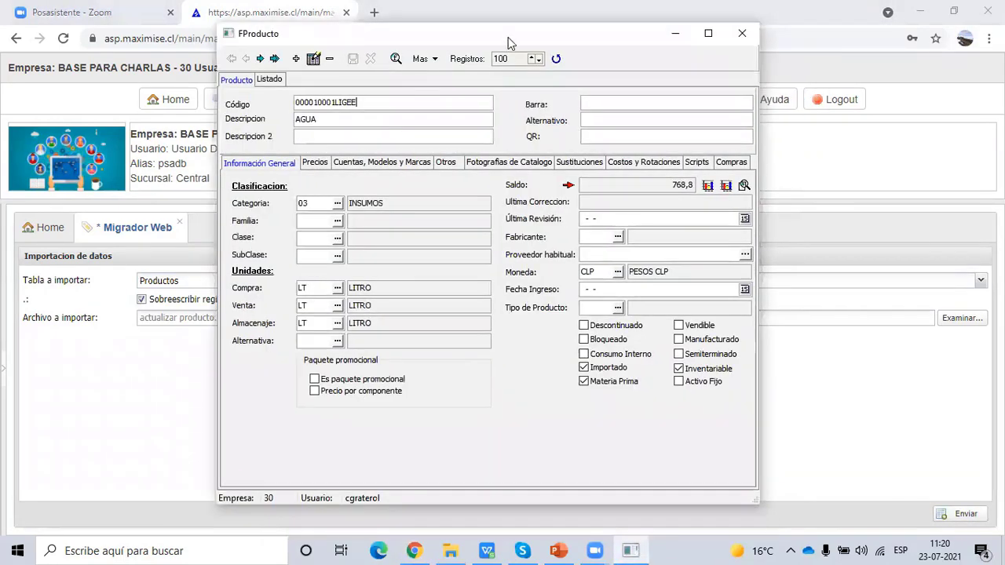
click(556, 59)
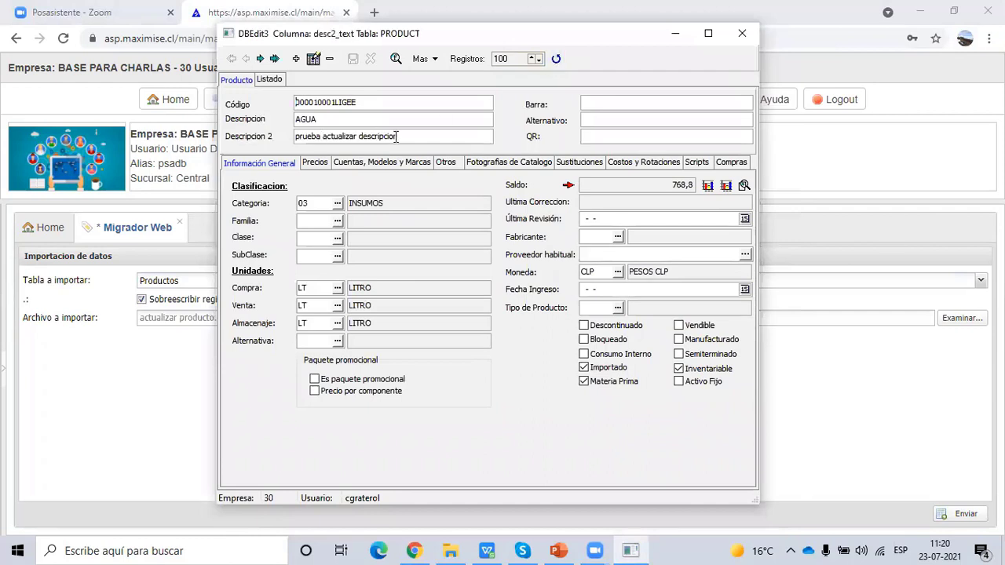
- Check Descripcion 2 reads 'prueba actualizar descripcion' and Categoria is 03, then minimise the window
click(269, 136)
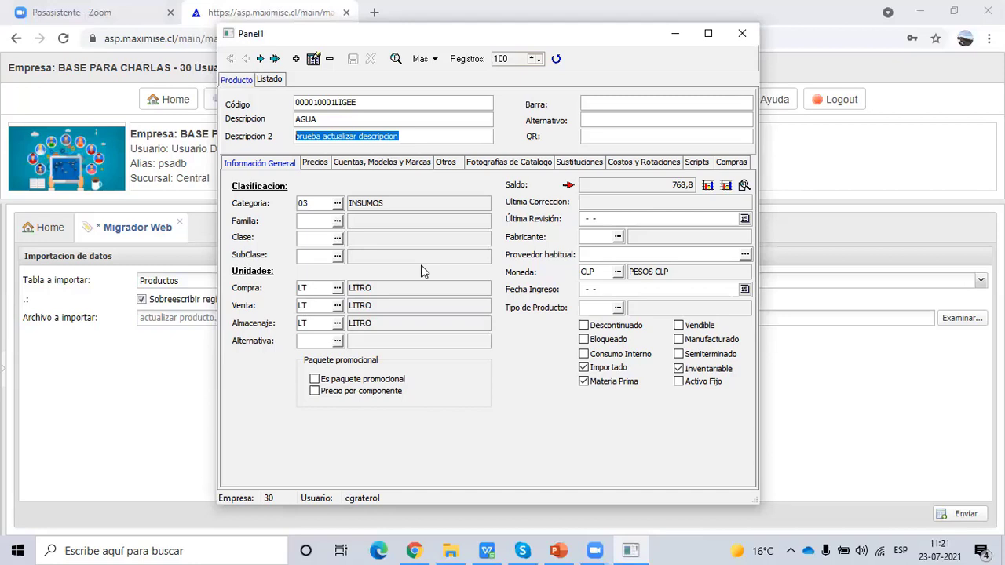
click(322, 201)
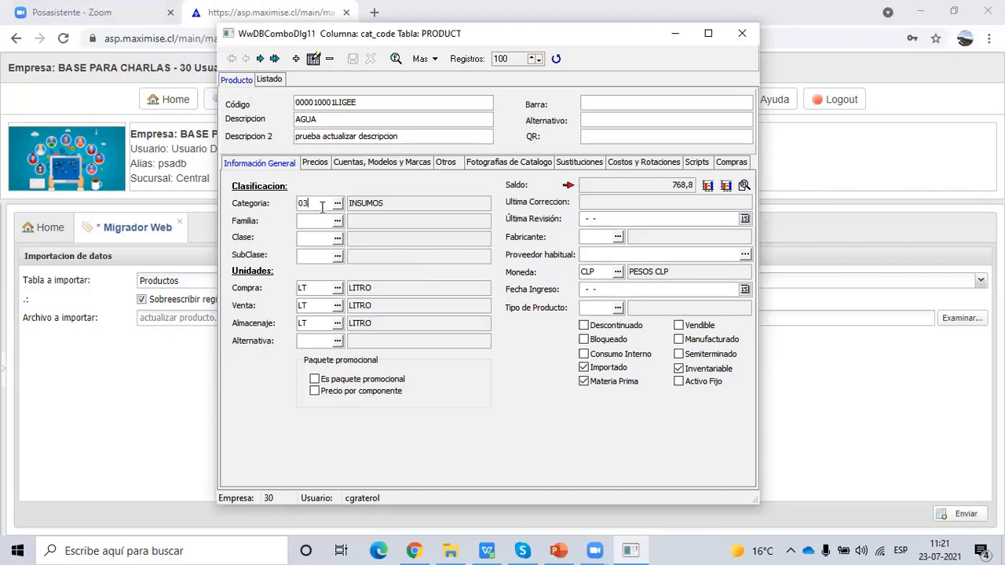
drag(313, 204, 272, 200)
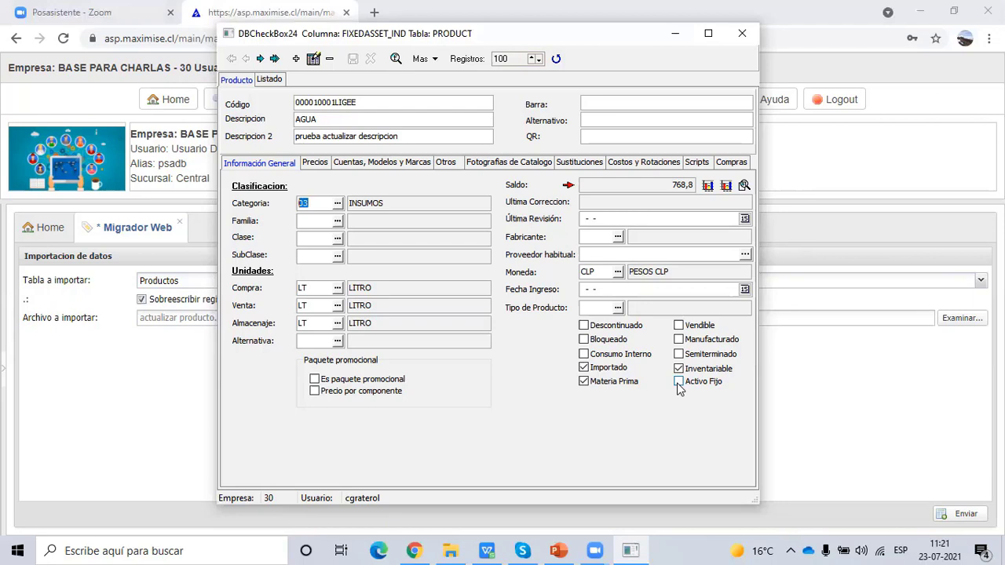
click(675, 33)
click(215, 285)
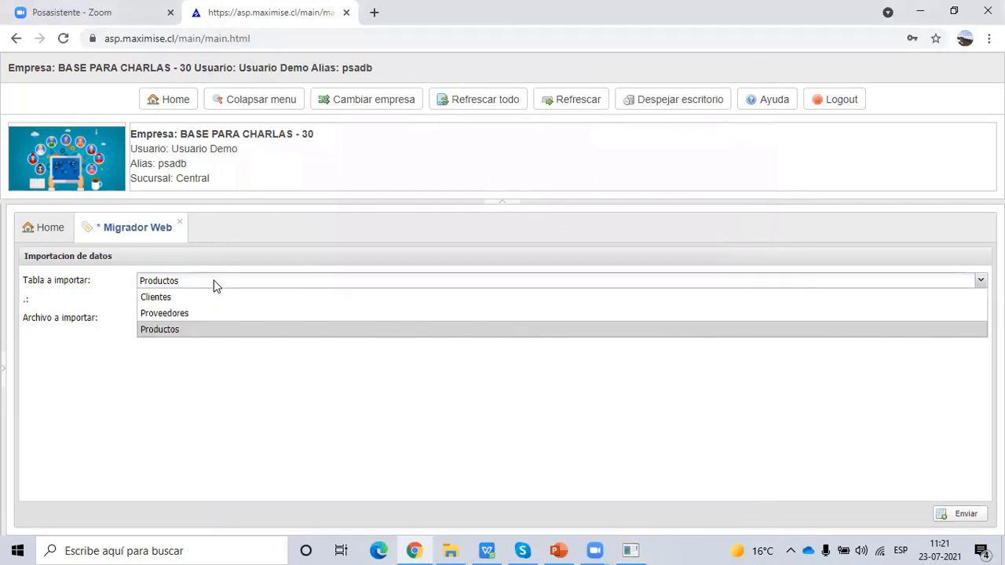
- Close the table list keeping Productos, expand the side menu and bring the PowerPoint deck forward
click(242, 432)
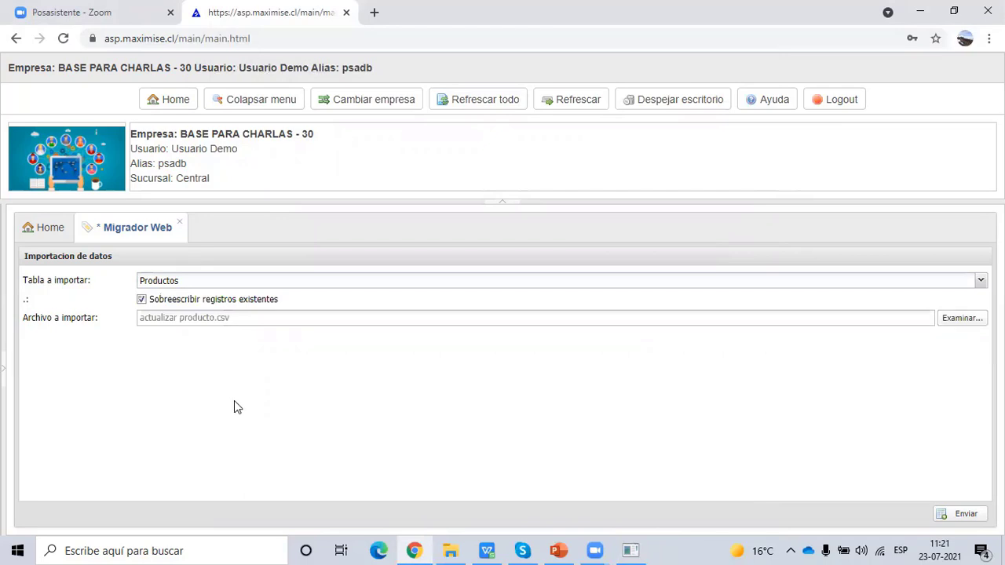
click(3, 374)
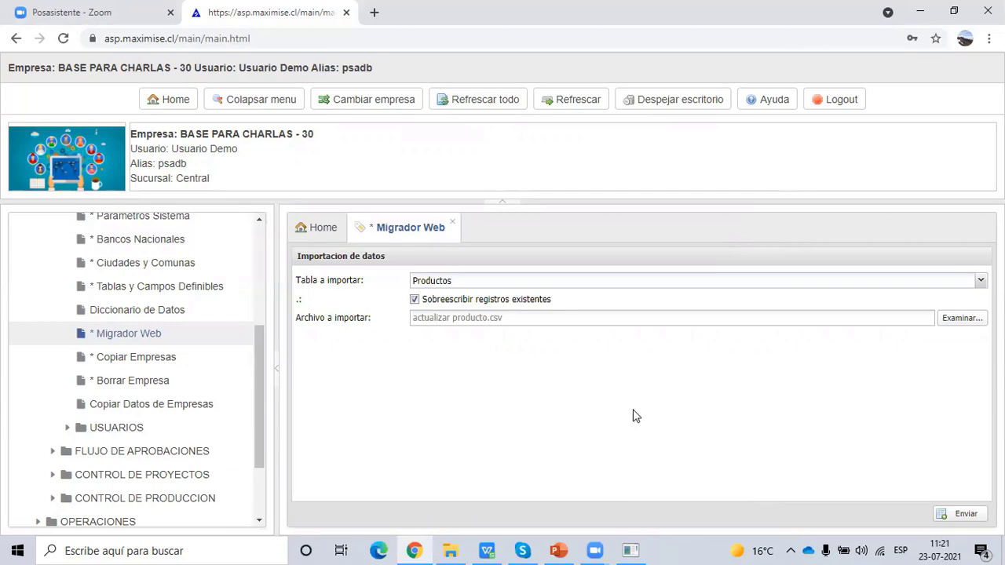
click(558, 549)
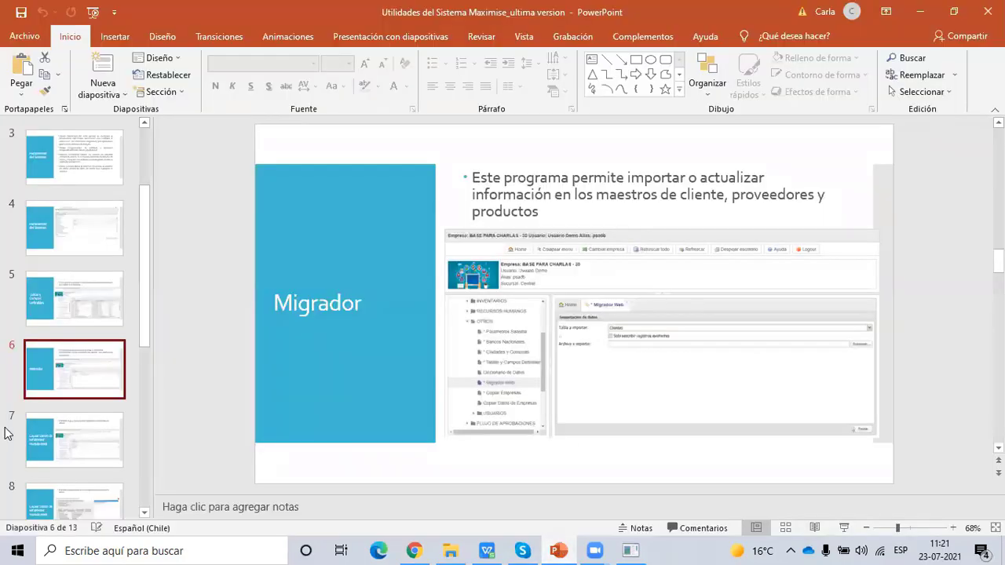
- Present slide 7 'Copiar Datos de Empresas/ Versión Web', then return to the Maximise web app
click(83, 438)
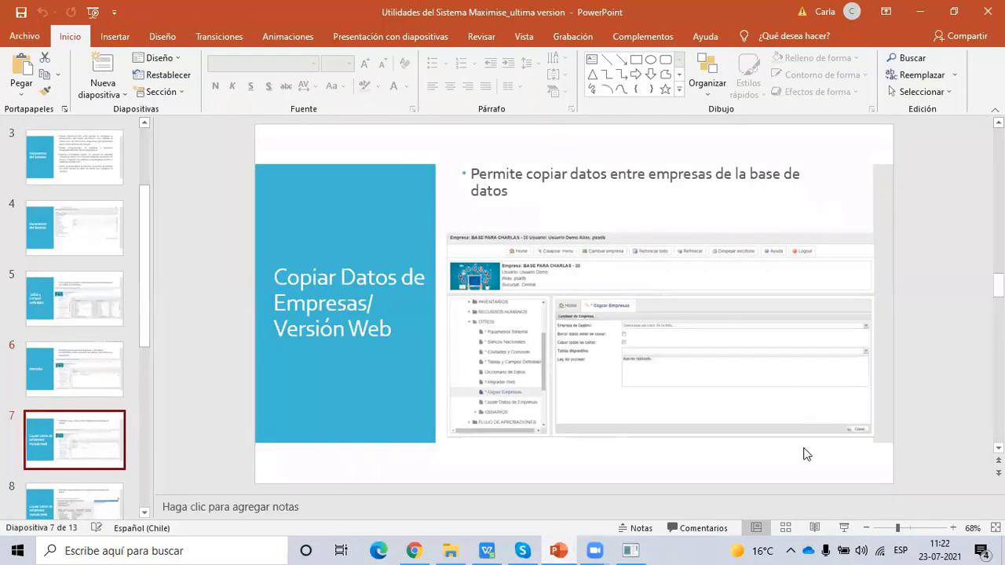
key(shift+F5)
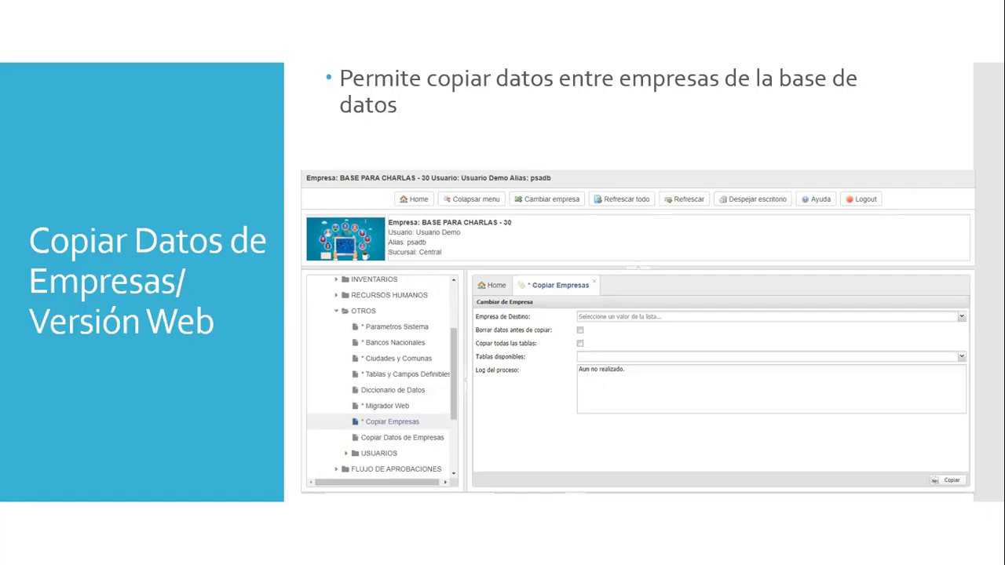
key(Escape)
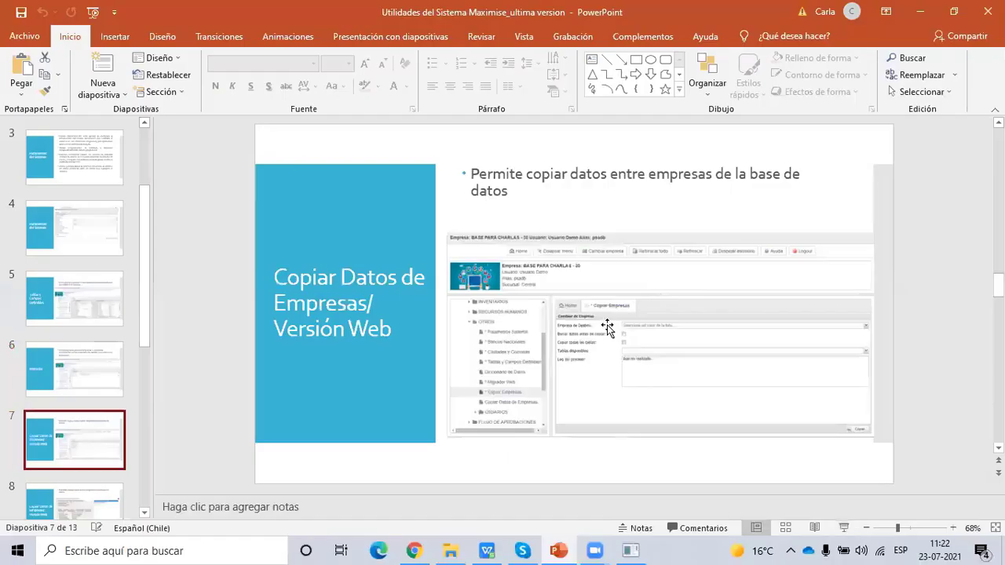
click(414, 550)
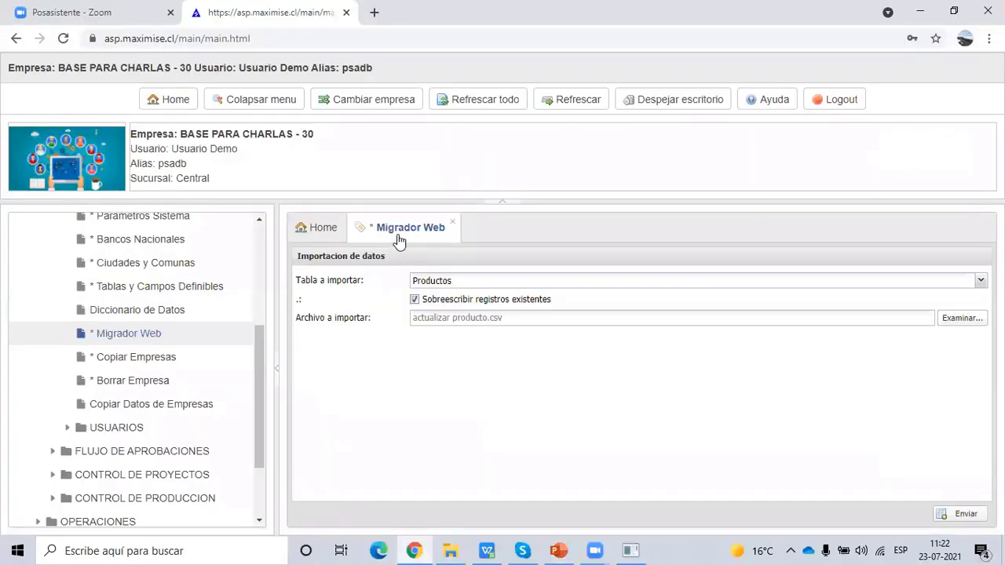
- Close Migrador Web, view companies under Cambiar empresa, then open * Copiar Empresas from OTROS
click(452, 222)
click(375, 100)
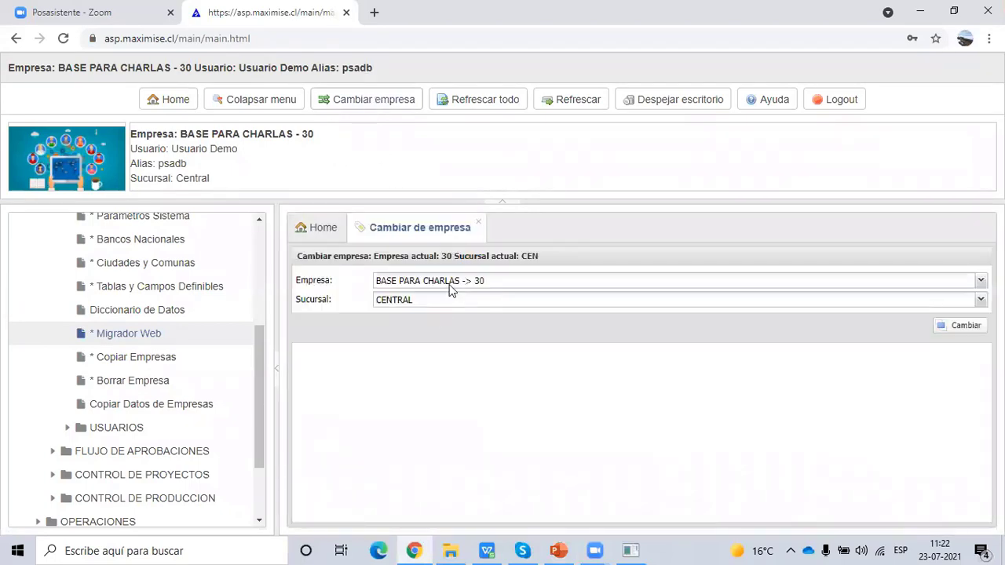
click(452, 284)
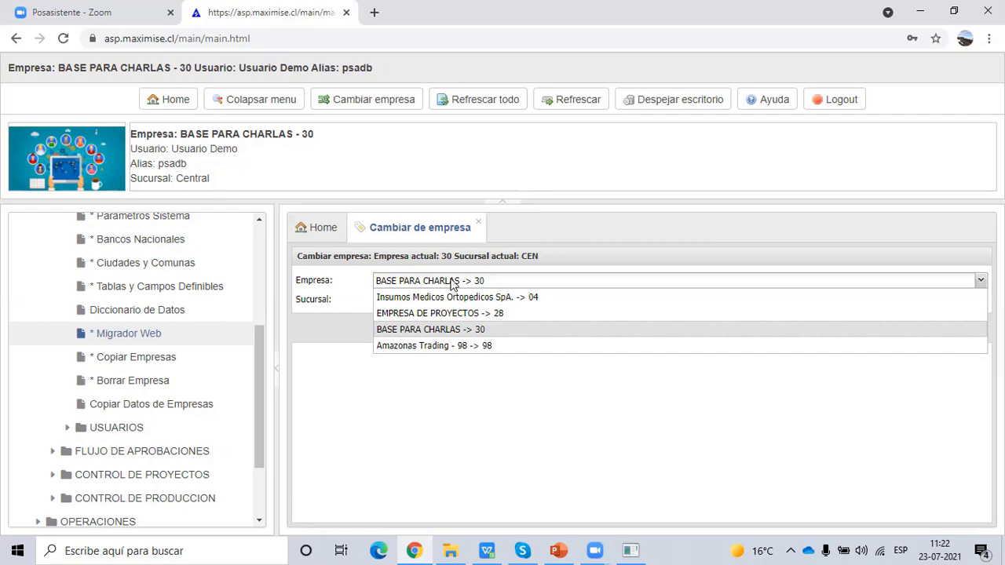
click(168, 358)
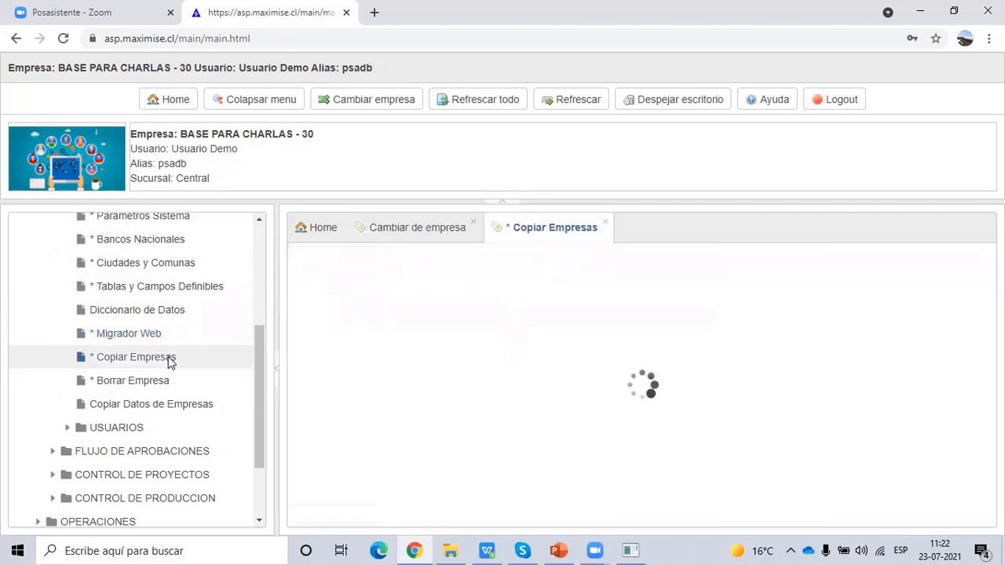
- Close Cambiar de empresa and set Empresa de Destino to Insumos Medicos Ortopedicos SpA. -> 04
click(473, 222)
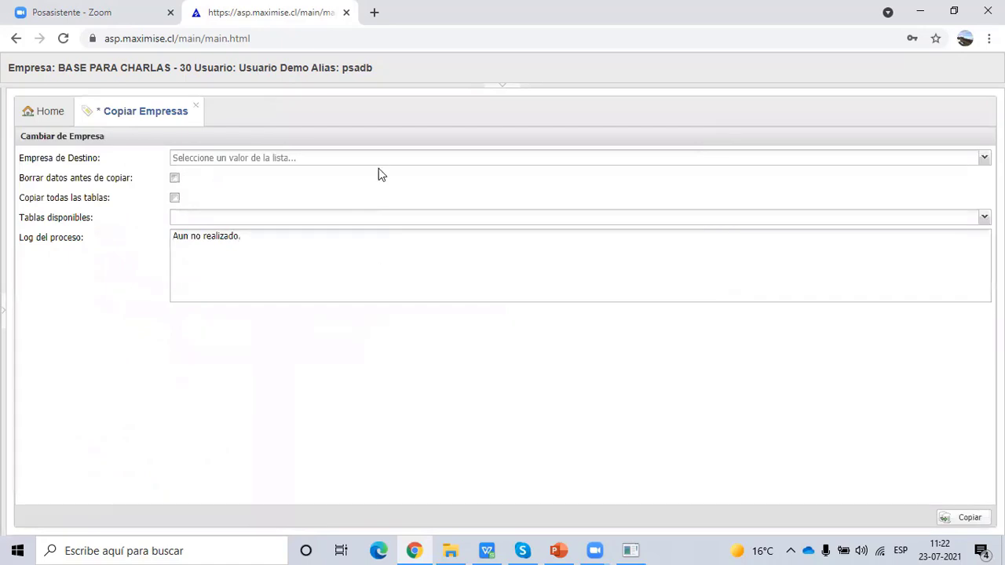
click(378, 160)
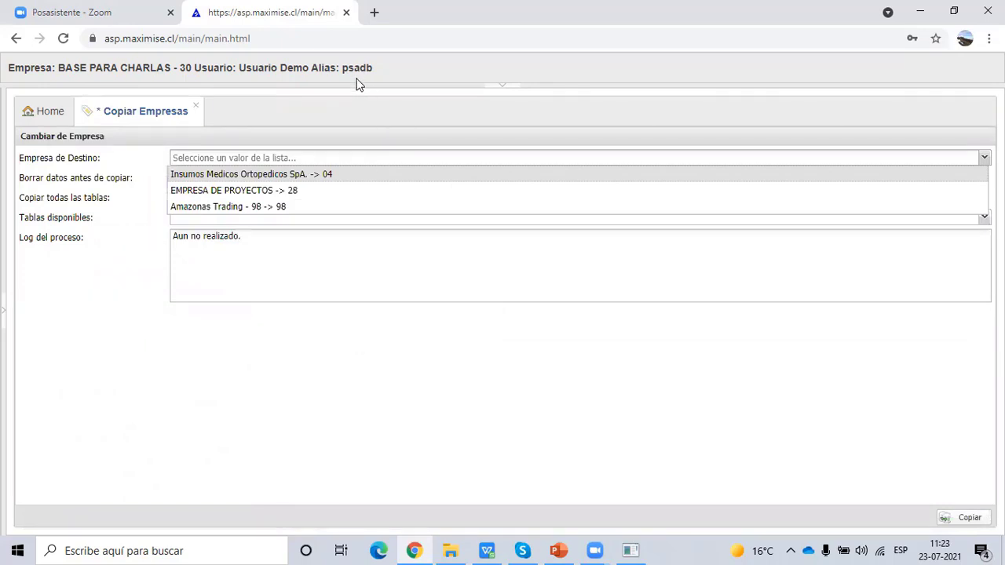
click(342, 174)
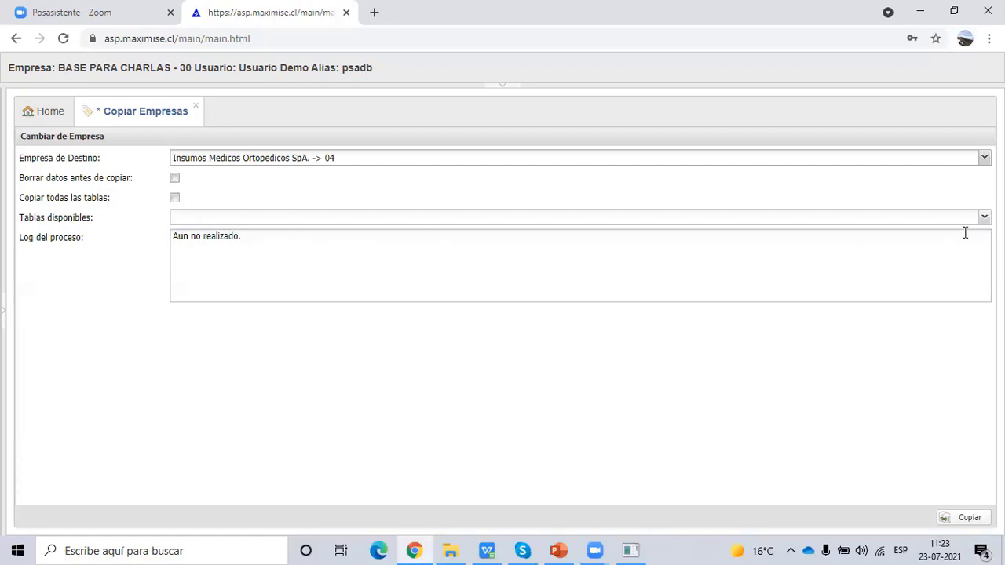
- Browse the Tablas disponibles list, then expand the navigation menu beside the Copiar Empresas form
click(984, 217)
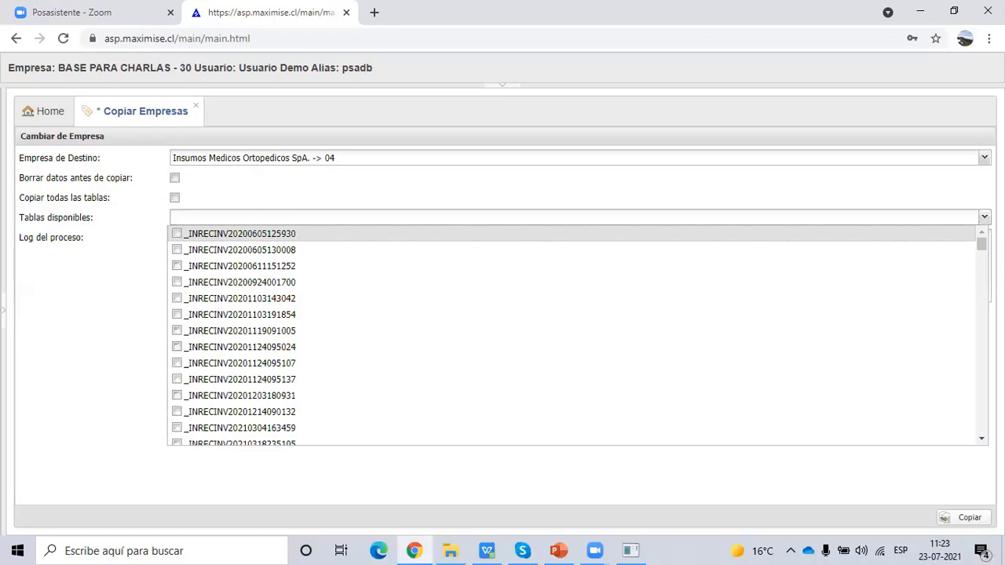
mouse_move(982, 245)
mouse_down()
mouse_move(981, 426)
mouse_move(982, 244)
mouse_up()
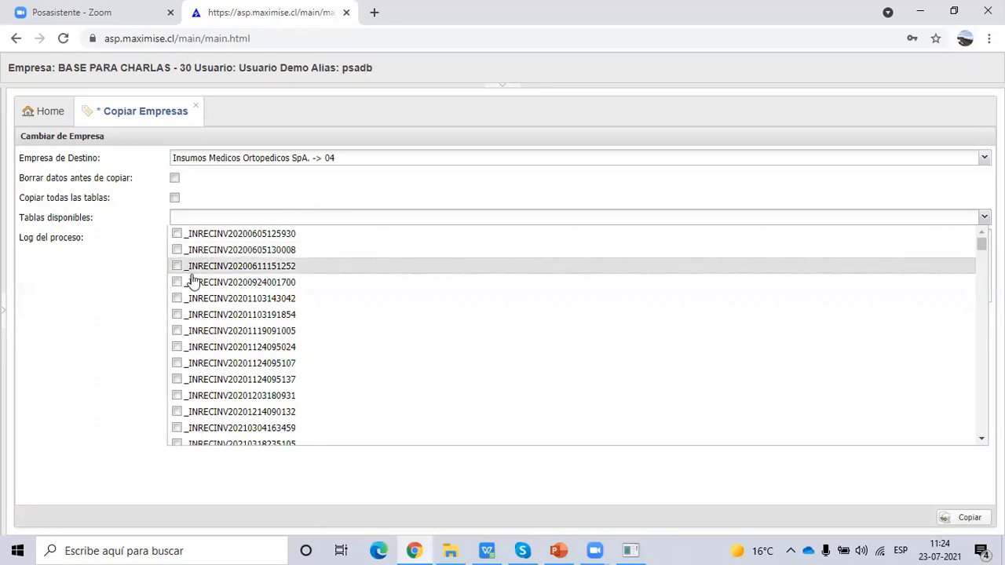
drag(982, 244, 981, 302)
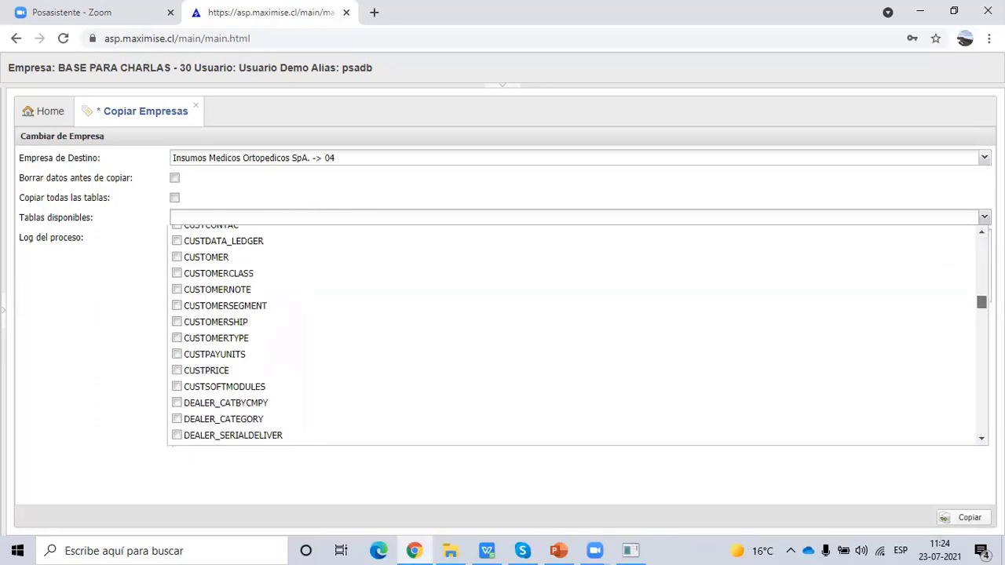
click(119, 292)
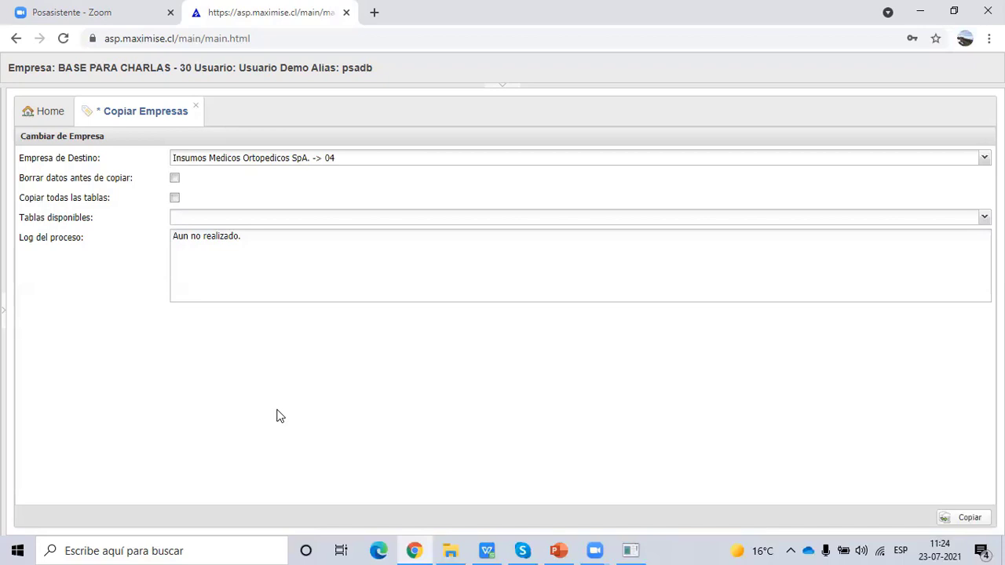
click(7, 315)
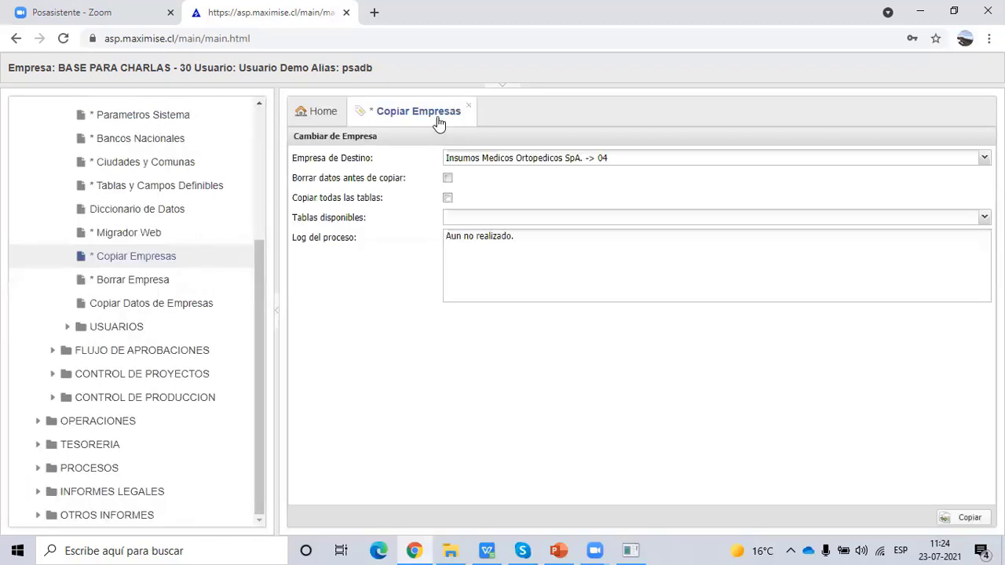
- Open Copiar Datos de Empresas, uncheck all, target company [04] with Borrar informacion existente
click(191, 306)
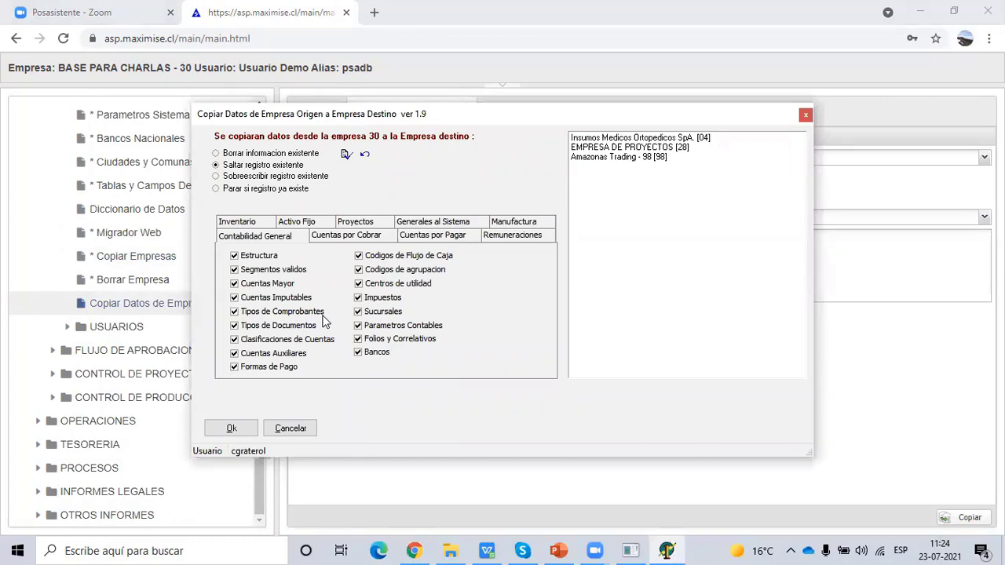
click(364, 155)
click(656, 139)
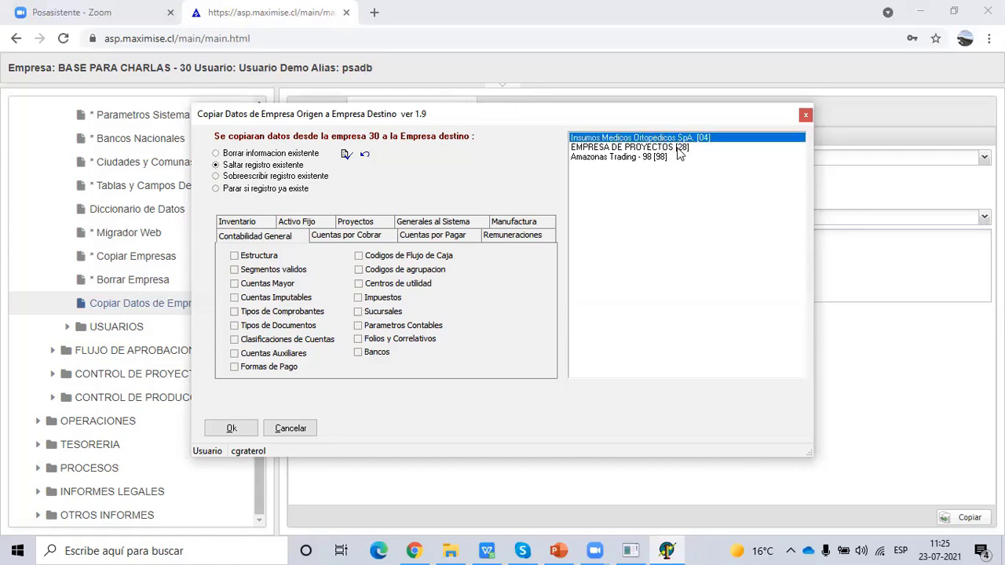
click(217, 154)
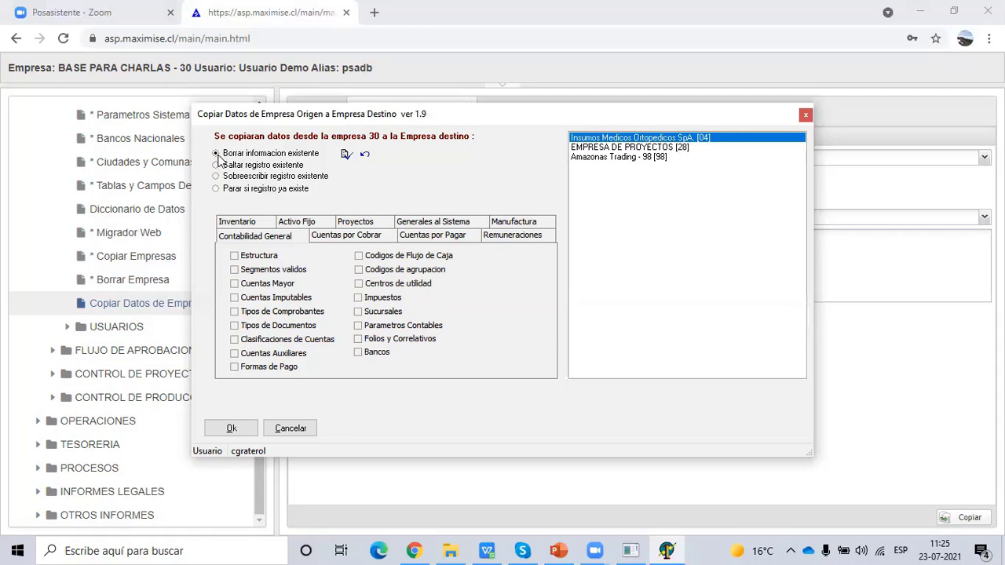
click(217, 165)
click(245, 178)
click(255, 192)
click(248, 155)
- Tick the eight Contabilidad General items from Estructura through Cuentas Auxiliares
click(269, 257)
click(267, 270)
click(266, 284)
click(268, 296)
click(271, 312)
click(274, 325)
click(277, 339)
click(280, 354)
- Review the copy options on each module tab, from Cuentas por Cobrar to Inventario, then close the dialog
click(343, 239)
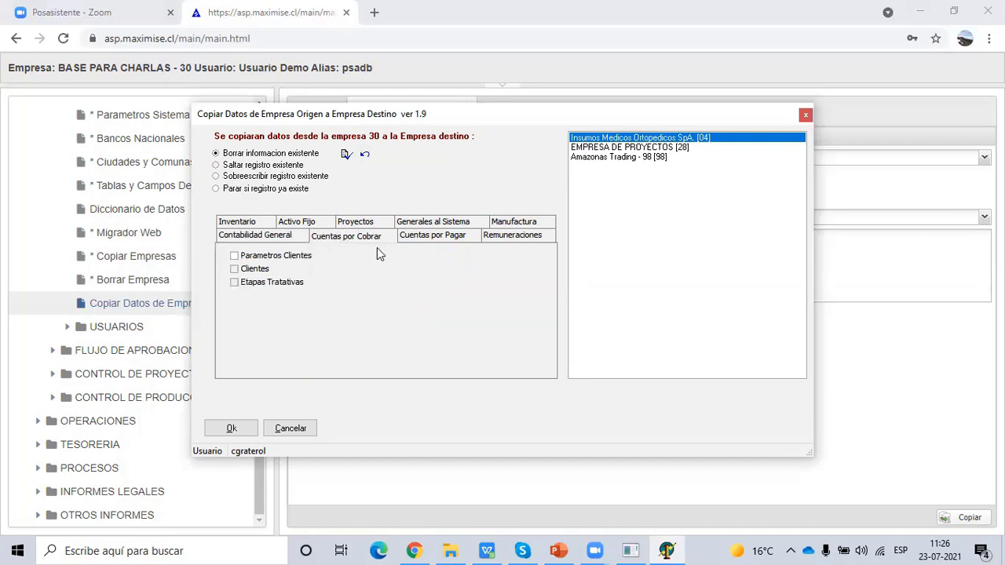
click(415, 238)
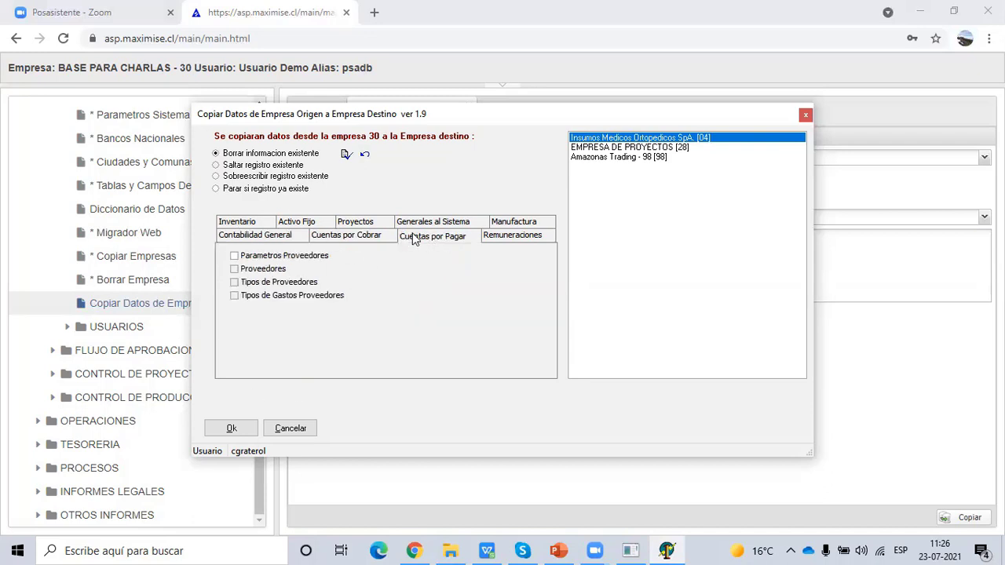
click(512, 238)
click(507, 223)
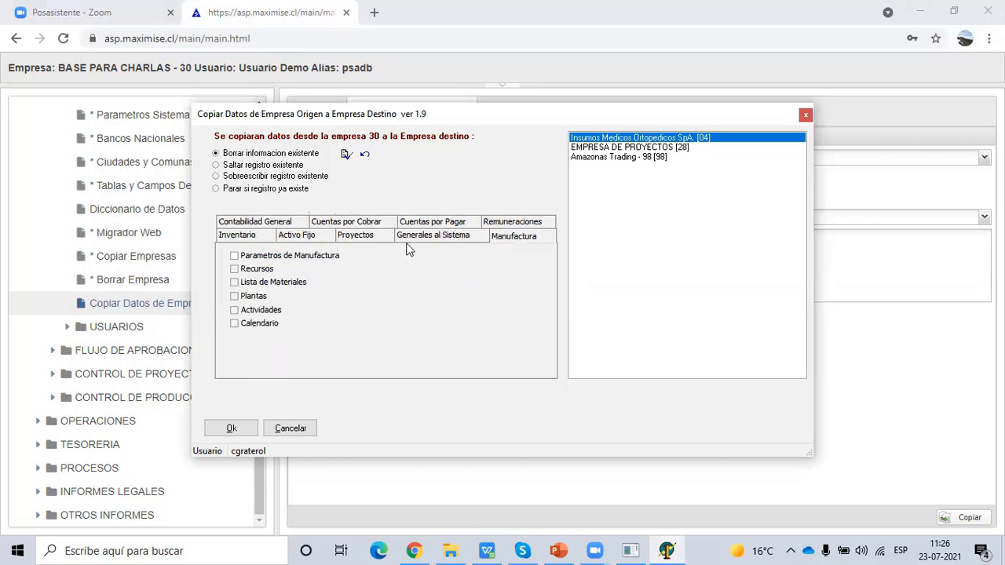
click(362, 237)
click(238, 236)
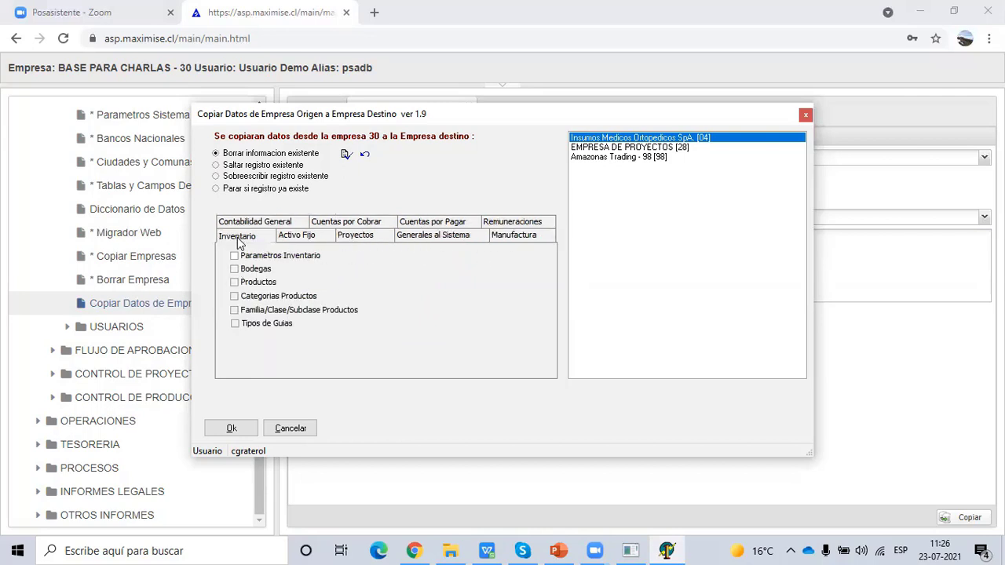
click(262, 222)
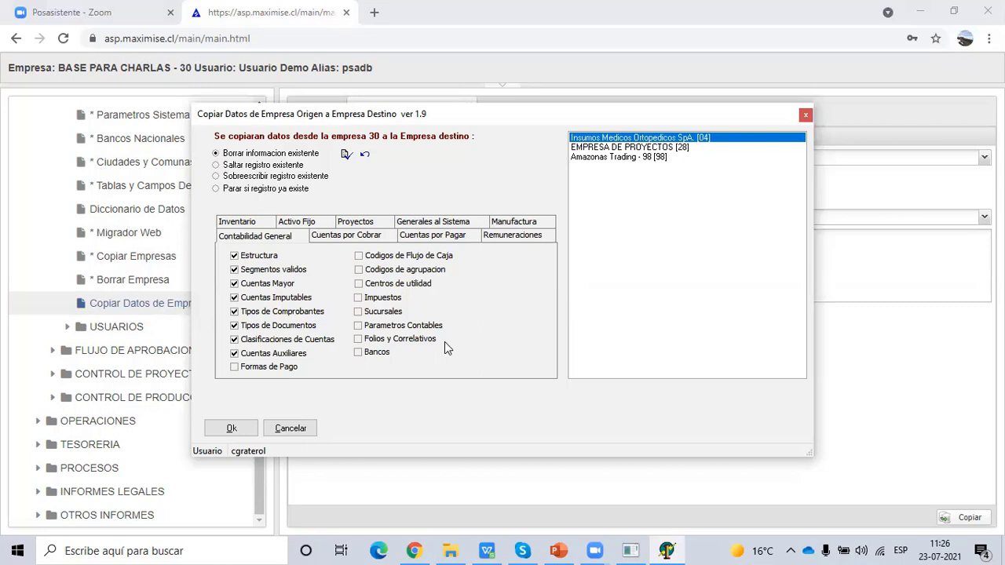
click(267, 224)
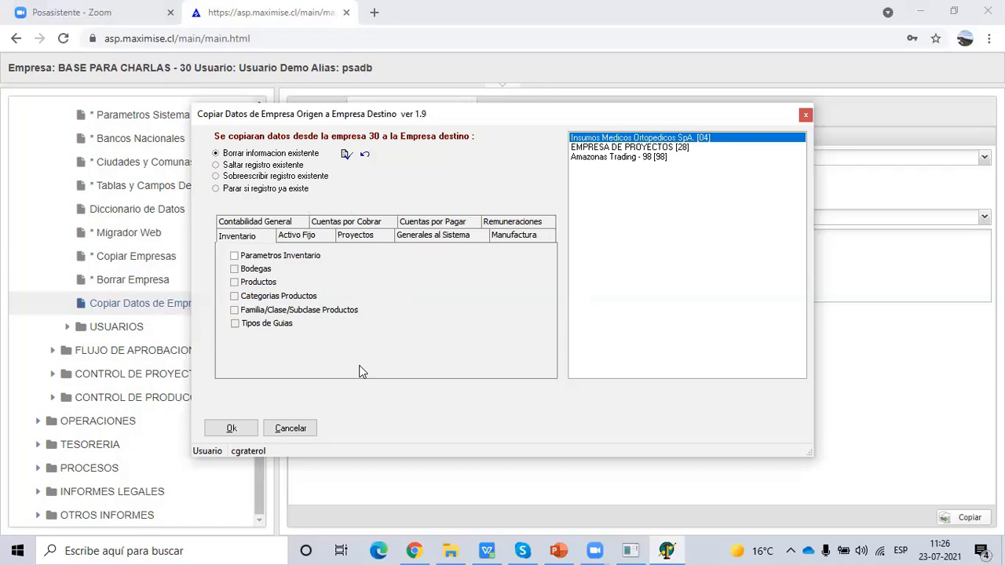
click(805, 117)
- Present slides 7 through 9 in PowerPoint, ending on 'Editor de Menú y Permisos de Usuarios'
click(558, 551)
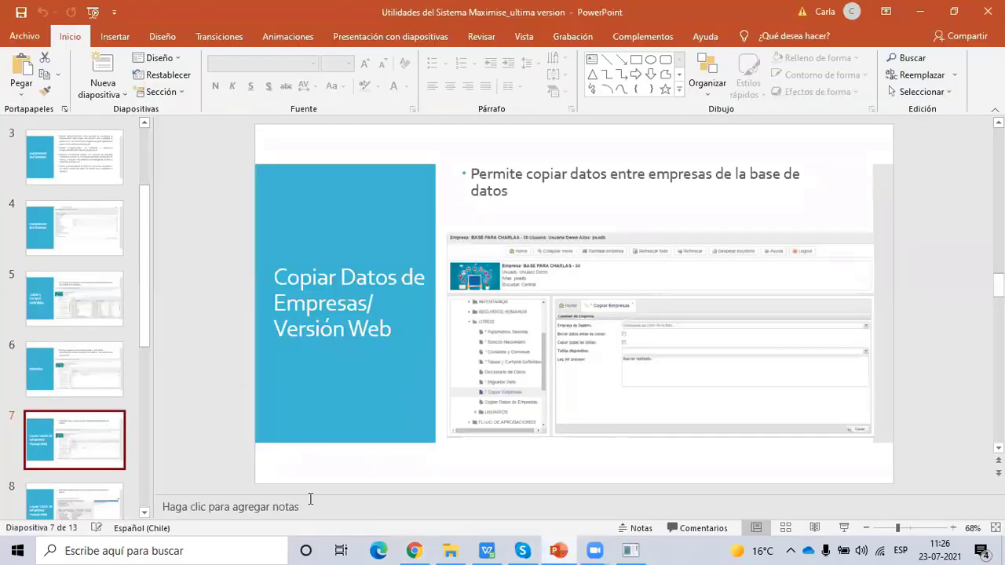
click(96, 503)
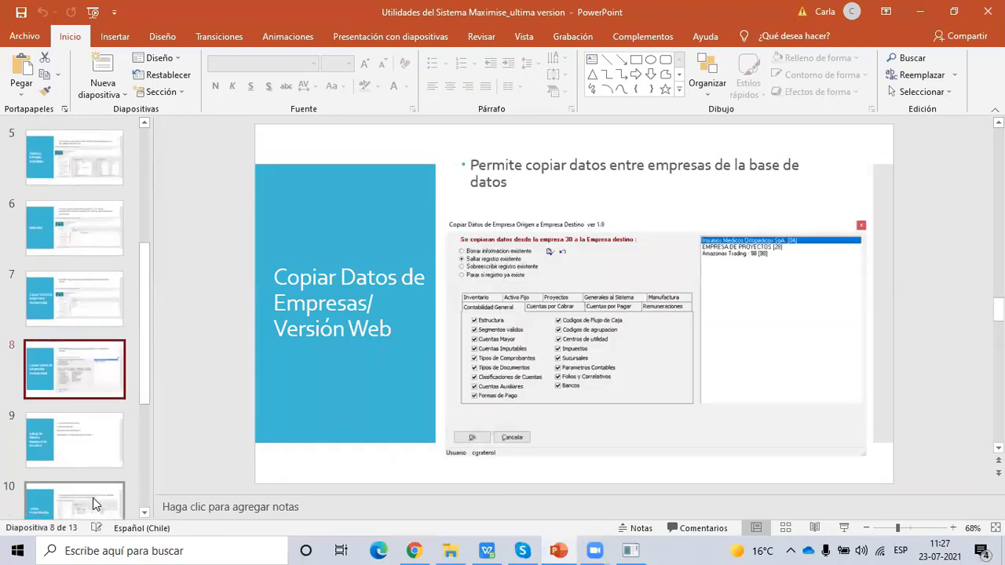
click(69, 318)
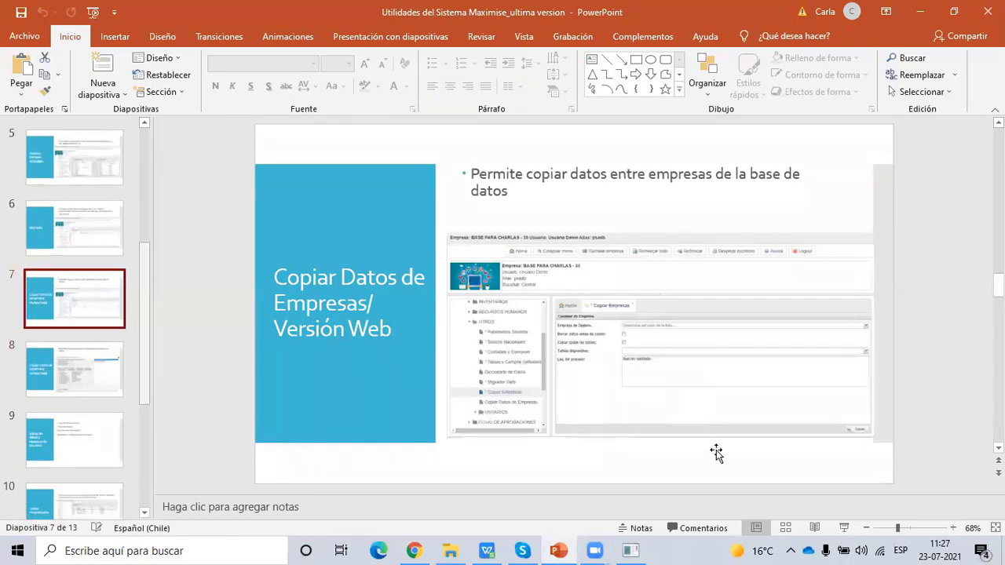
key(shift+F5)
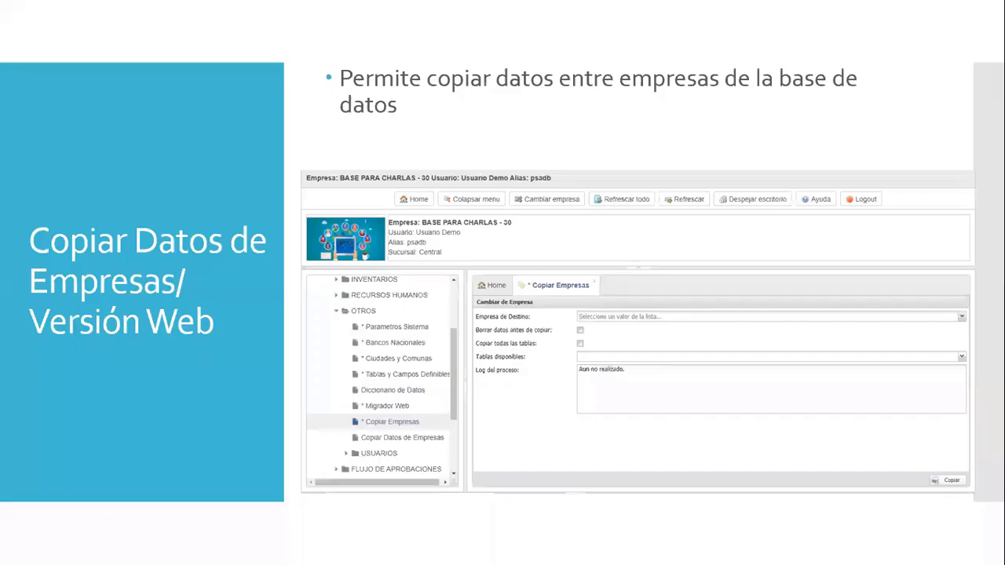
click(657, 399)
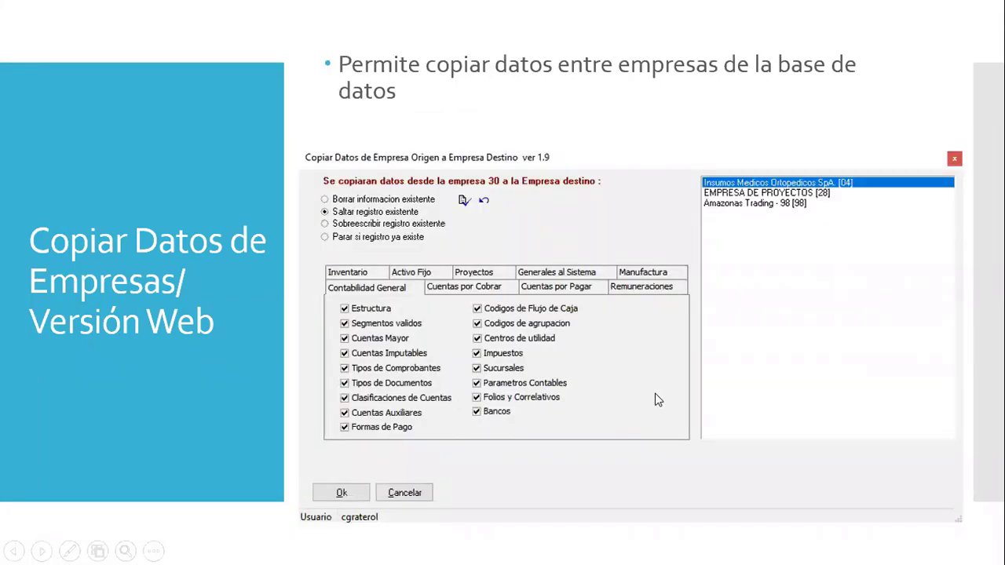
click(659, 400)
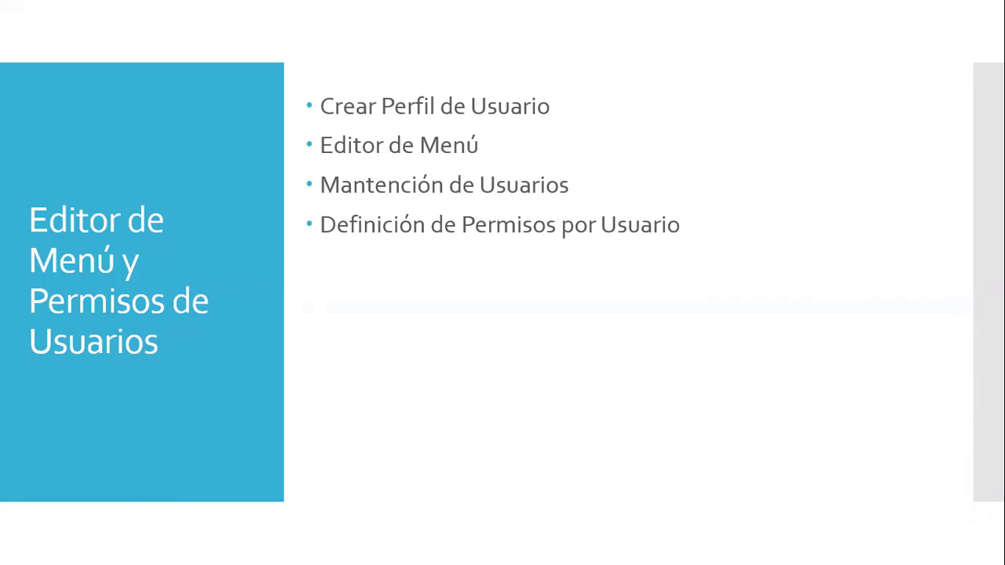
key(Escape)
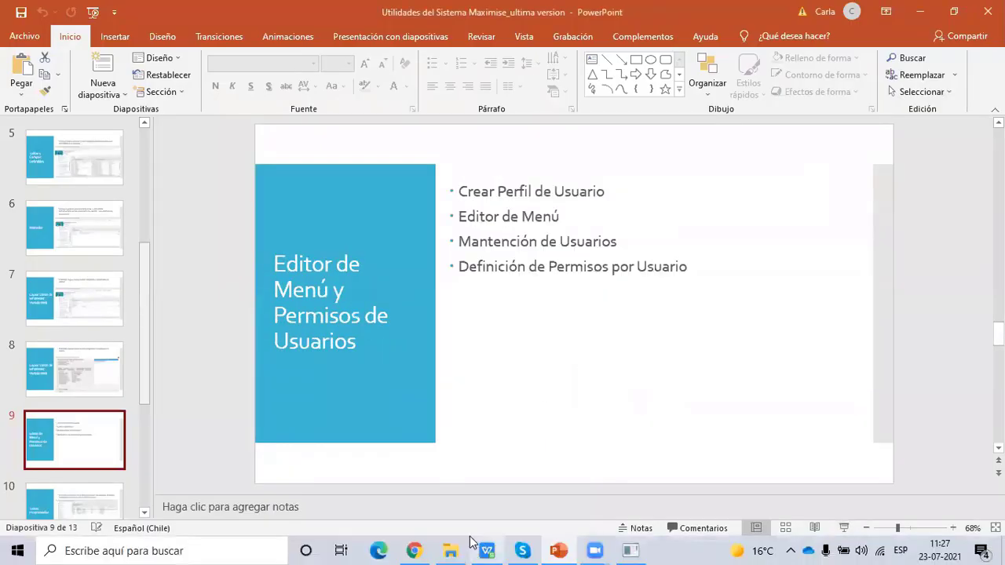
- Close the FProducto window and the Copiar Empresas tab in Maximise ERP
click(631, 551)
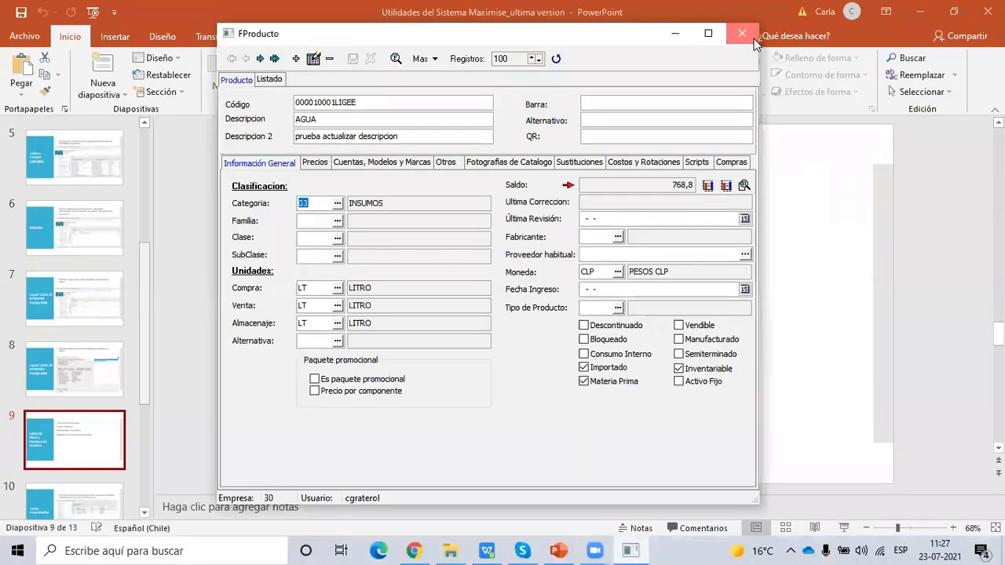
click(743, 33)
click(414, 550)
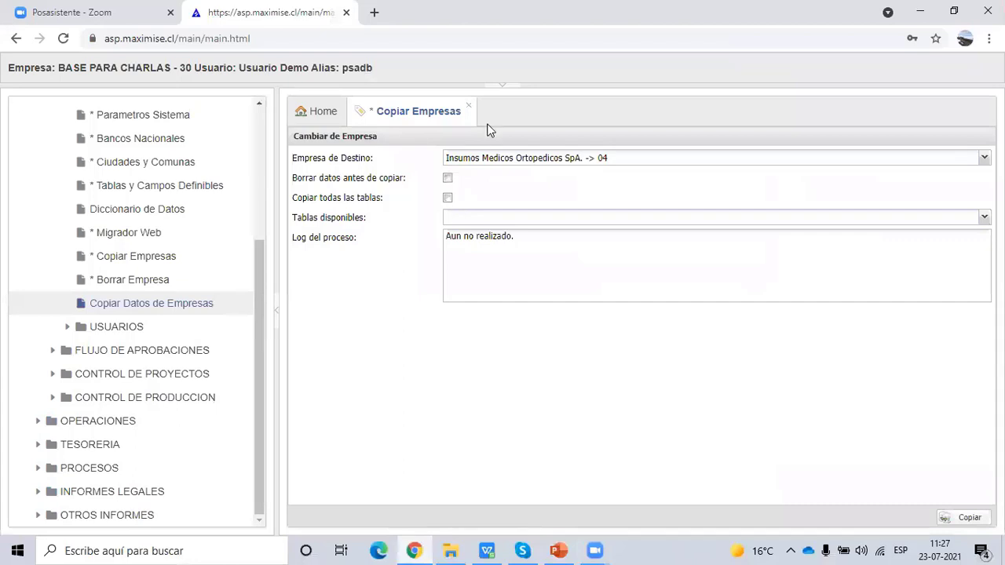
click(470, 108)
- Expand OTROS > USUARIOS and open * Mantencion de usuarios
scroll(251, 314, up, 3)
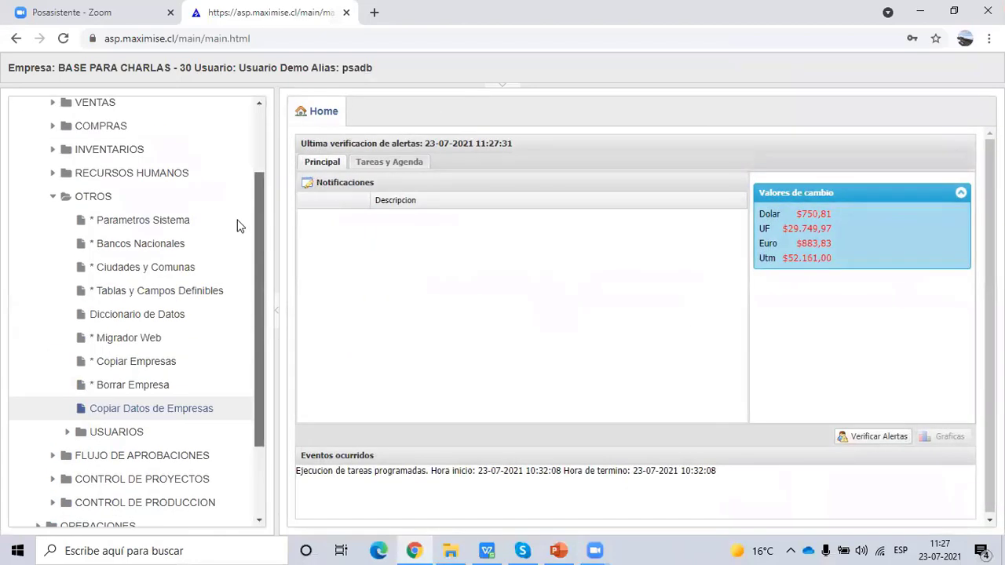
click(53, 297)
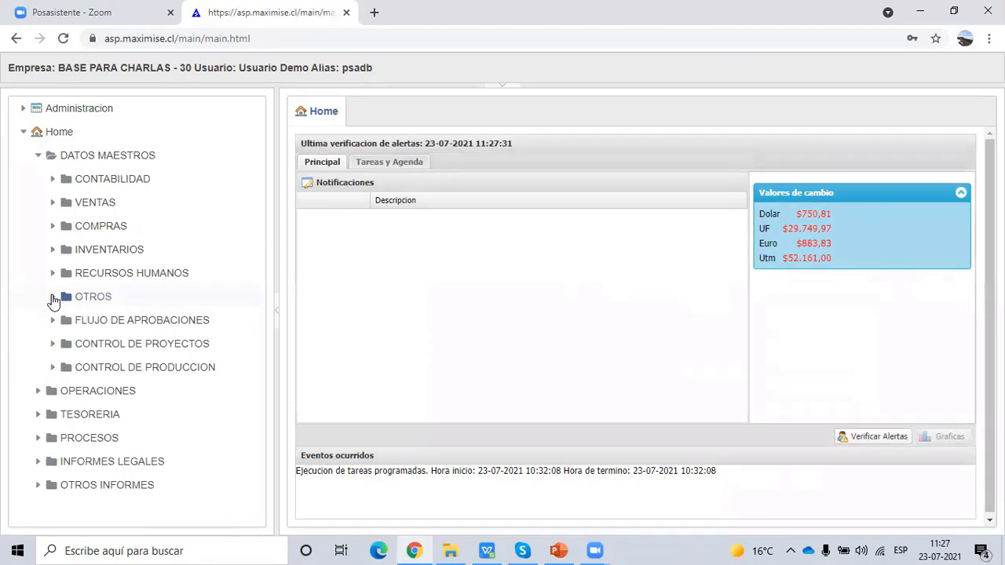
click(52, 299)
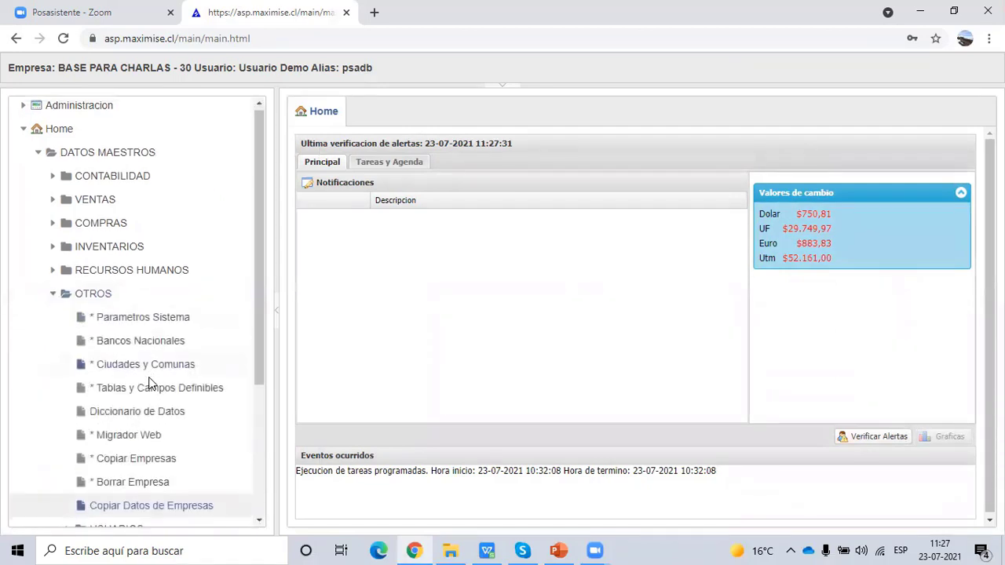
scroll(141, 389, down, 3)
click(67, 386)
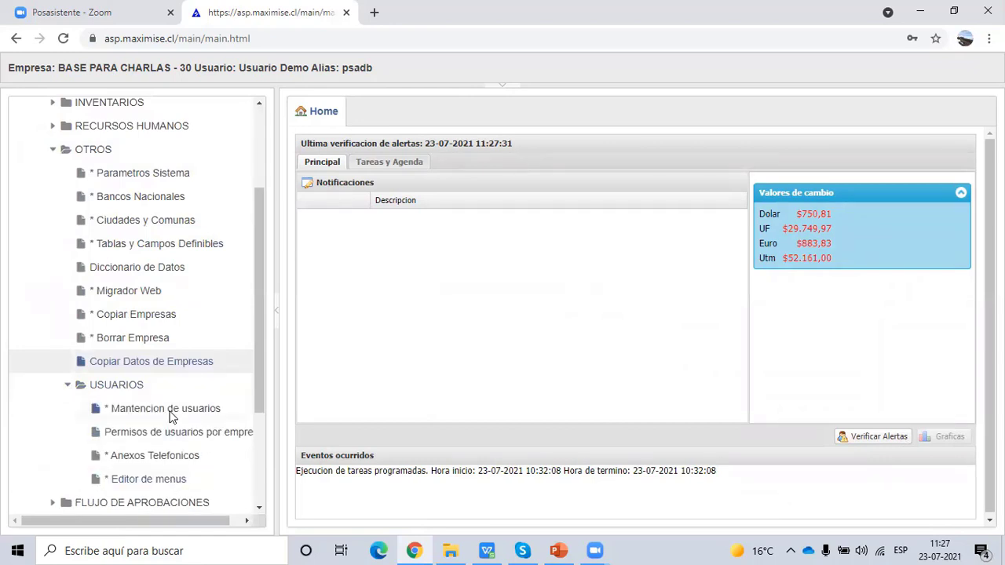
click(171, 411)
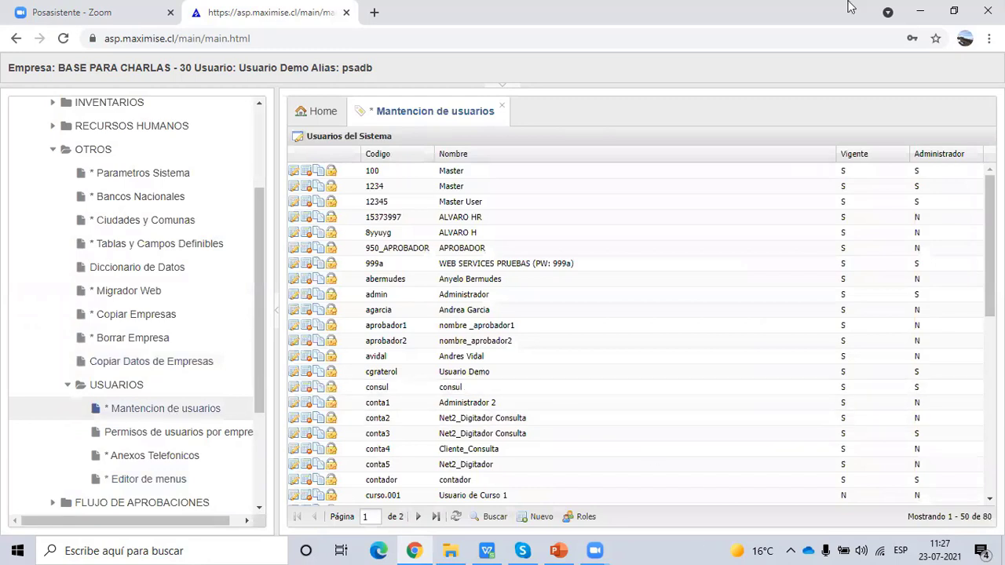
- Show the Roles list, page through it and sort the roles by Codigo
click(583, 518)
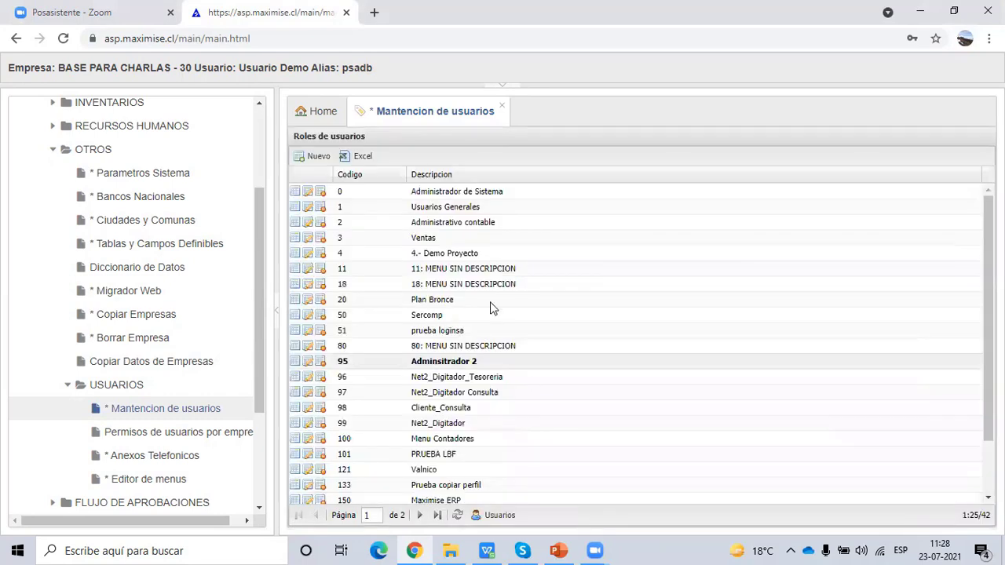
scroll(497, 289, down, 2)
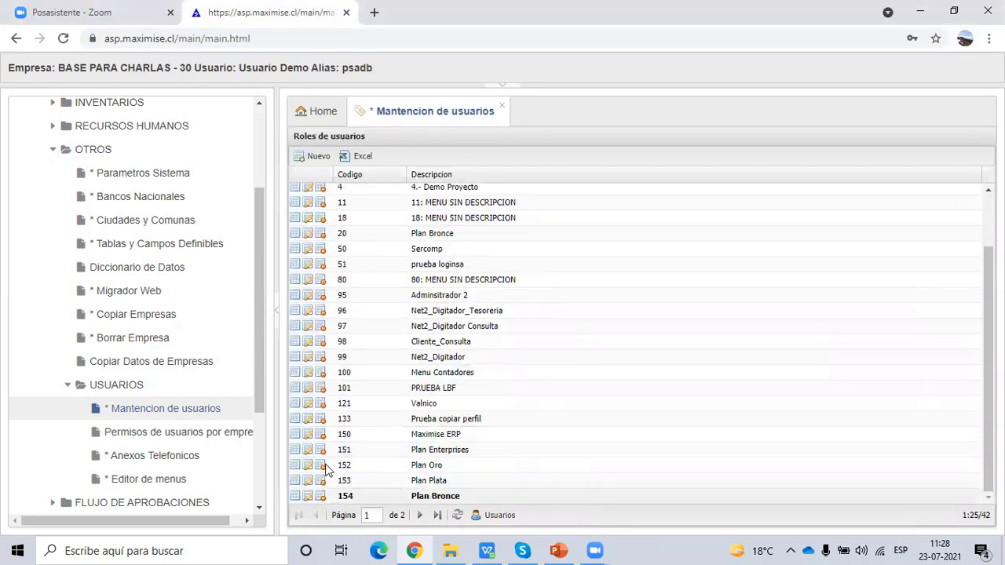
click(437, 514)
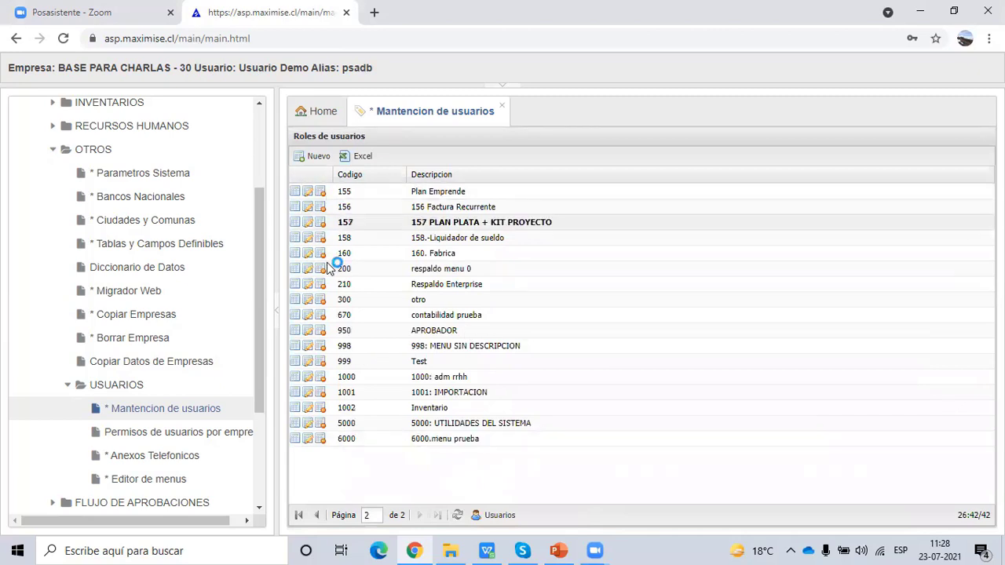
click(358, 175)
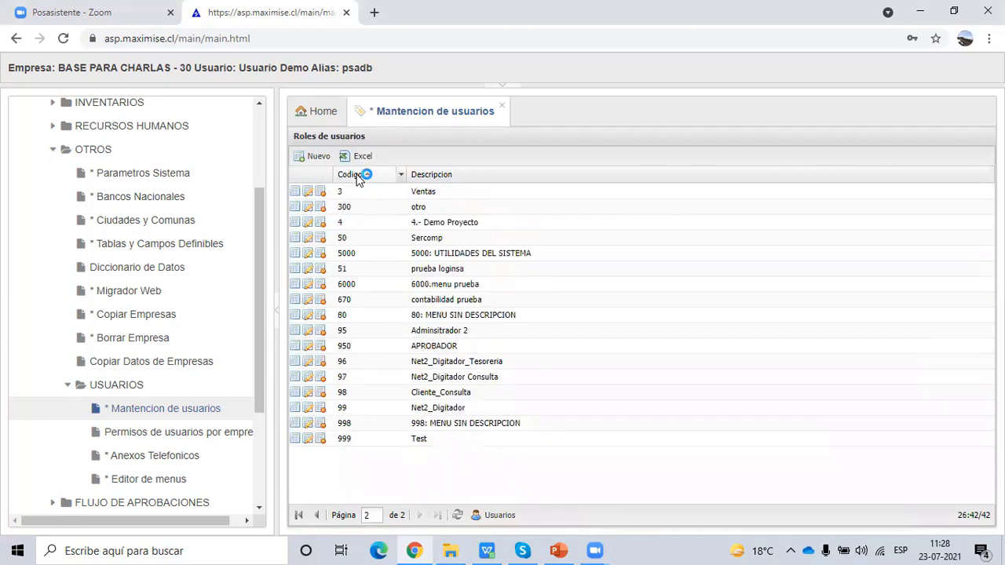
click(298, 515)
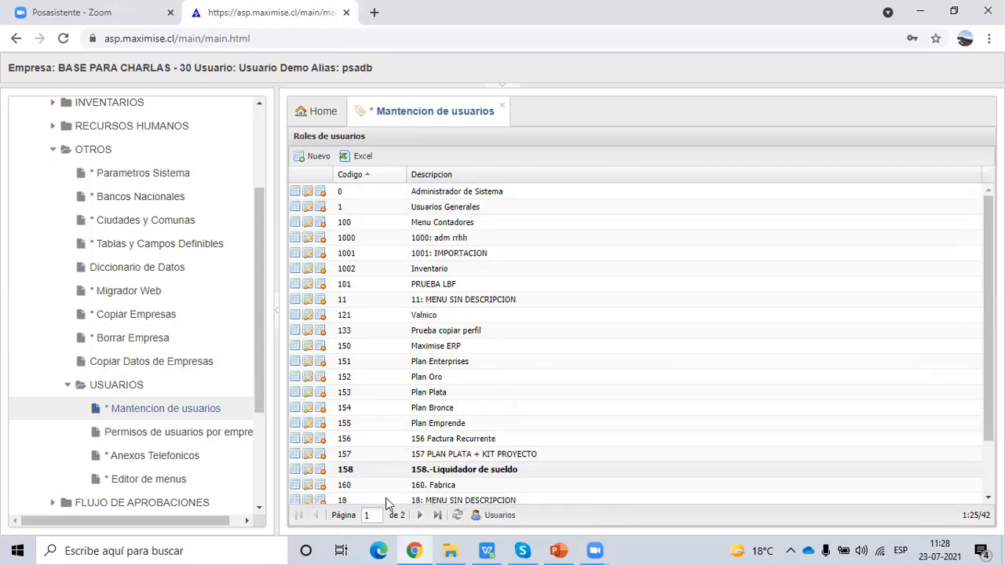
click(435, 515)
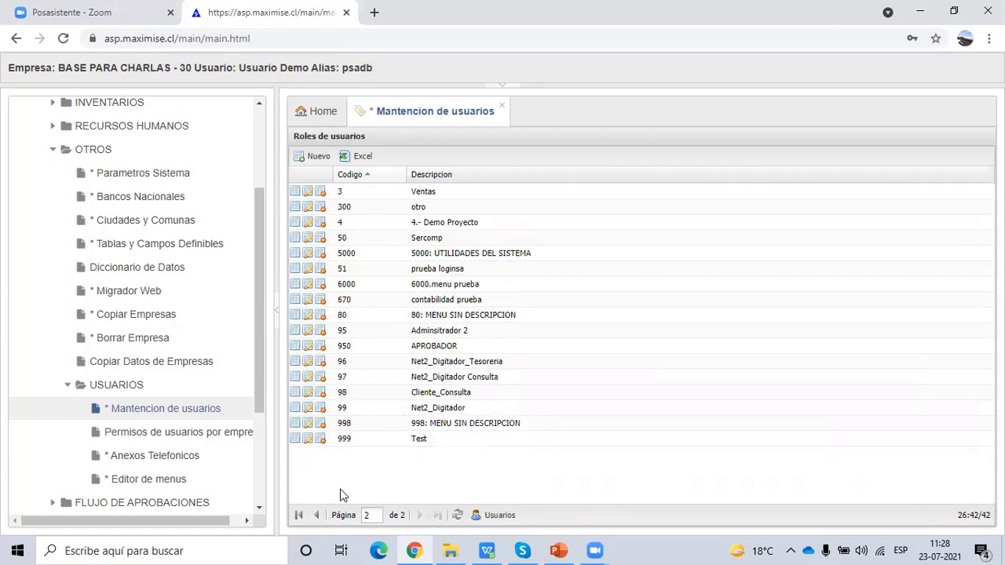
click(351, 175)
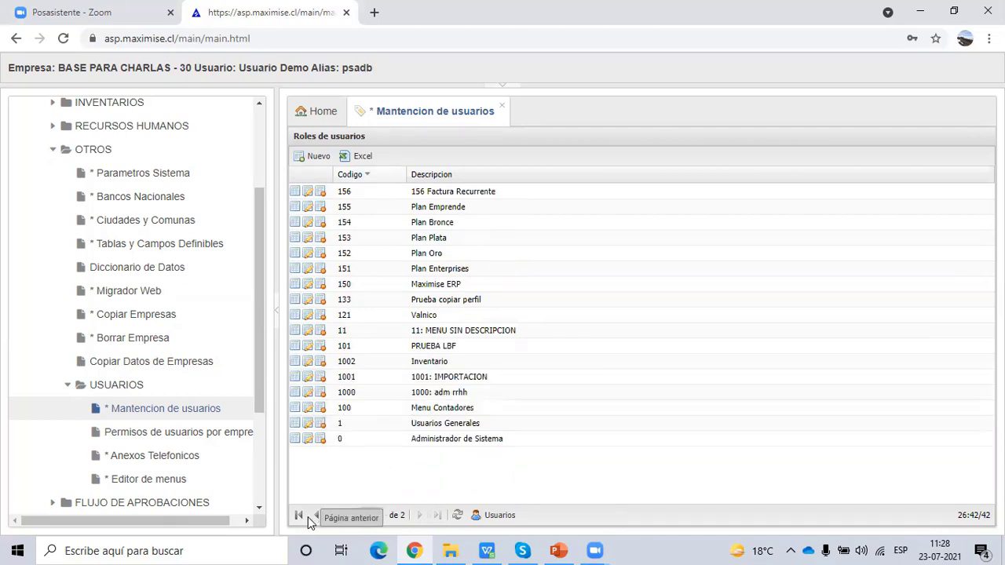
- Reopen Mantencion de usuarios and jump to the last Roles page, covering 155 through 6000
click(502, 106)
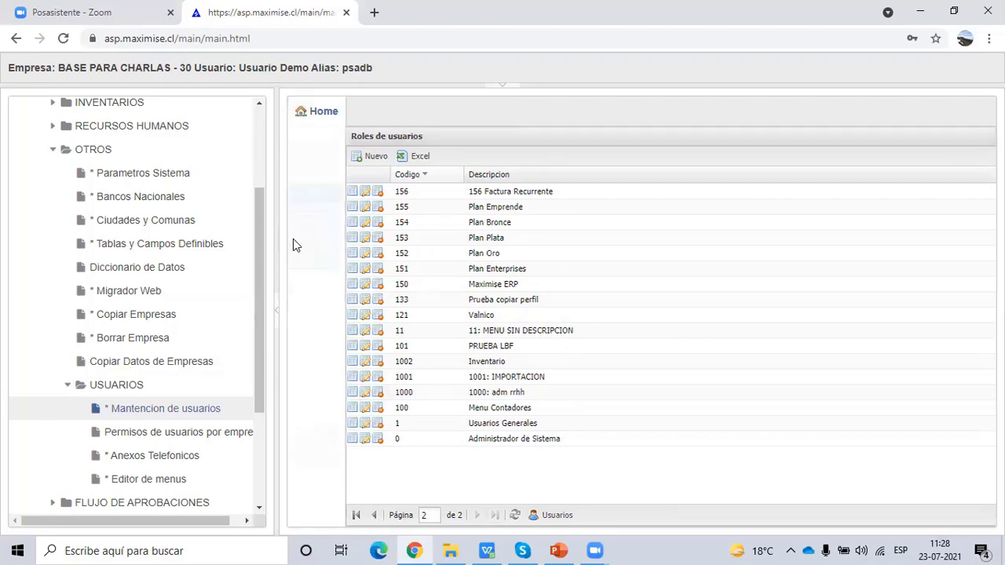
click(191, 410)
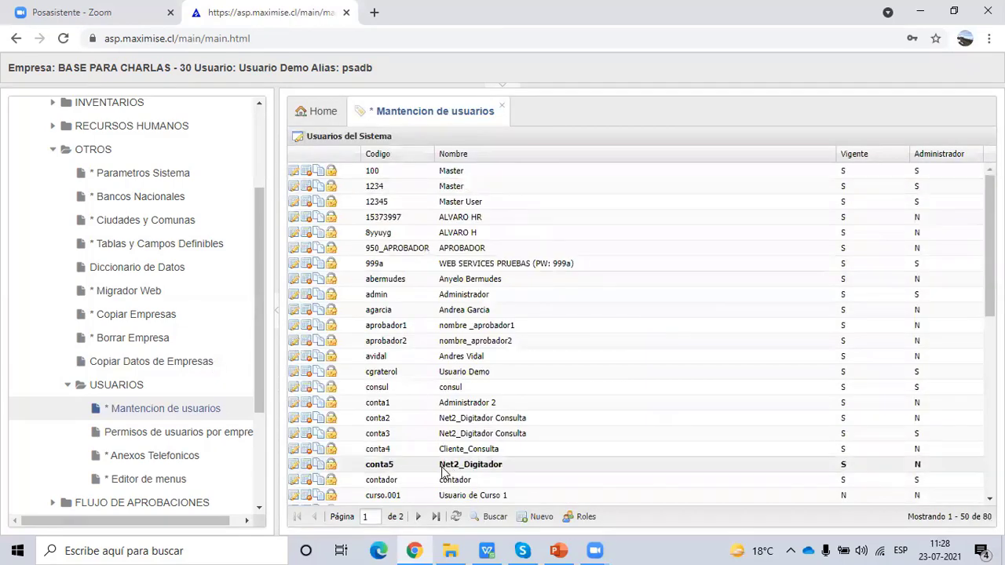
click(436, 517)
scroll(487, 455, down, 2)
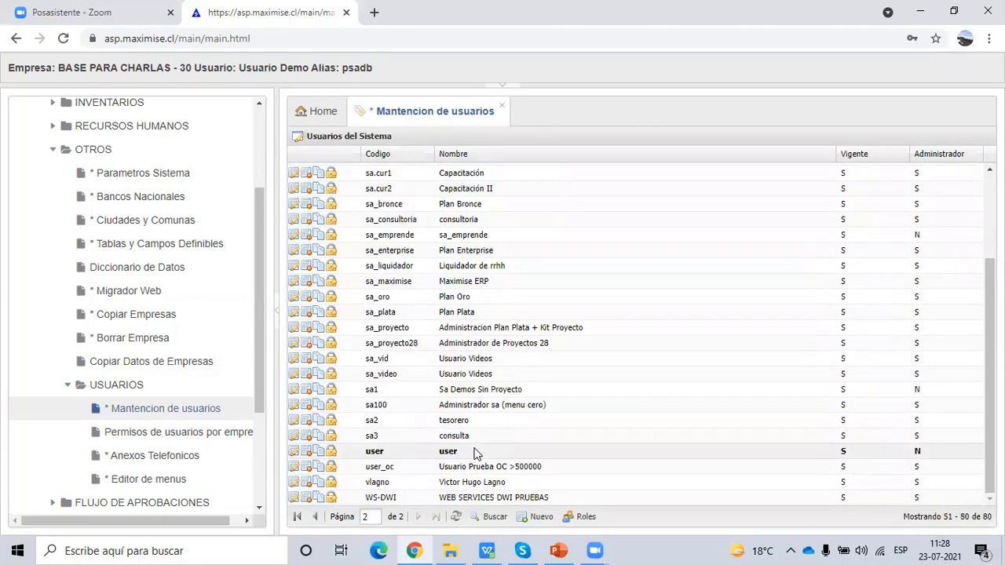
click(584, 517)
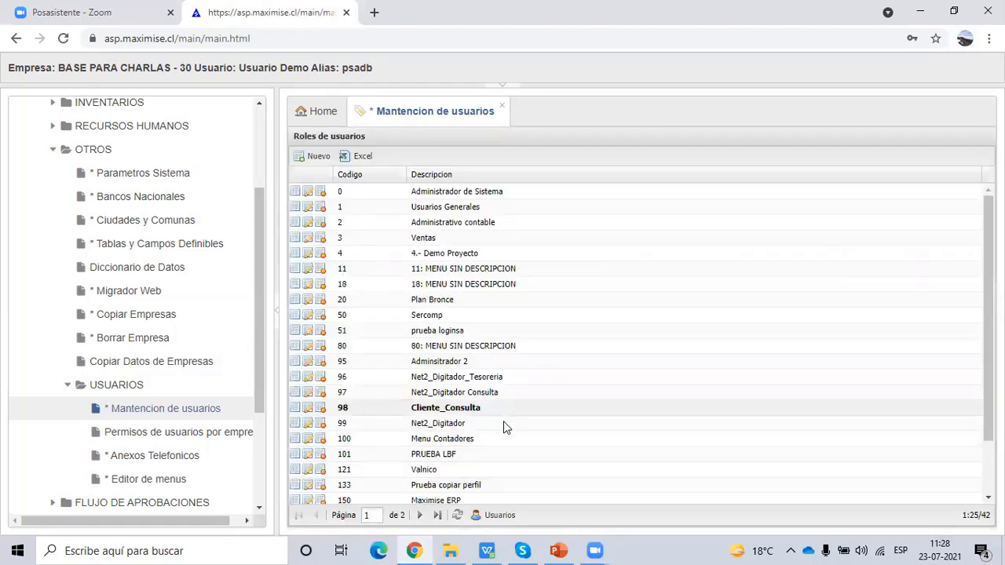
scroll(506, 440, down, 2)
click(436, 516)
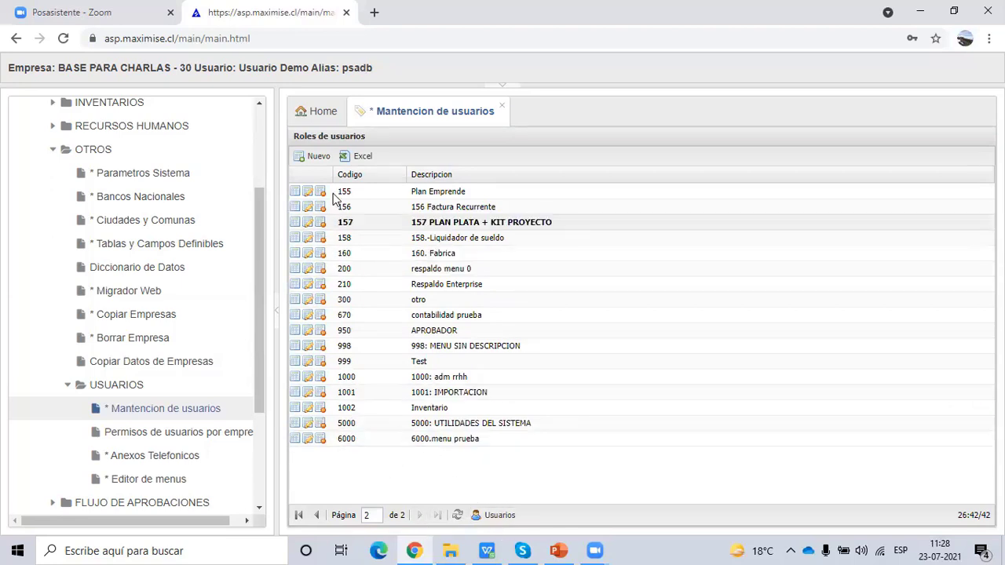
- Start a new role record and type '7000 perfil demo' into the Codigo field
click(316, 156)
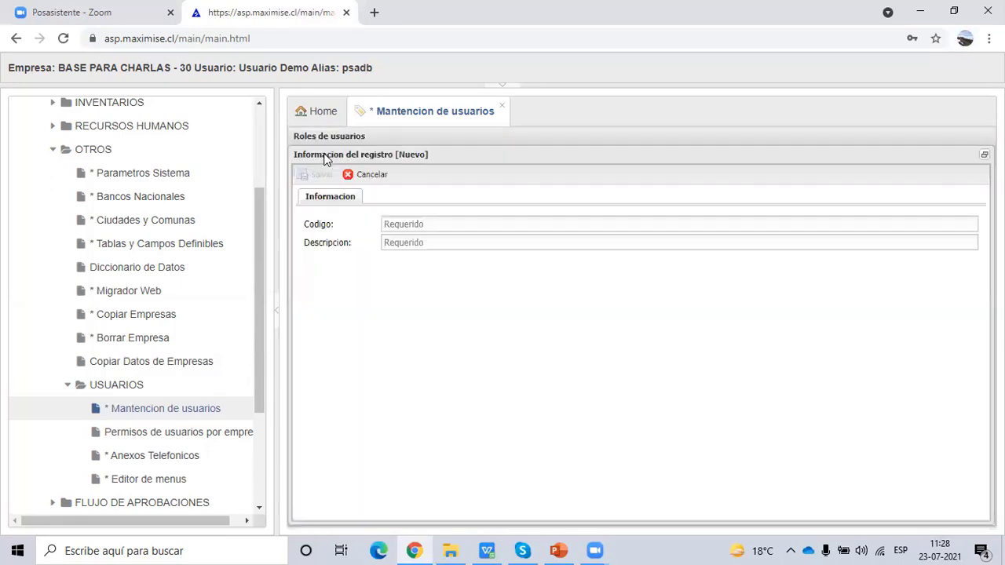
click(410, 226)
text(7000)
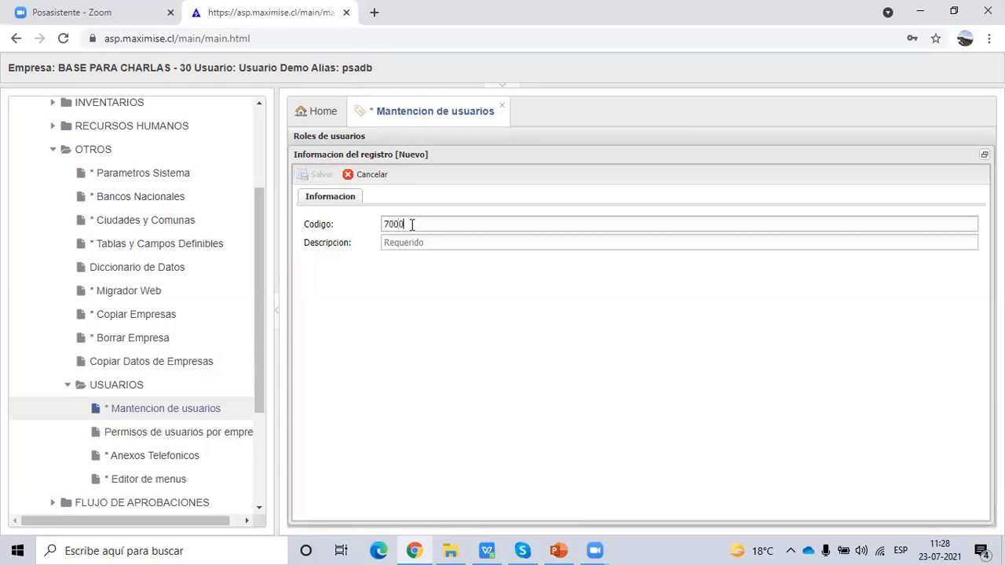
text( perfil demo)
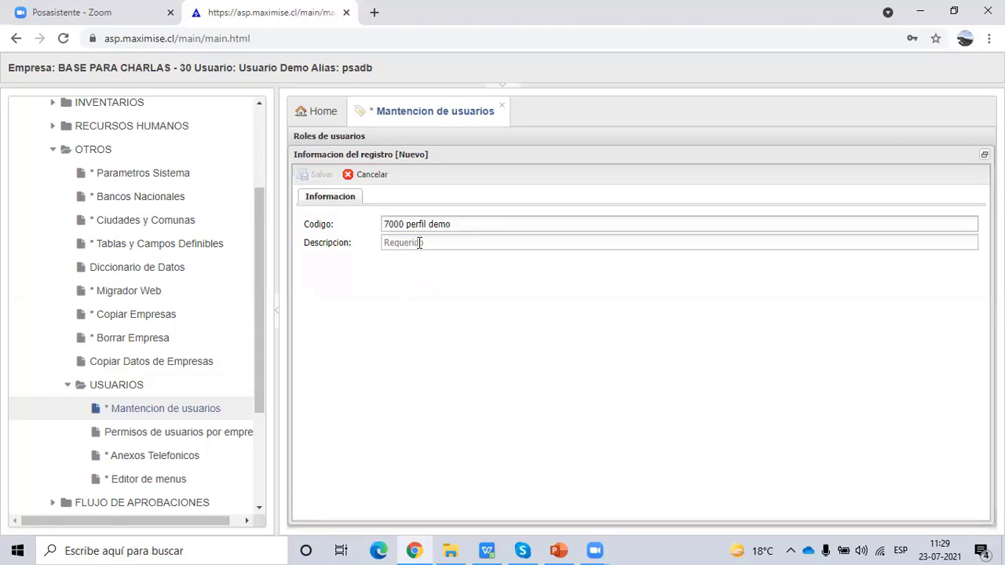
- Trim the code to 7000, set description '7000 perfil demo', and save the role
click(420, 243)
text(7000 )
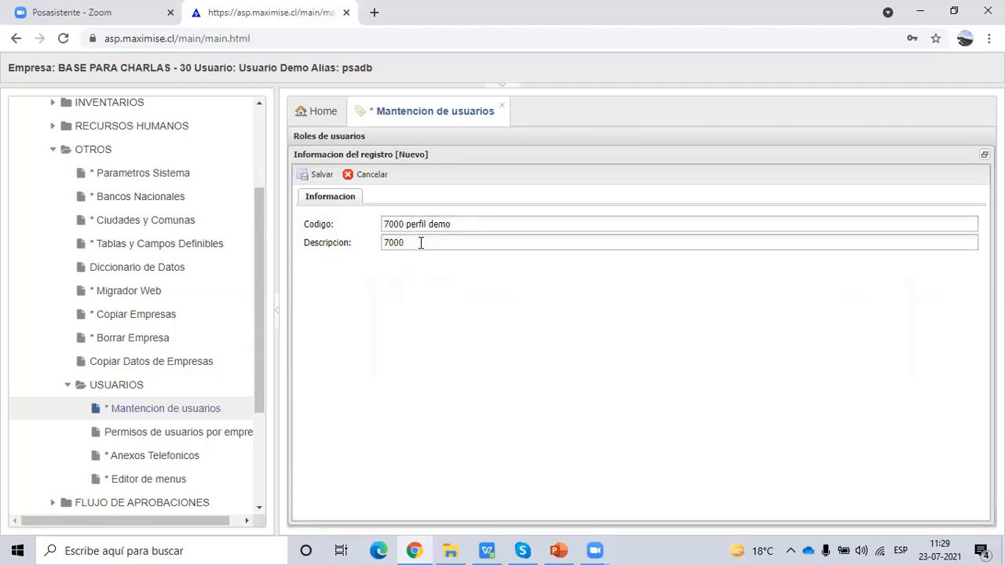
text(demo)
drag(460, 227, 408, 222)
key(BackSpace)
key(BackSpace)
key(BackSpace)
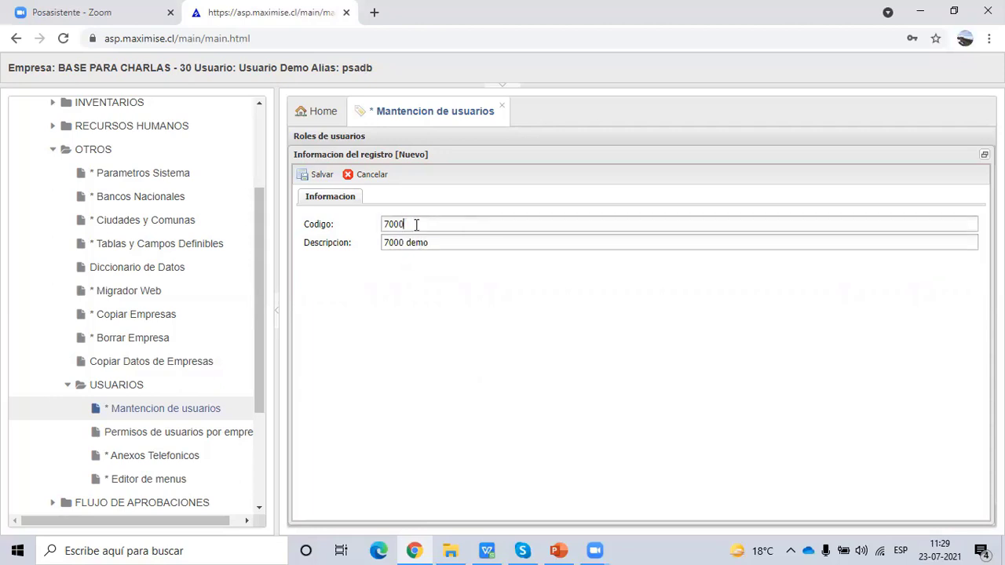
click(431, 244)
click(407, 243)
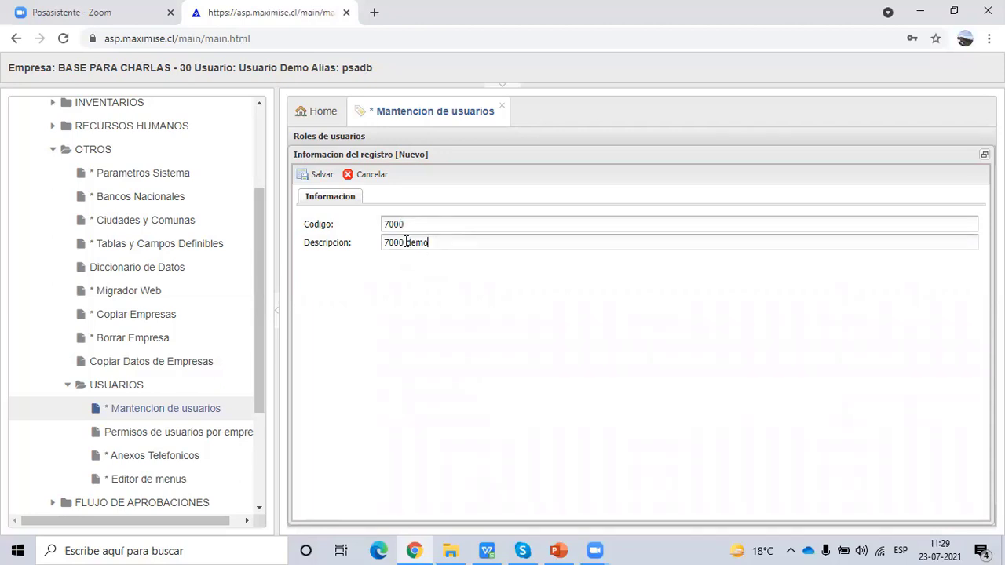
text(perfil)
click(308, 175)
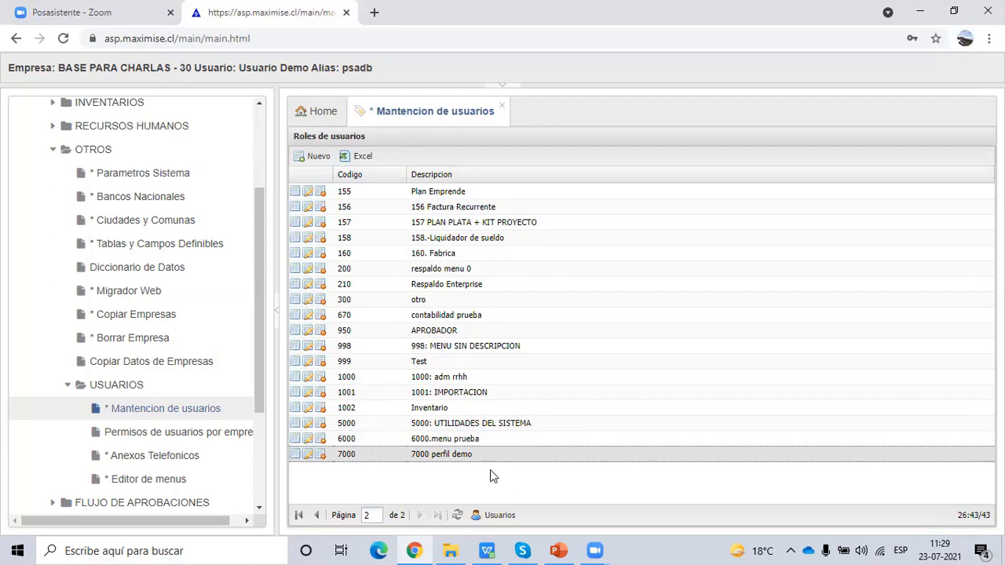
- Close Mantencion de usuarios and load profile 7000 perfil demo's still-empty menu in Editor de menus
click(502, 106)
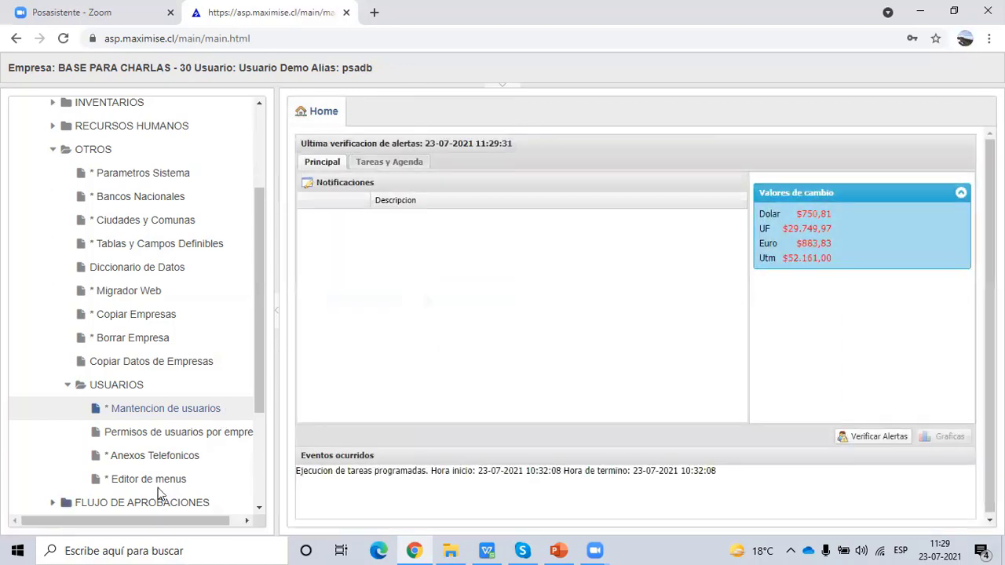
click(157, 479)
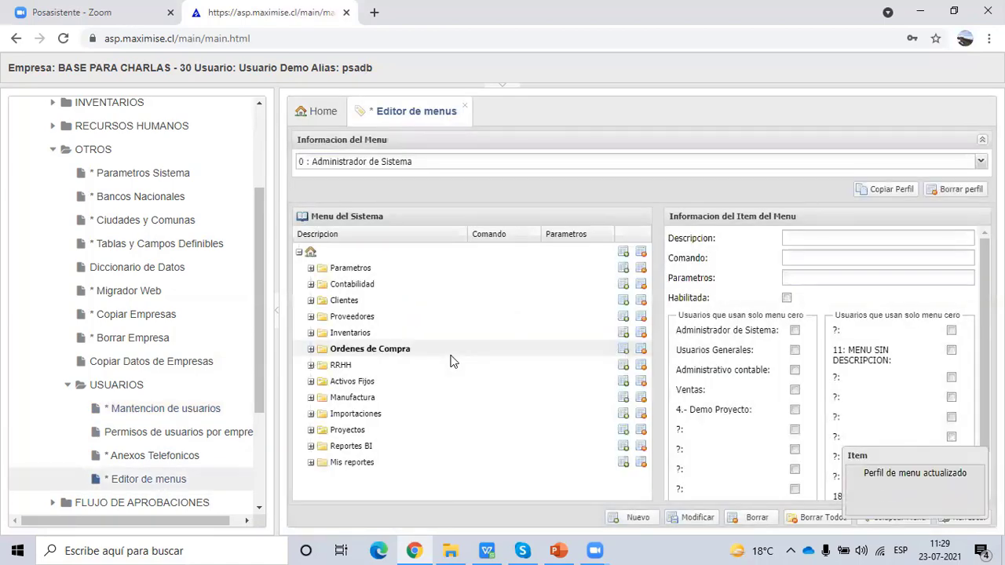
click(395, 165)
scroll(511, 248, down, 5)
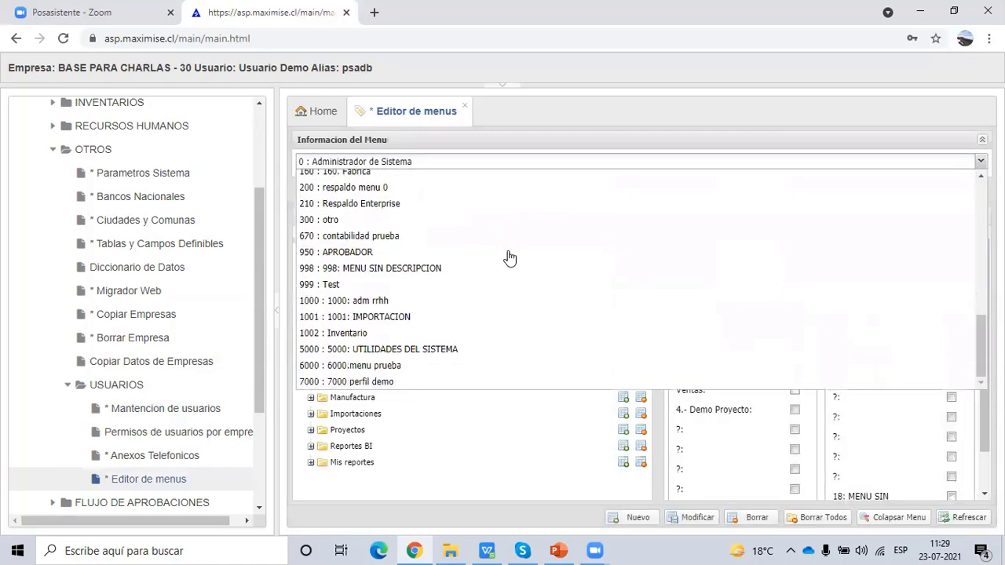
click(346, 383)
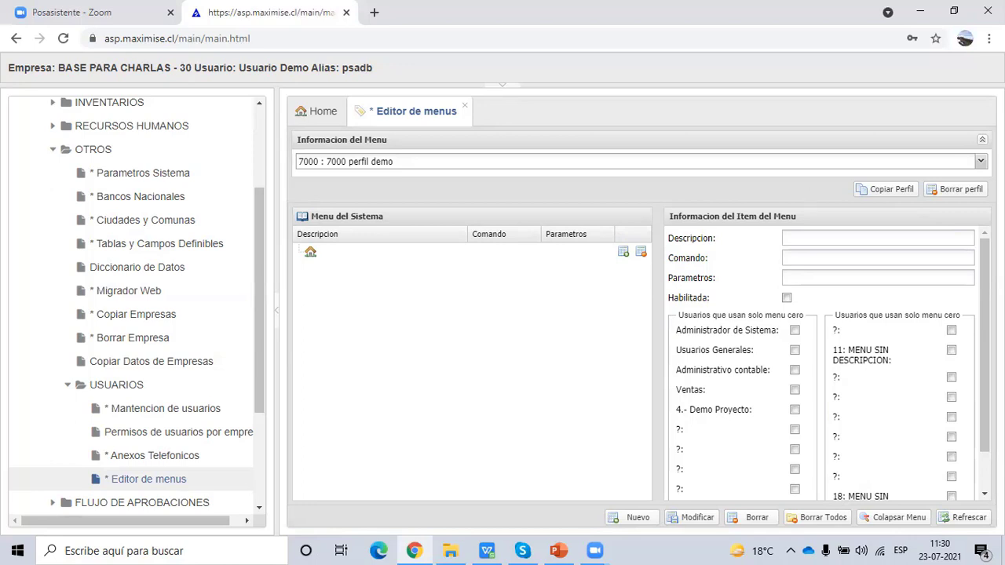
click(807, 161)
drag(981, 358, 981, 220)
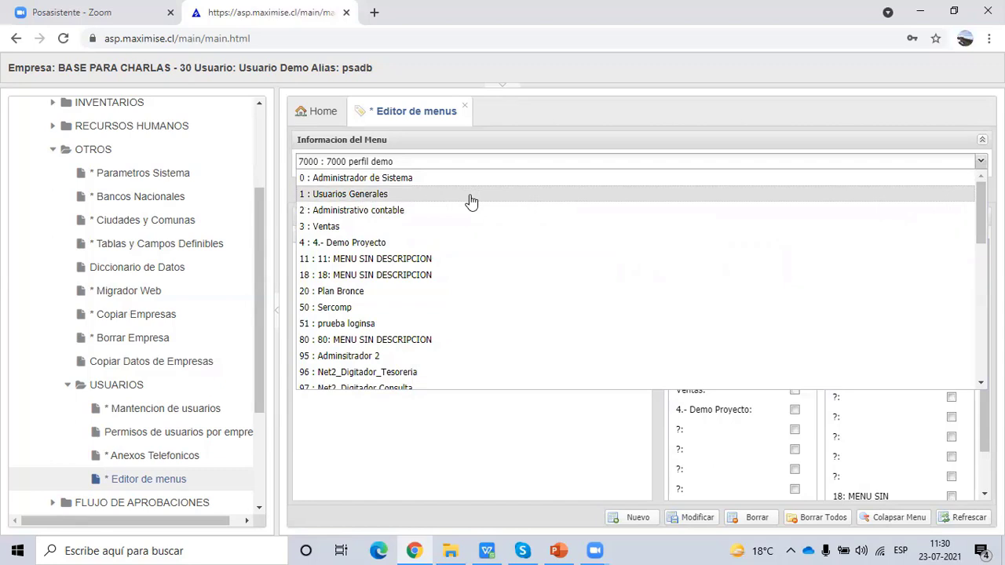
- Load the 20 : Plan Bronce menu and inspect its DATOS MAESTROS and OPERACIONES folders
scroll(415, 297, down, 1)
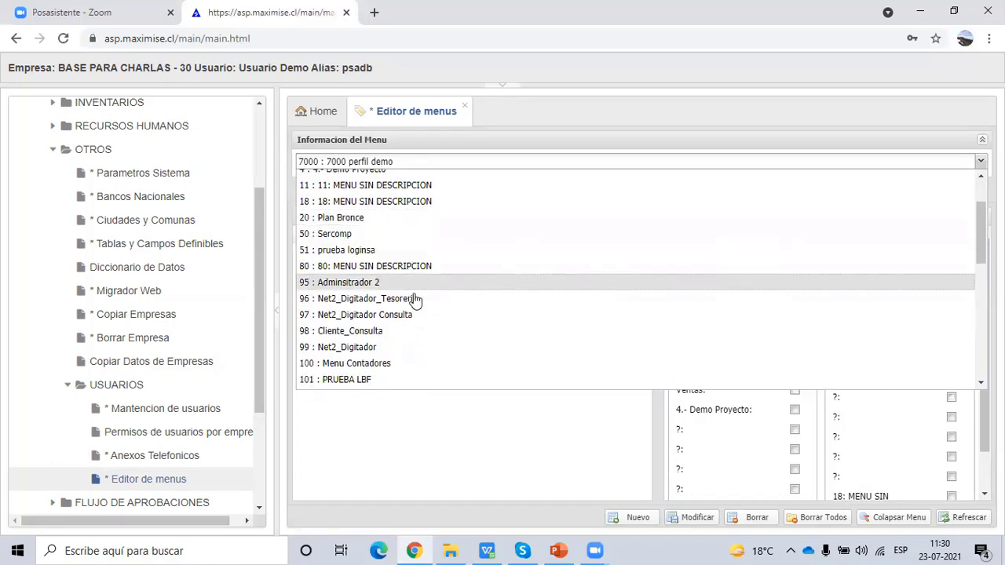
click(385, 221)
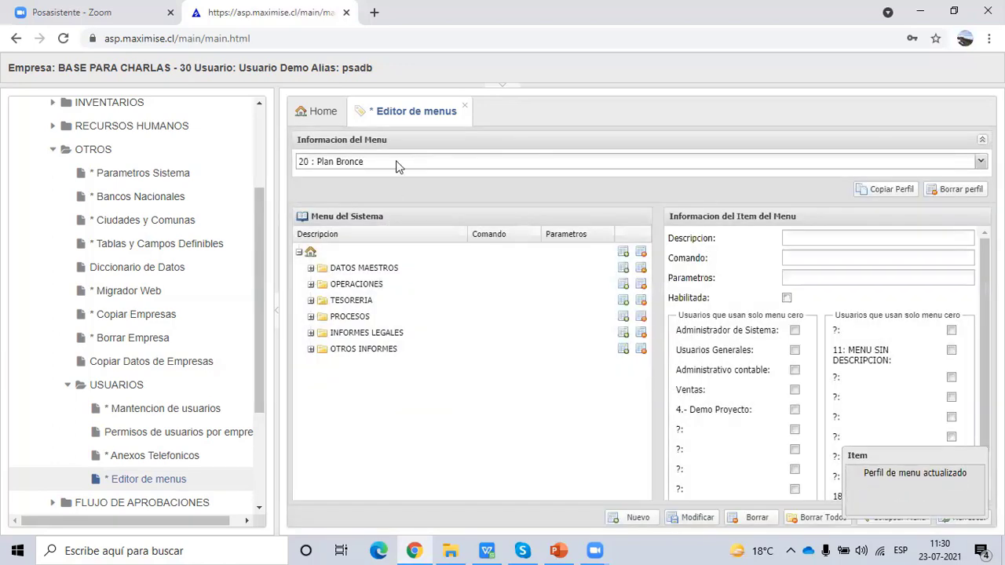
click(311, 270)
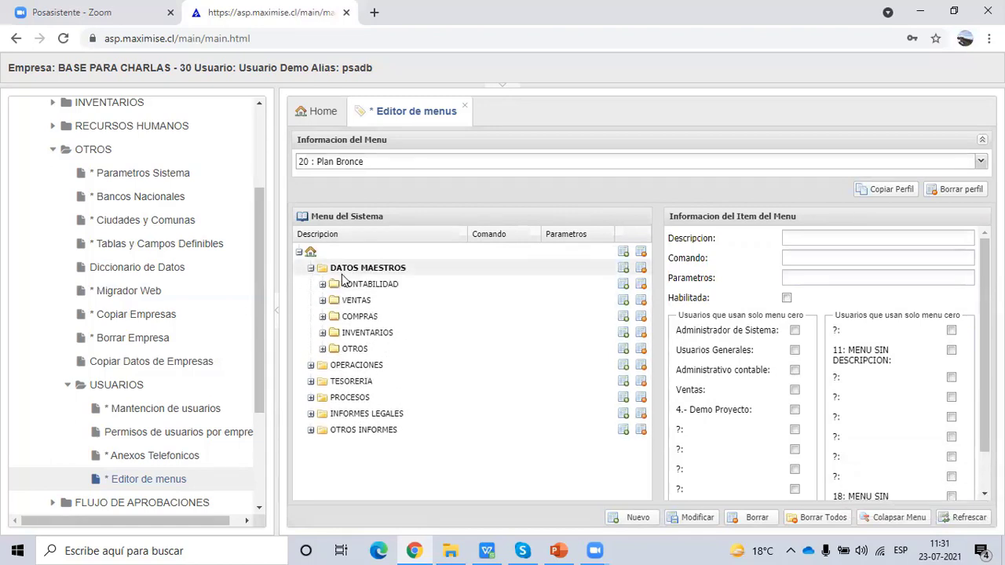
click(322, 285)
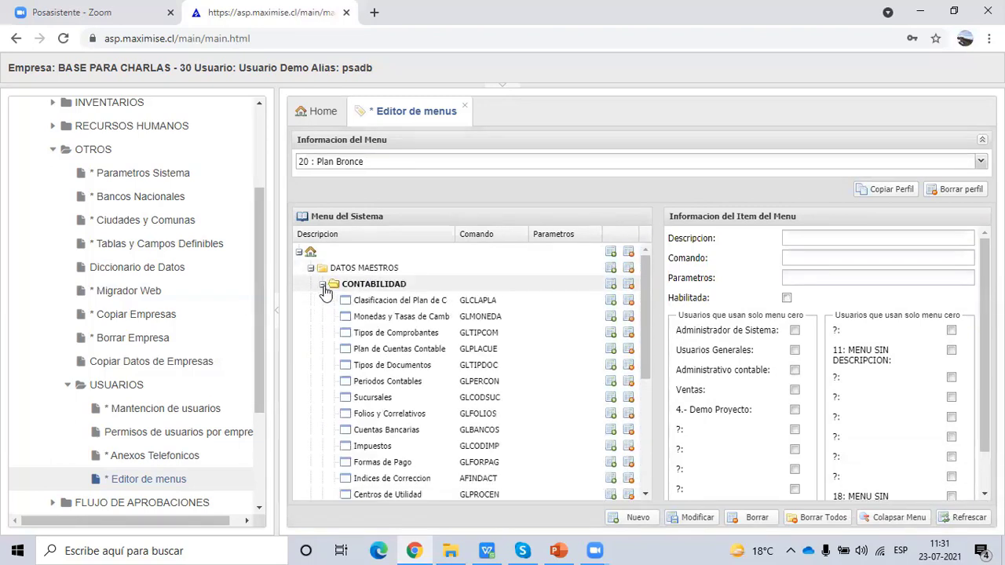
click(322, 285)
click(311, 270)
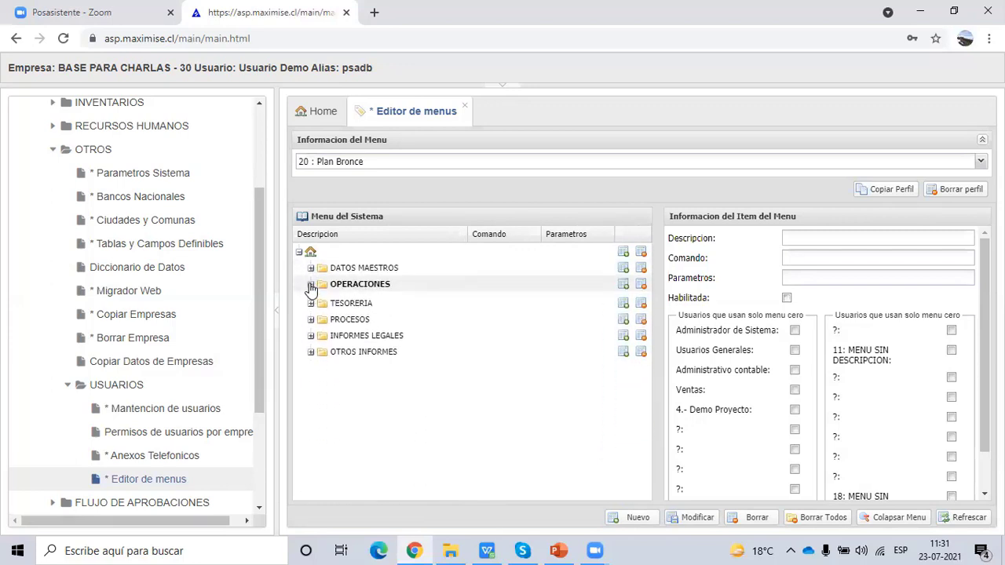
click(311, 285)
click(322, 301)
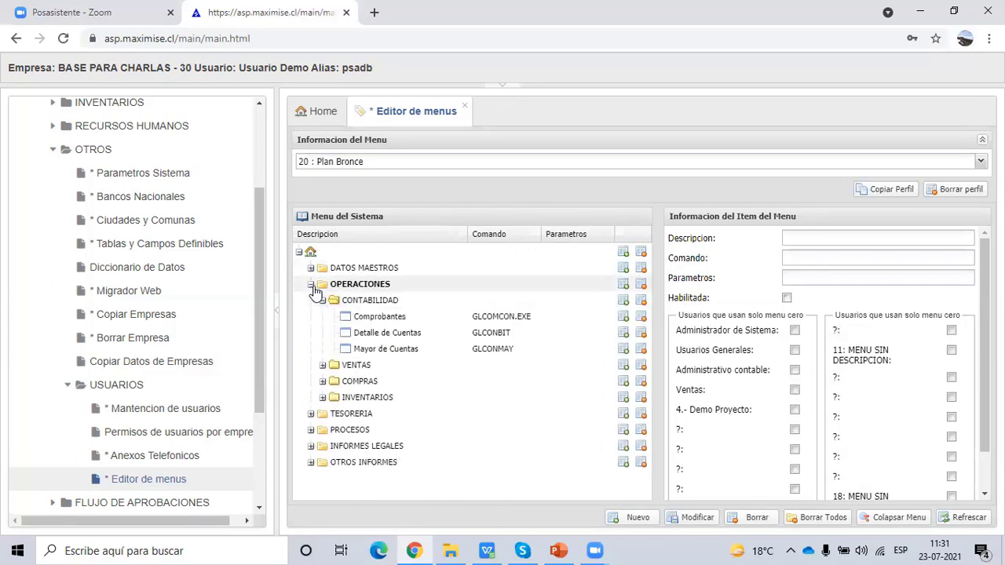
click(312, 287)
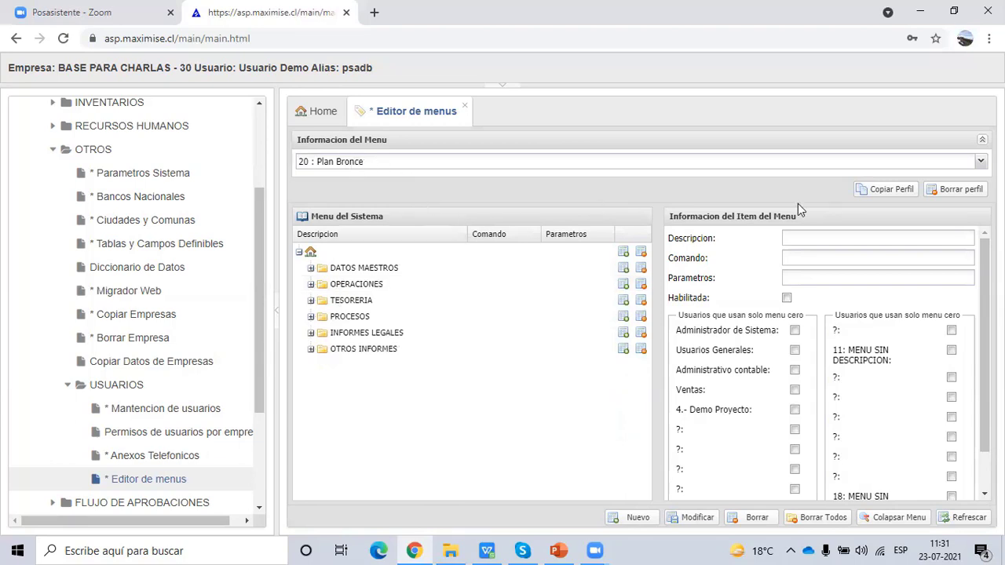
- Copy the Plan Bronce menu into the 7000 perfil demo profile
click(878, 191)
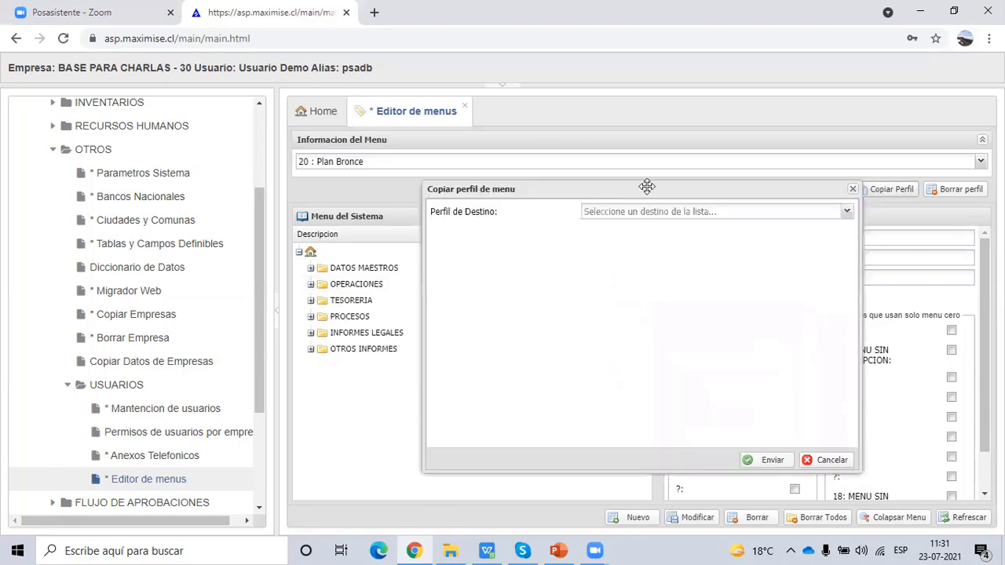
click(613, 214)
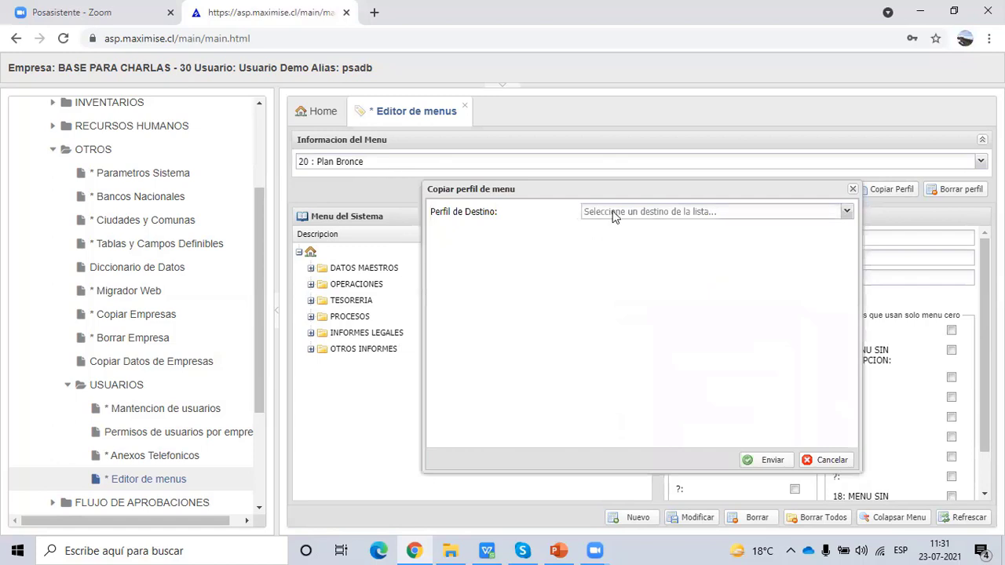
drag(852, 253, 823, 416)
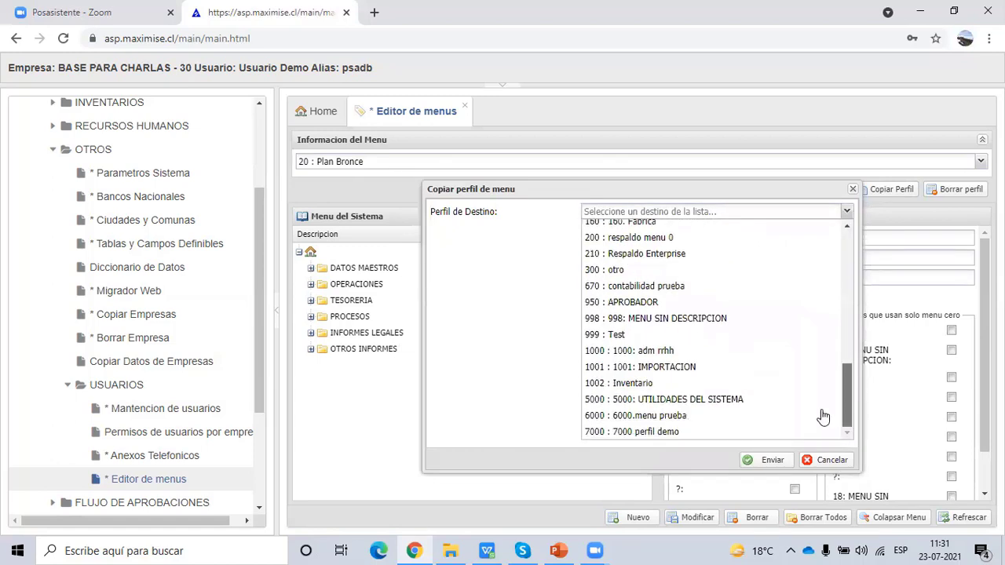
click(620, 433)
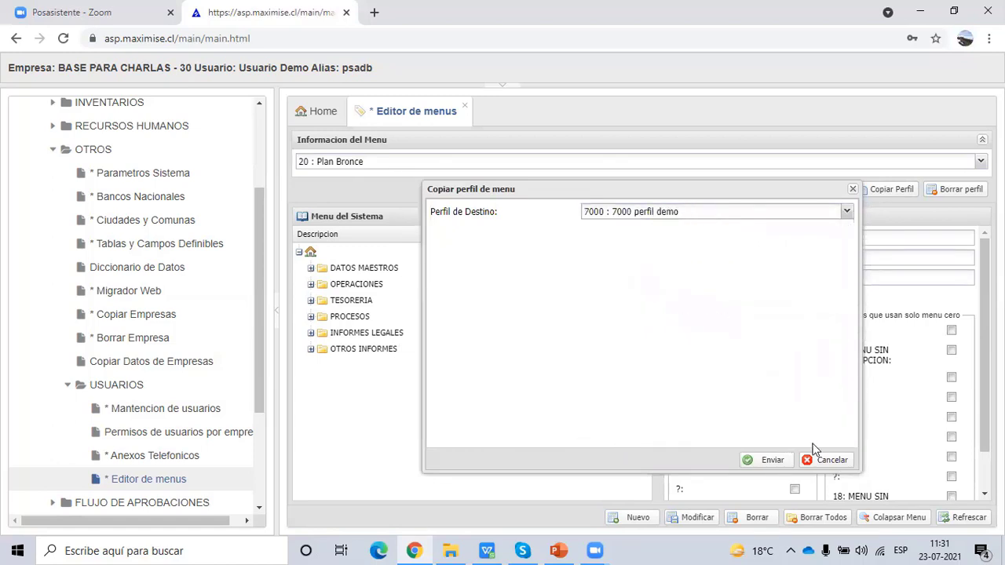
click(774, 460)
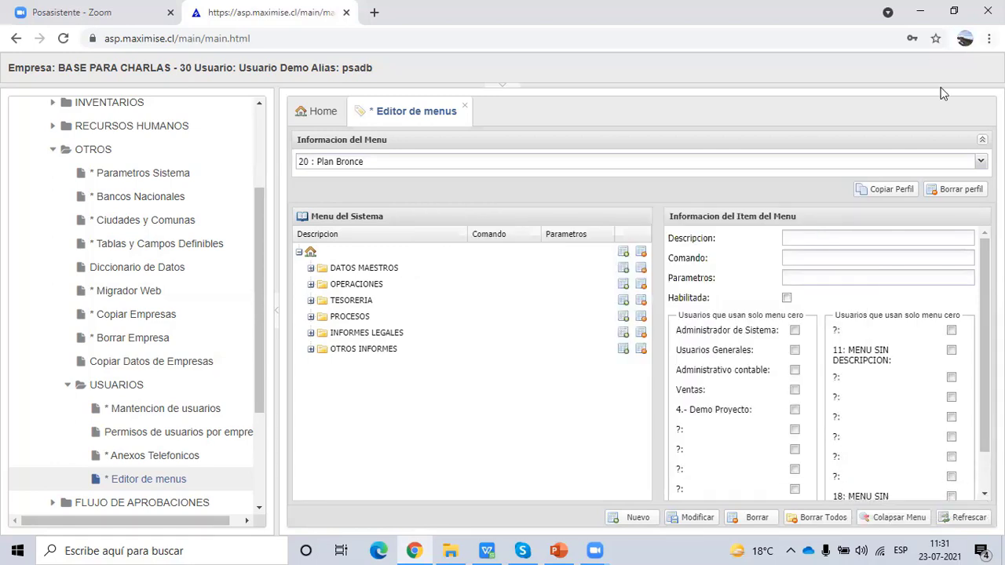
- Load the 7000 perfil demo profile and expand its DATOS MAESTROS folder
click(981, 162)
scroll(472, 314, down, 10)
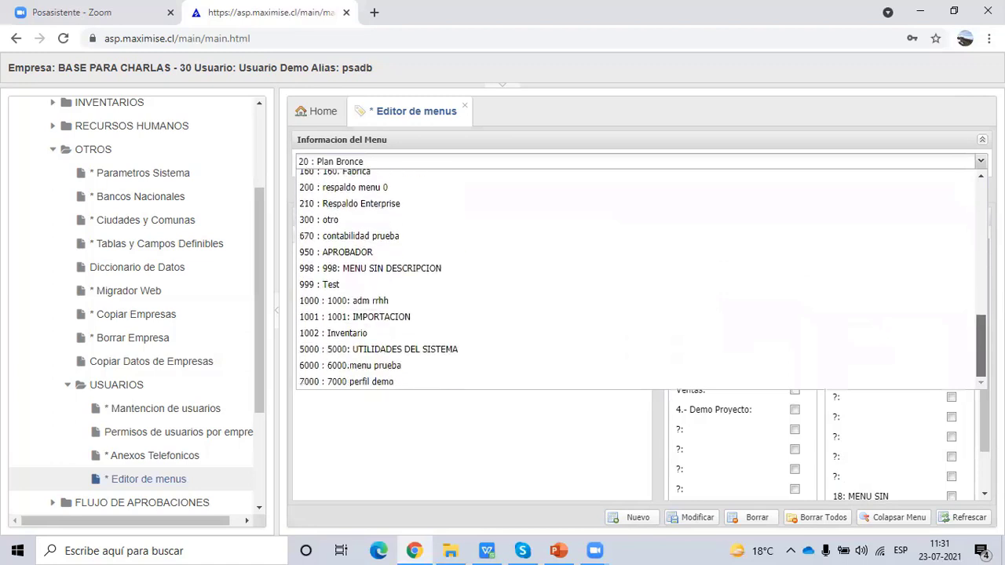
click(401, 382)
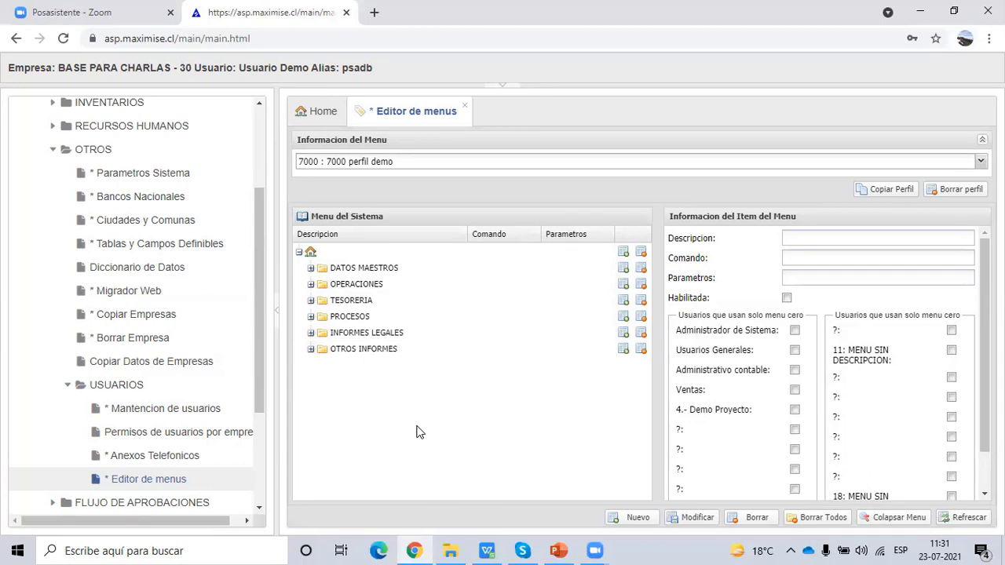
click(311, 268)
click(322, 283)
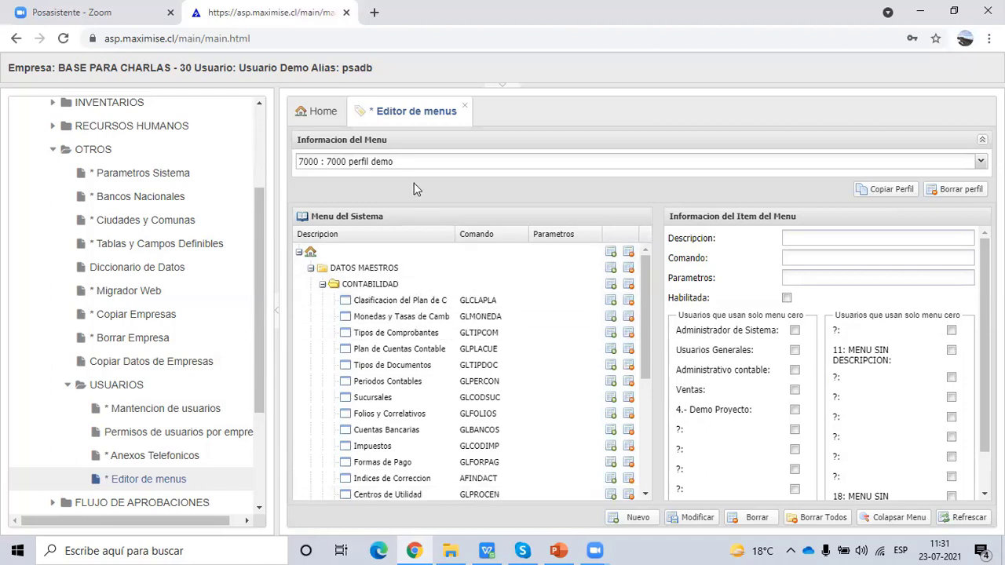
click(322, 286)
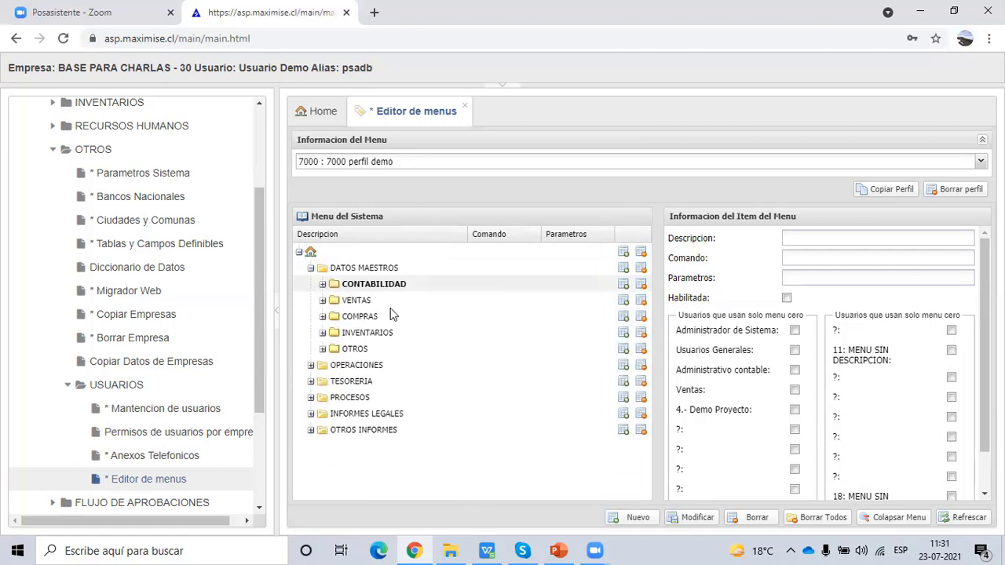
- Delete the OTROS subfolder from DATOS MAESTROS, confirming the deletion
click(378, 349)
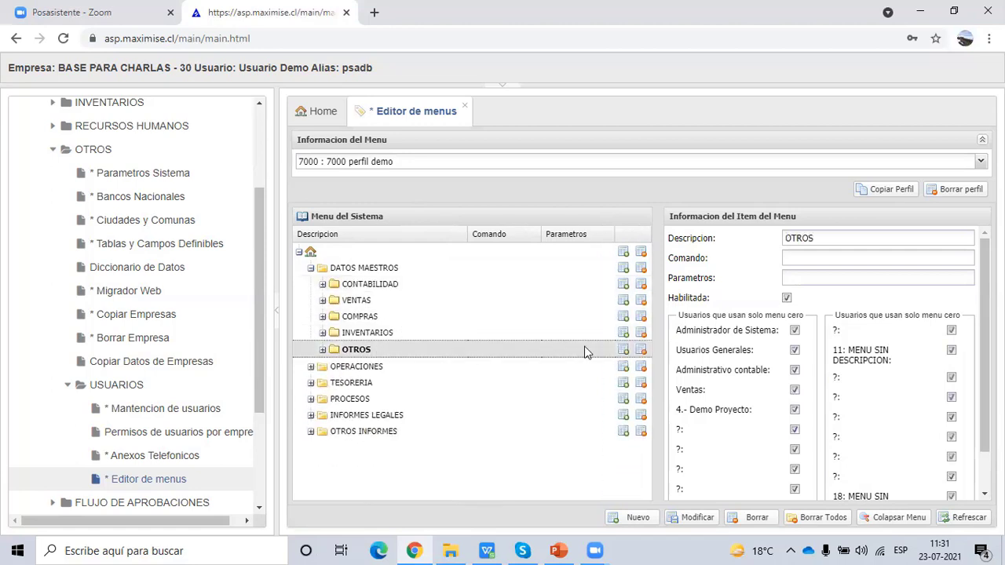
click(322, 350)
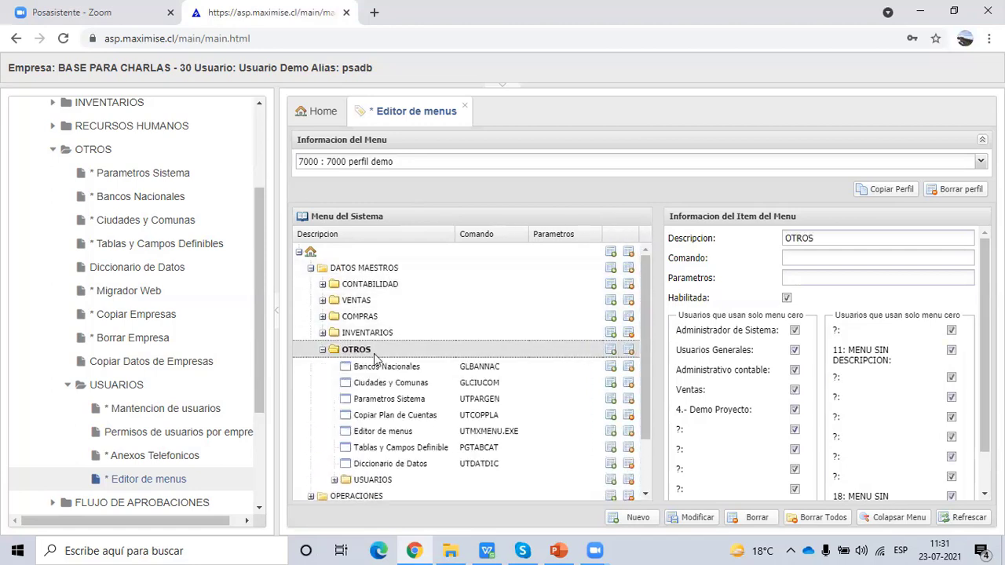
click(322, 350)
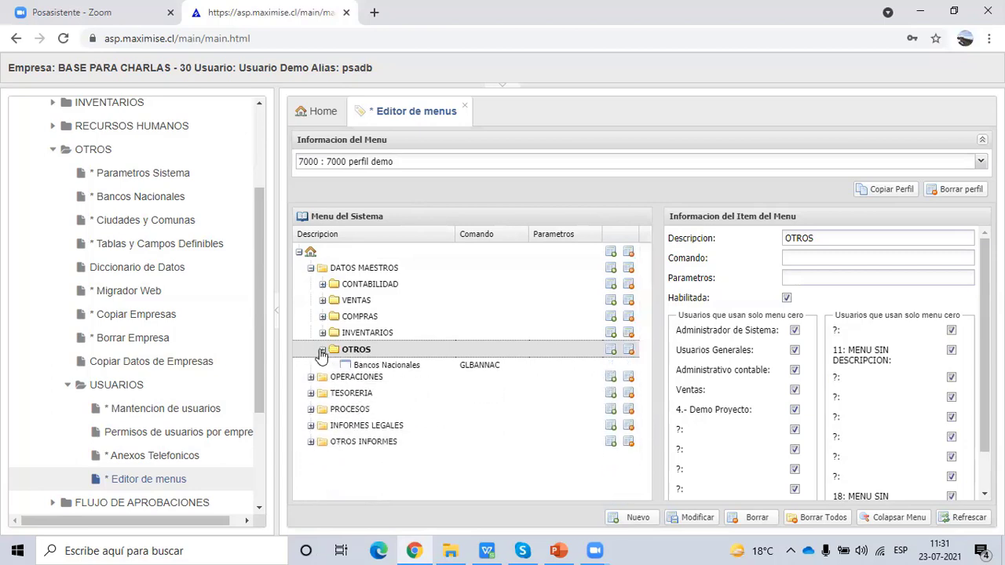
click(641, 349)
click(600, 355)
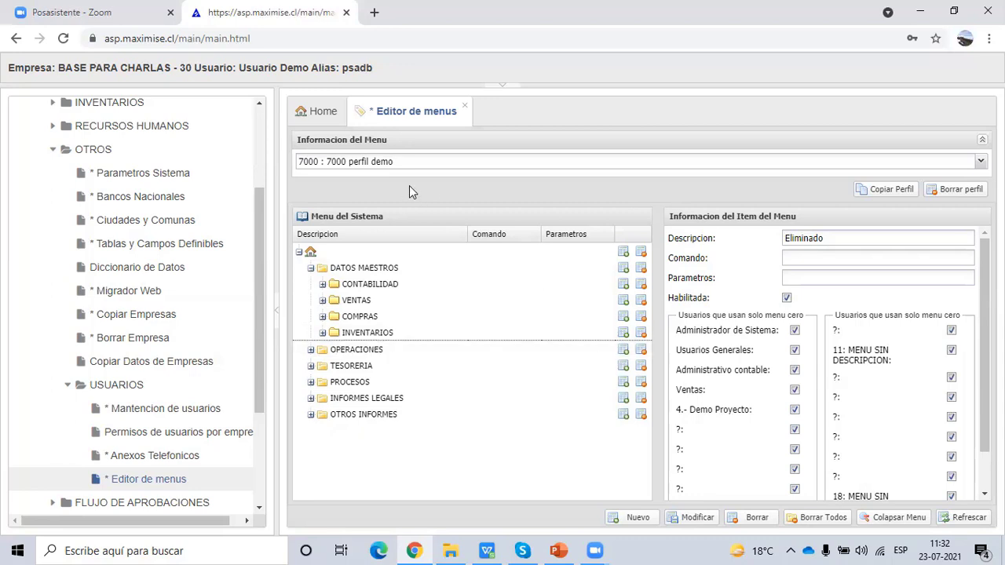
click(413, 163)
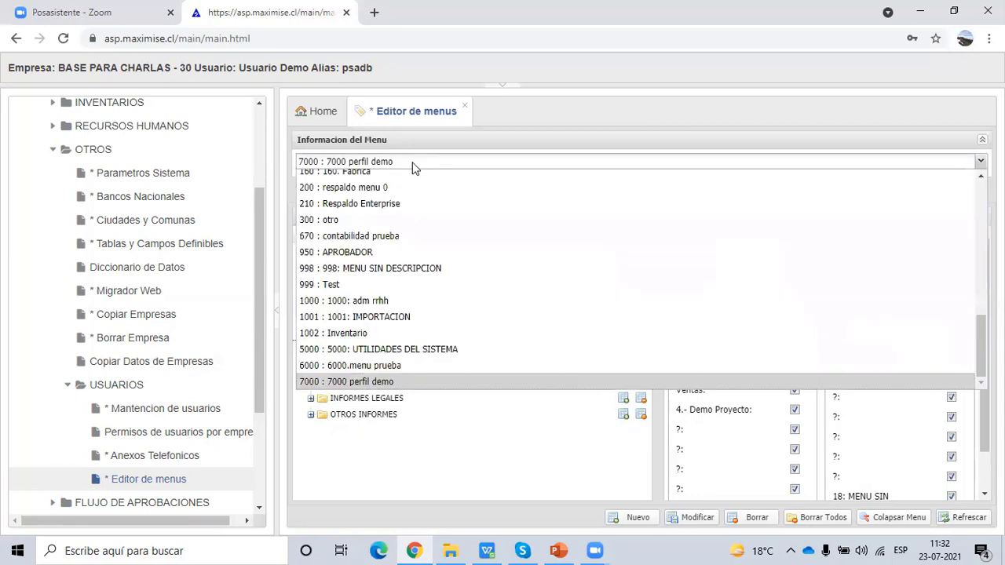
scroll(511, 302, up, 5)
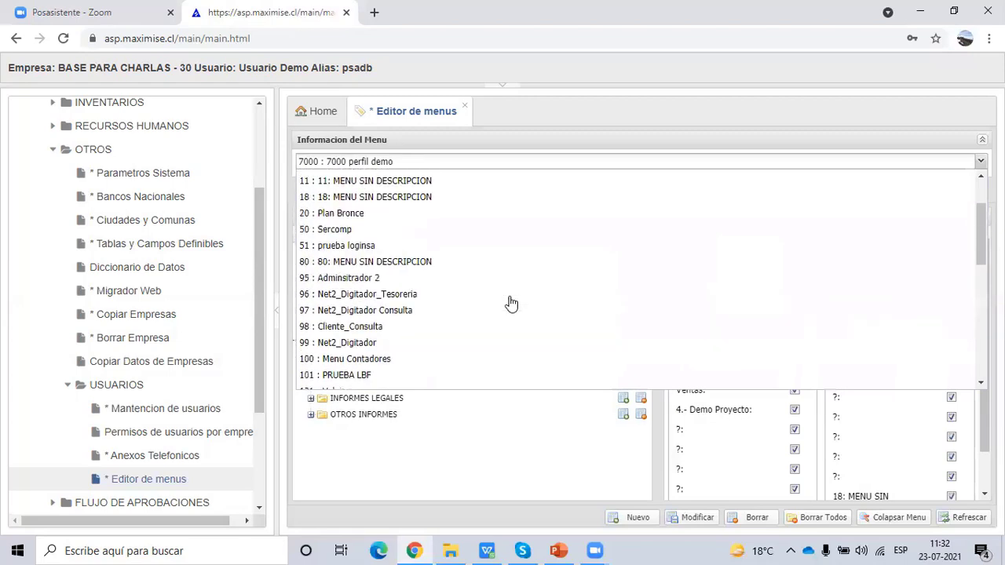
scroll(510, 303, up, 2)
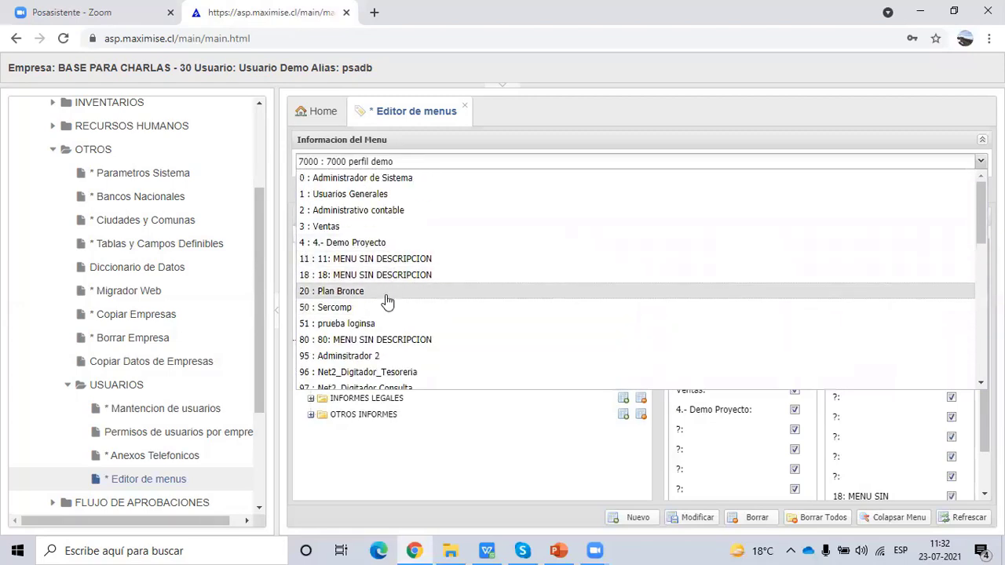
click(385, 294)
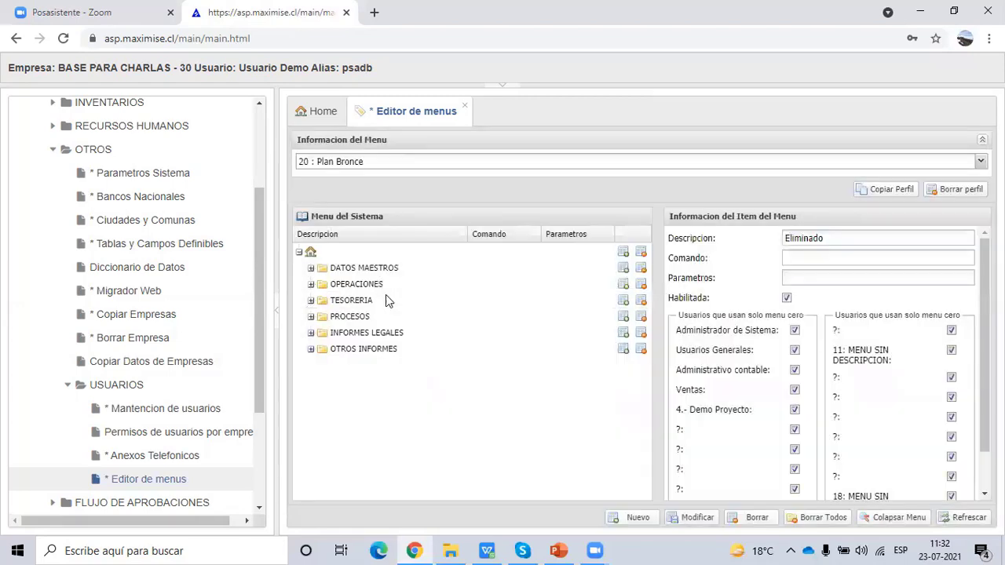
click(311, 268)
click(324, 350)
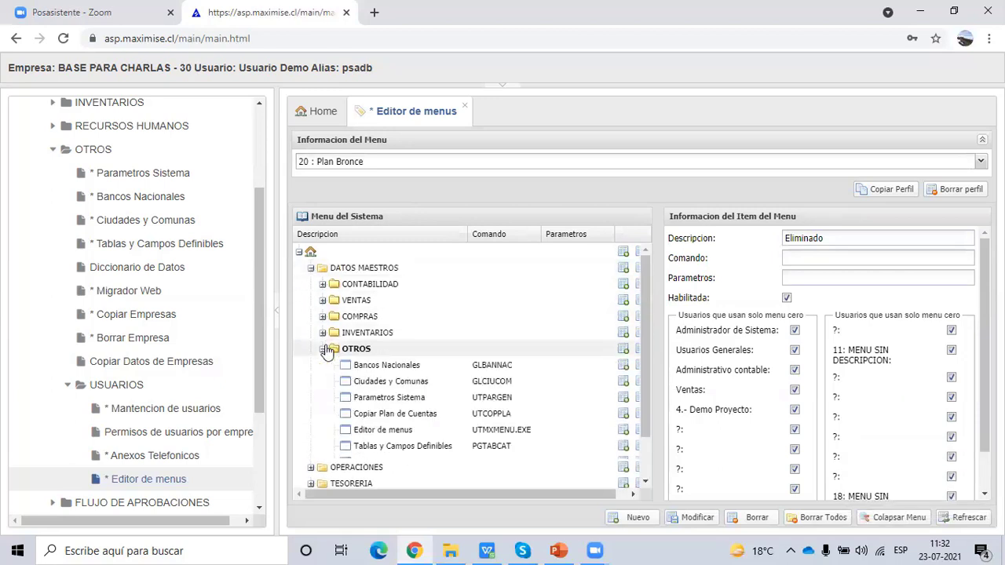
click(417, 367)
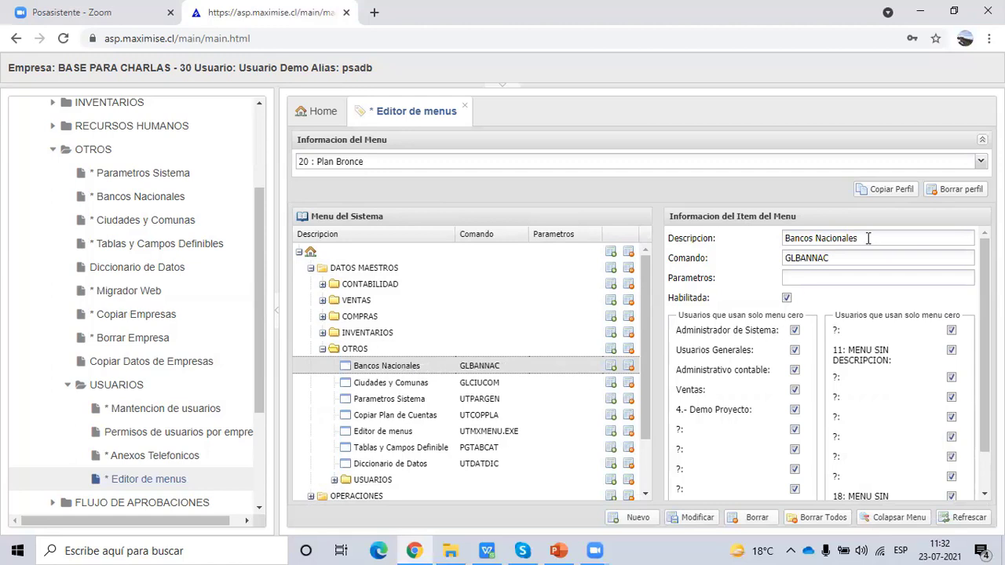
drag(831, 262, 756, 273)
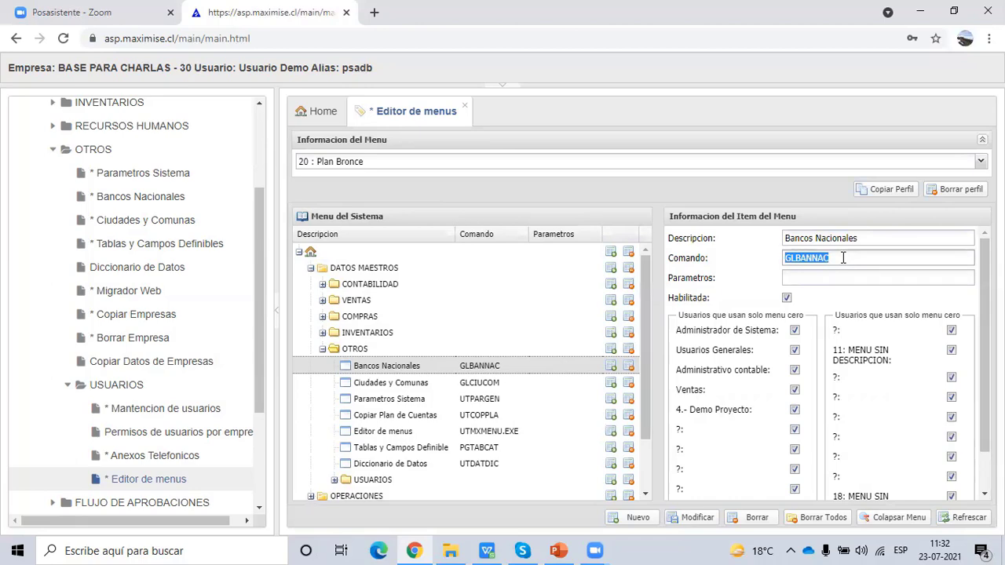
click(981, 162)
scroll(474, 321, down, 5)
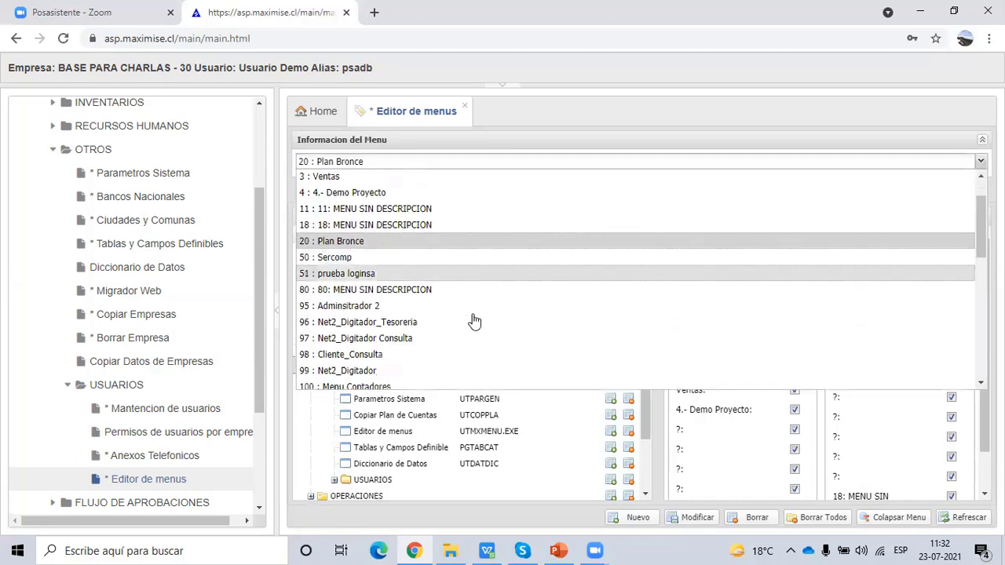
click(445, 382)
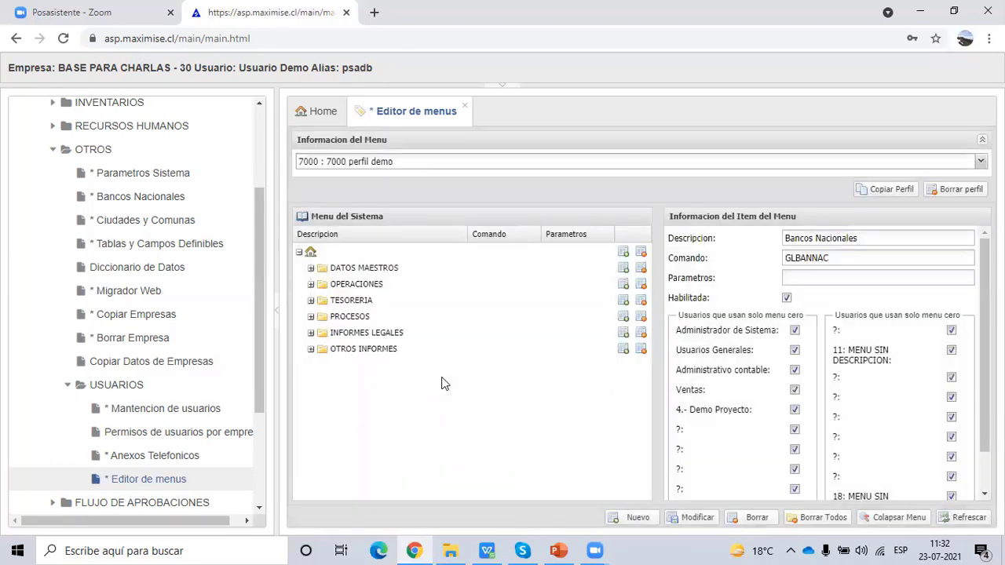
- Create a new folder named Otros under DATOS MAESTROS
click(310, 269)
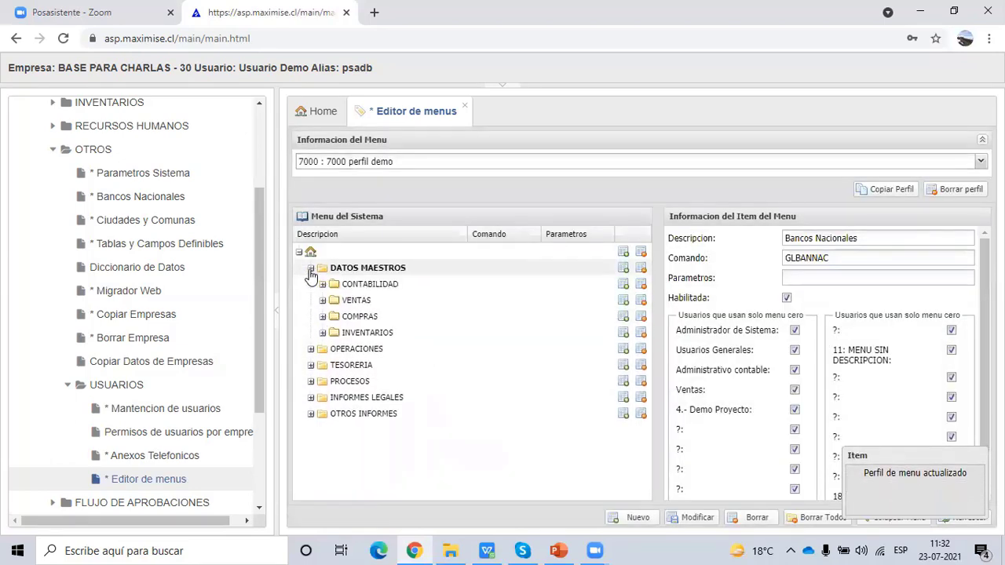
click(367, 269)
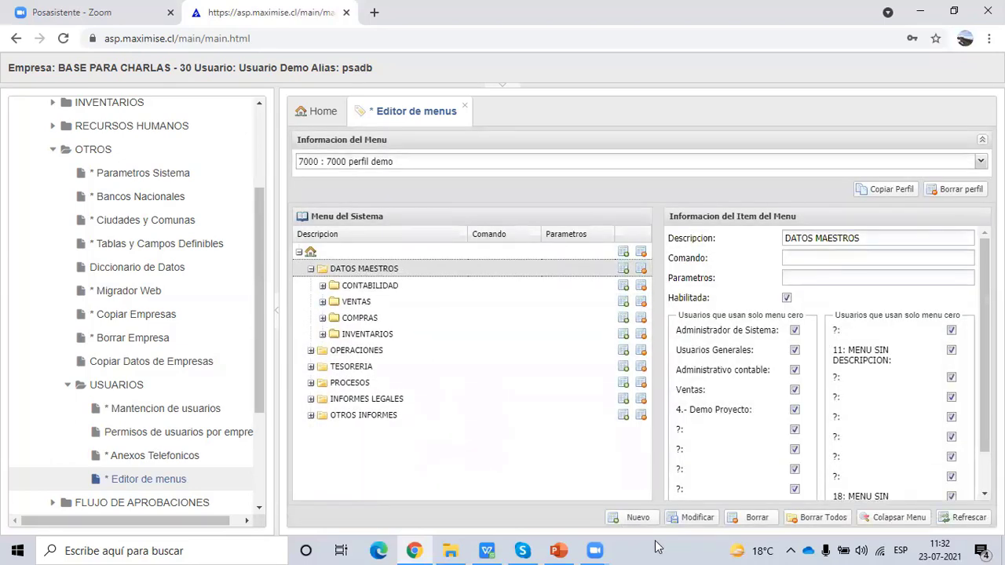
click(634, 518)
click(368, 351)
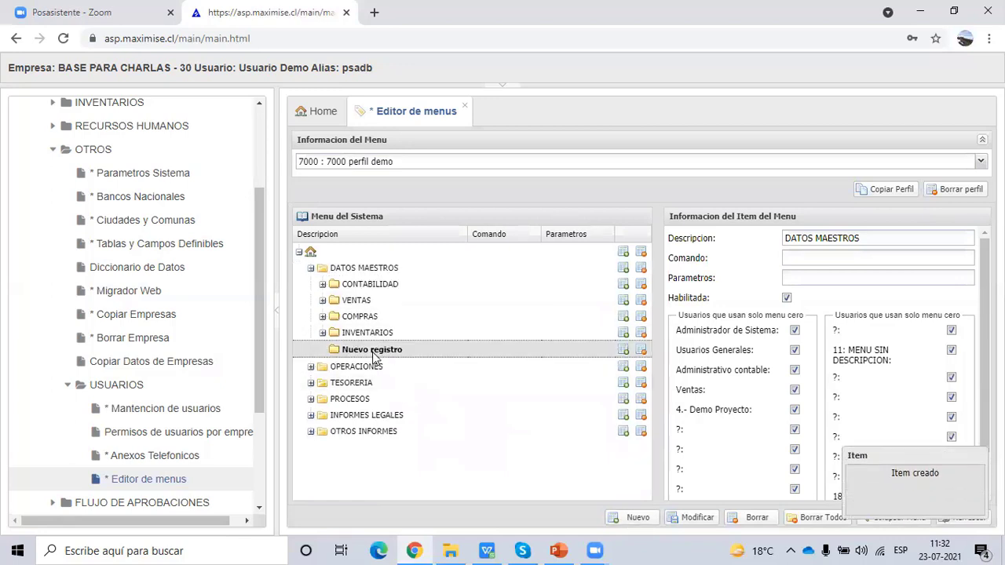
drag(849, 237, 726, 245)
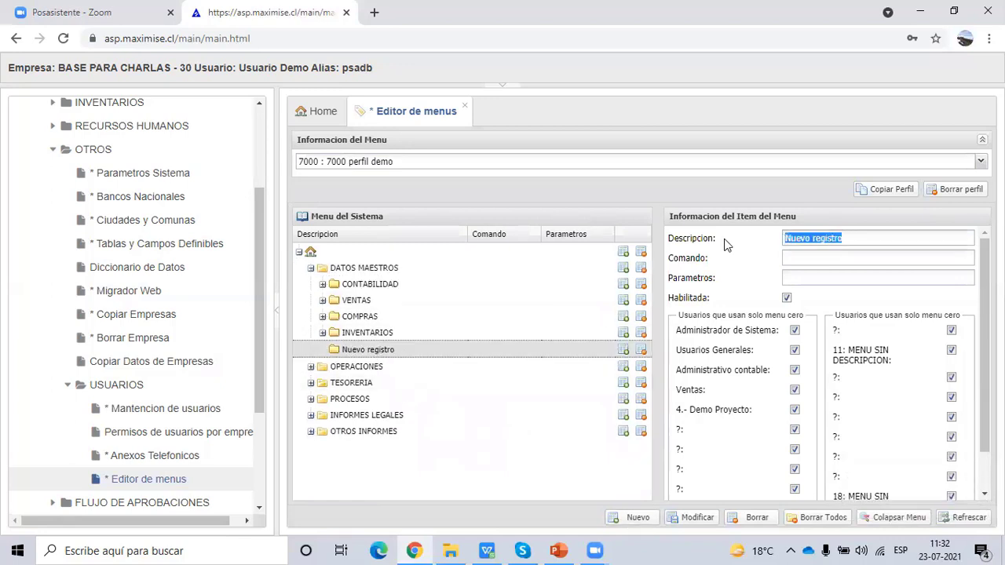
text(Otros)
click(699, 519)
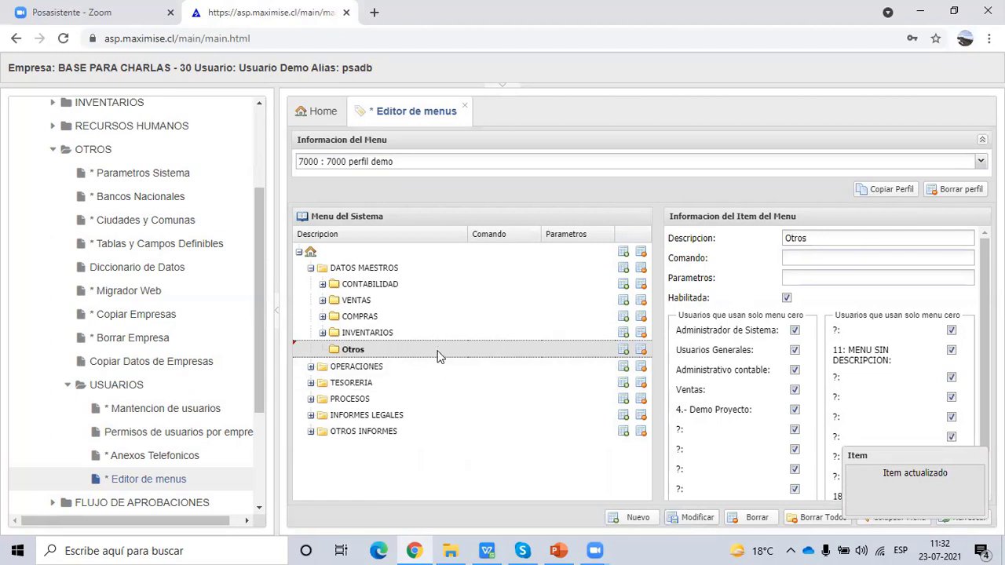
- Add a Bancos Nacionales item with command GLBANNAC inside the Otros folder
click(638, 518)
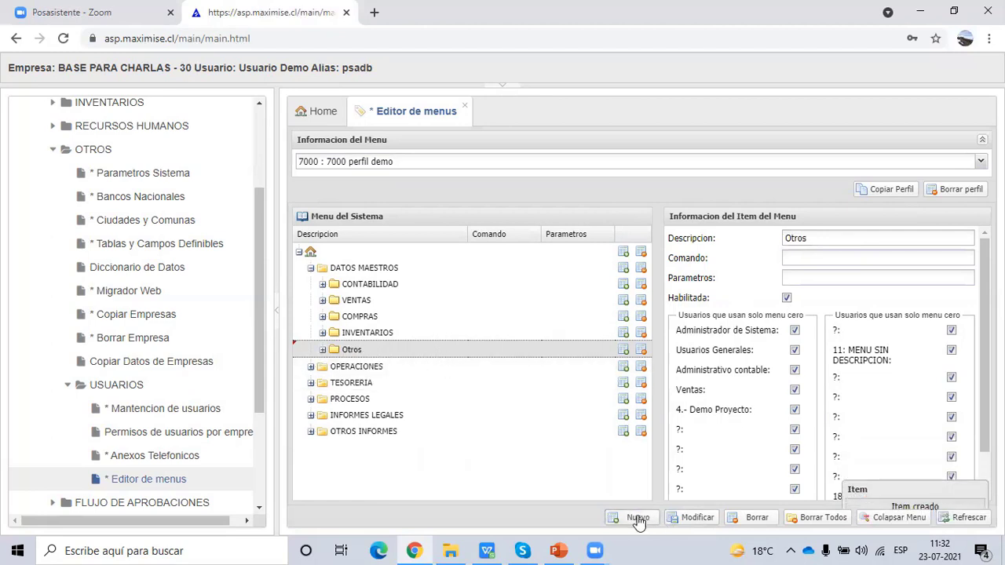
click(322, 350)
click(375, 366)
click(827, 259)
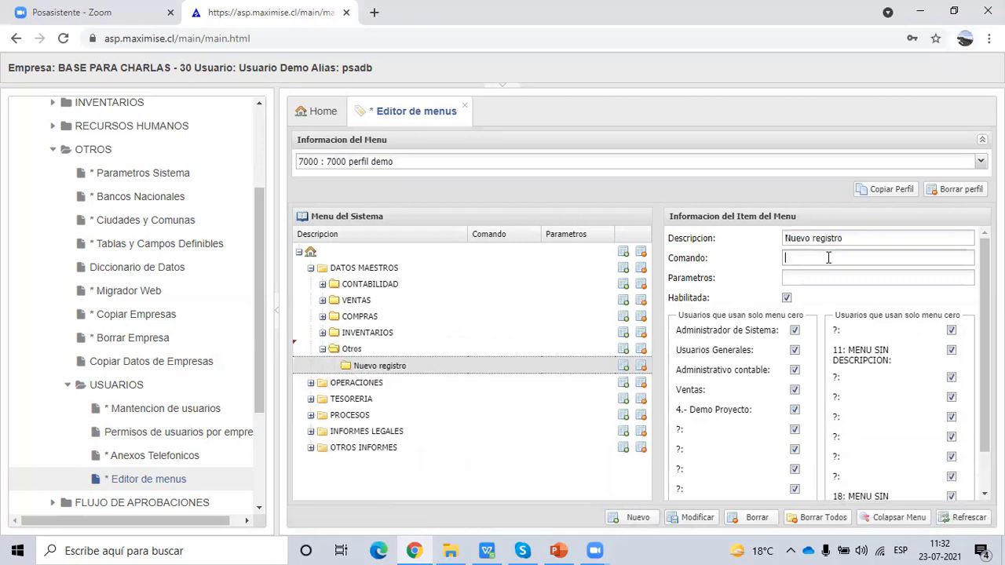
text(GLBANNAC)
click(846, 238)
key(ctrl+a)
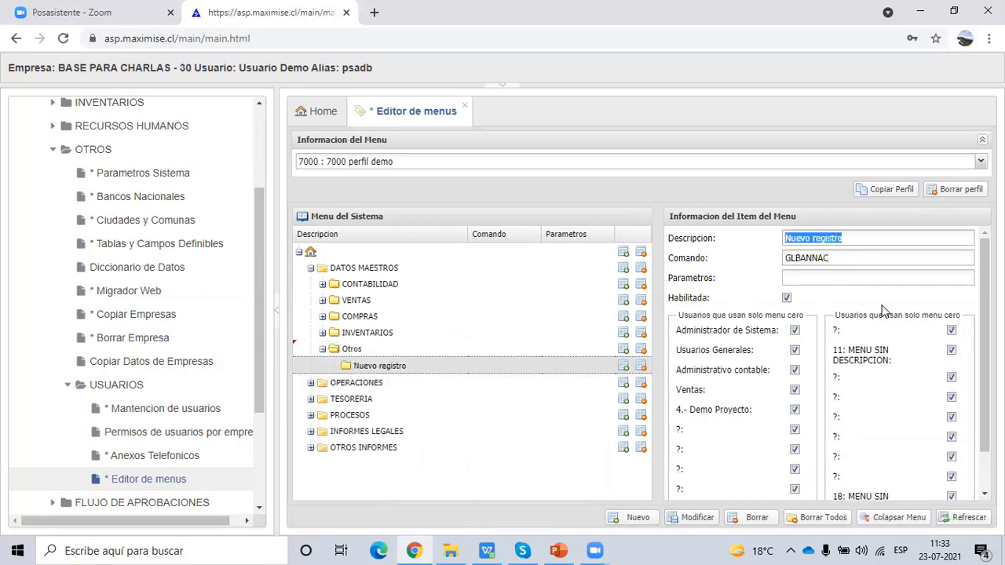
text(Bancos)
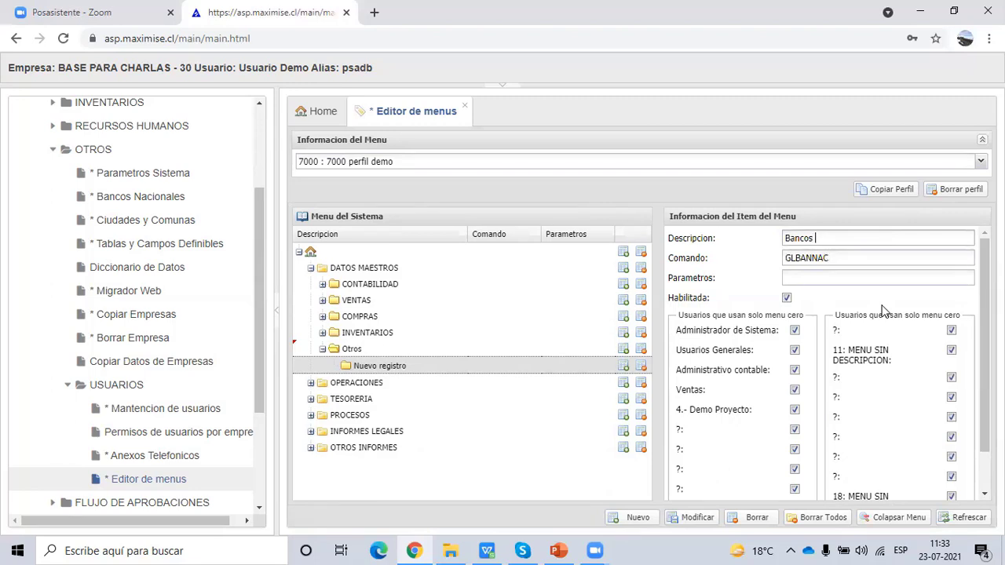
text( Nacionales)
click(692, 520)
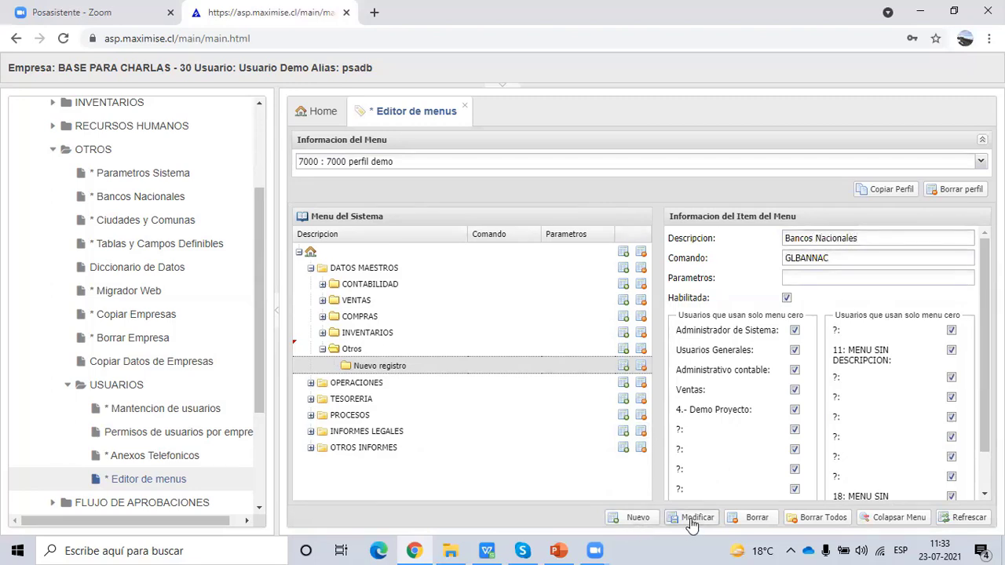
click(351, 350)
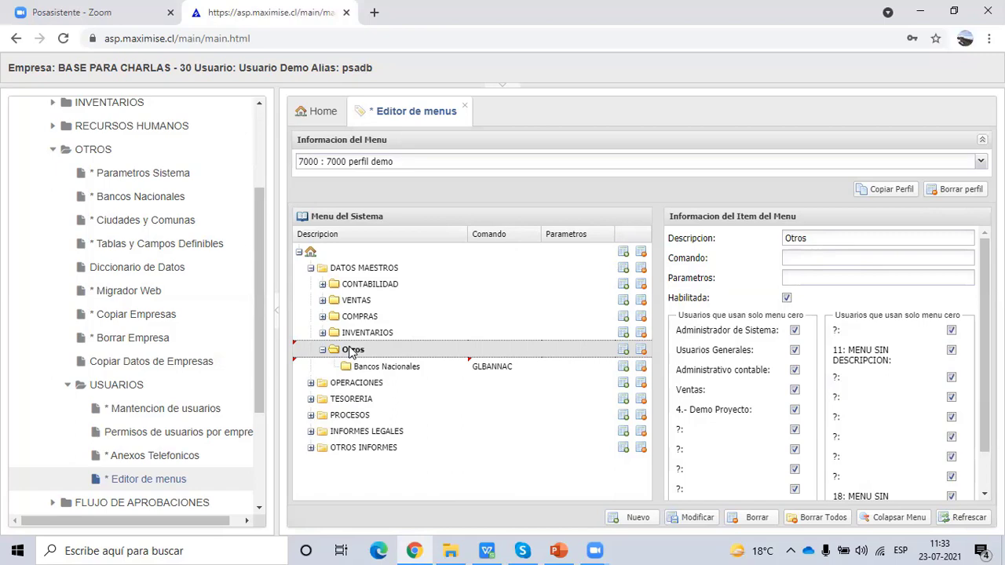
- Open the programas note from Escritorio > Libro de remuneraciones and select the code PRLIBCOD
click(454, 550)
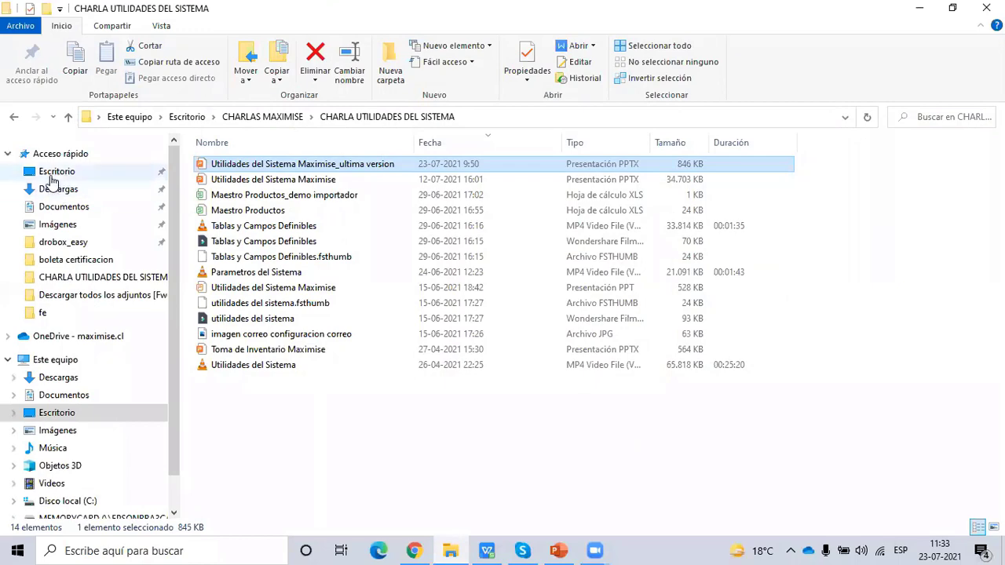
click(48, 173)
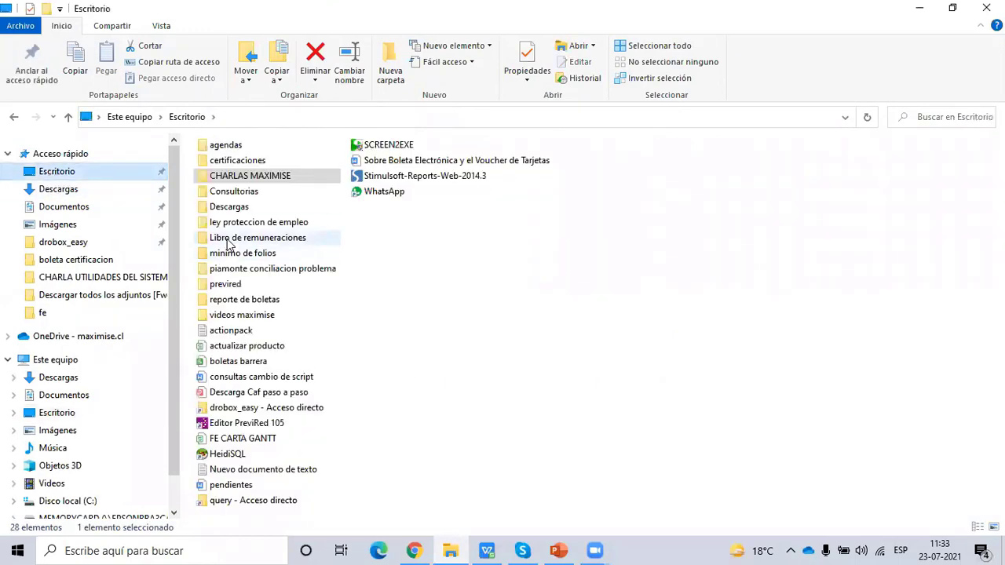
double_click(227, 239)
double_click(229, 227)
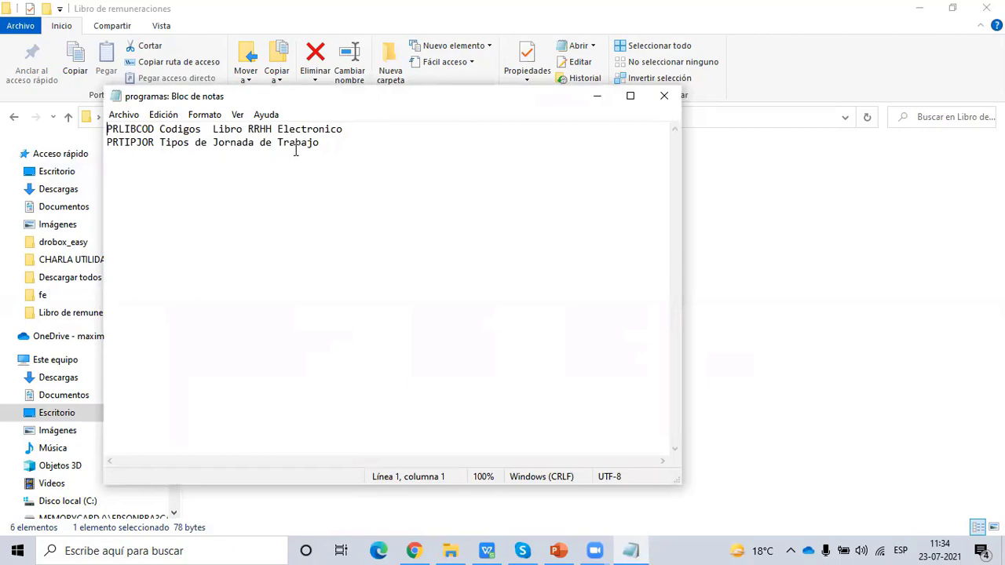
drag(154, 129, 80, 128)
key(ctrl+c)
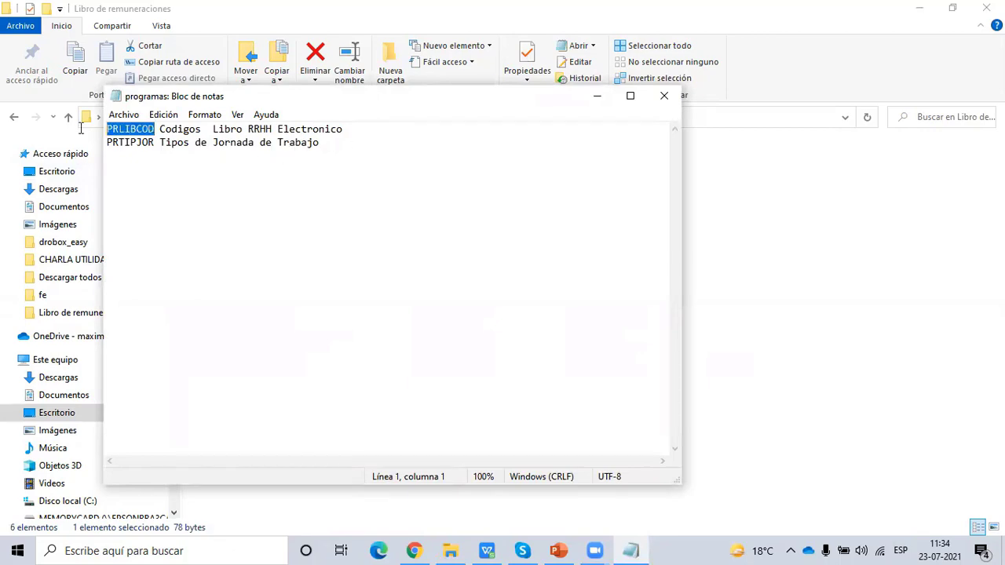
click(414, 551)
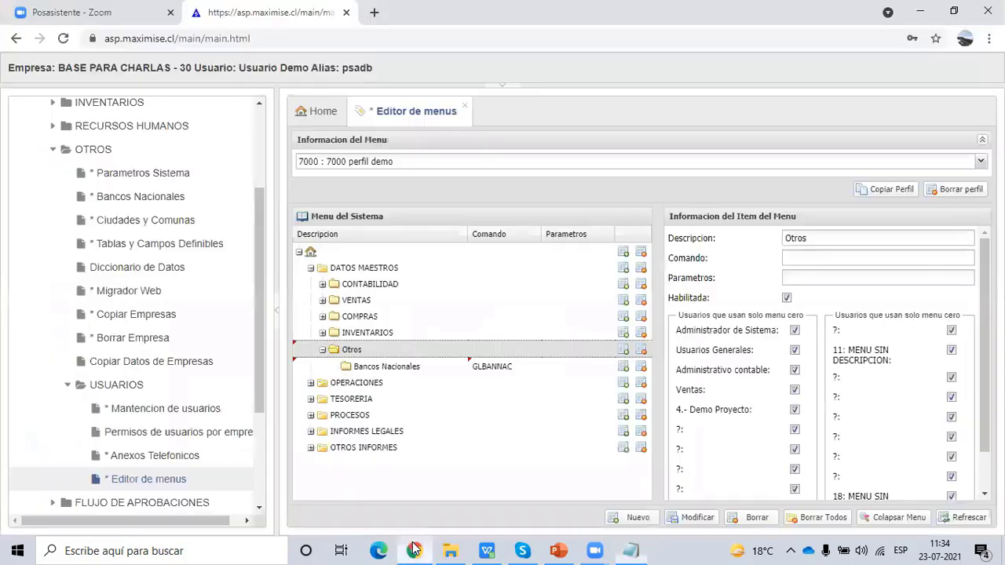
- Load profile 151 : Plan Enterprises in the menu editor and expand DATOS MAESTROS
click(322, 350)
drag(320, 351, 323, 337)
click(322, 336)
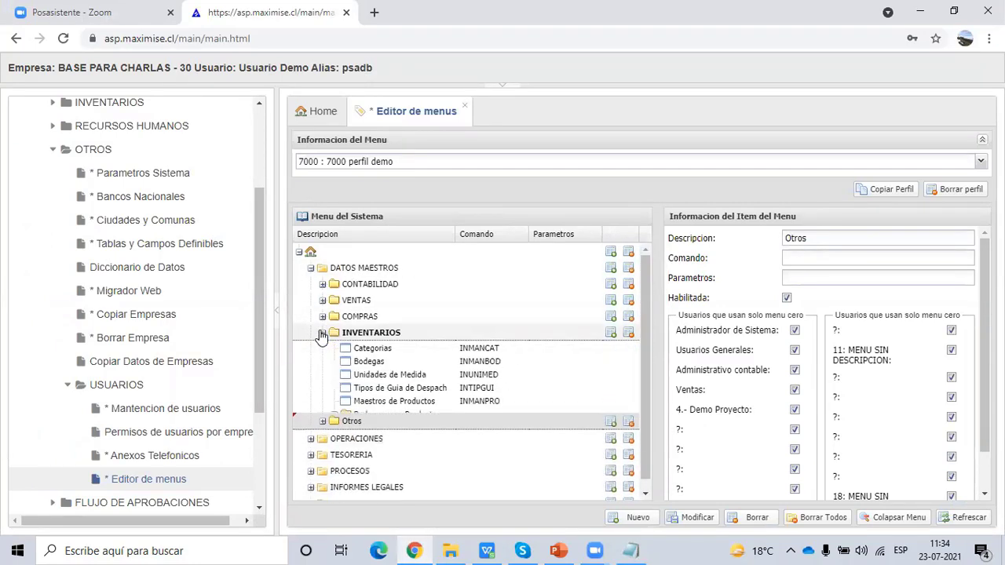
click(360, 165)
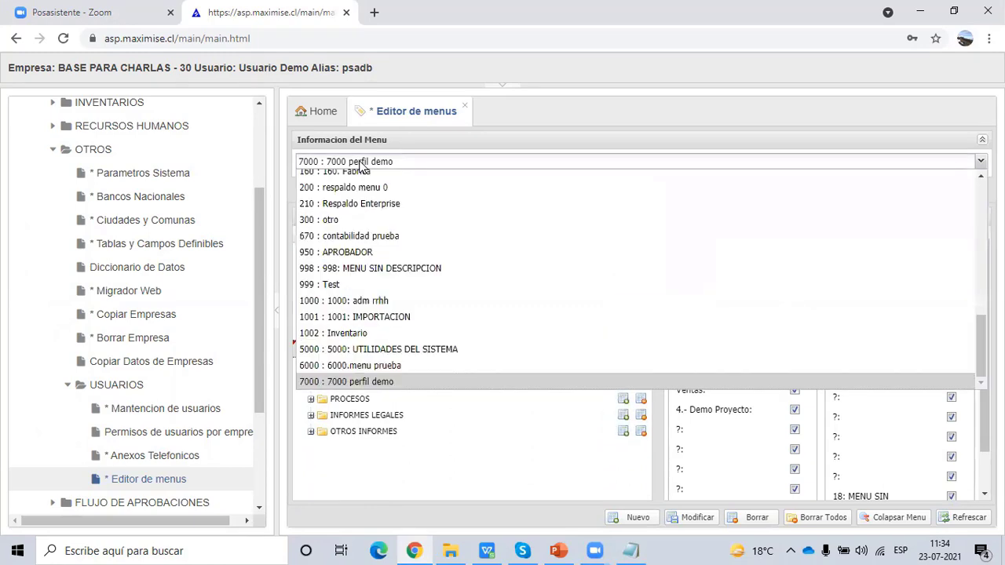
scroll(391, 243, up, 2)
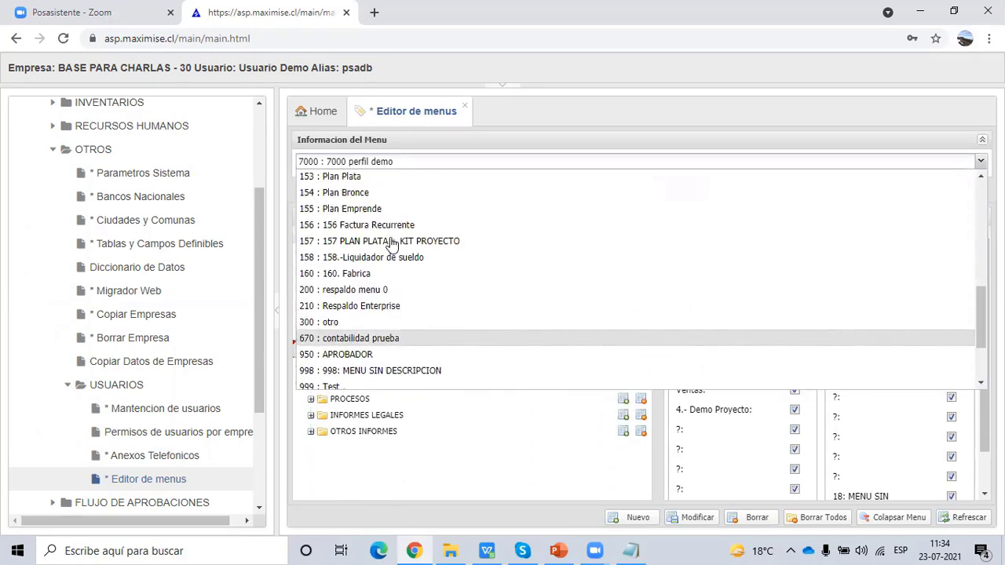
click(382, 255)
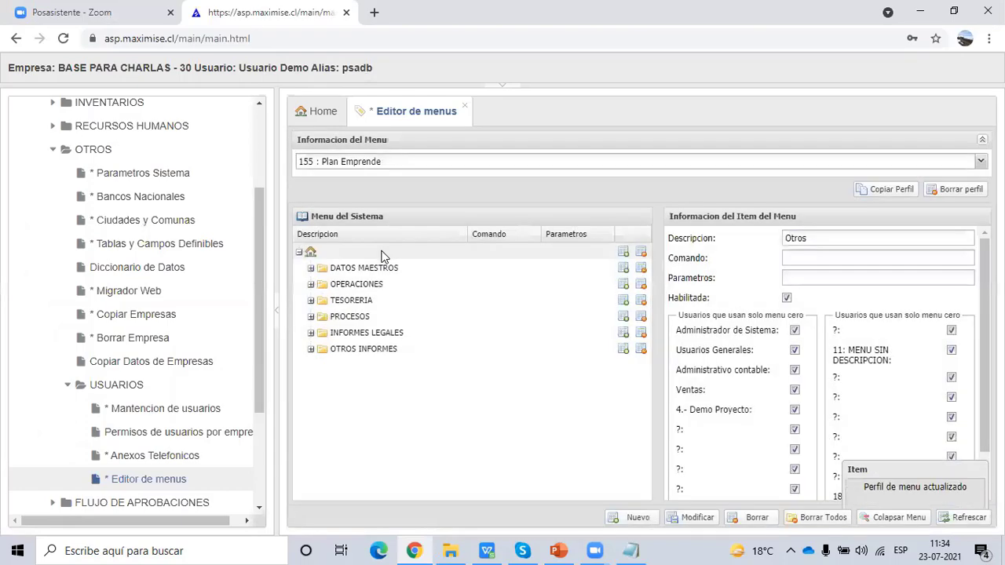
click(355, 165)
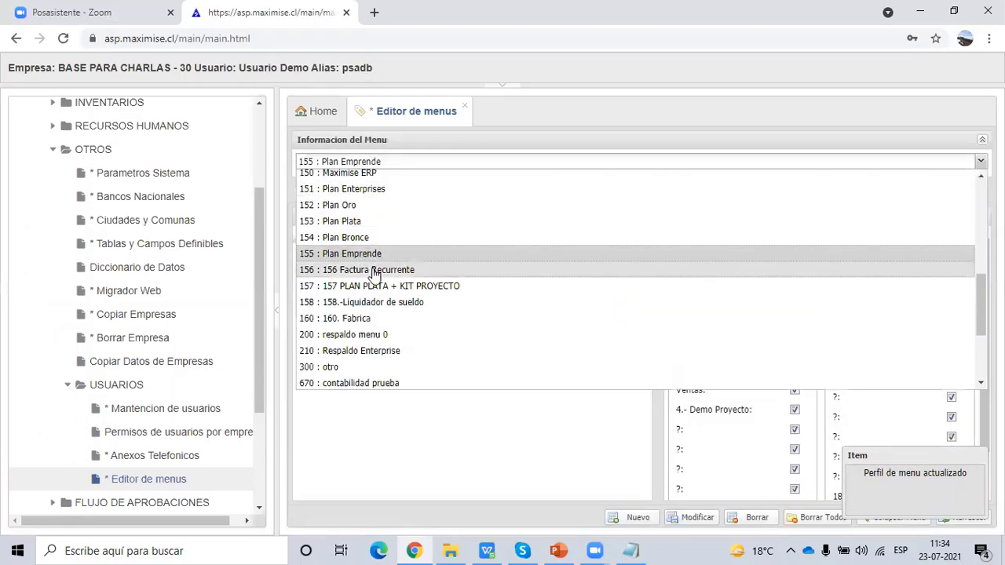
click(368, 190)
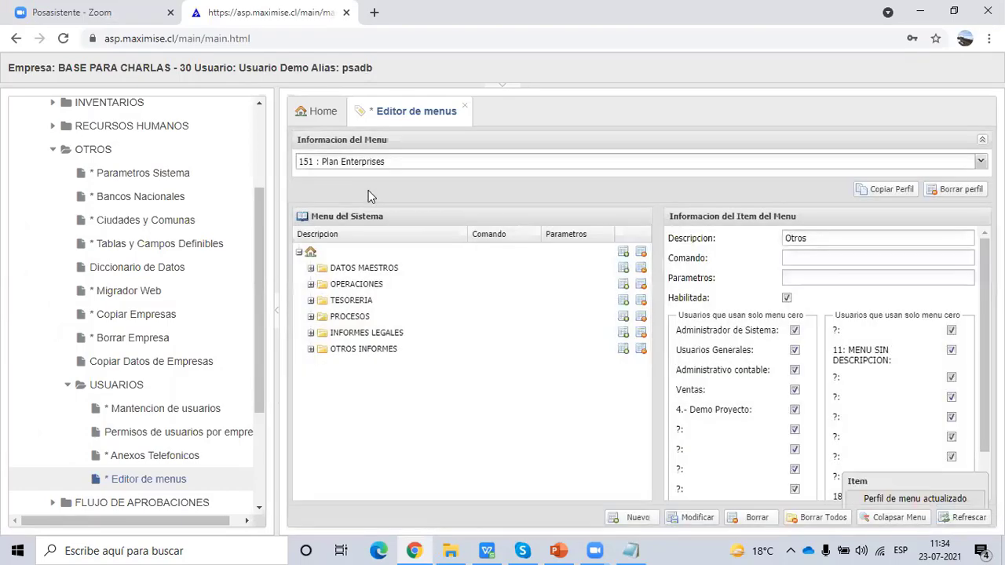
click(310, 268)
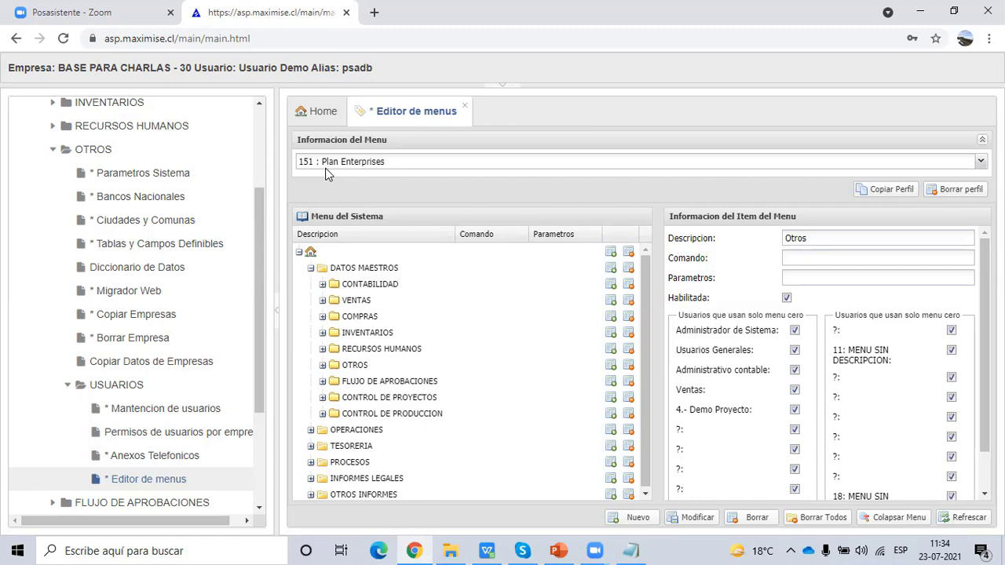
- Add a new item under RECURSOS HUMANOS and paste PRLIBCOD as its command
click(323, 349)
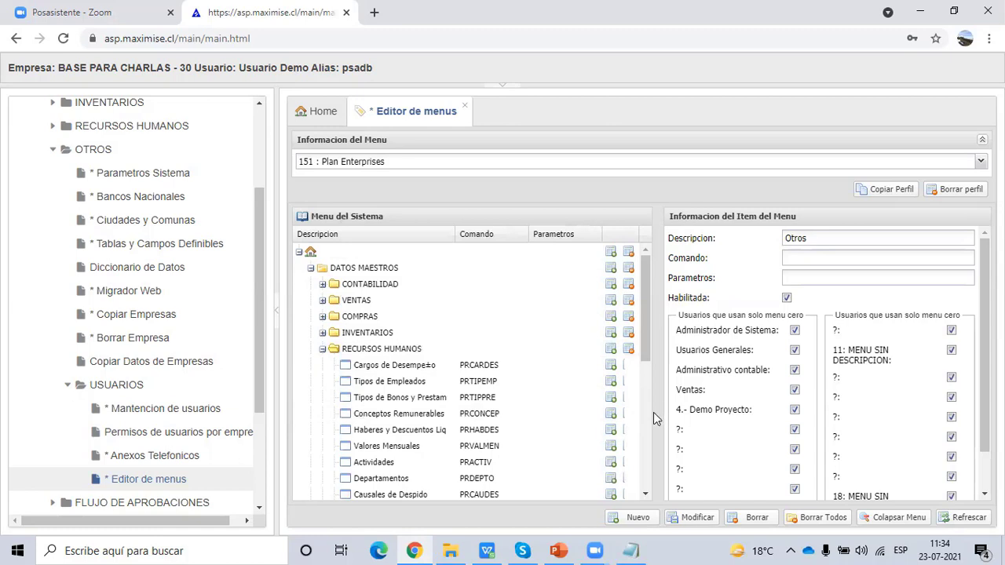
drag(656, 414, 676, 417)
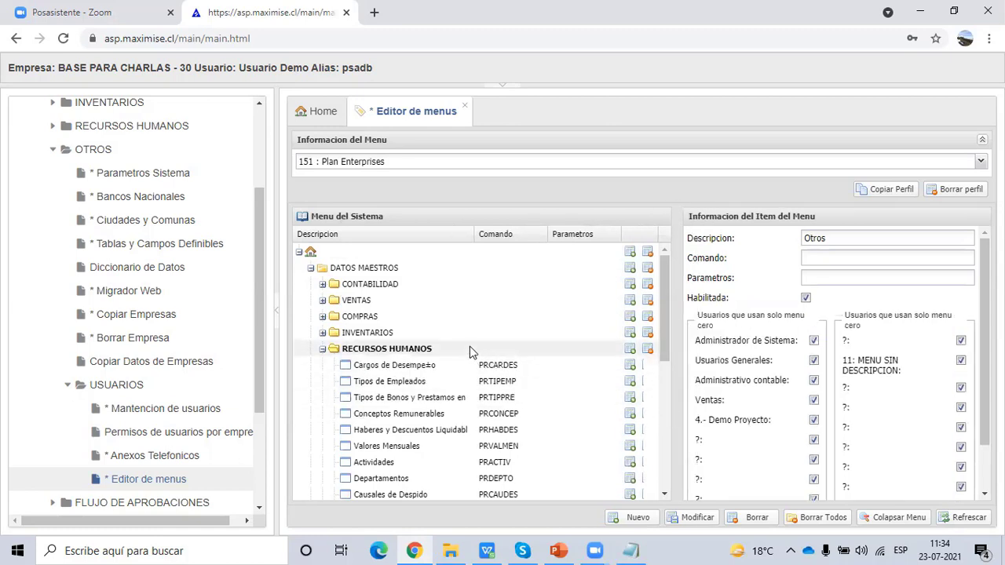
scroll(469, 346, down, 1)
click(440, 276)
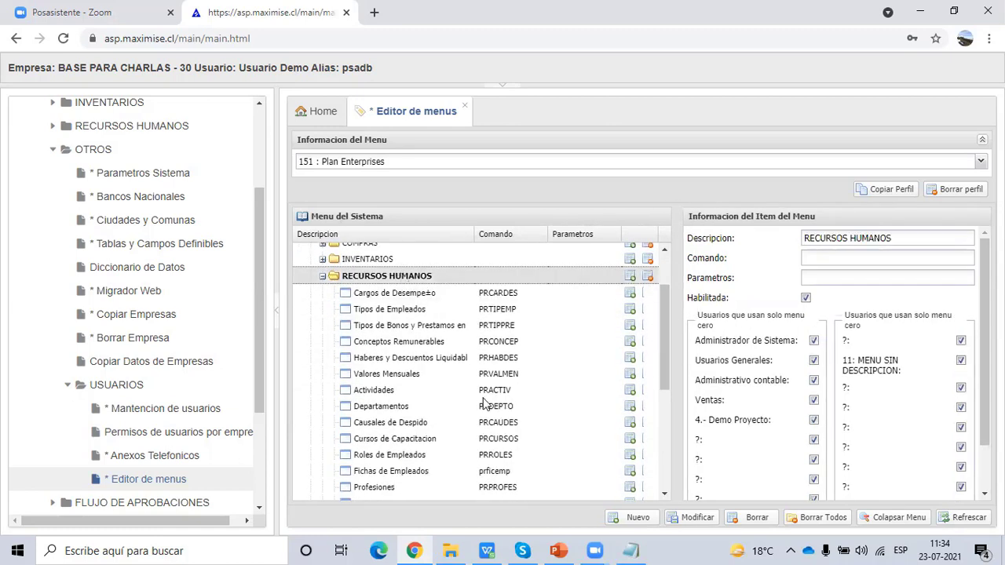
click(638, 518)
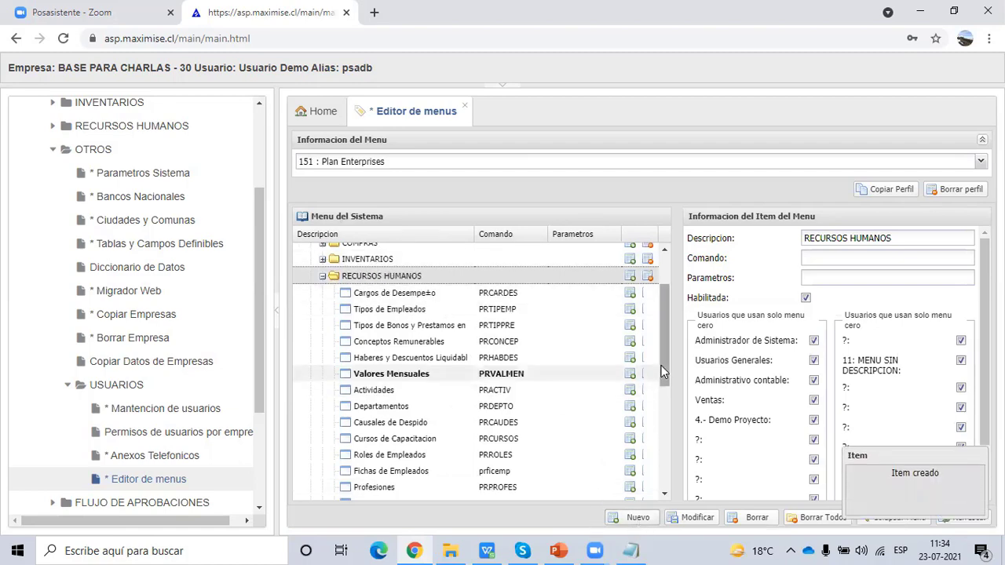
scroll(659, 471, down, 5)
click(379, 357)
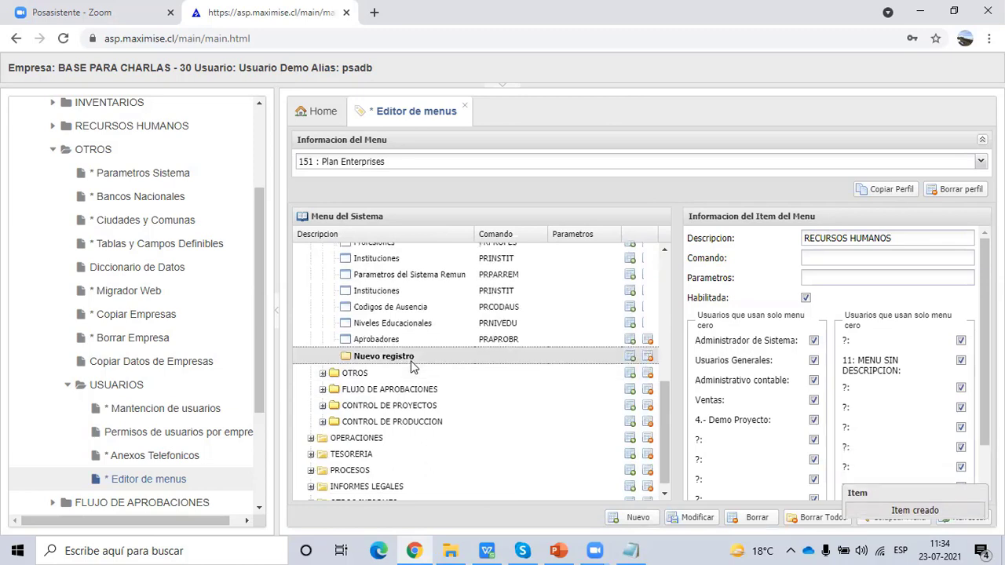
click(828, 259)
key(ctrl+v)
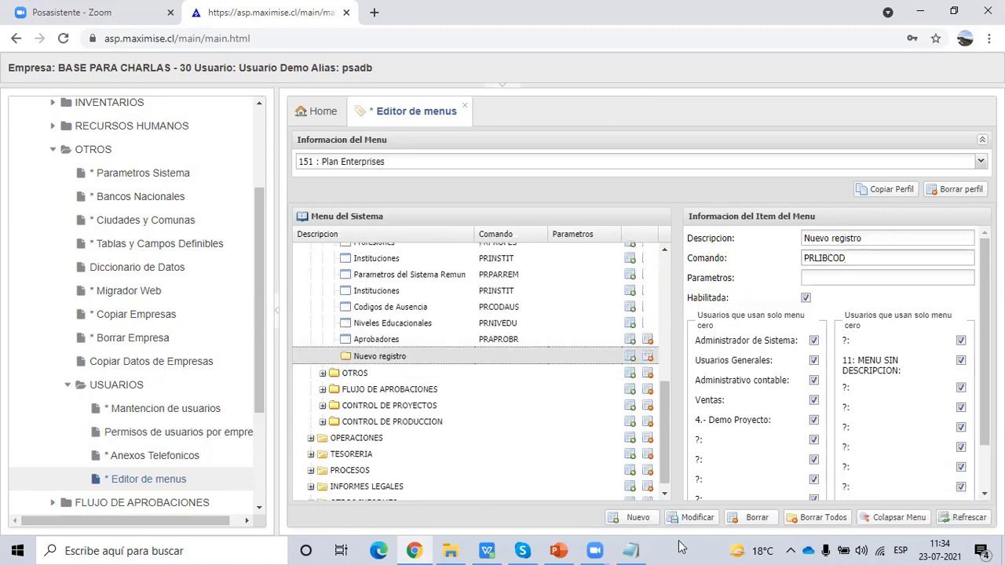
- Set its description to 'Codigos Libro RRHH Electronico', save it, and select PRTIPJOR in the note
click(632, 551)
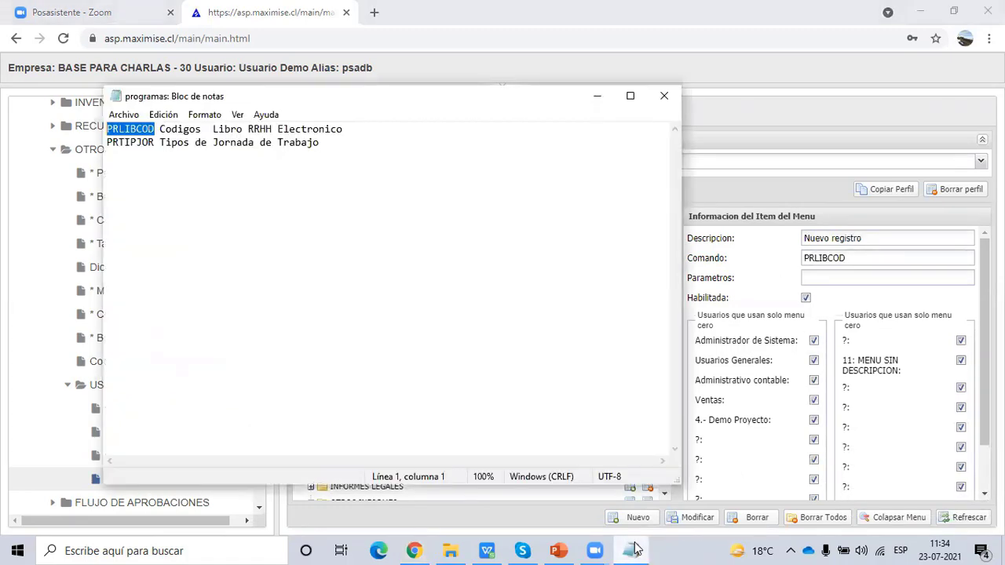
drag(354, 131, 162, 128)
key(ctrl+c)
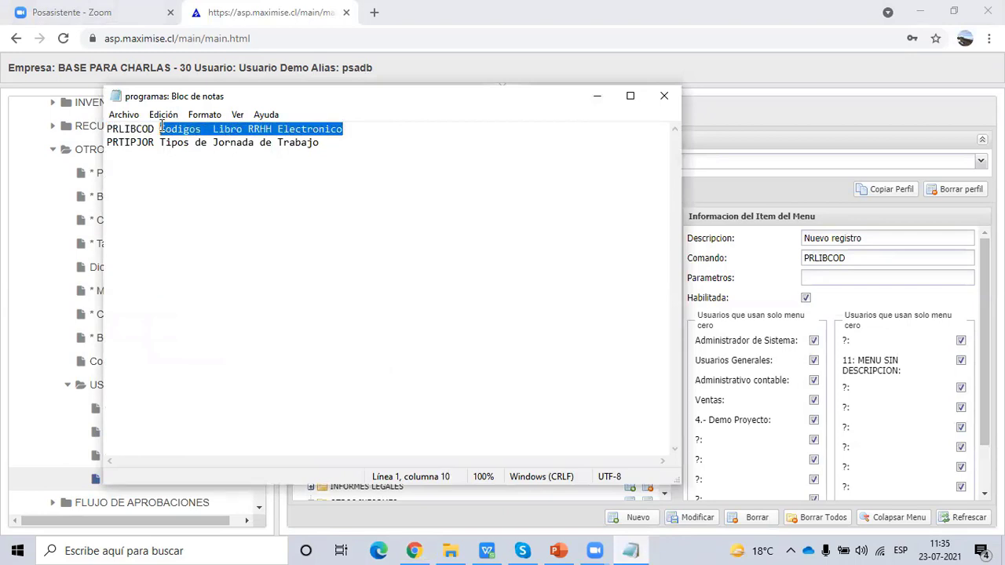
click(876, 240)
drag(876, 240, 755, 236)
key(ctrl+v)
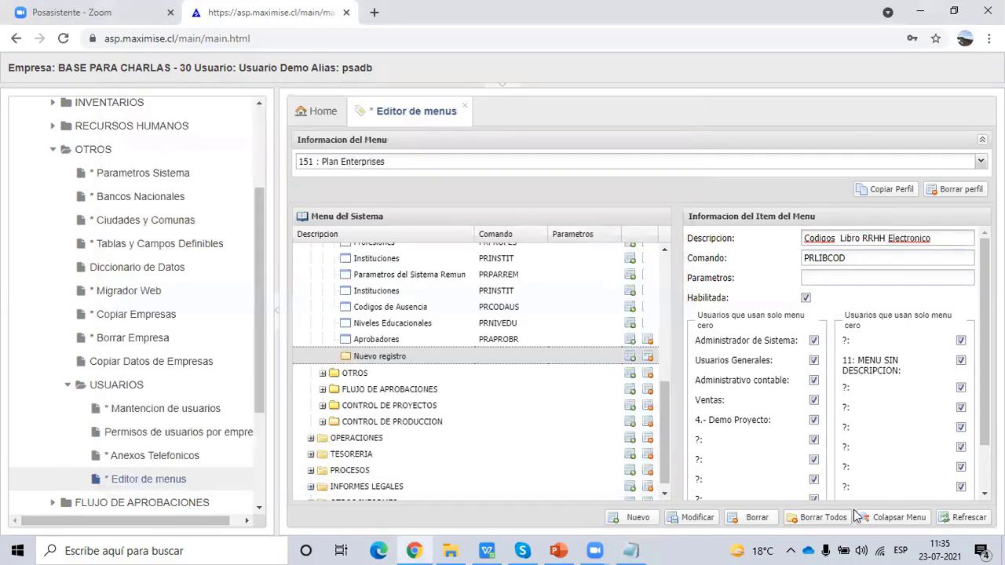
click(699, 519)
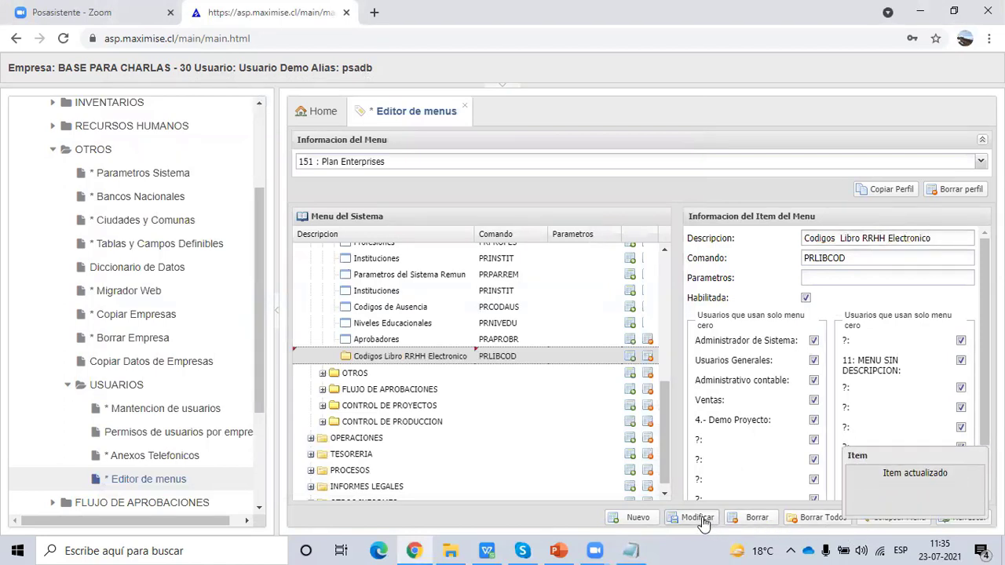
click(631, 551)
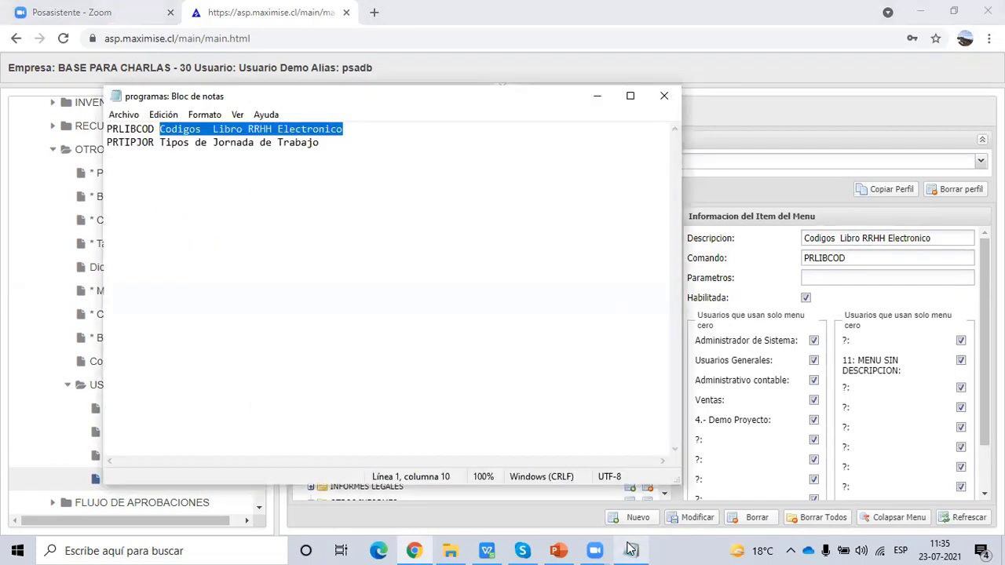
drag(158, 142, 108, 140)
key(ctrl+c)
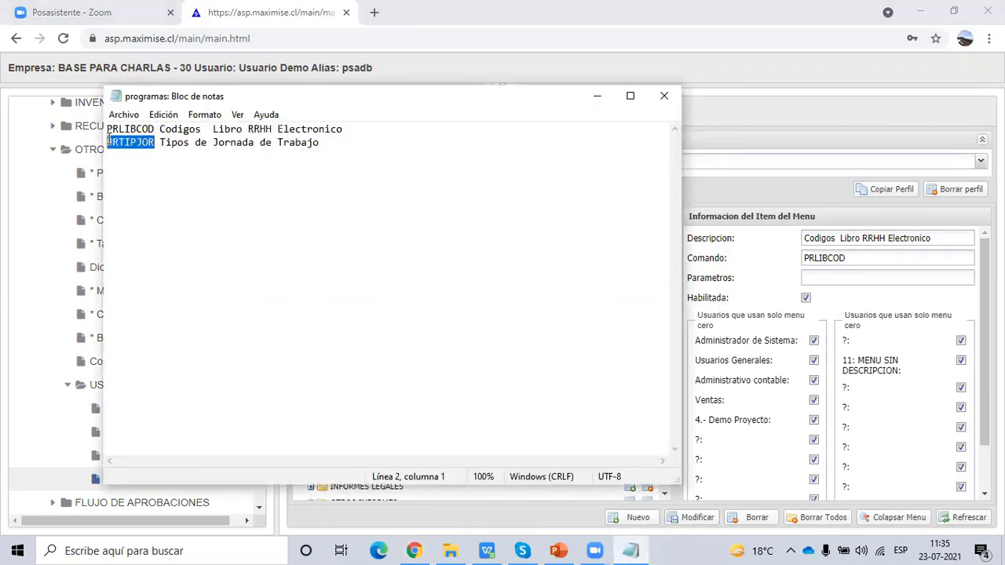
- Select the new blank item under RECURSOS HUMANOS and paste PRTIPJOR as its command
click(683, 188)
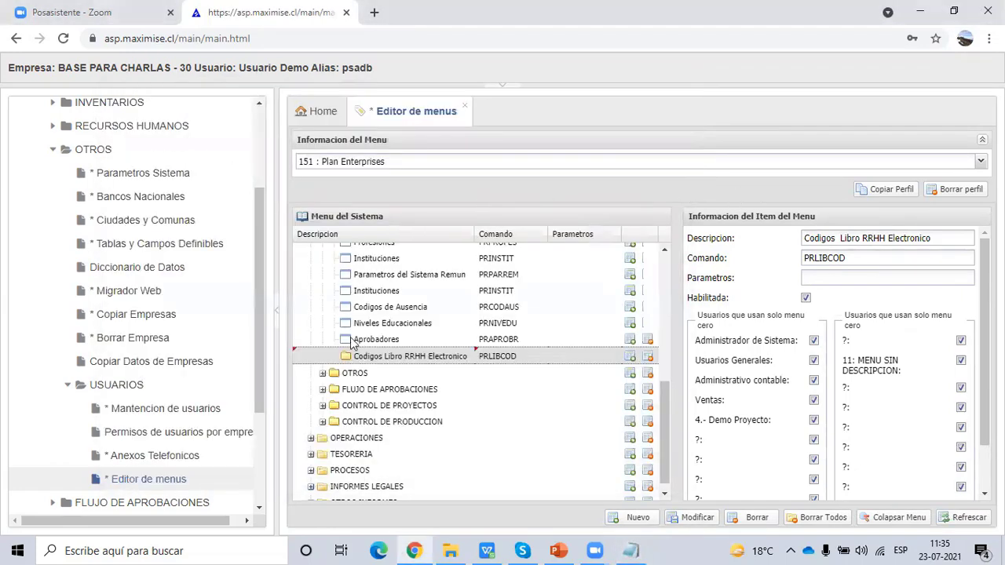
scroll(400, 320, up, 5)
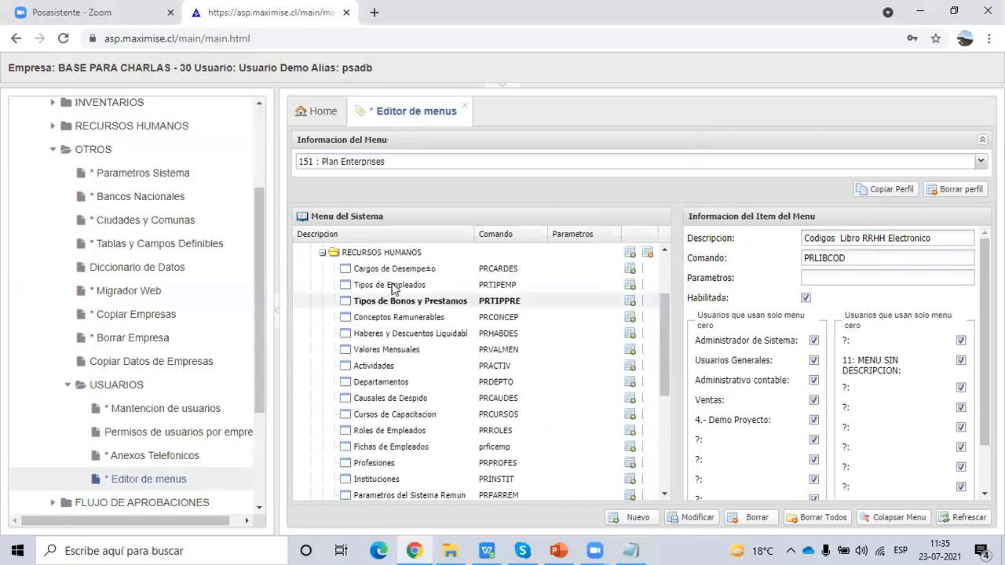
click(386, 255)
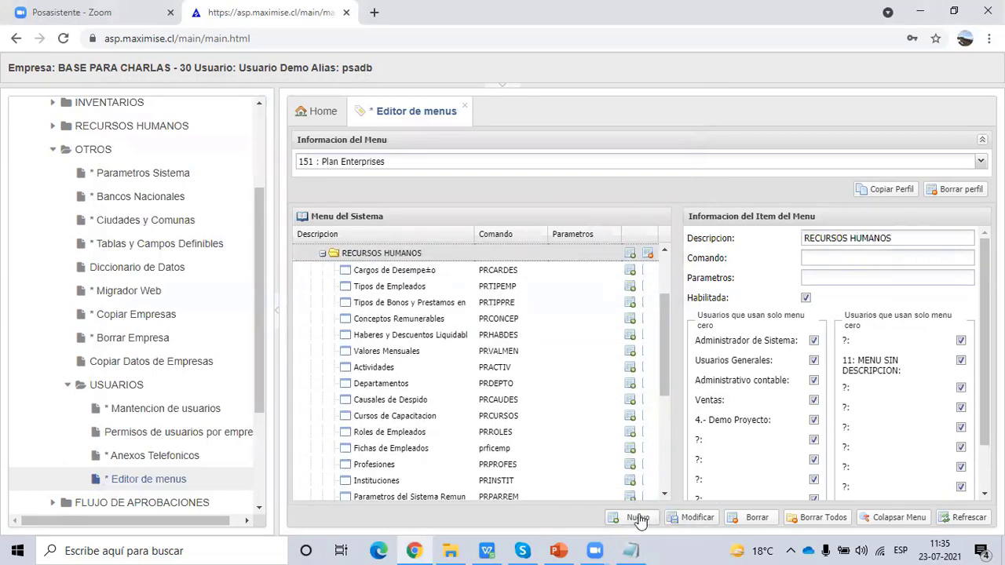
drag(667, 388, 657, 476)
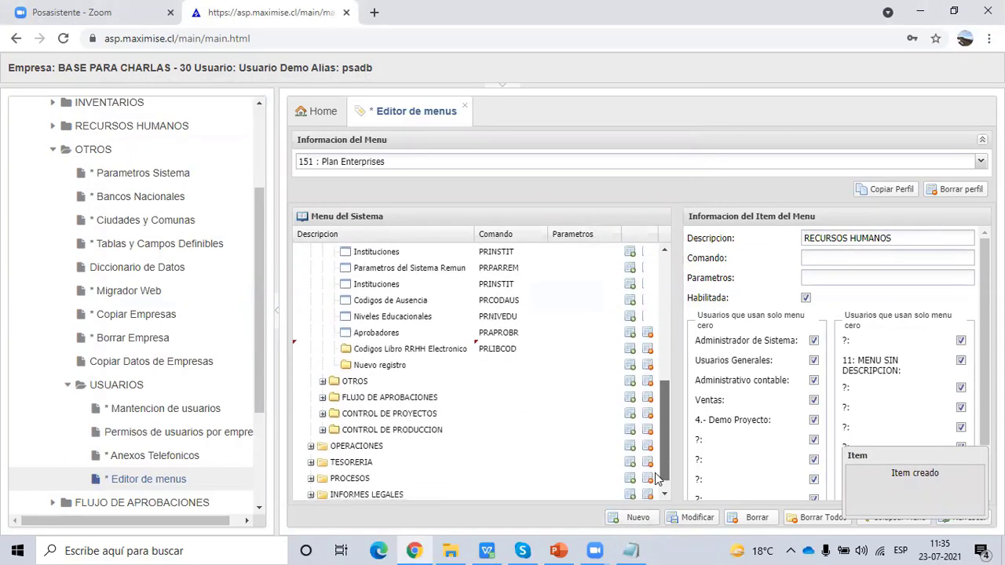
click(392, 371)
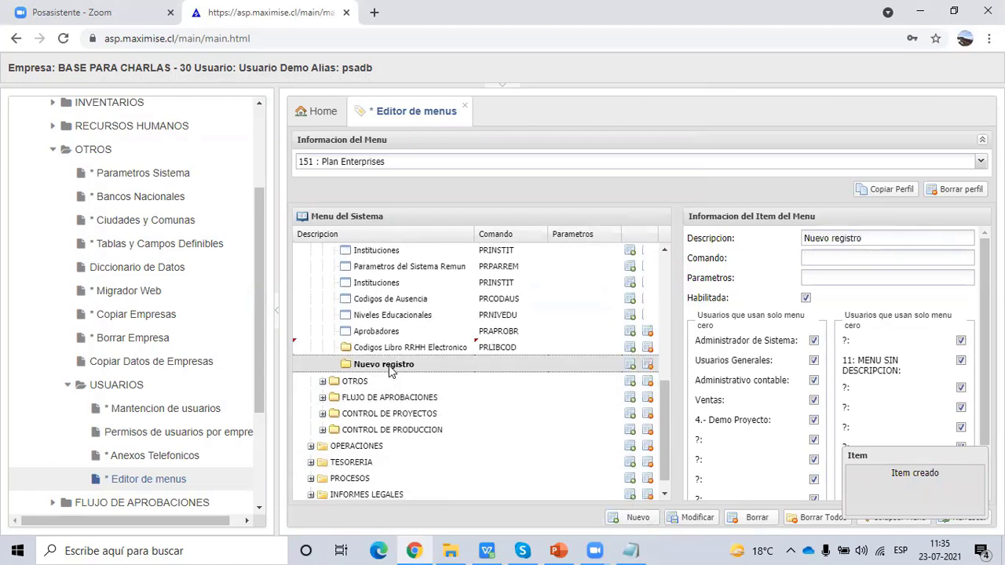
click(855, 257)
key(ctrl+v)
- Replace the description with 'Tipos de Jornada de Trabajo' from the note and save the item
click(631, 551)
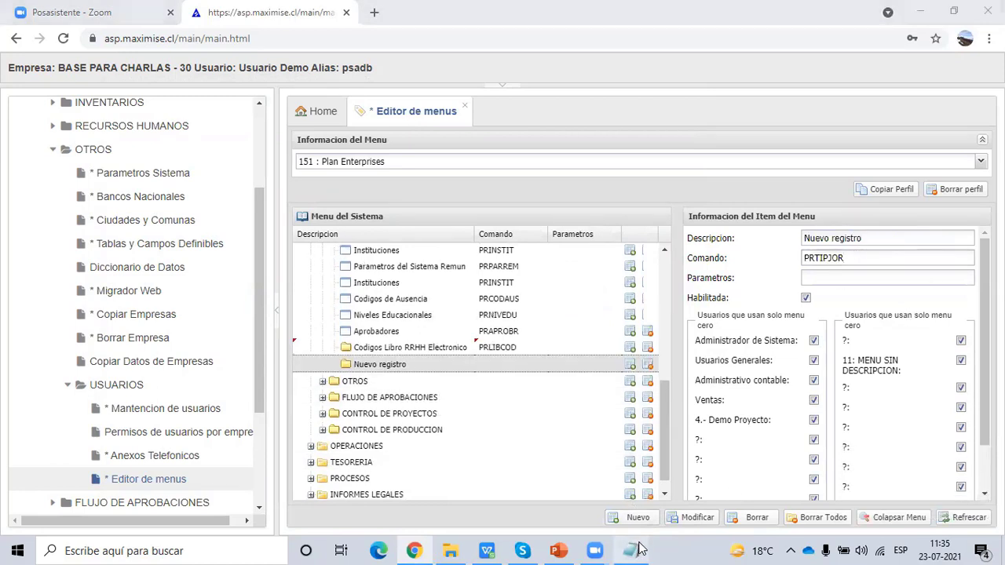
drag(320, 144, 159, 151)
key(ctrl+c)
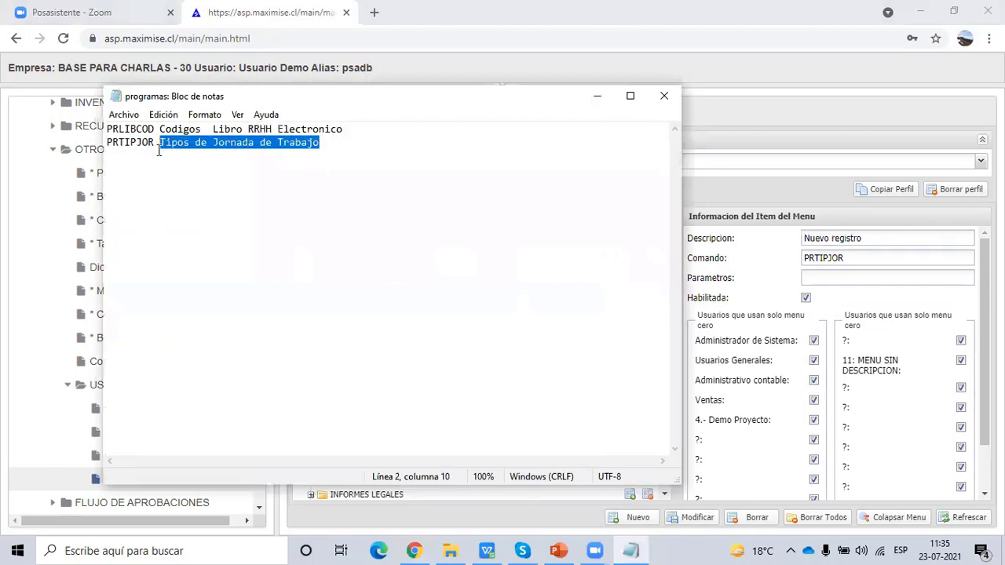
click(822, 241)
key(ctrl+a)
key(ctrl+v)
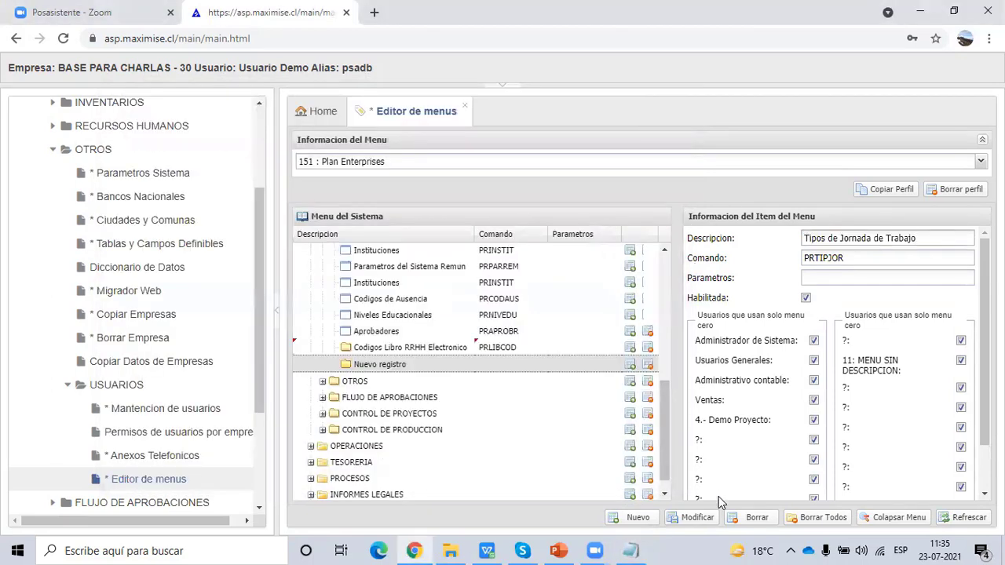
click(678, 520)
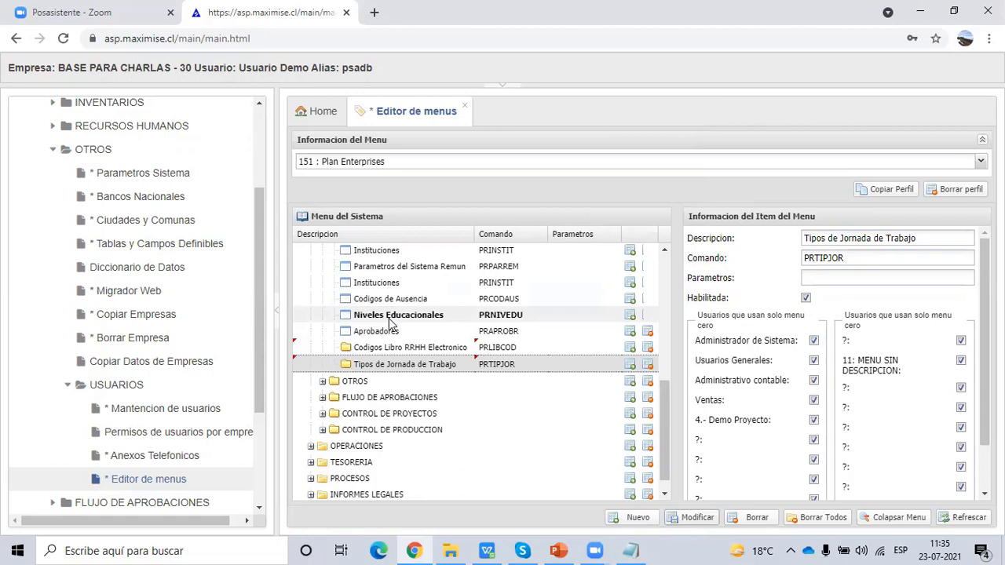
- Close the menu editor and open OTROS > USUARIOS > Mantencion de usuarios
click(57, 150)
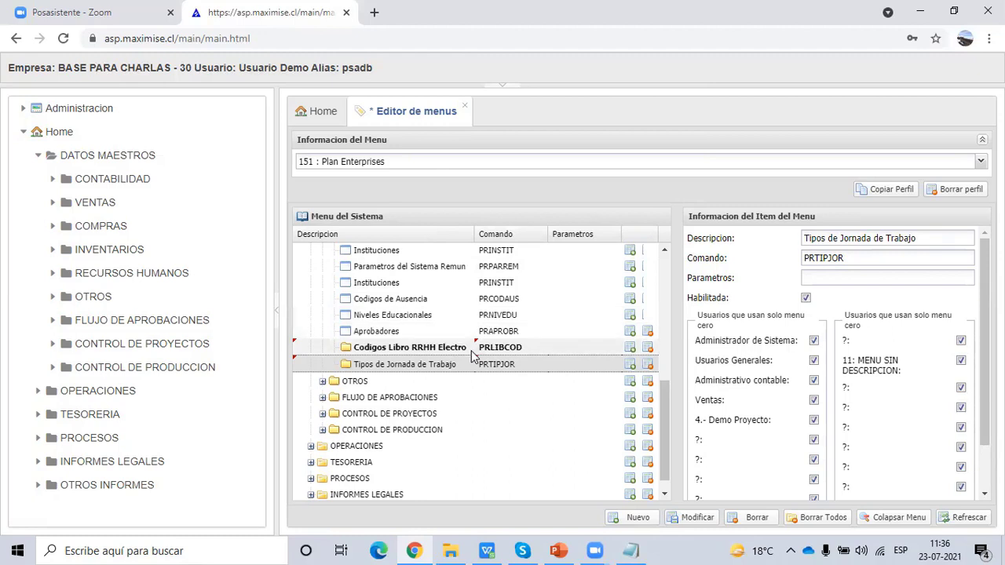
click(465, 106)
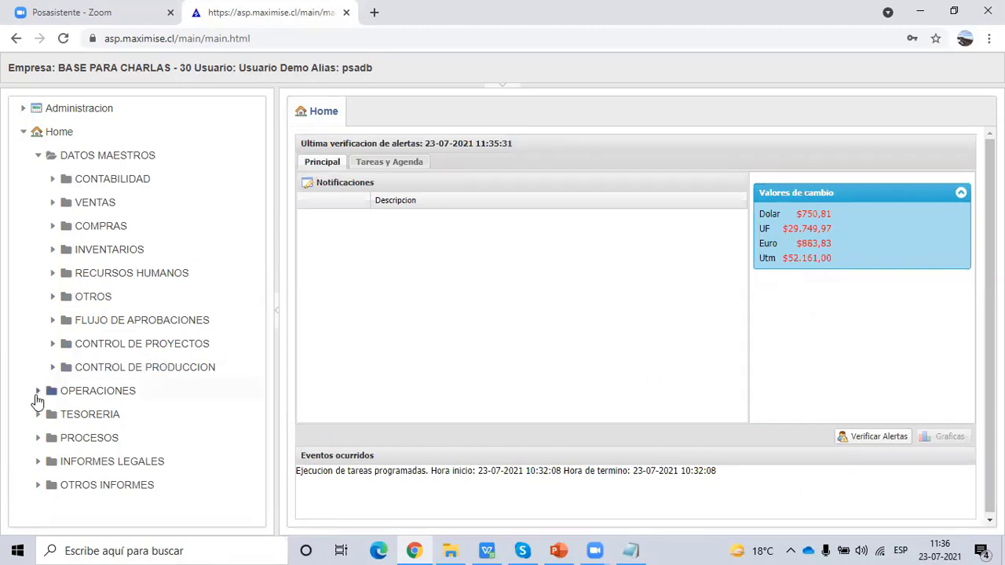
click(50, 298)
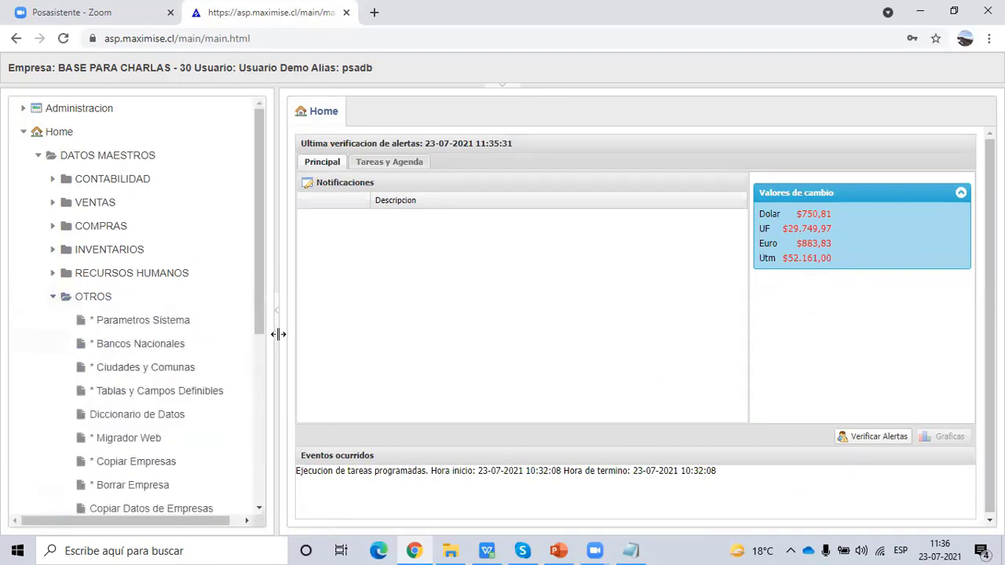
scroll(262, 369, down, 2)
drag(265, 414, 262, 442)
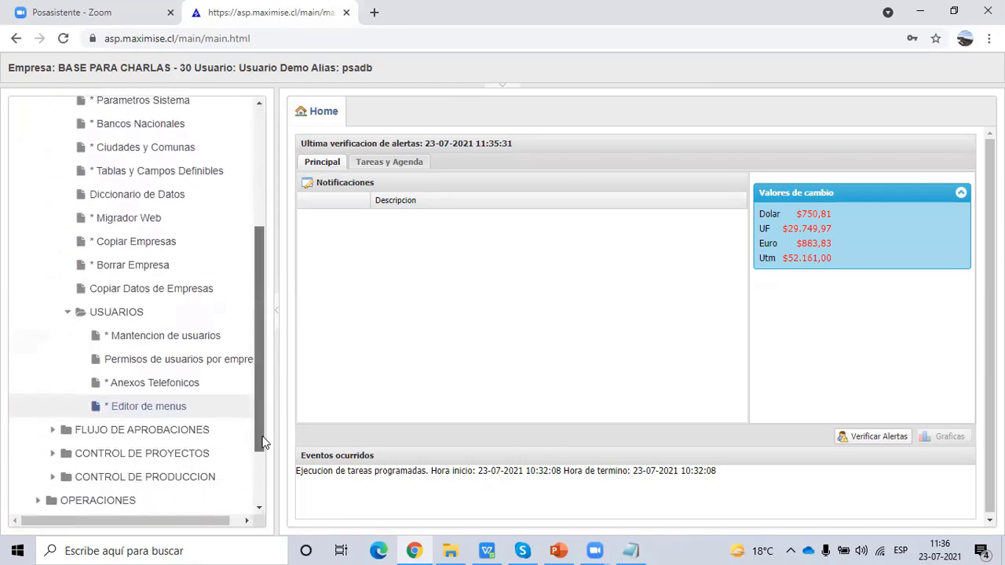
click(183, 341)
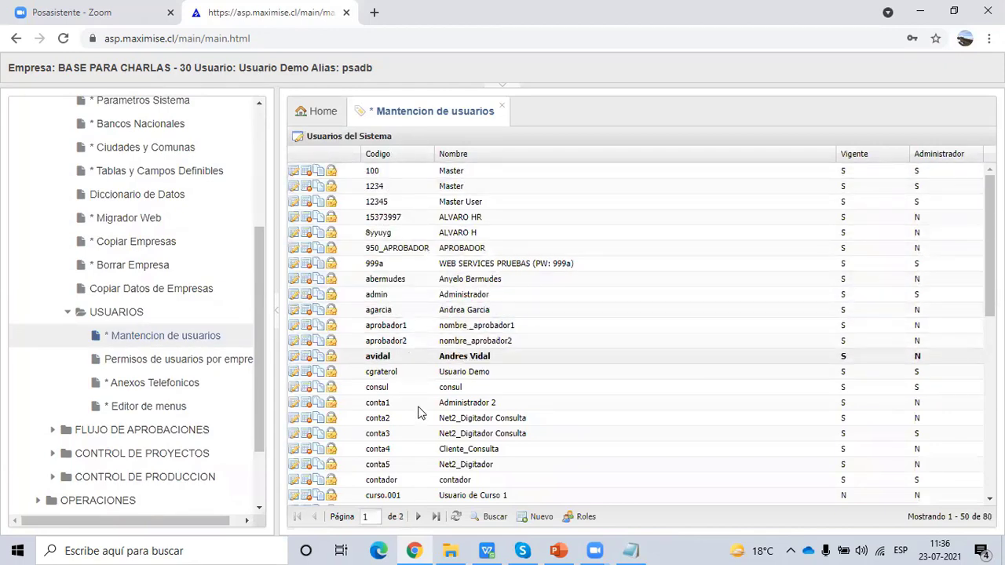
- Sort the users by Codigo and open the Usuario Demo account for editing
click(387, 155)
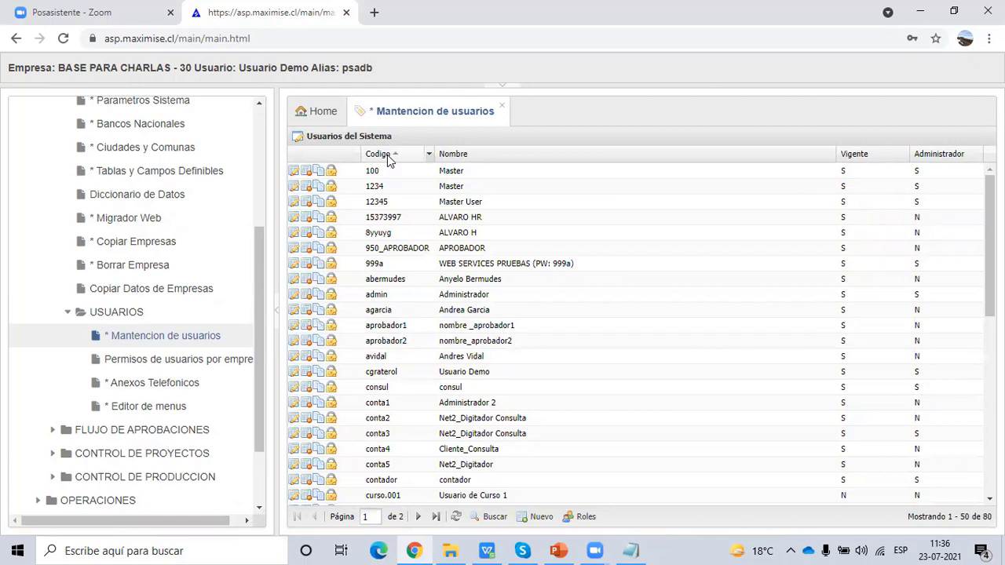
click(384, 371)
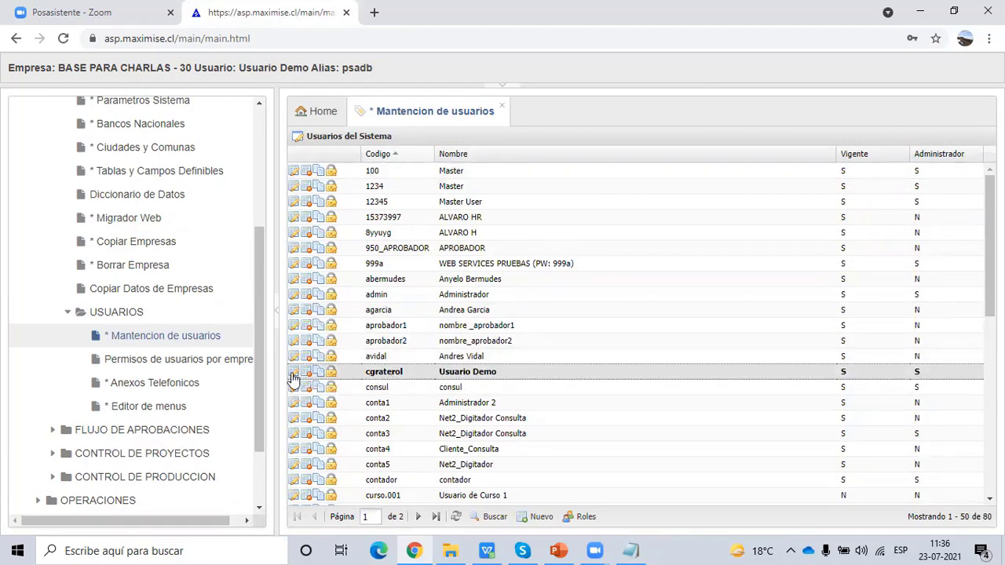
click(293, 374)
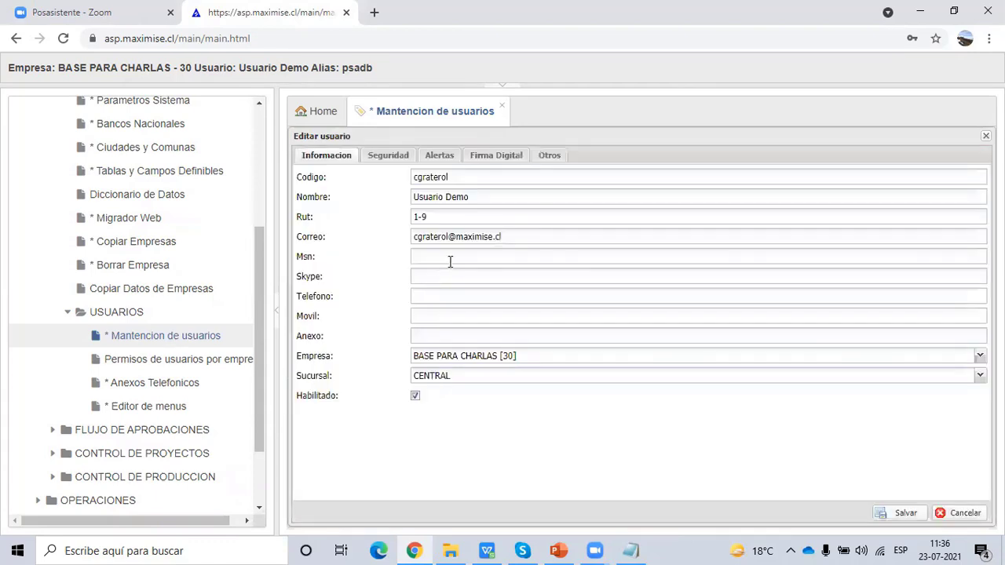
- Copy the user's code and open the Maximise login page in a new tab
double_click(452, 178)
key(ctrl+t)
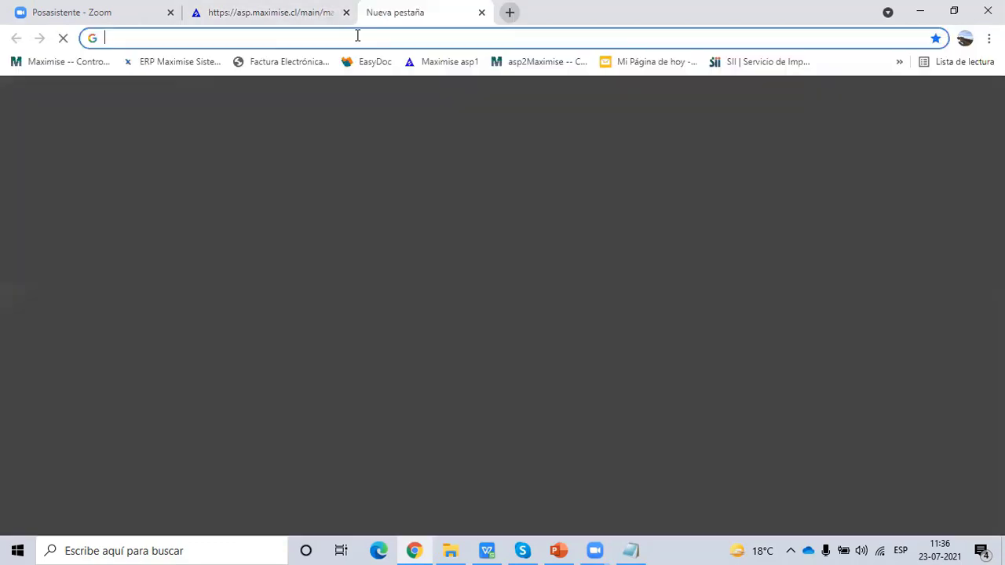
click(94, 62)
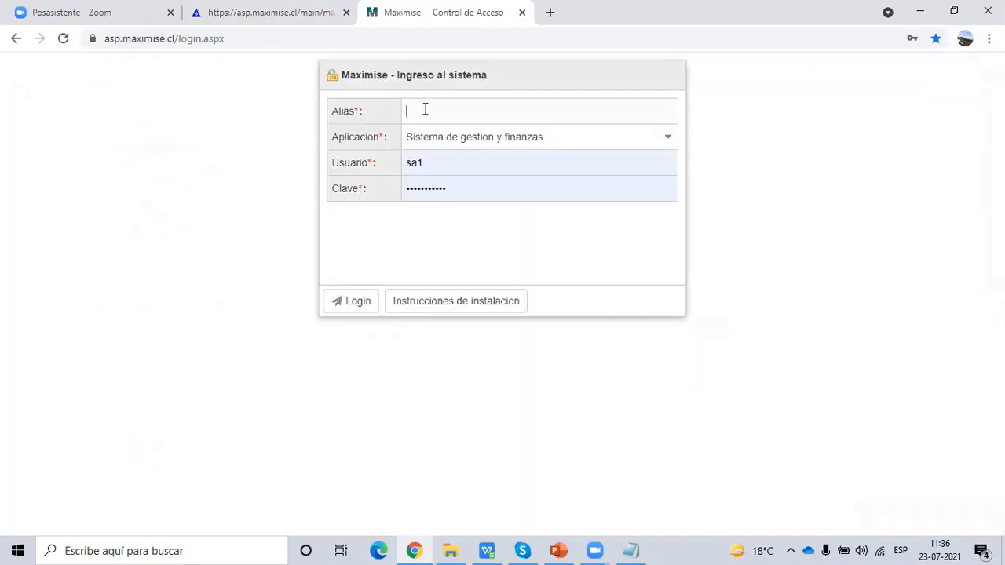
- Enter alias demo and the login user name on the Maximise login page
text(ps)
key(BackSpace)
key(BackSpace)
text(demo)
click(326, 159)
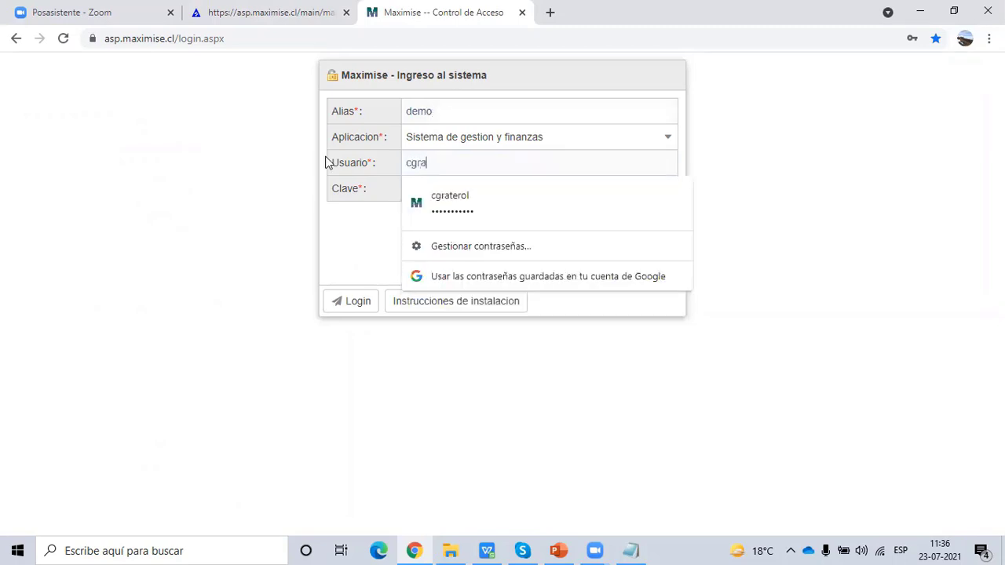
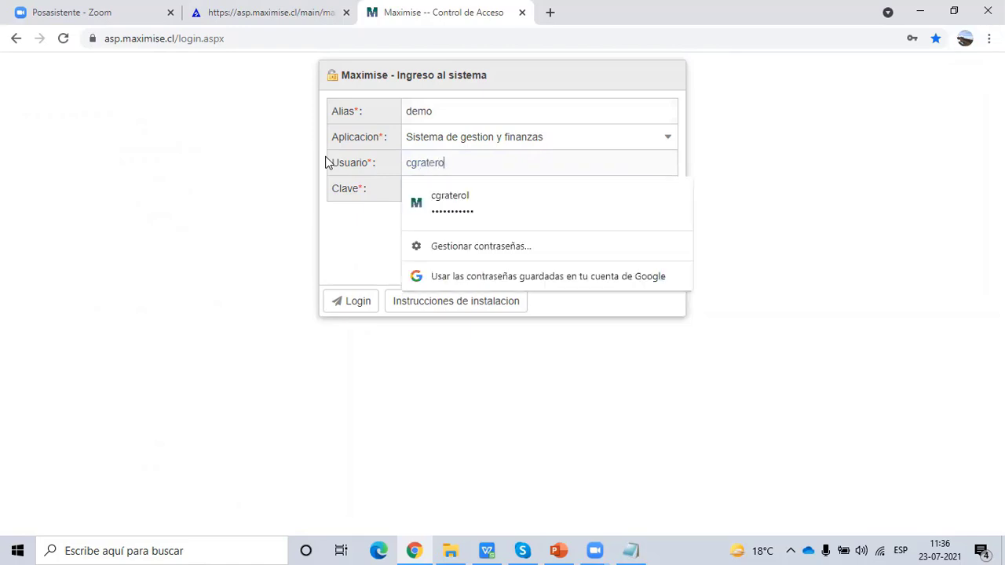
click(253, 10)
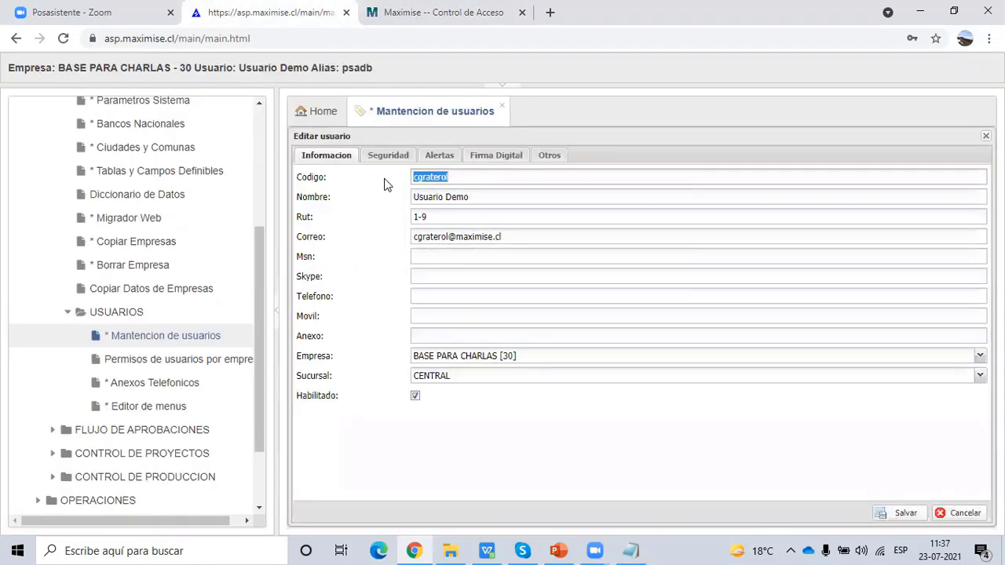
- Review the session info and the user's Rut and e-mail, then hide the banner and menu
click(479, 201)
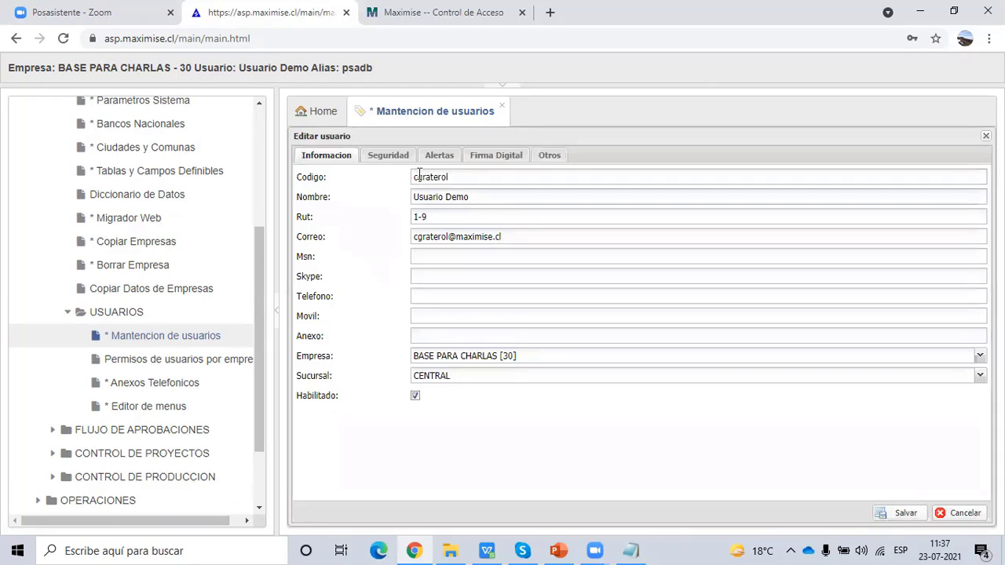
click(500, 92)
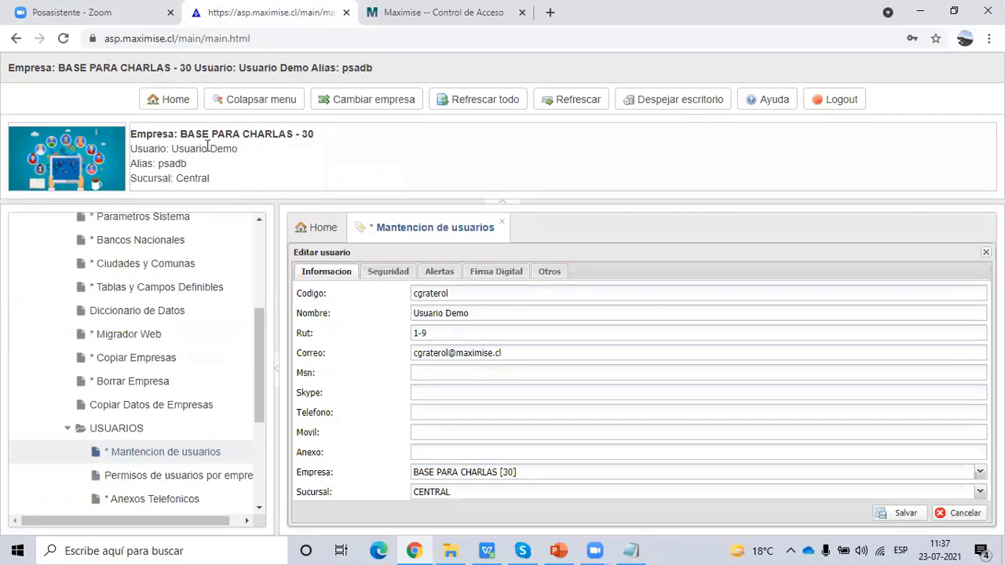
drag(237, 148, 170, 149)
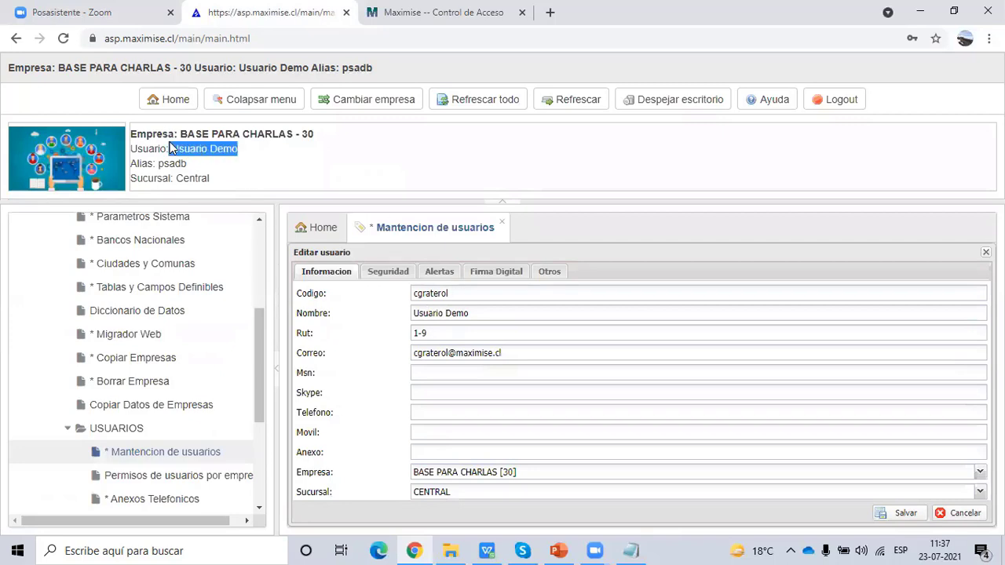
click(441, 337)
click(521, 355)
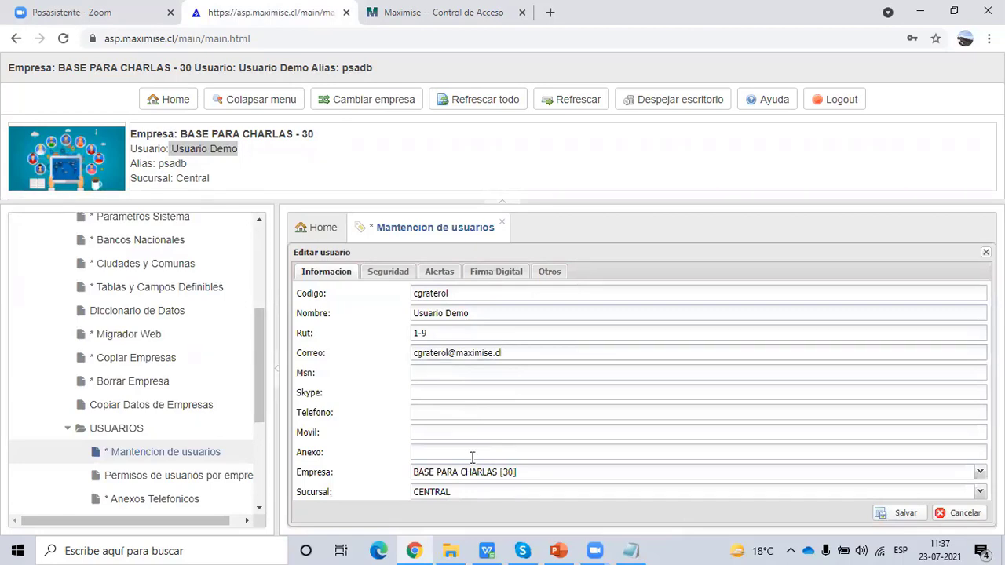
click(703, 102)
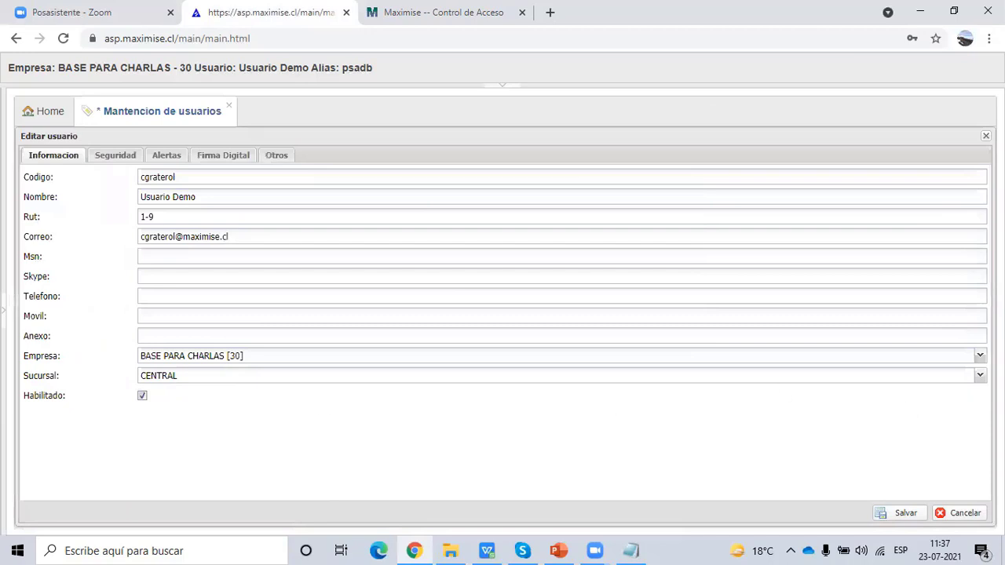
- Keep company BASE PARA CHARLAS [30] and branch CENTRAL, enable the user, and view Seguridad
click(979, 358)
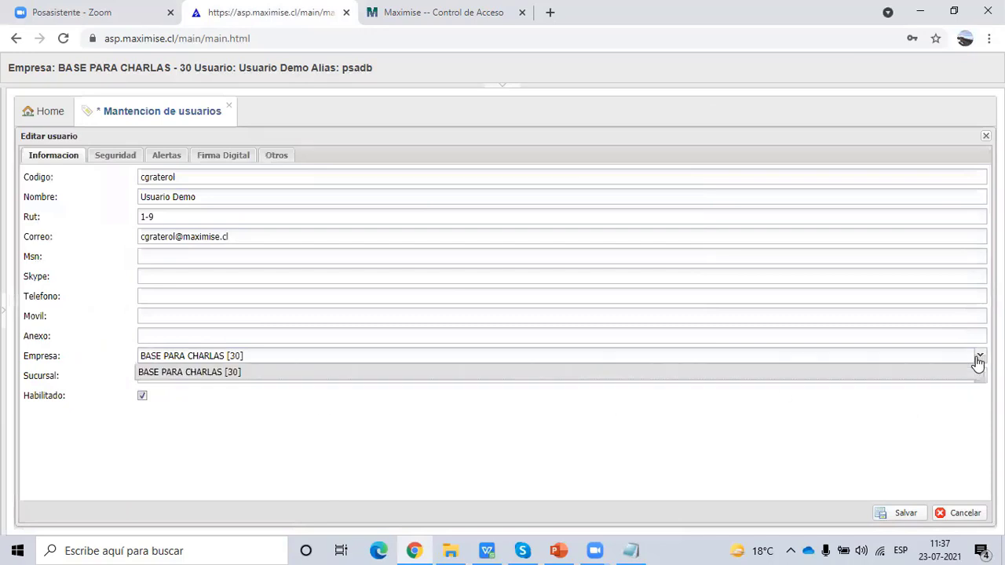
click(980, 358)
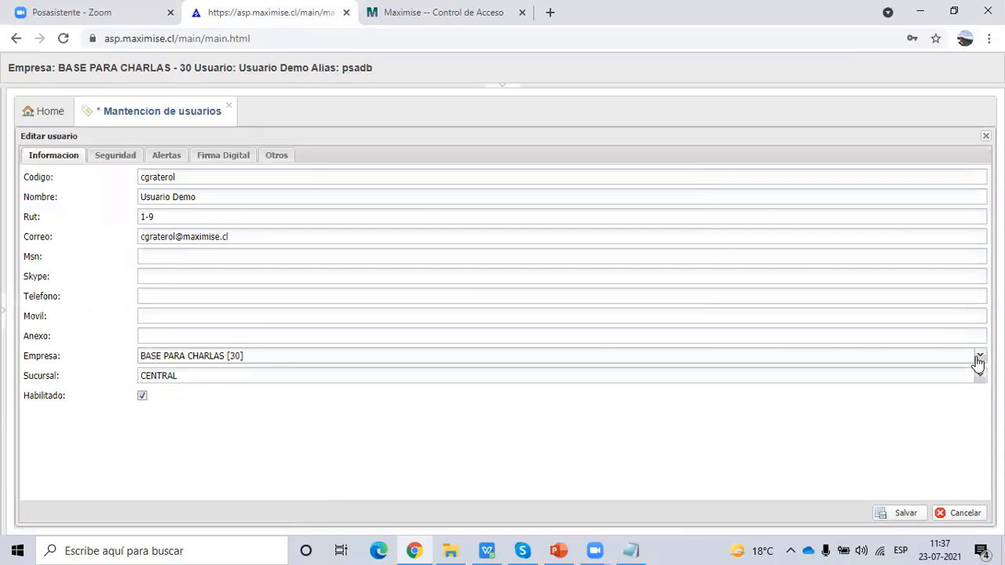
click(246, 357)
click(251, 375)
click(251, 377)
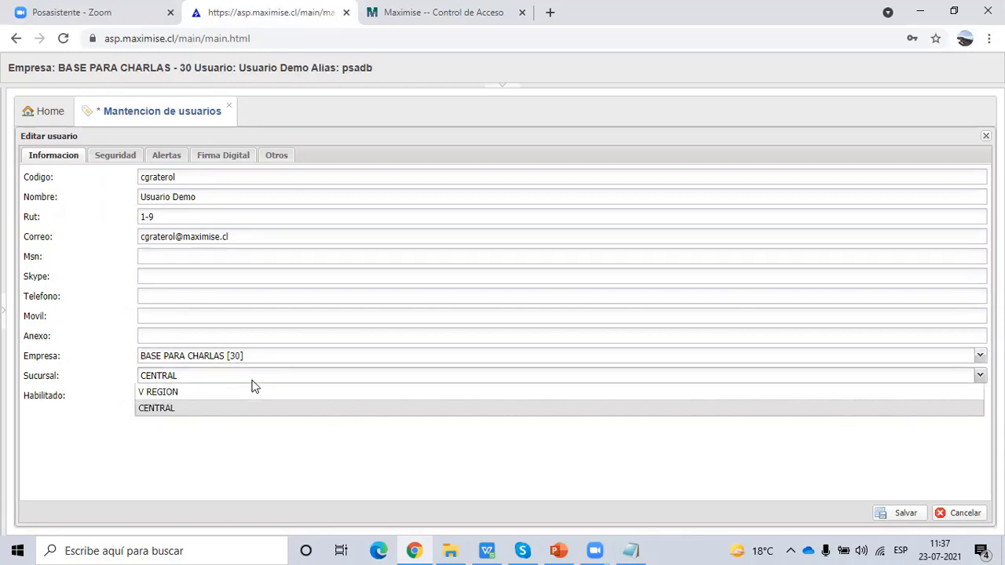
click(101, 415)
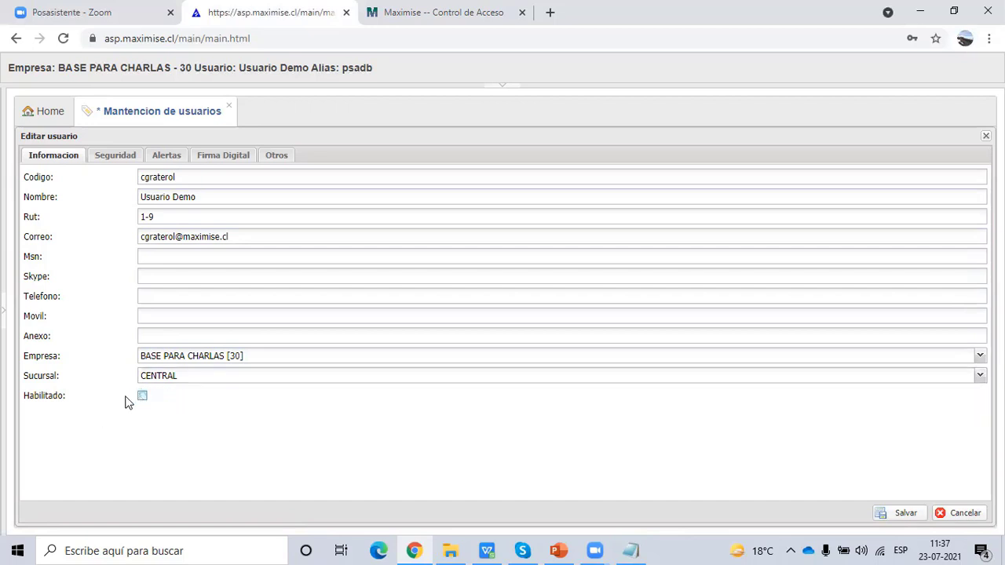
click(140, 398)
click(114, 157)
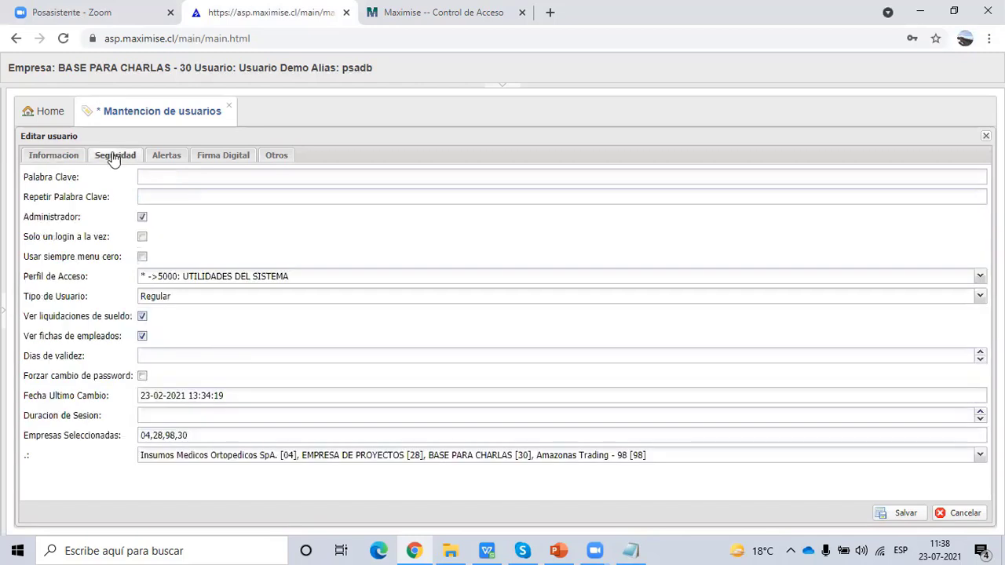
- Tick Administrador for Usuario Demo, keeping access profile 5000: UTILIDADES DEL SISTEMA
click(167, 177)
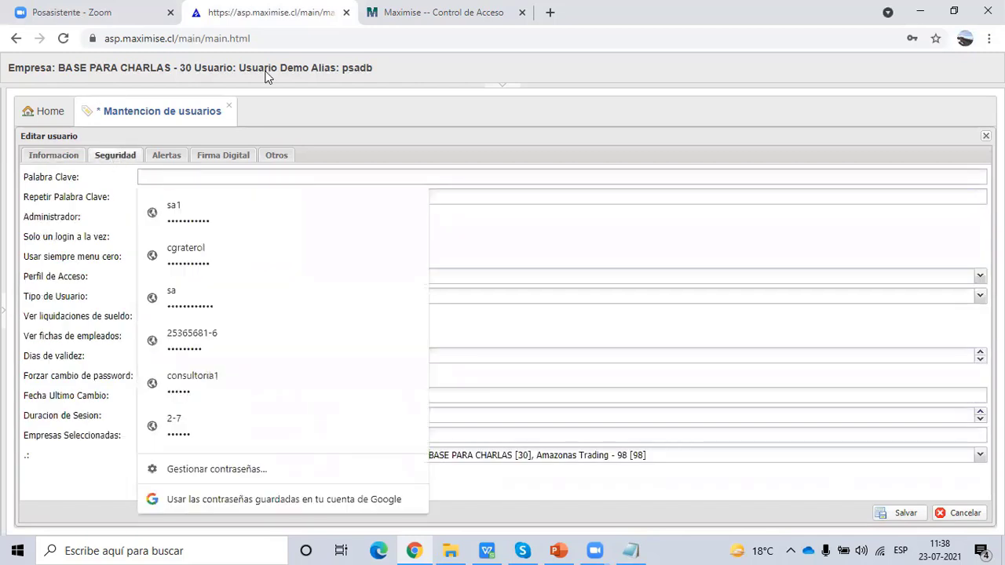
key(ctrl+Tab)
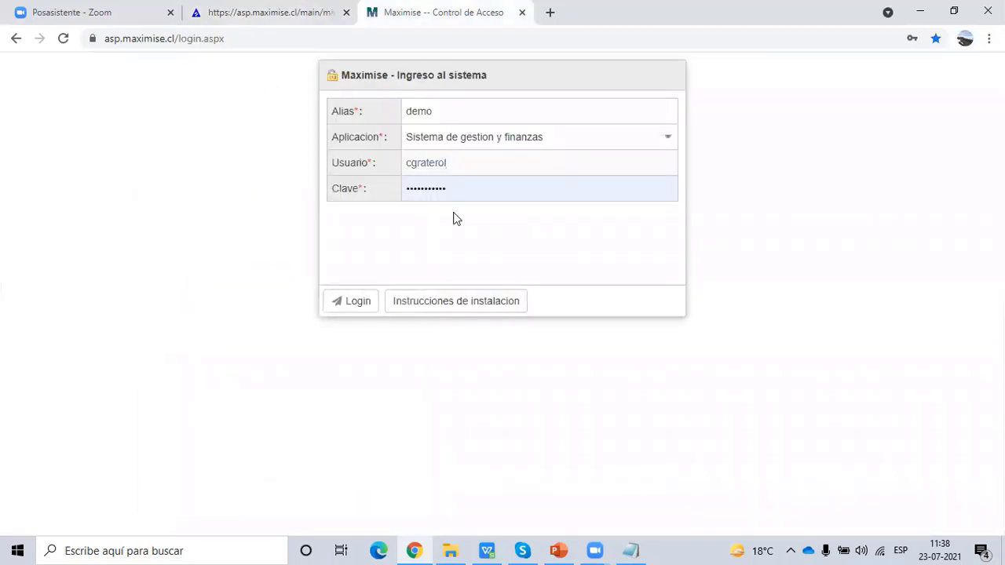
click(235, 11)
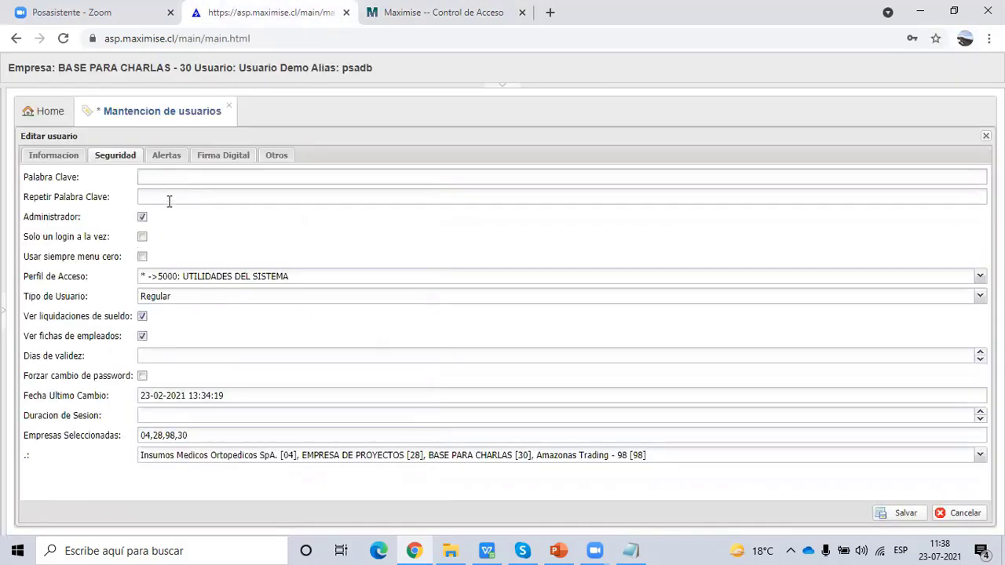
click(143, 217)
- Keep the access profile at 5000: UTILIDADES DEL SISTEMA and list the user types Regular through Externo
click(193, 280)
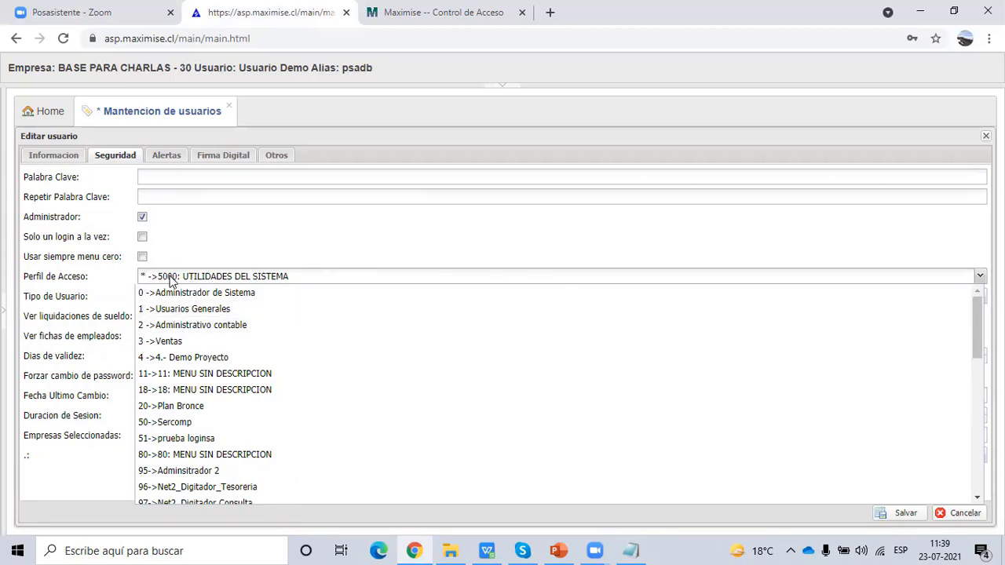
drag(978, 328, 958, 474)
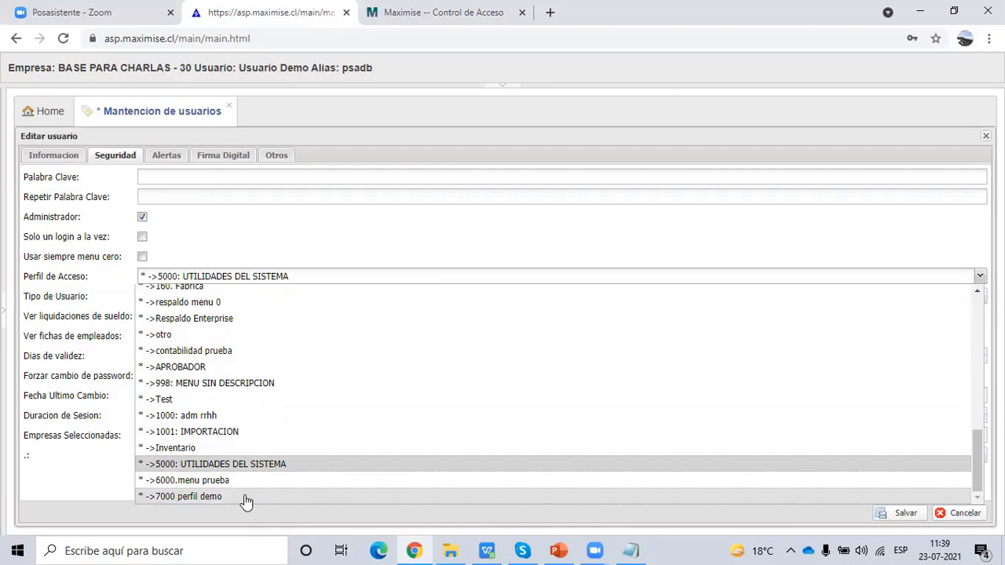
click(272, 249)
click(186, 302)
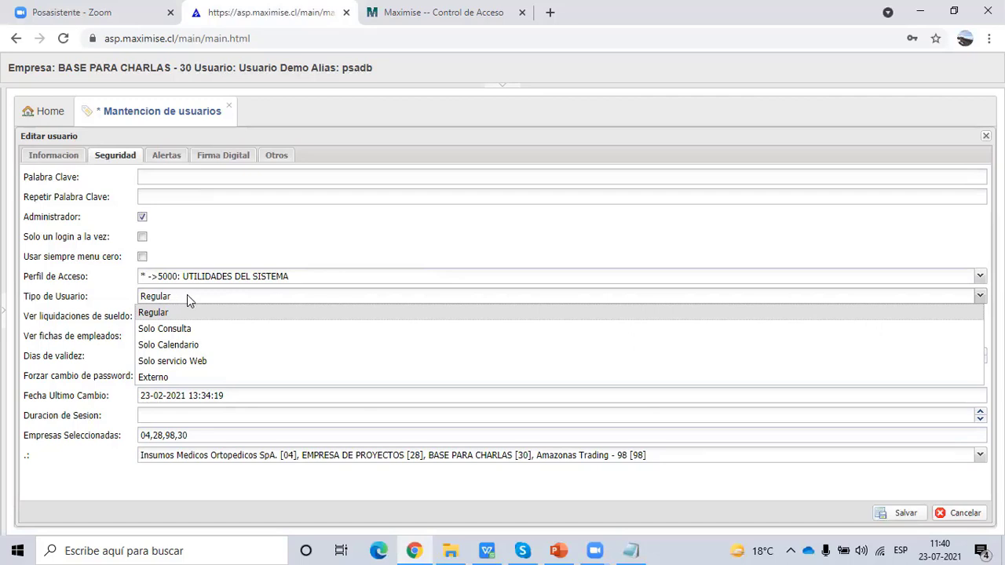
- Keep the user type Regular and review the validity days, last password change and session duration fields
click(314, 257)
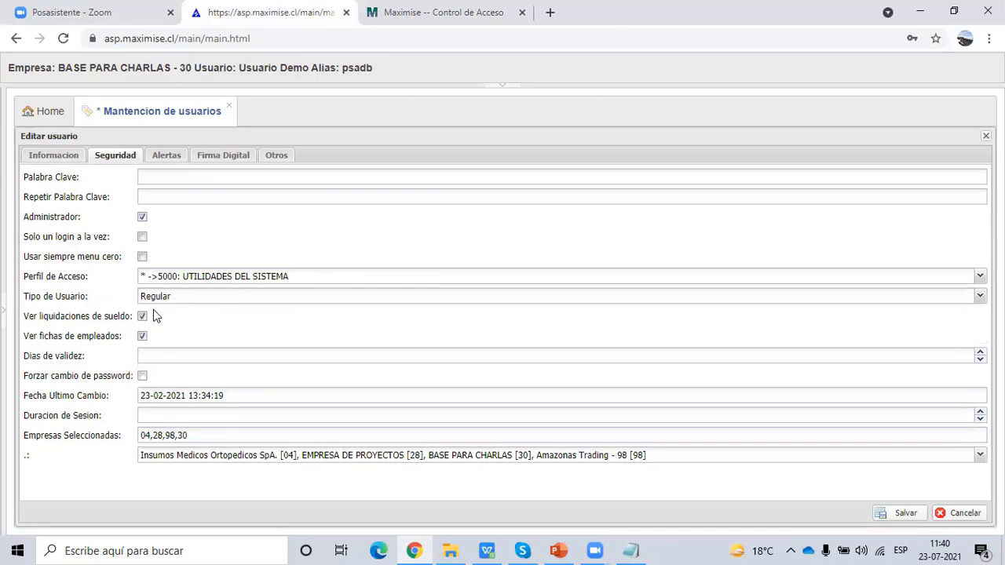
click(154, 353)
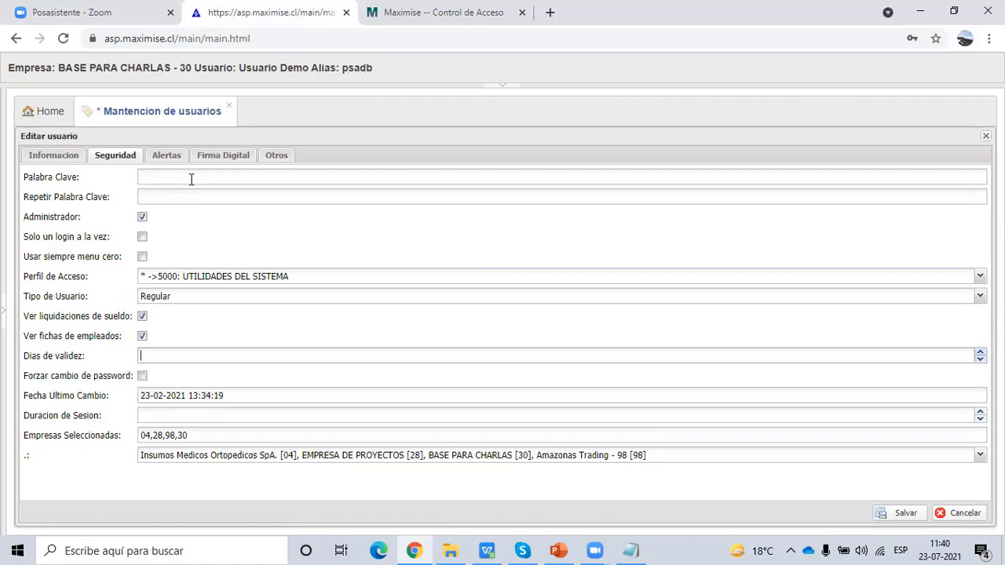
drag(240, 396, 114, 428)
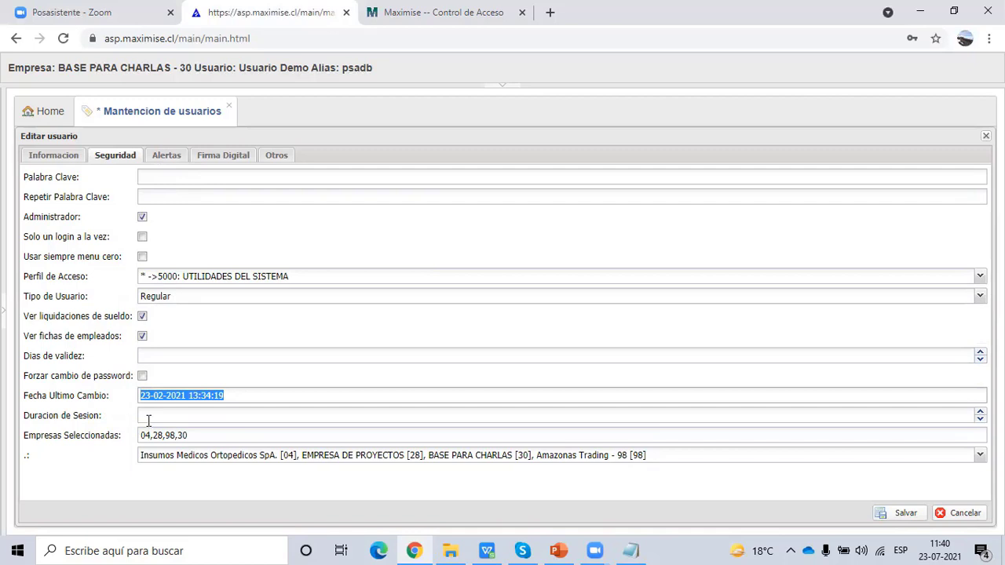
click(147, 416)
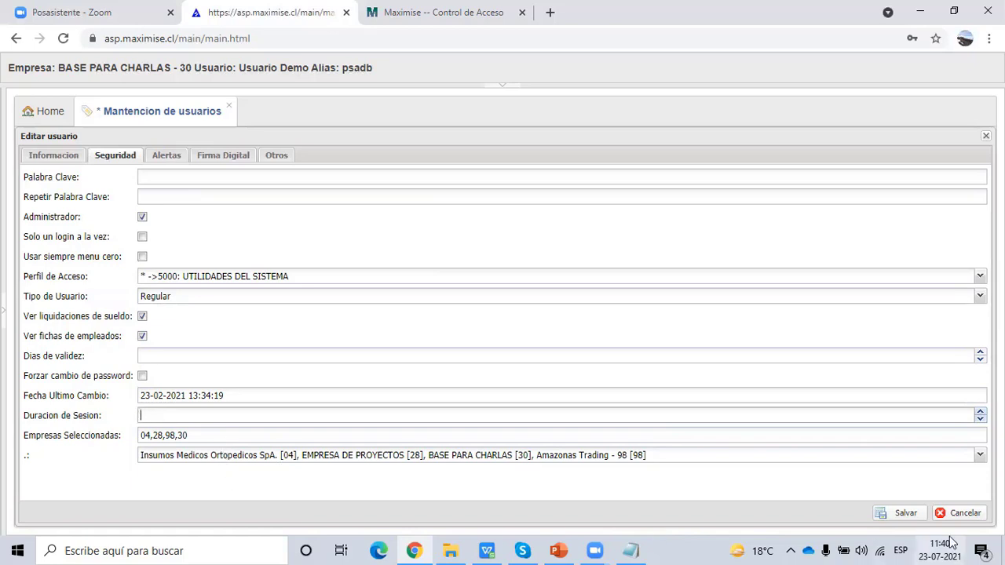
- Check the accessible companies list without changes, then display the user's Alertas settings
click(979, 456)
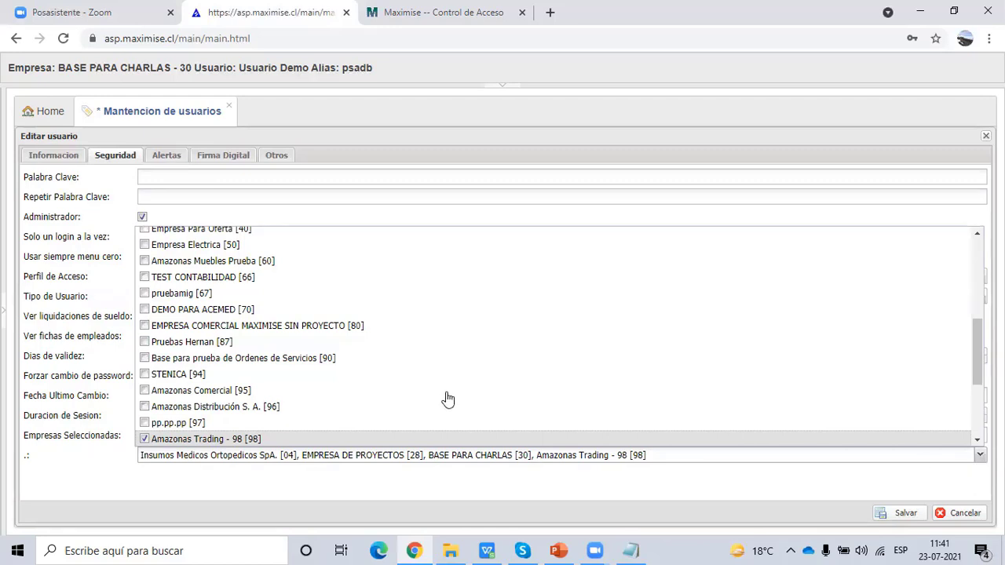
scroll(322, 369, up, 5)
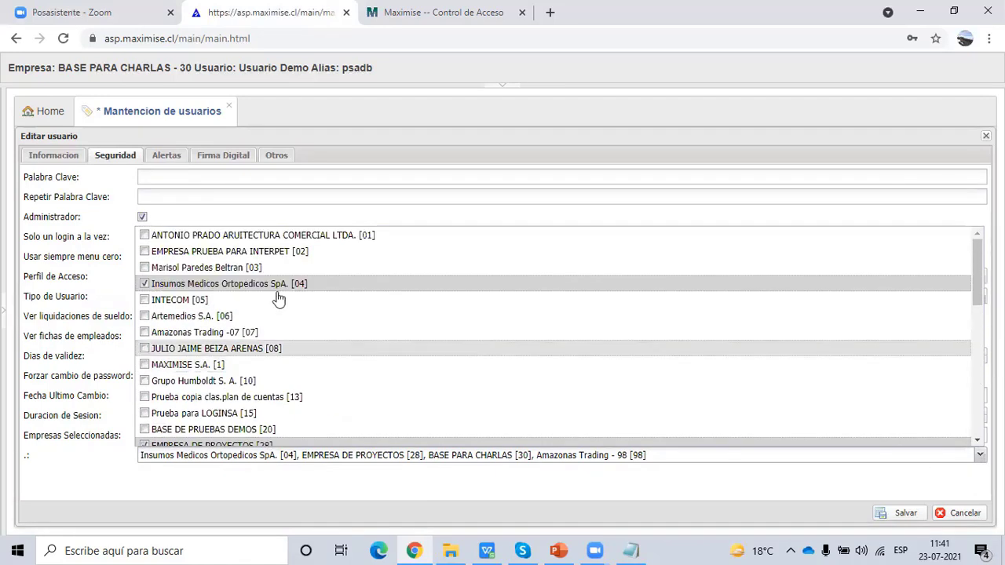
click(577, 499)
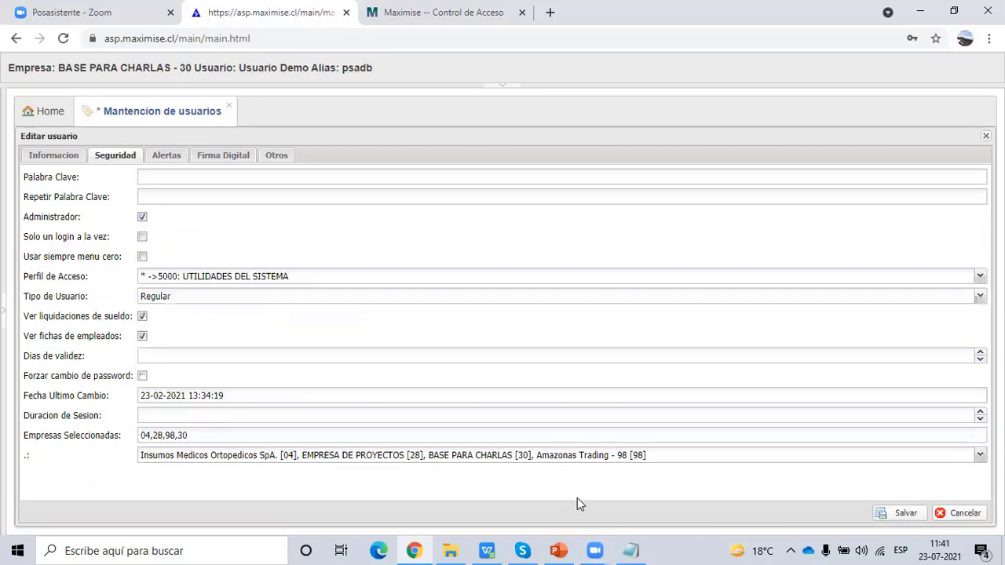
click(165, 157)
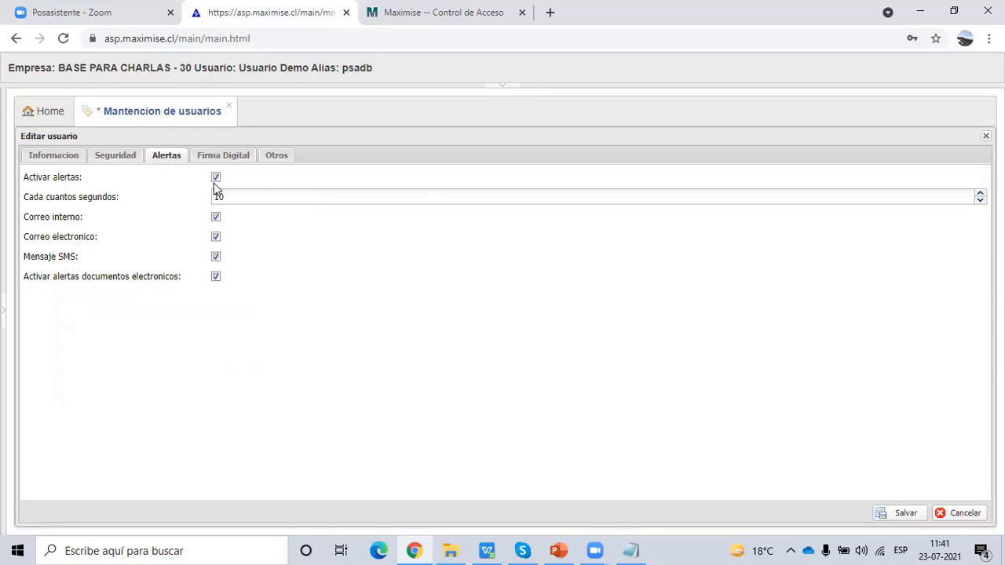
- Select the 10-second alert interval, then view the user's Firma Digital section
double_click(236, 196)
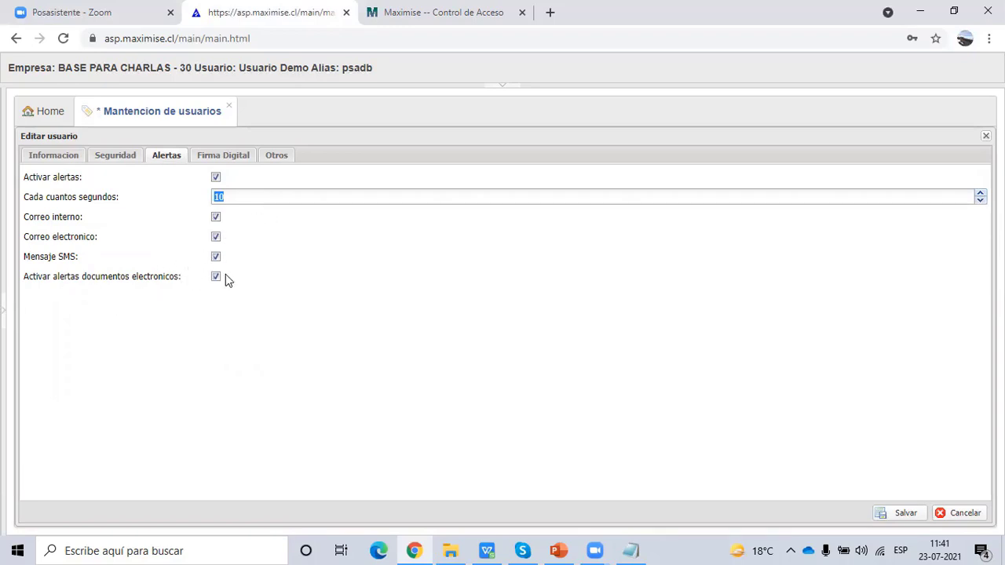
click(214, 156)
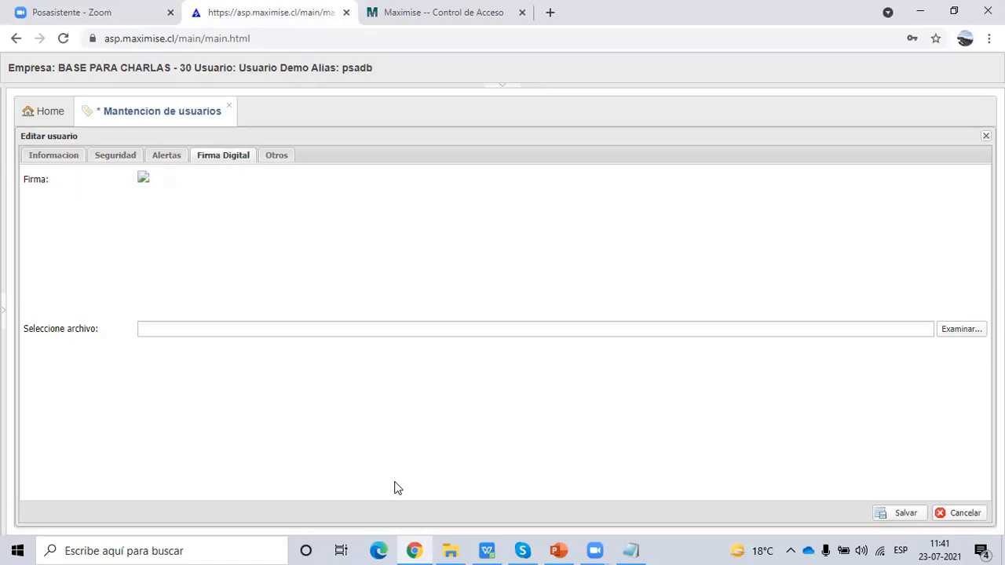
- Cycle through the Otros, Firma Digital, Alertas and Informacion tabs, ending on Seguridad
click(273, 161)
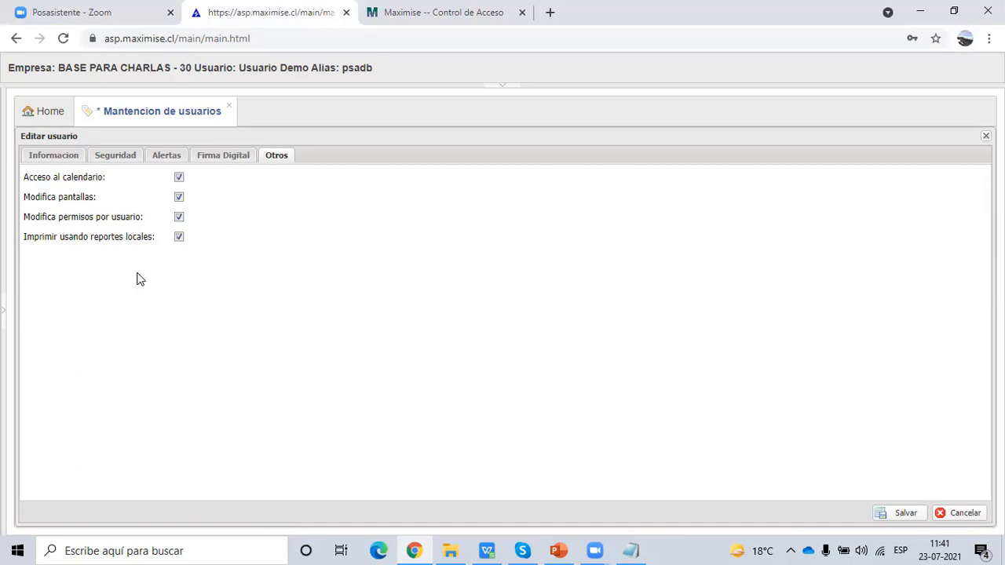
click(222, 157)
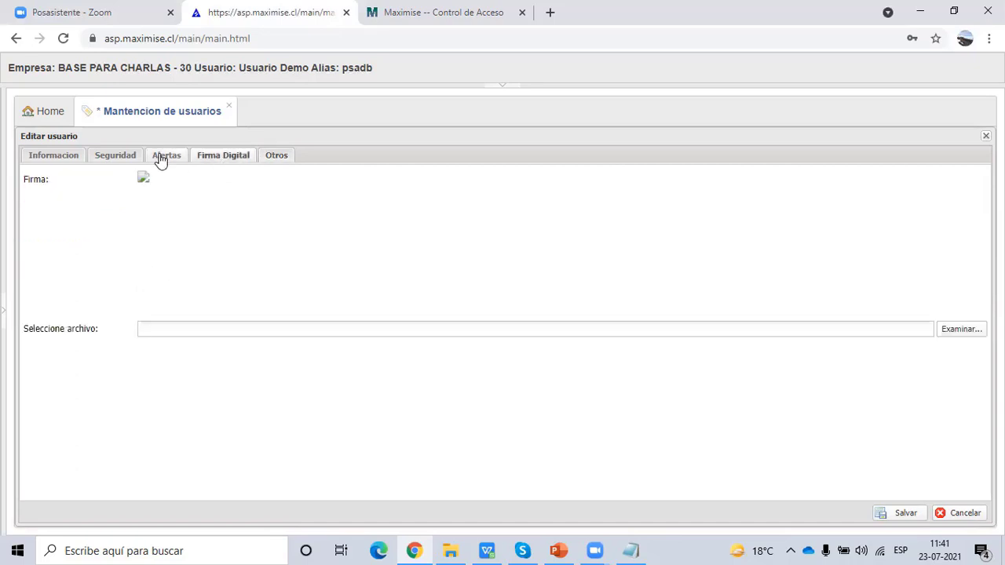
click(161, 157)
click(96, 159)
click(43, 157)
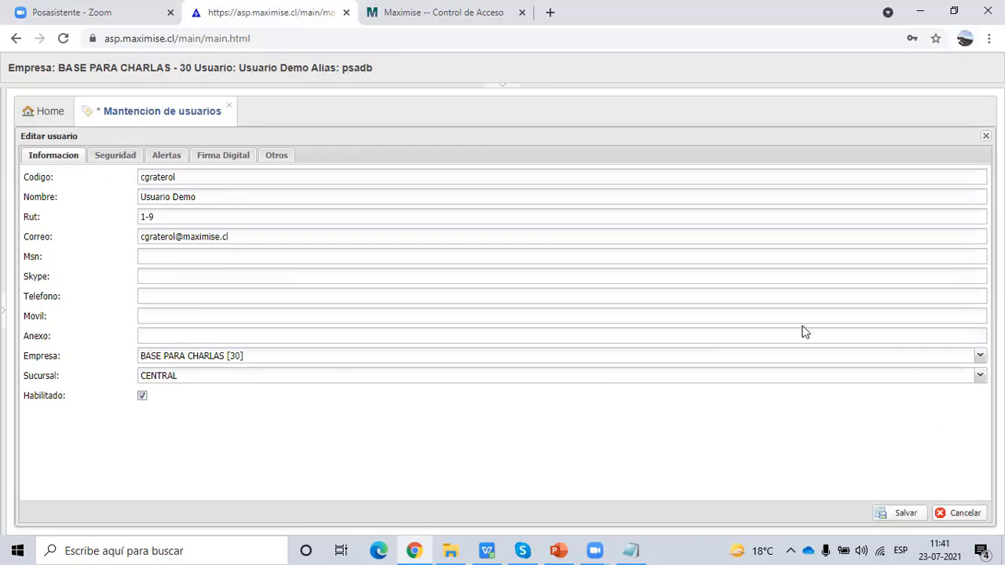
click(116, 154)
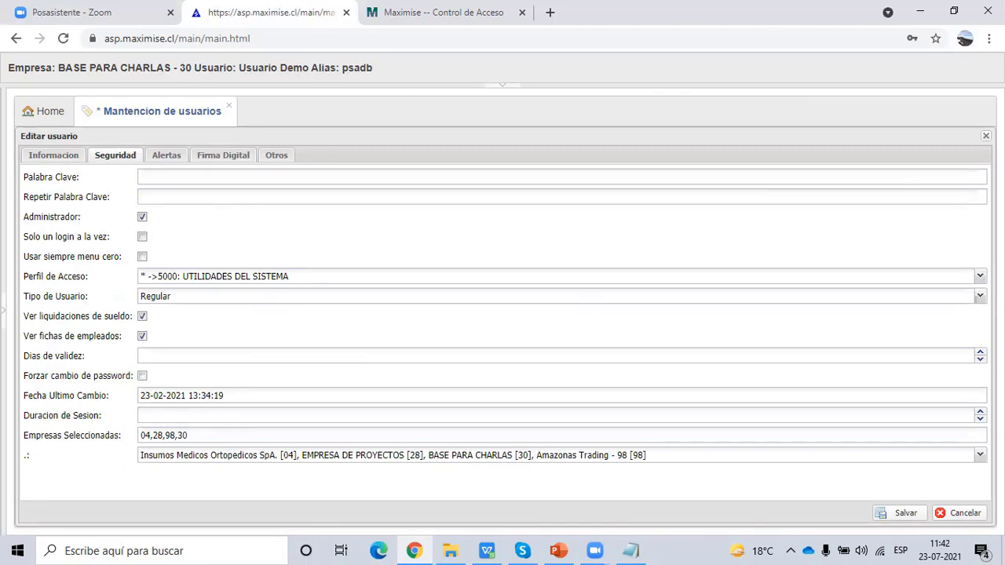
- Close the user editing form and open the Permisos por Usuario window from the navigation tree
click(986, 136)
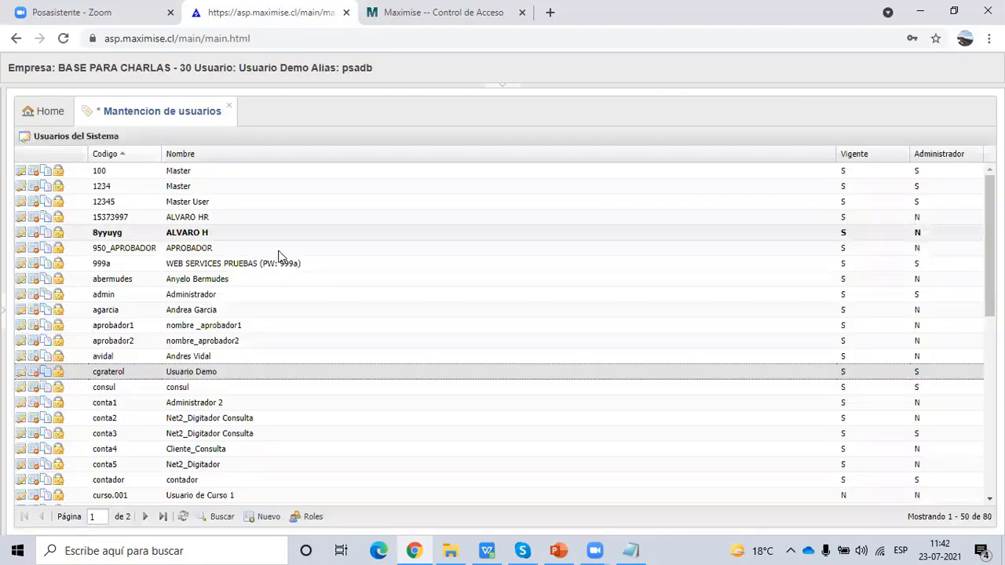
click(3, 313)
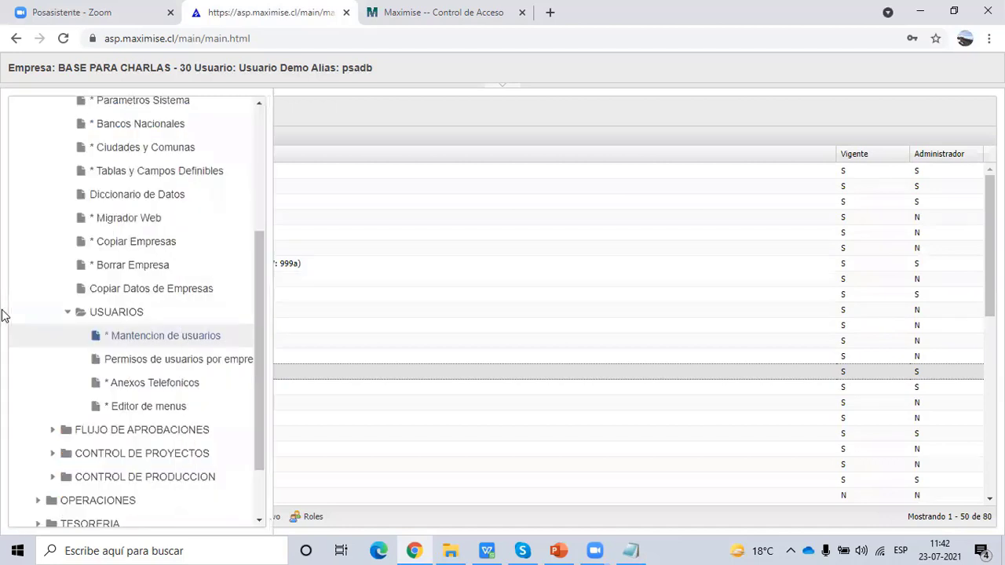
click(186, 359)
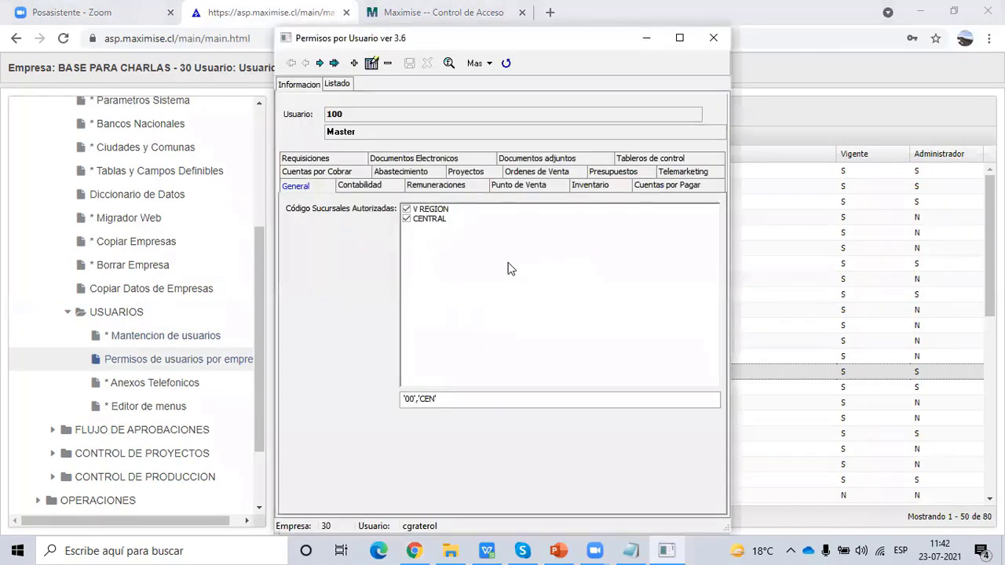
click(336, 84)
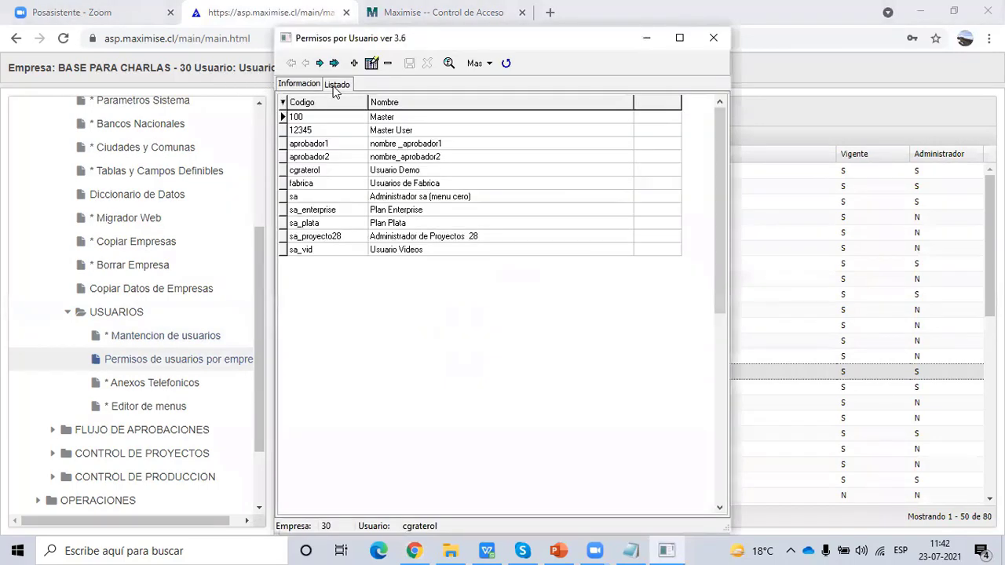
click(354, 63)
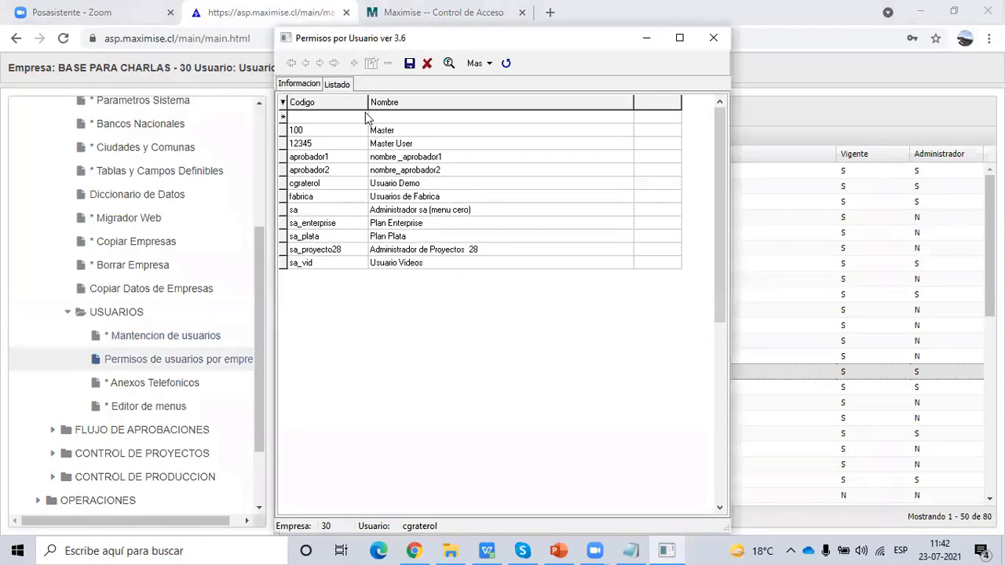
click(310, 84)
- Search users for 'usu' and load Usuario Demo, showing branches V REGION and CENTRAL
click(694, 114)
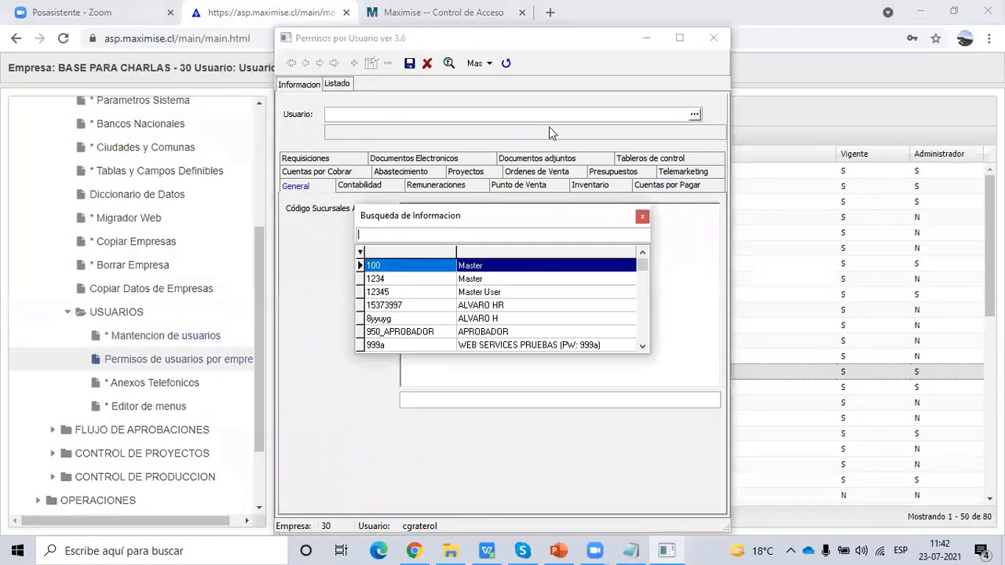
text(c)
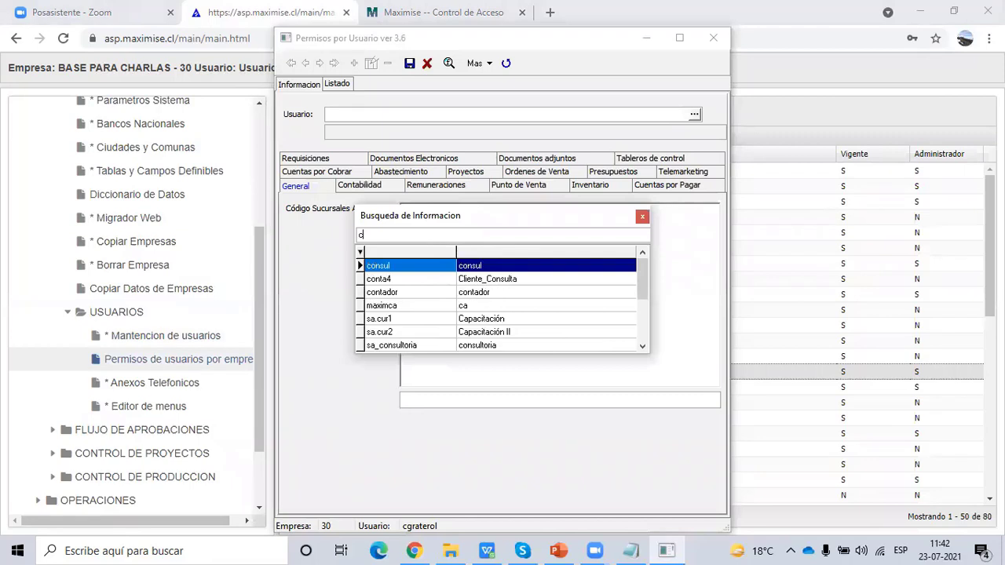
text(a)
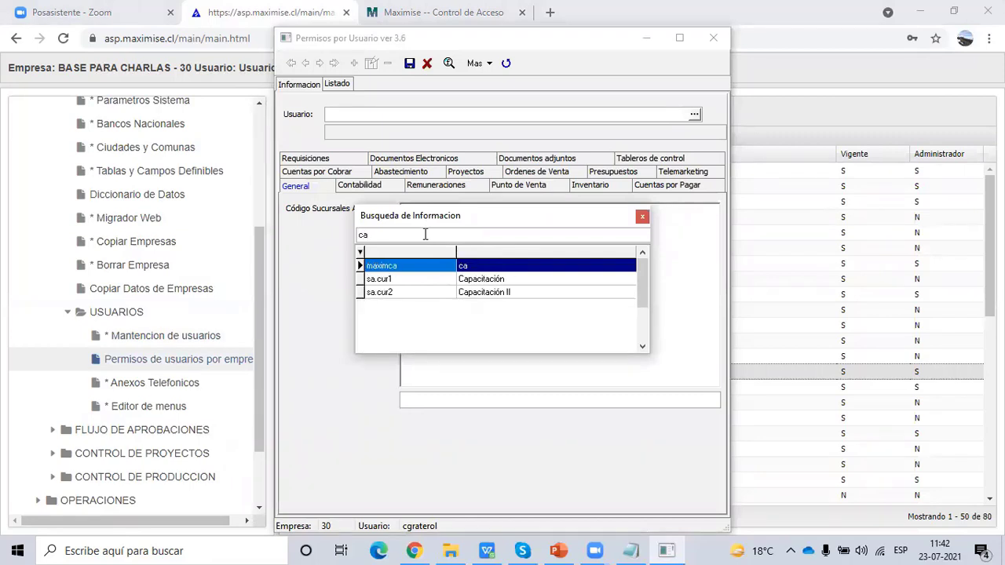
key(BackSpace)
key(BackSpace)
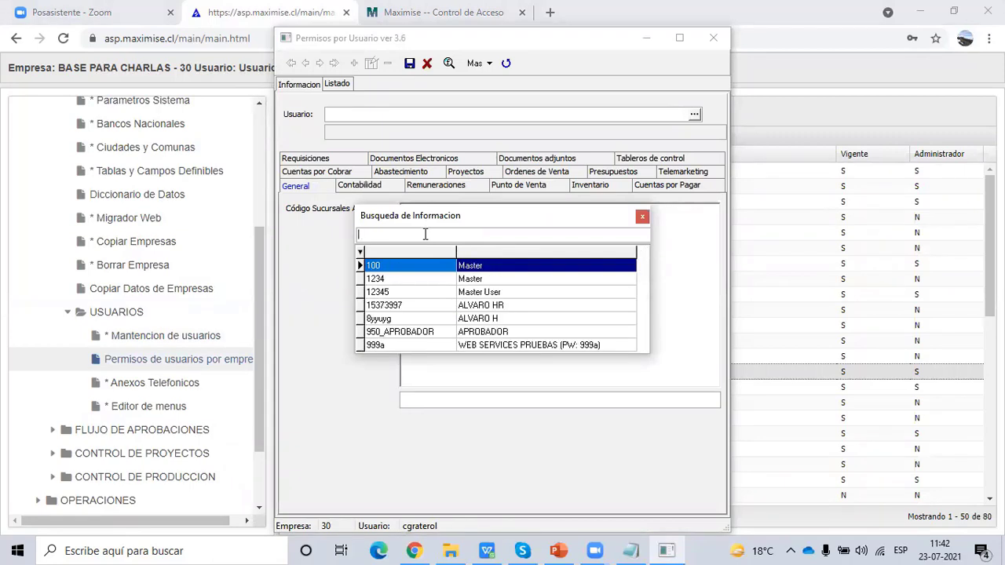
text(cgra)
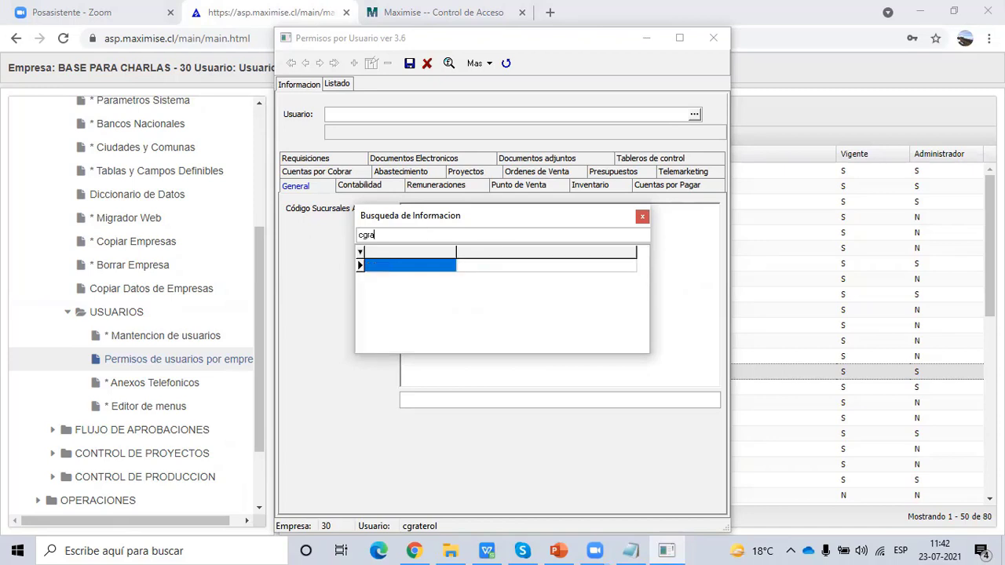
key(BackSpace)
key(BackSpace)
key(BackSpace)
key(BackSpace)
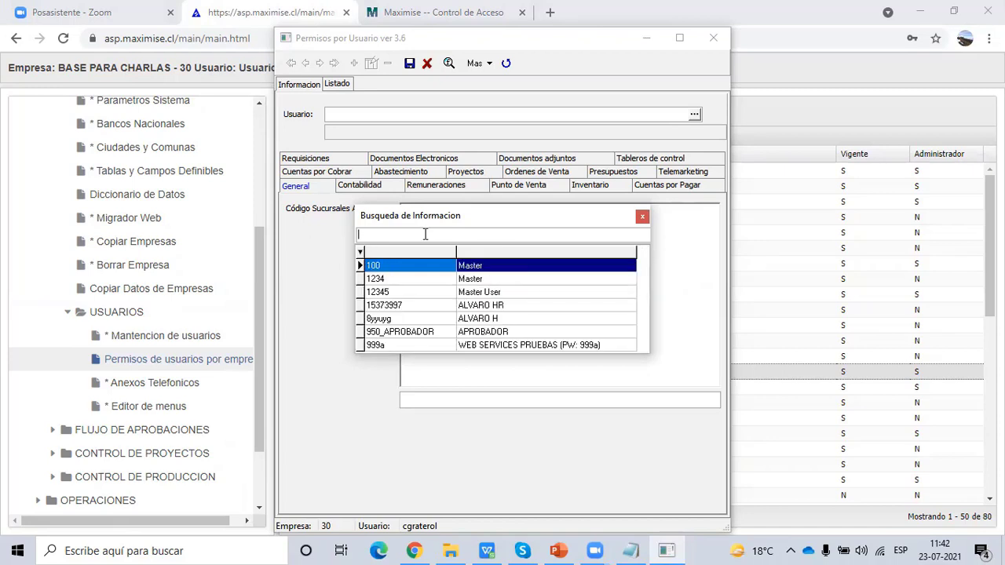
text(usu)
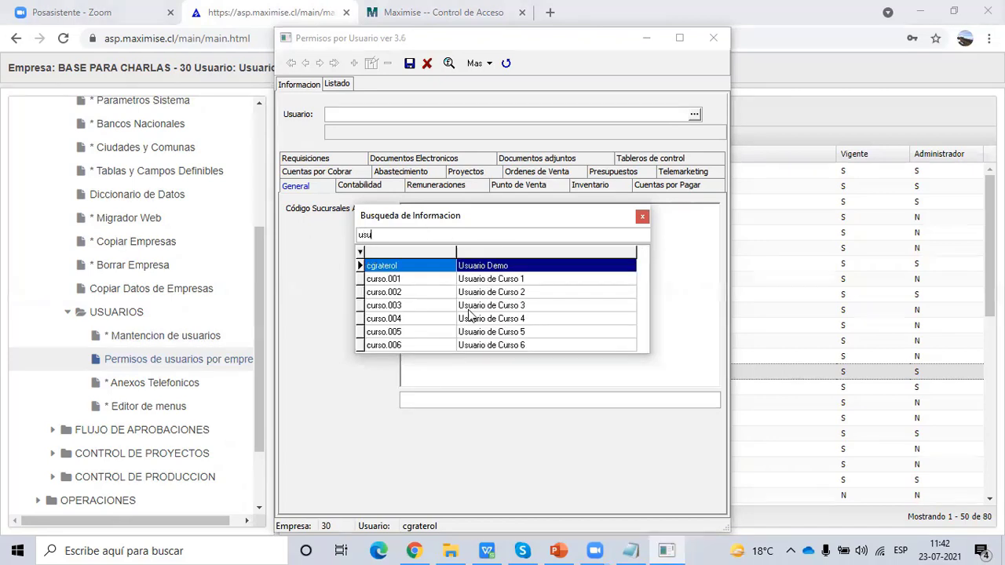
double_click(432, 267)
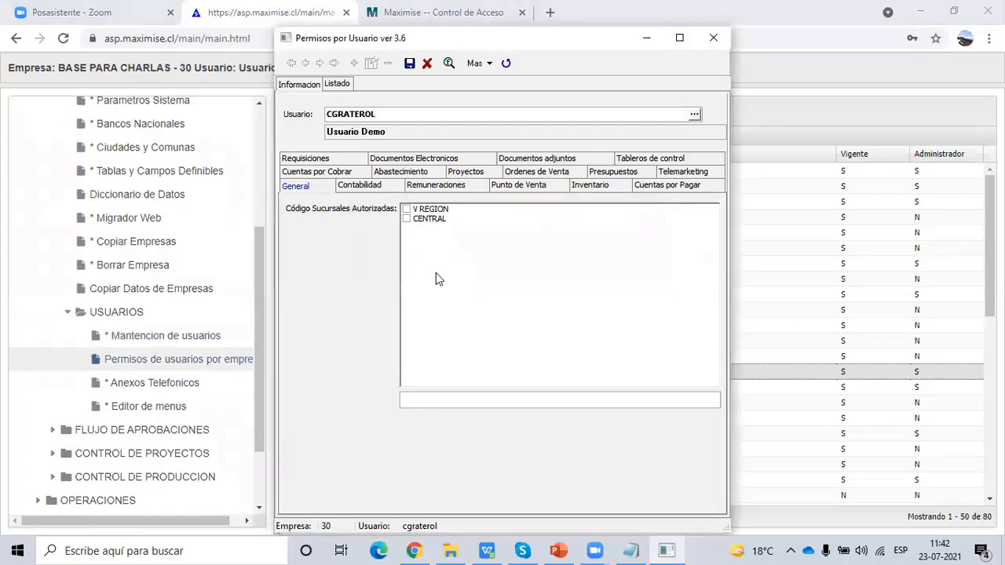
- Grant Usuario Demo only Permite Acceso and Permite Modificar on Requisiciones
click(318, 160)
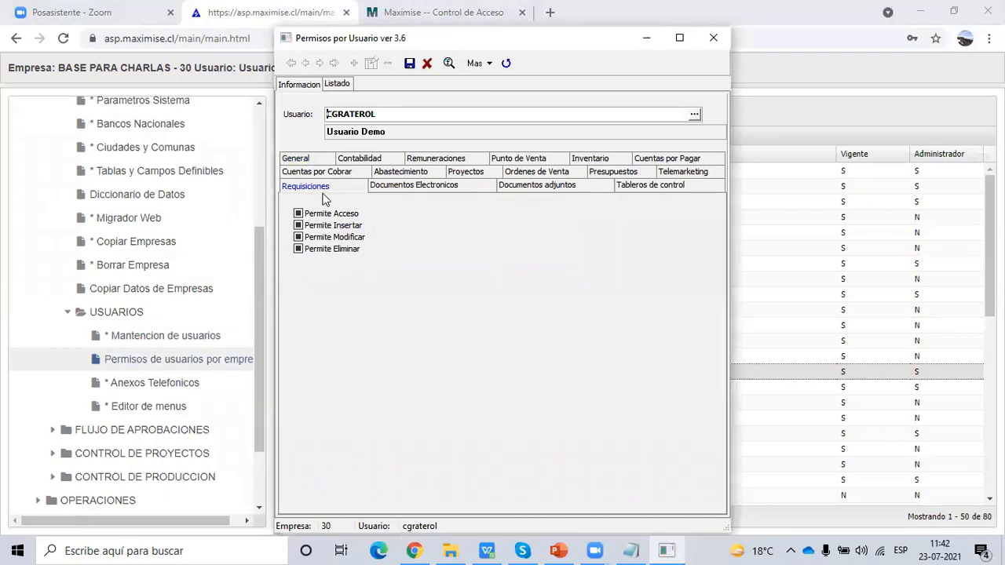
click(415, 189)
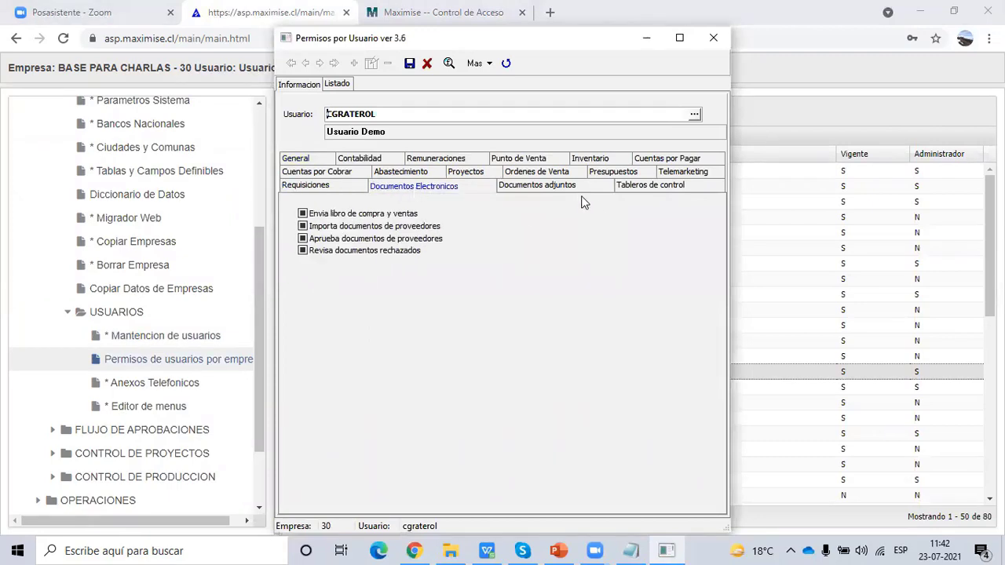
click(319, 186)
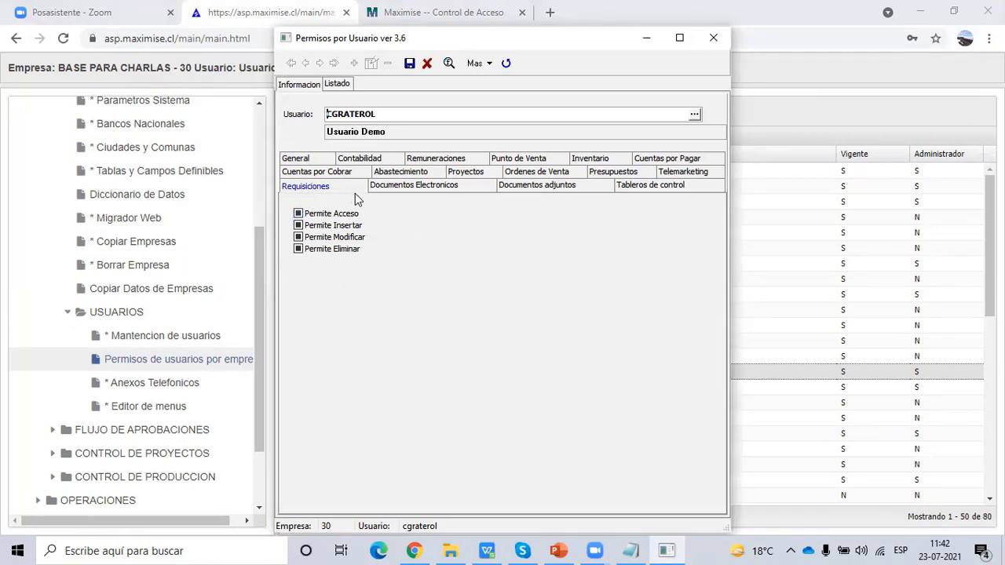
click(335, 214)
click(335, 228)
click(333, 239)
click(322, 252)
click(318, 249)
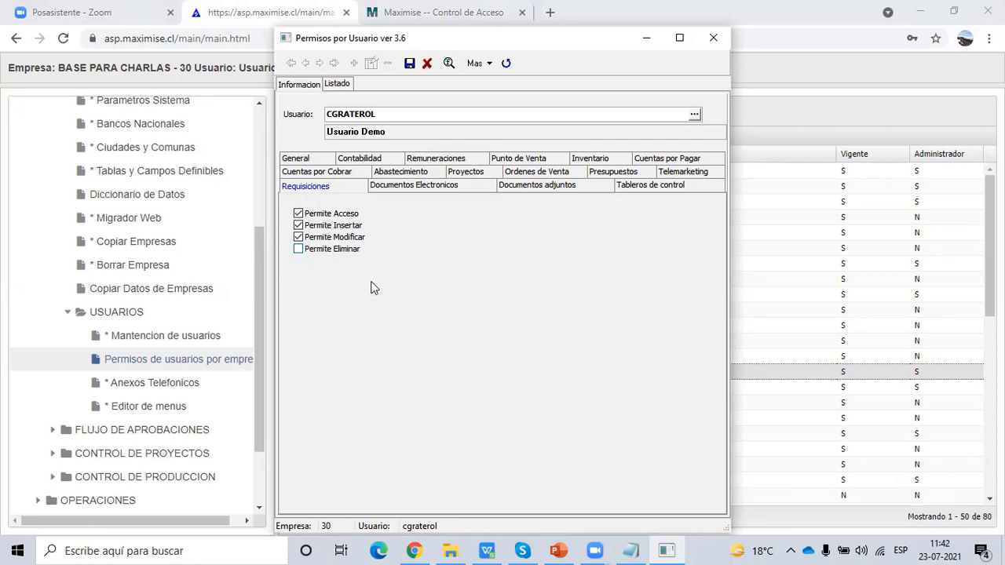
click(336, 227)
- Allow importing, approving and reviewing rejected supplier documents, plus deleting attached documents
click(404, 188)
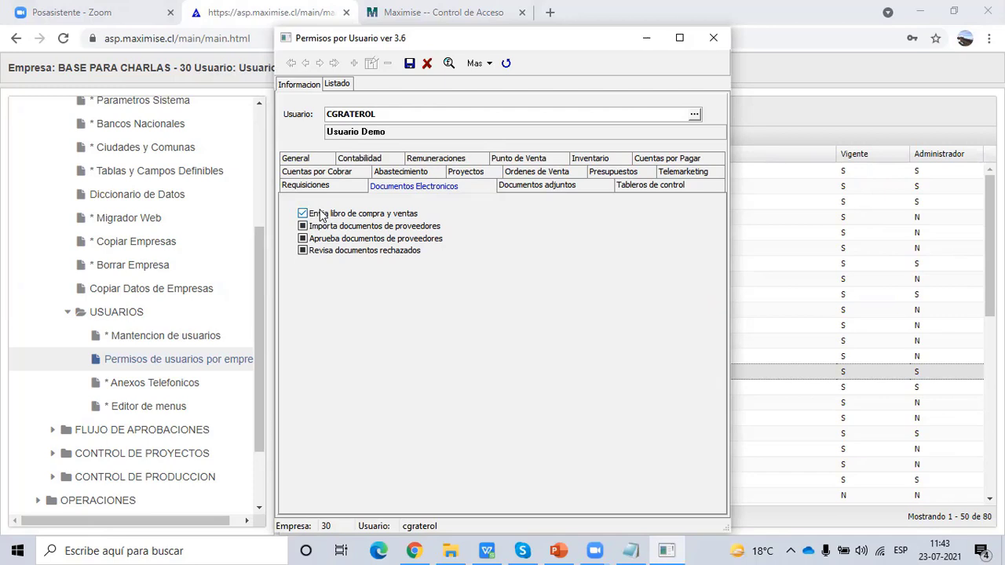
click(317, 227)
click(331, 239)
click(333, 253)
click(566, 185)
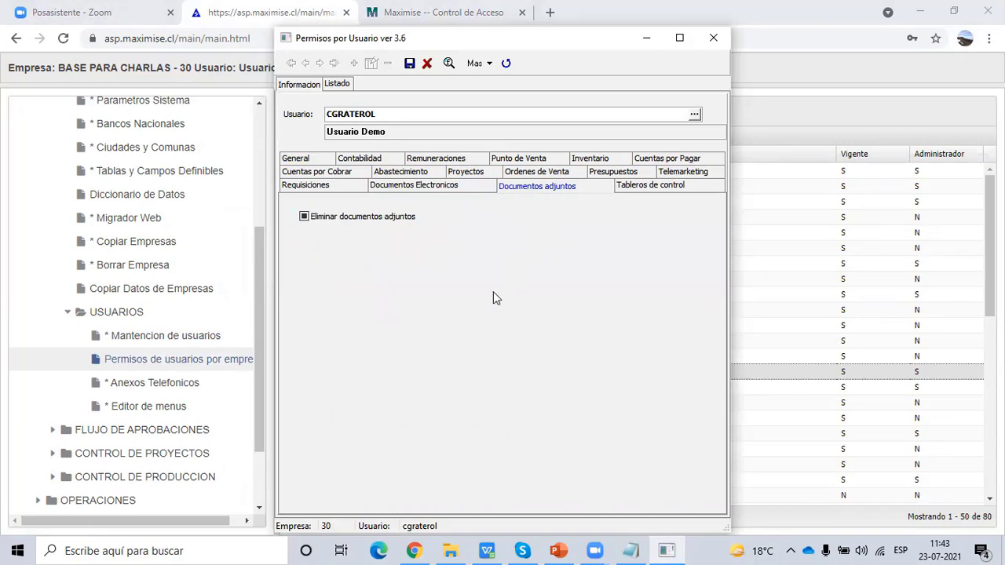
click(328, 221)
- Browse the accounting, payroll, point-of-sale and inventory permissions, then minimise the permissions window
click(372, 162)
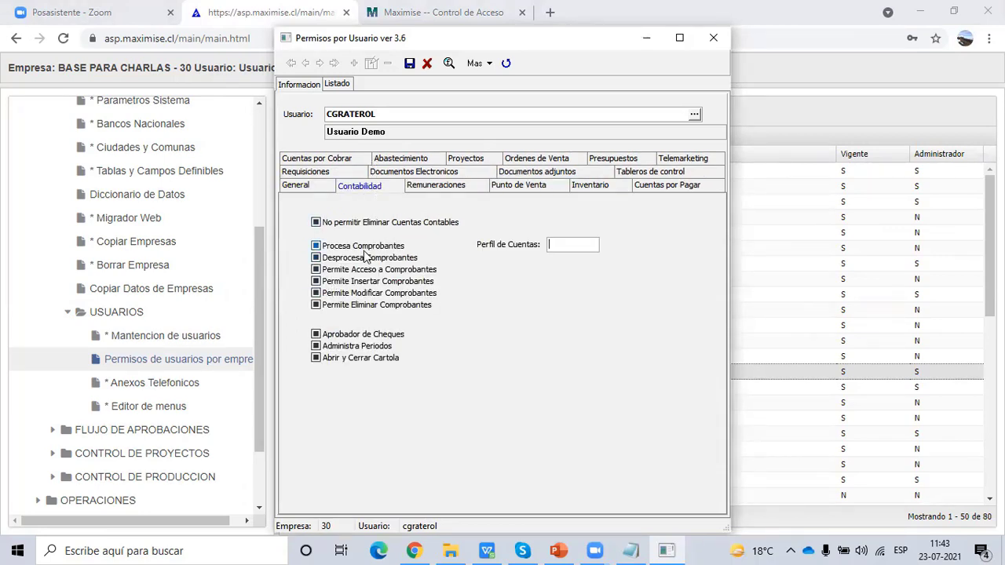
click(430, 187)
click(513, 190)
click(596, 186)
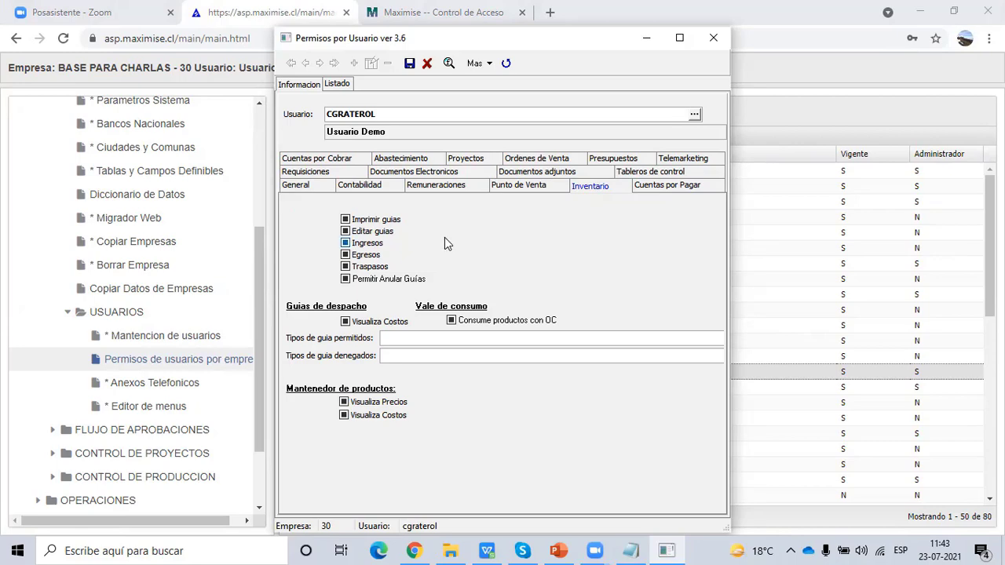
click(642, 40)
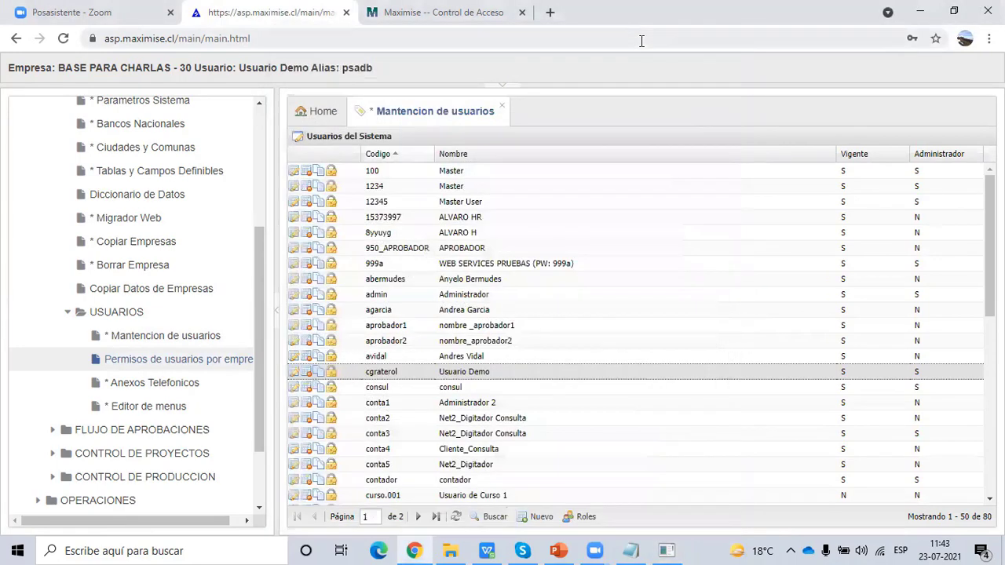
- Close Mantencion de usuarios and open the Editor de menus and Permisos por Usuario windows
click(504, 109)
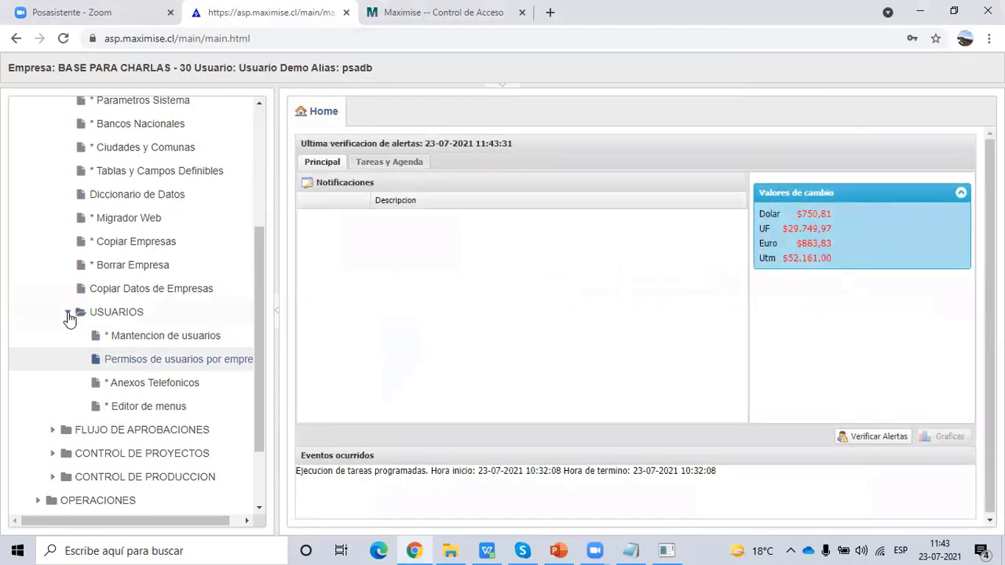
click(67, 313)
scroll(74, 326, up, 1)
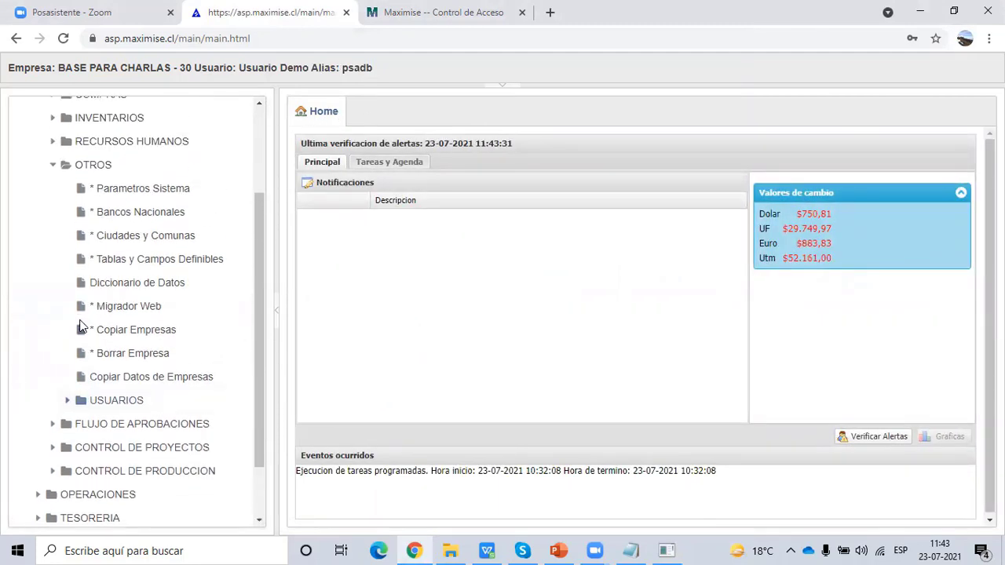
scroll(79, 338, down, 1)
click(68, 327)
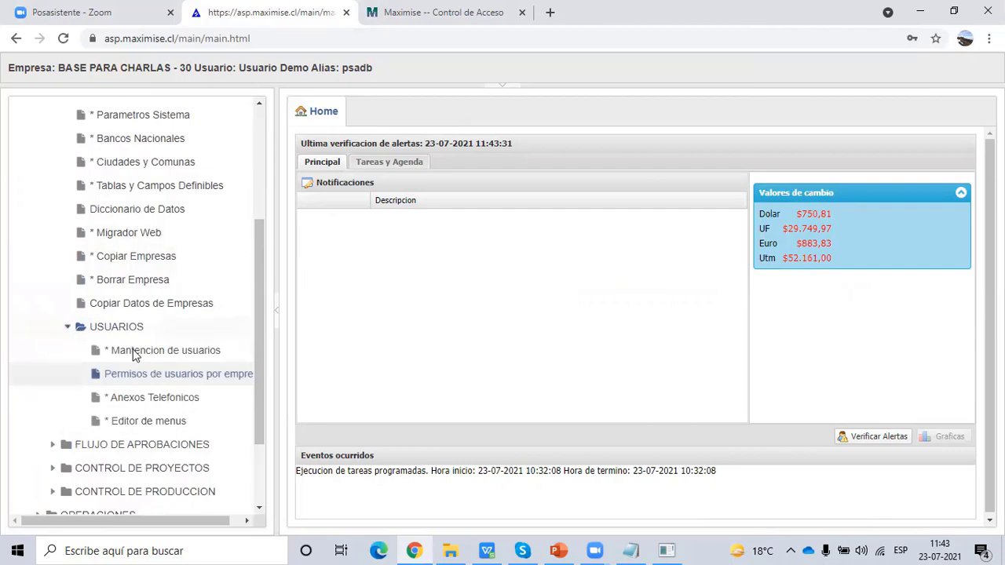
click(153, 422)
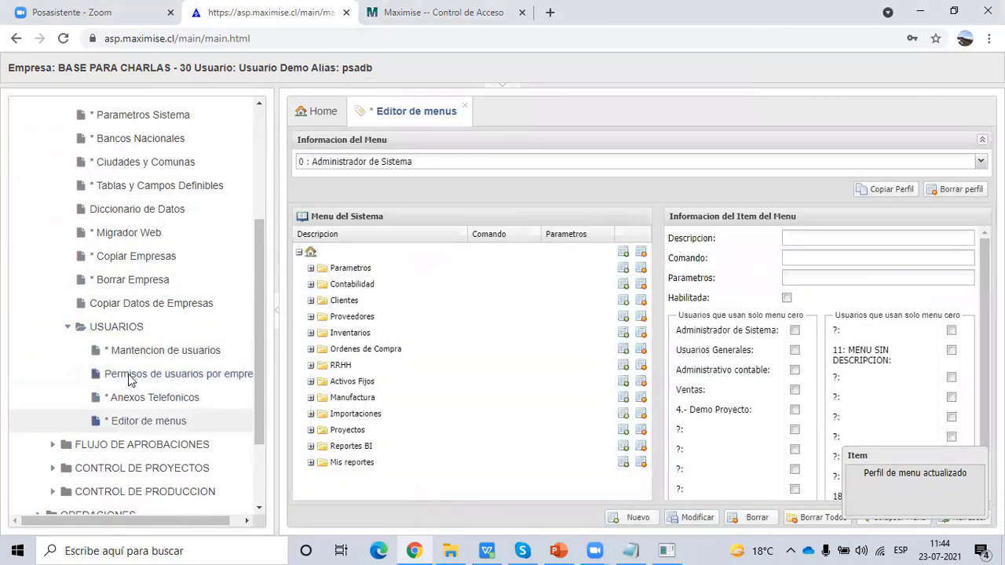
click(132, 381)
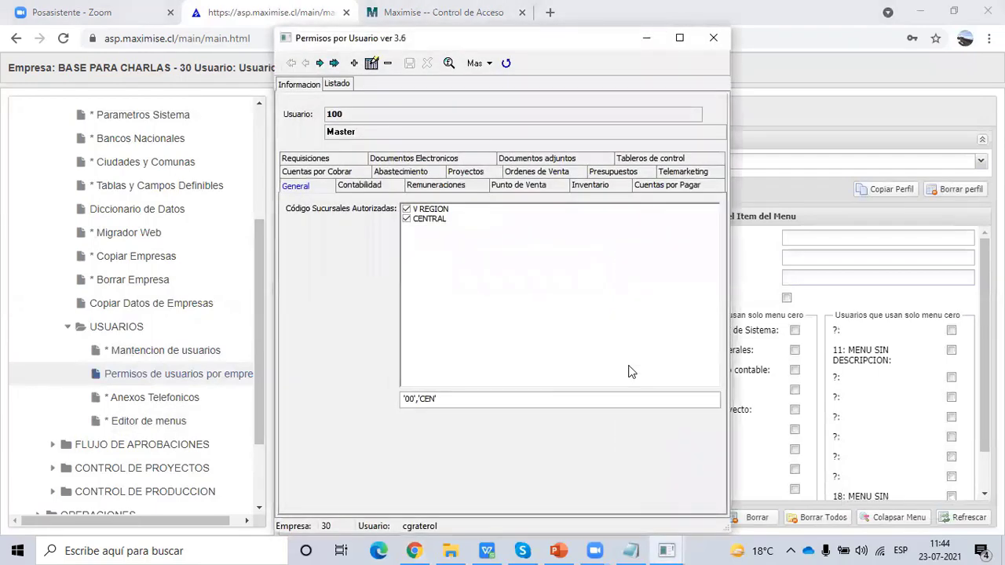
- Load aprobador1's permissions and show the 1 : Usuarios Generales menu tree in the editor
click(340, 85)
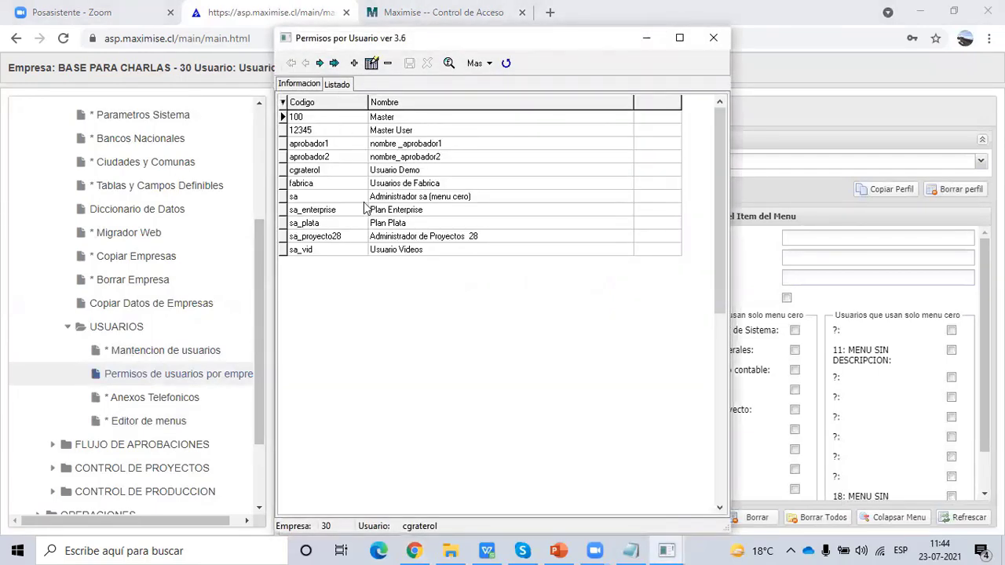
click(342, 145)
click(340, 157)
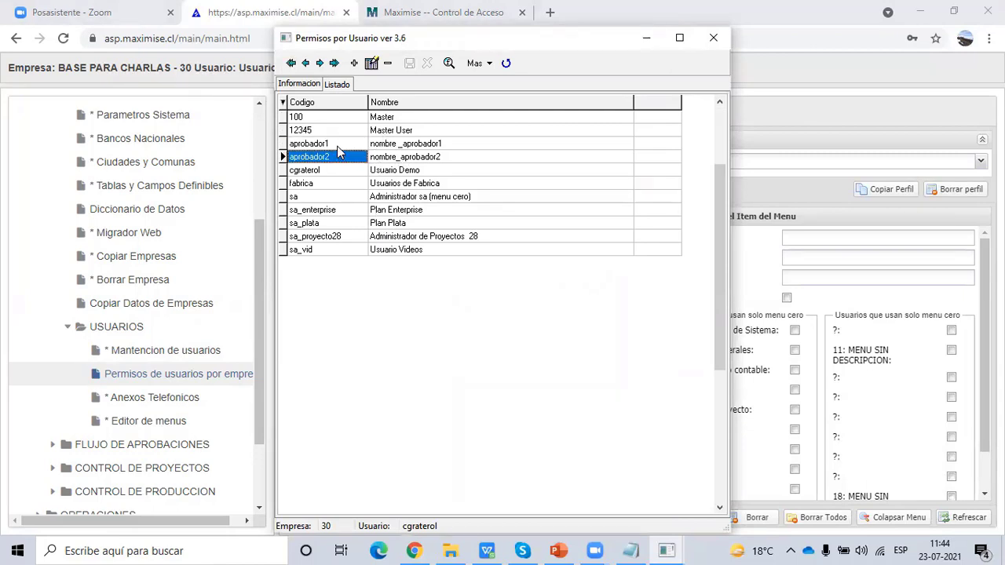
click(337, 145)
click(299, 85)
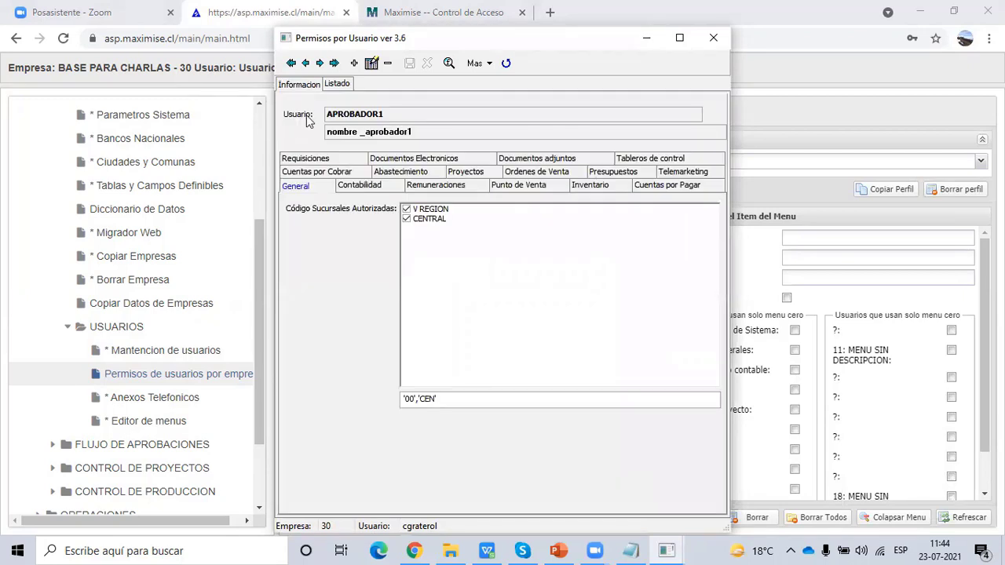
click(489, 65)
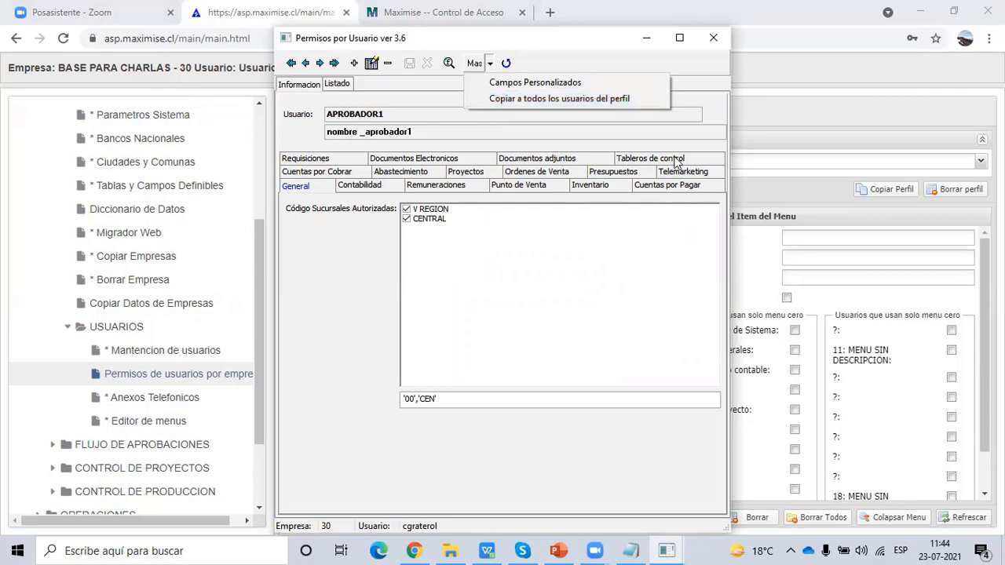
click(767, 162)
click(349, 194)
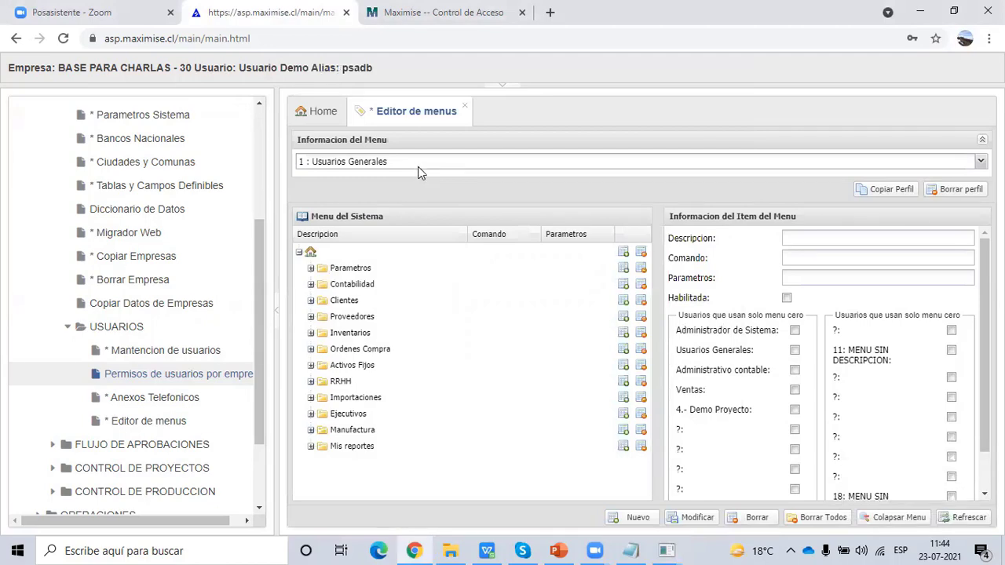
- Open user 1234's security settings from the maintenance list, then return to the menu editor
click(155, 354)
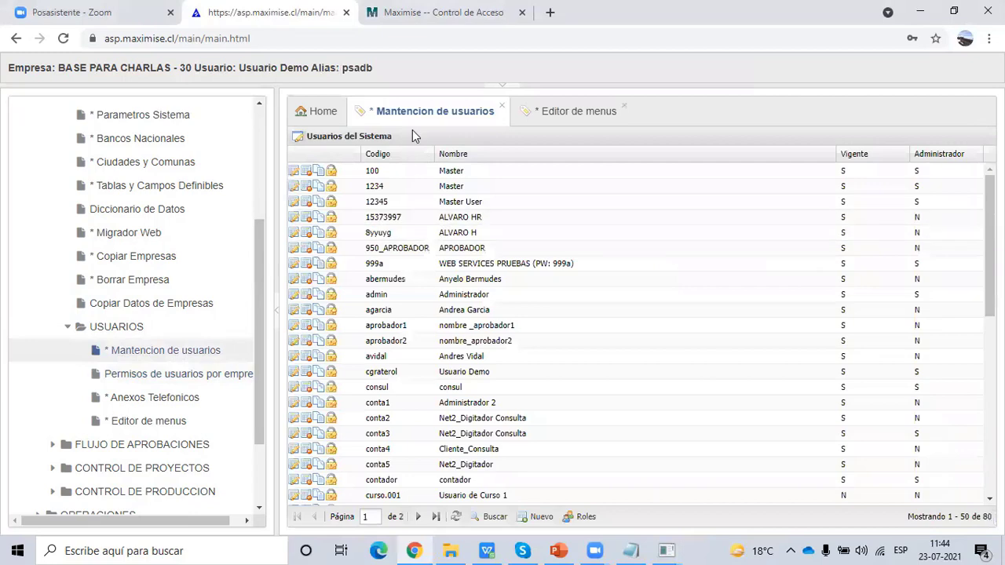
click(293, 186)
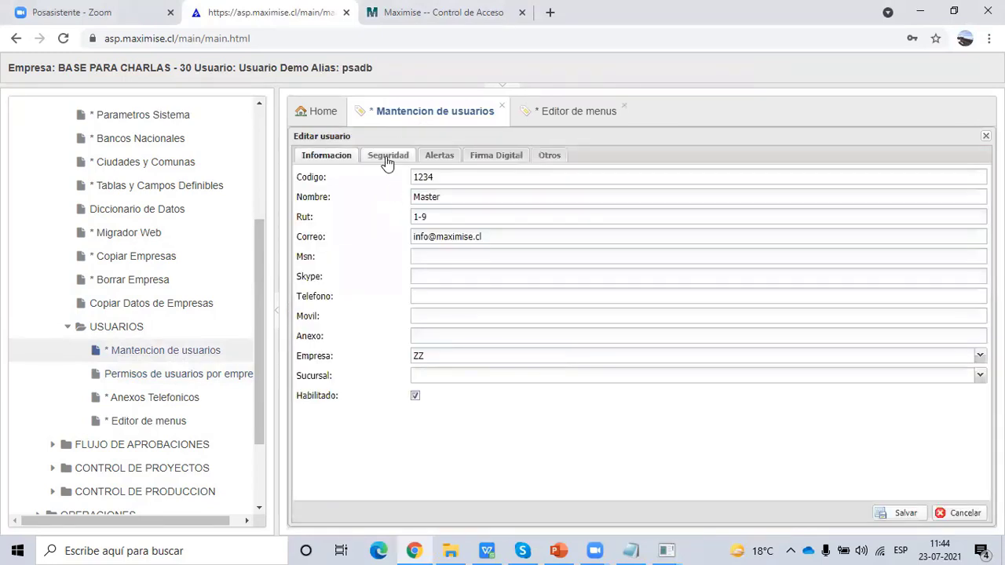
click(388, 158)
click(574, 113)
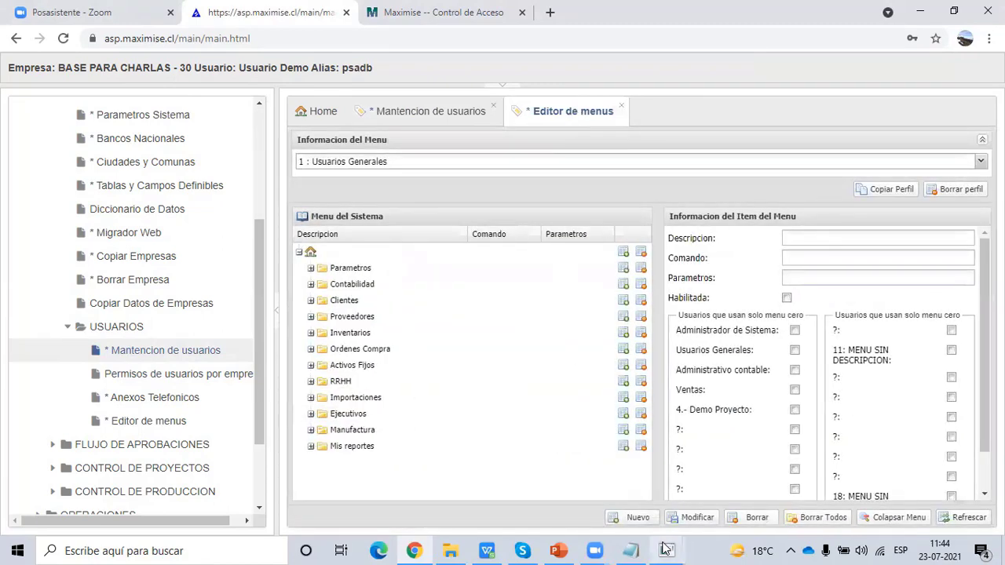
- Bring back APROBADOR1's permissions window, review its branches and options, and close it
mouse_move(667, 551)
click(644, 488)
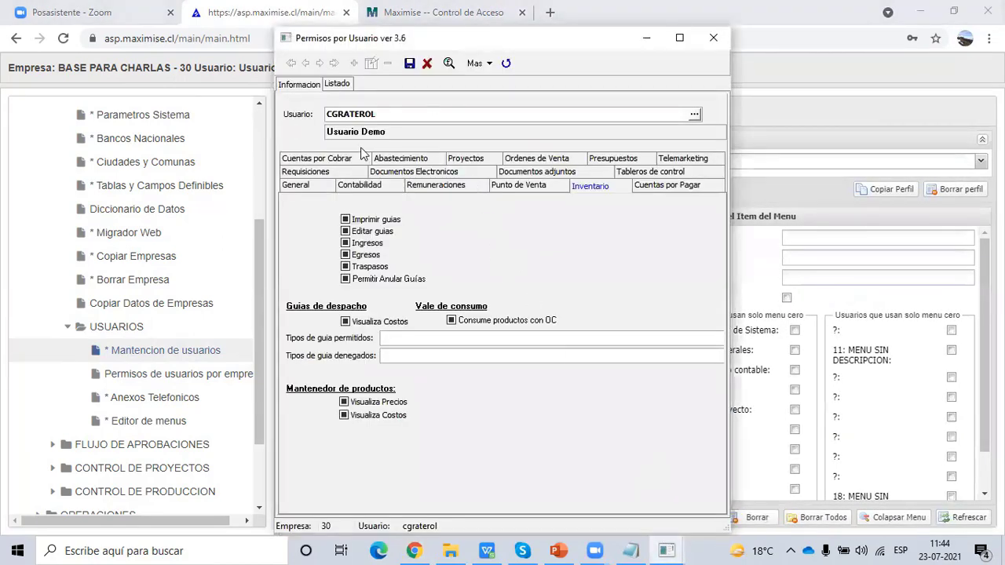
click(341, 83)
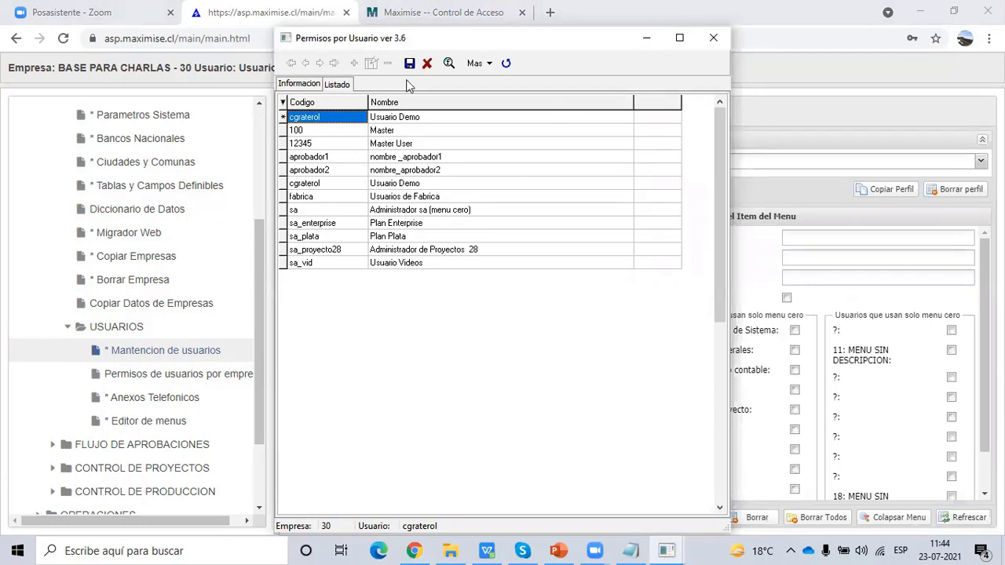
drag(415, 39, 354, 80)
click(653, 83)
click(667, 549)
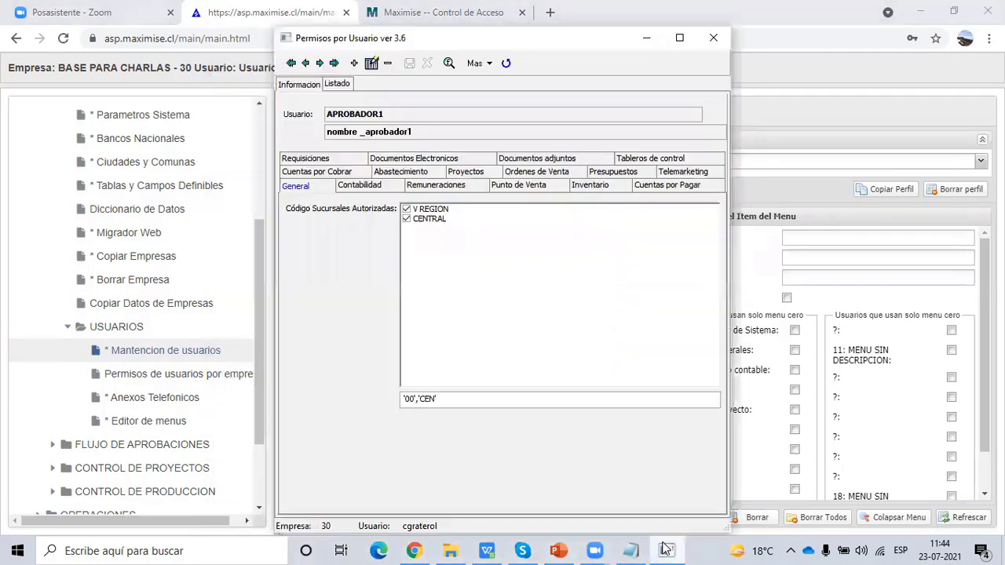
click(487, 64)
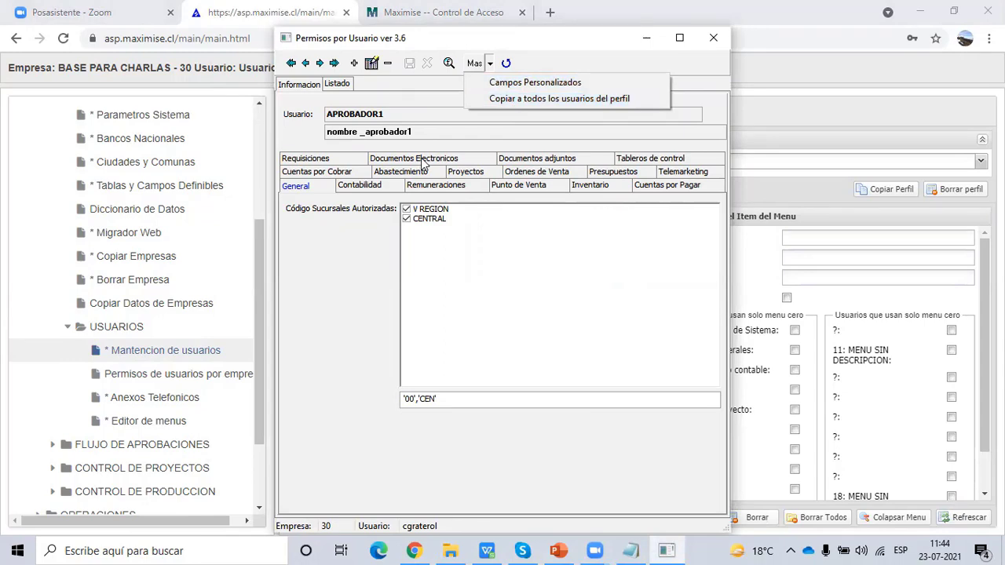
click(716, 39)
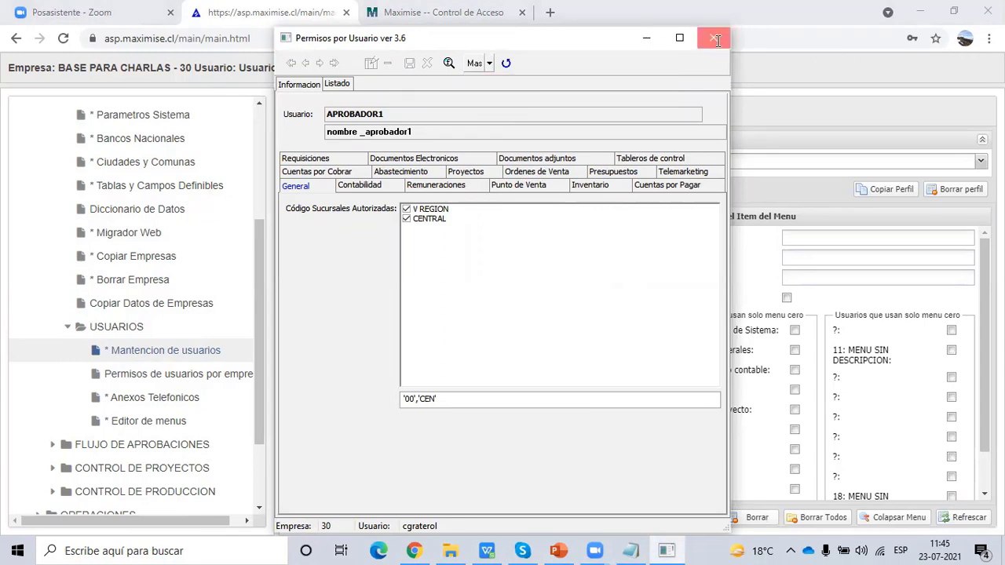
click(716, 40)
- Present the slide show from slide 9 to the Tareas Programadas slide, then return to Maximise
click(558, 551)
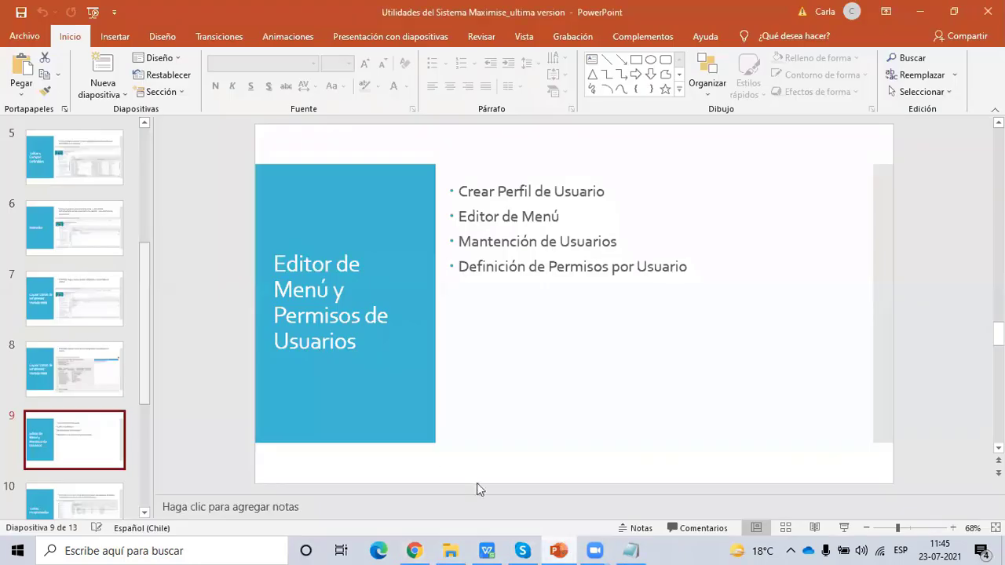
click(846, 533)
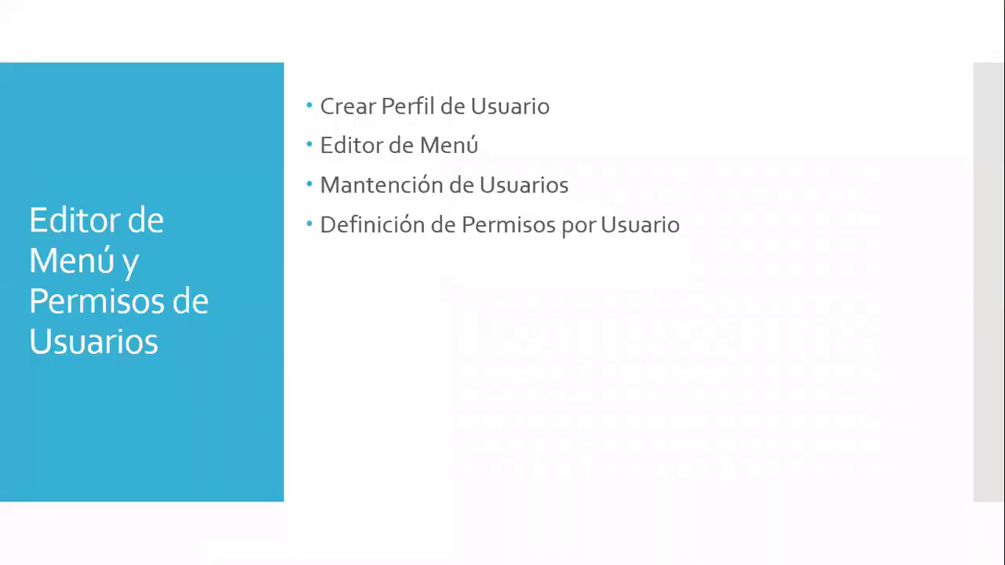
click(387, 284)
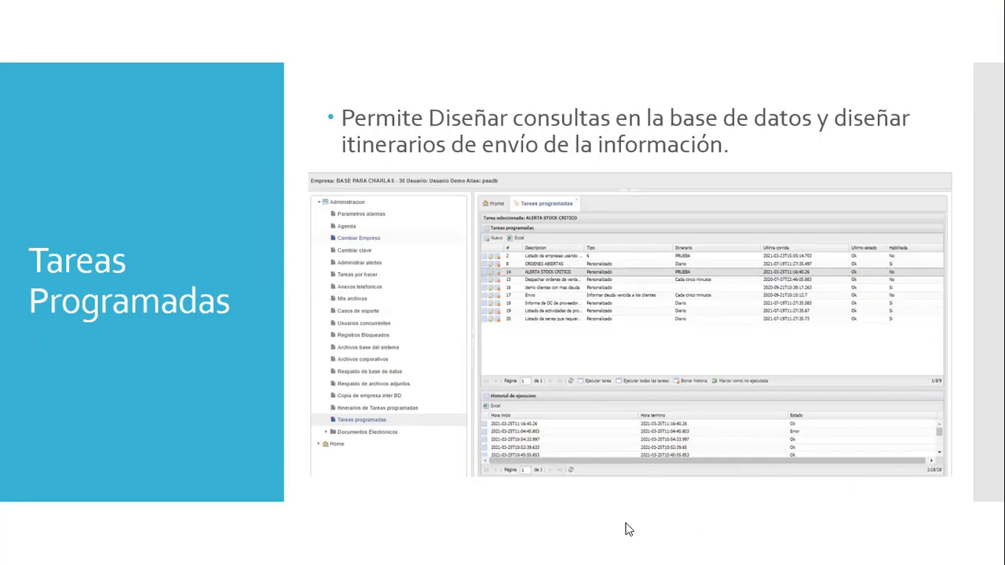
key(alt+Tab)
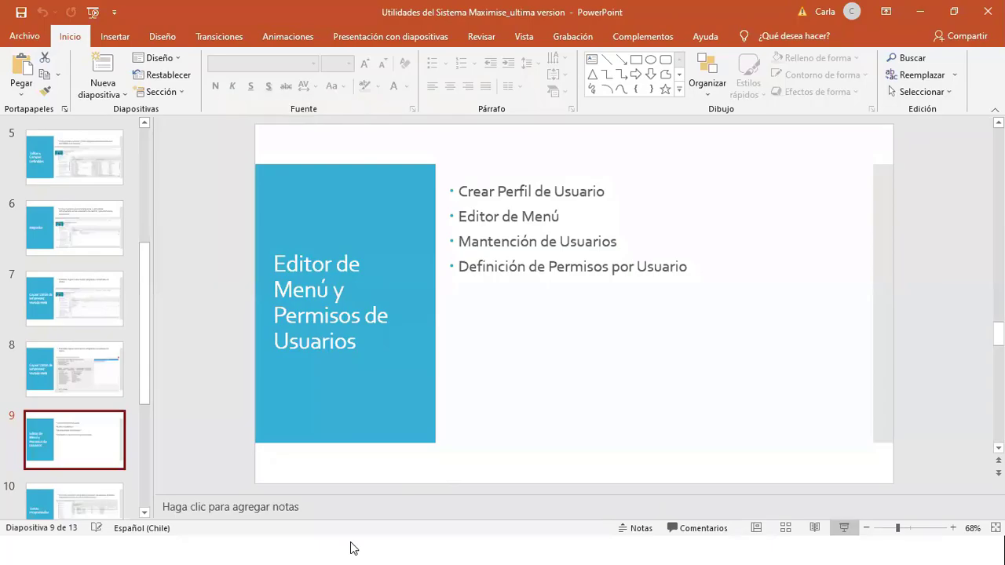
key(alt+Tab)
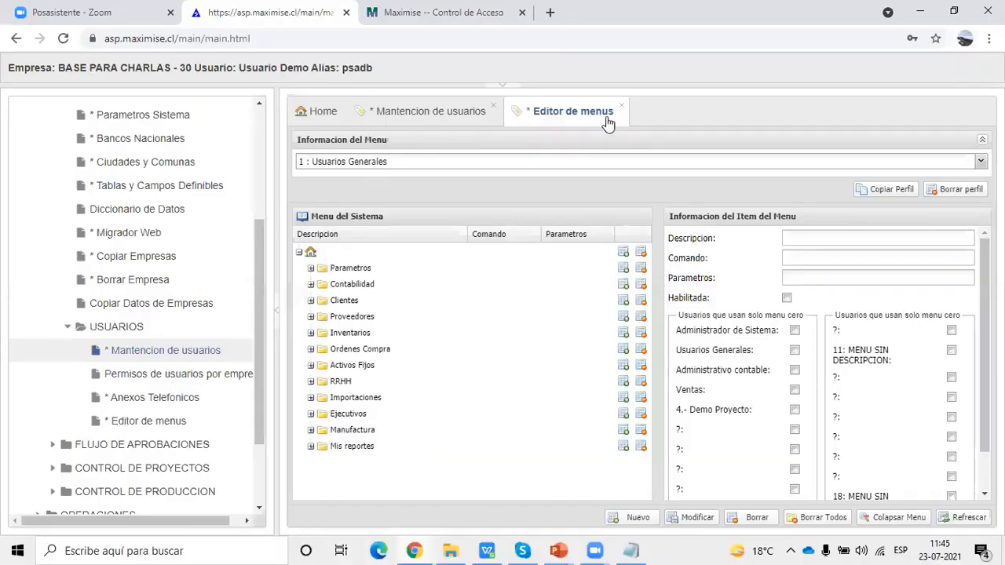
- Close the menu pages and open Itinerarios de Tareas programadas and Tareas programadas under Administracion
click(621, 105)
click(503, 108)
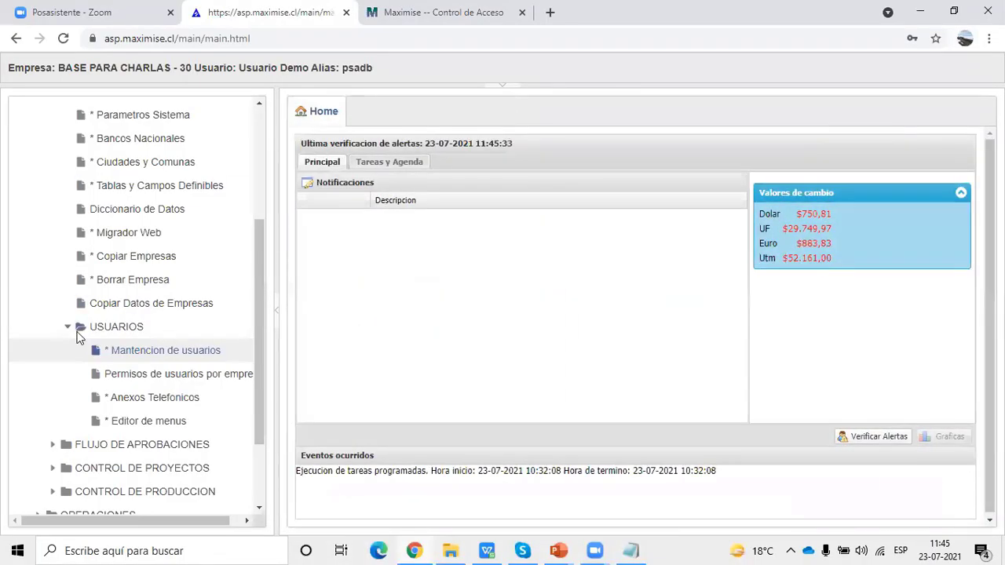
click(68, 326)
drag(257, 325, 283, 175)
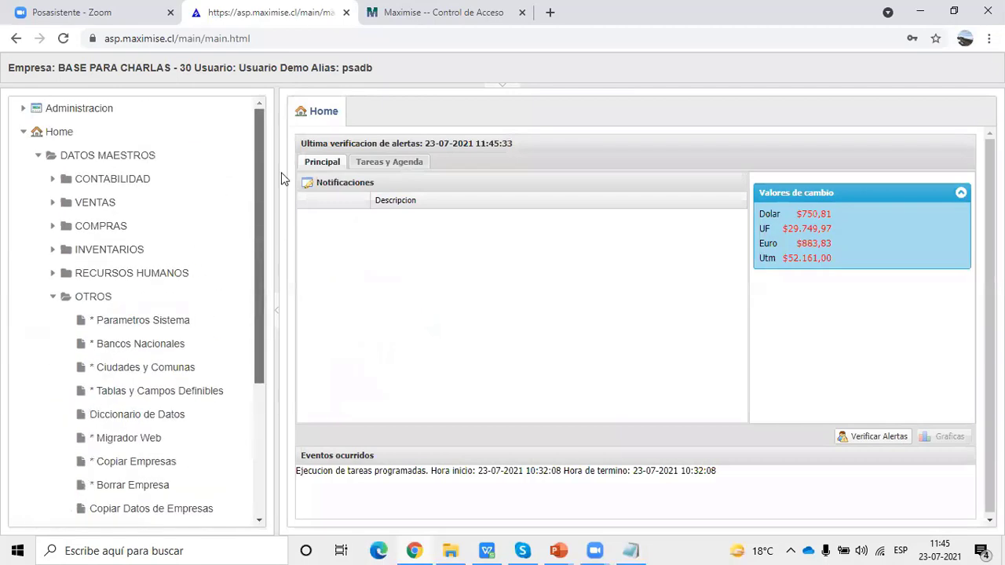
click(52, 297)
click(23, 132)
click(23, 108)
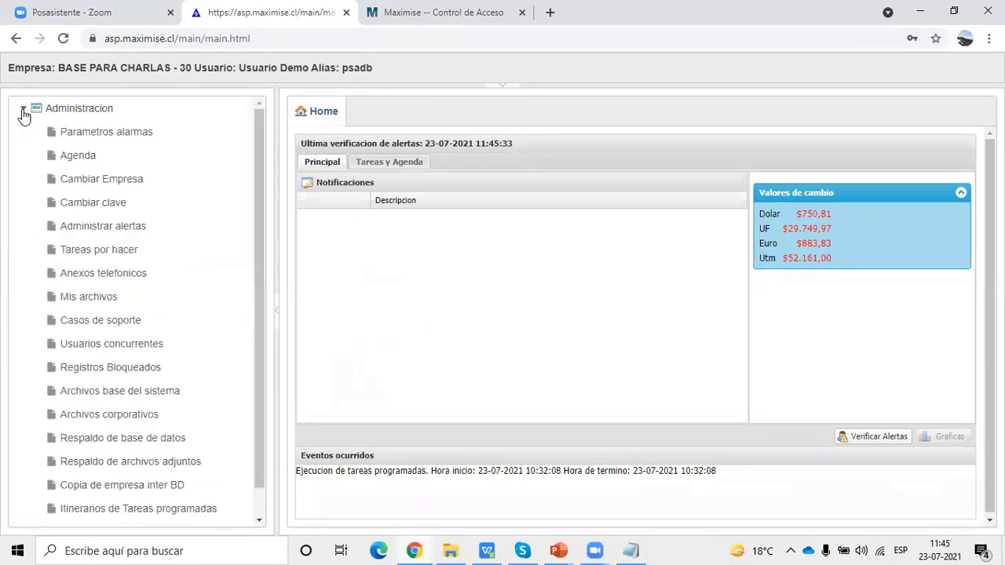
scroll(259, 354, down, 3)
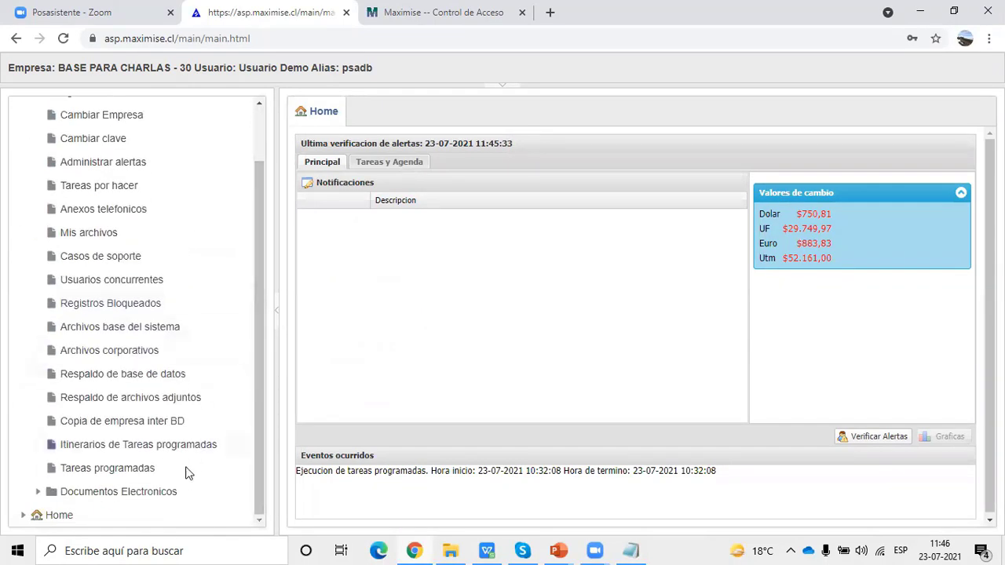
click(143, 448)
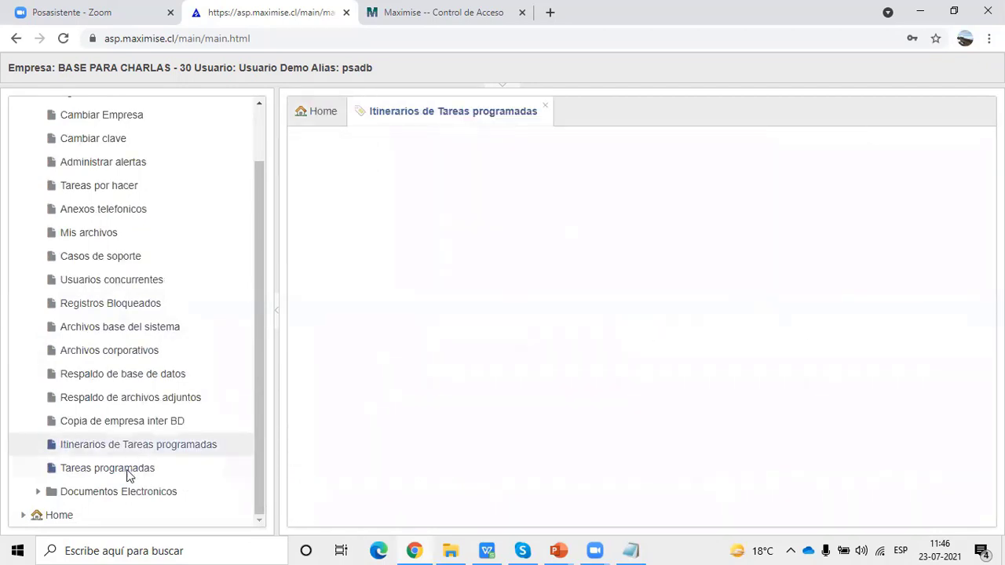
click(126, 473)
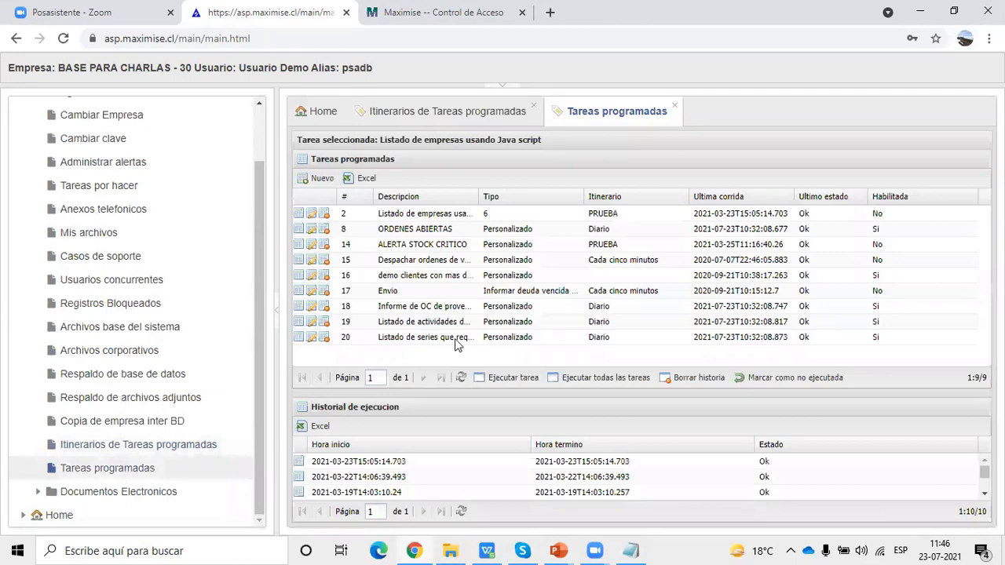
- Start a new scheduled task with Tipo set to Personalizado(SQL)
click(317, 180)
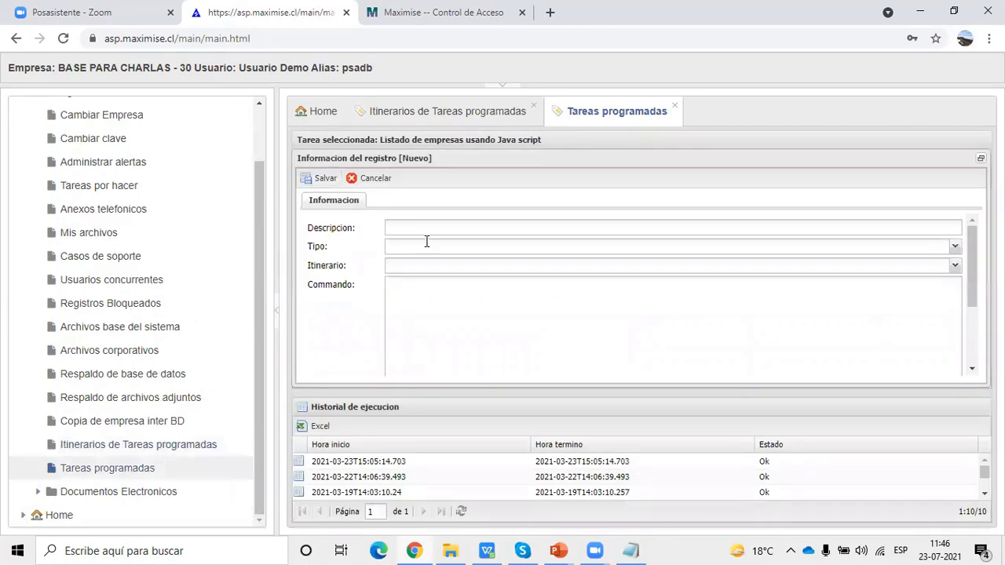
click(421, 227)
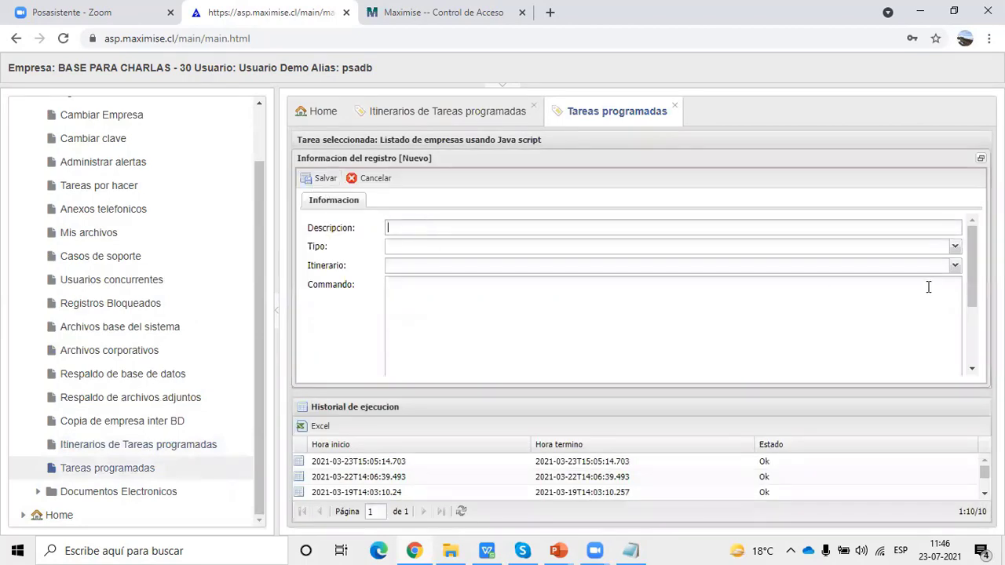
click(955, 248)
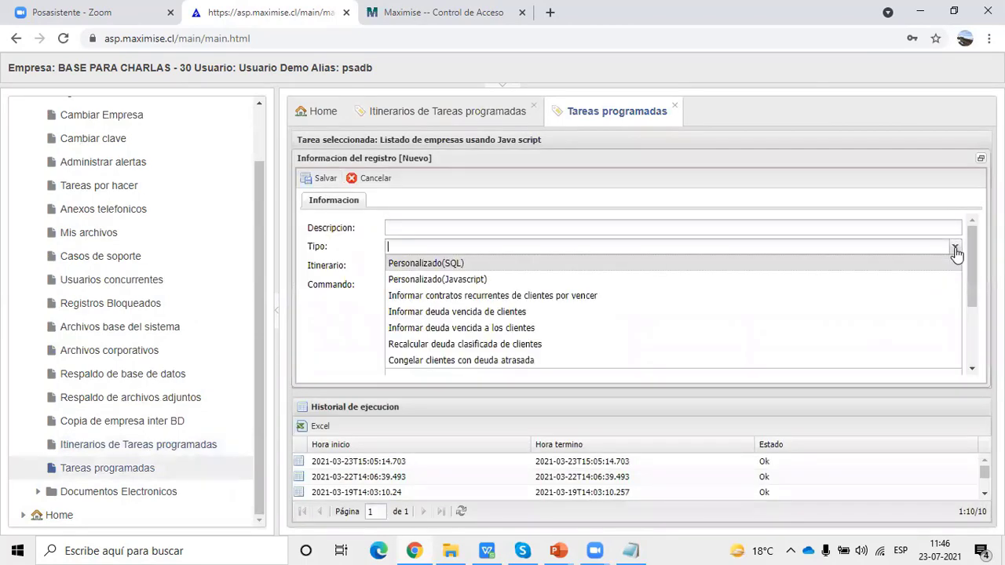
click(444, 264)
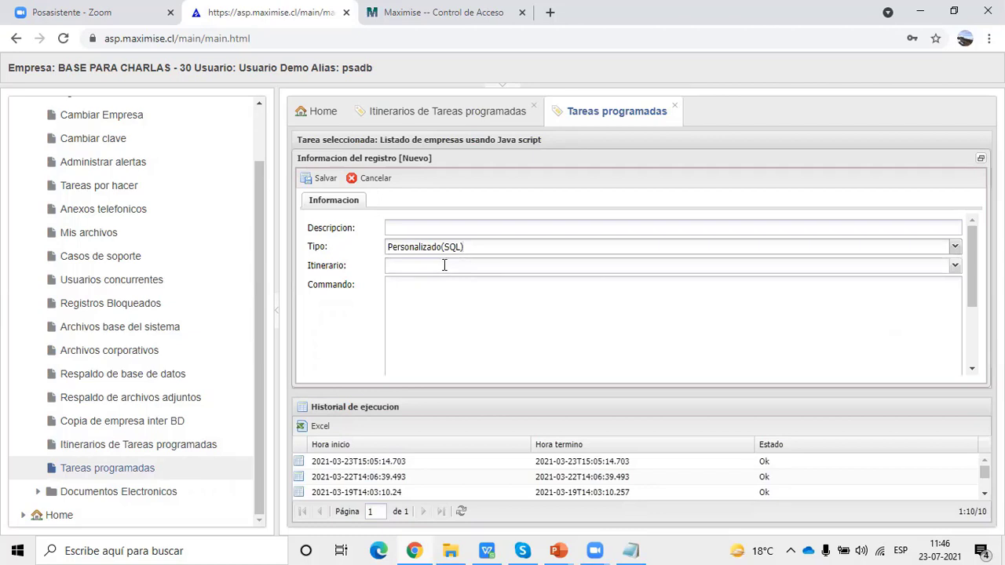
- Discard the new task and open ALERTA STOCK CRITICO for editing
click(384, 179)
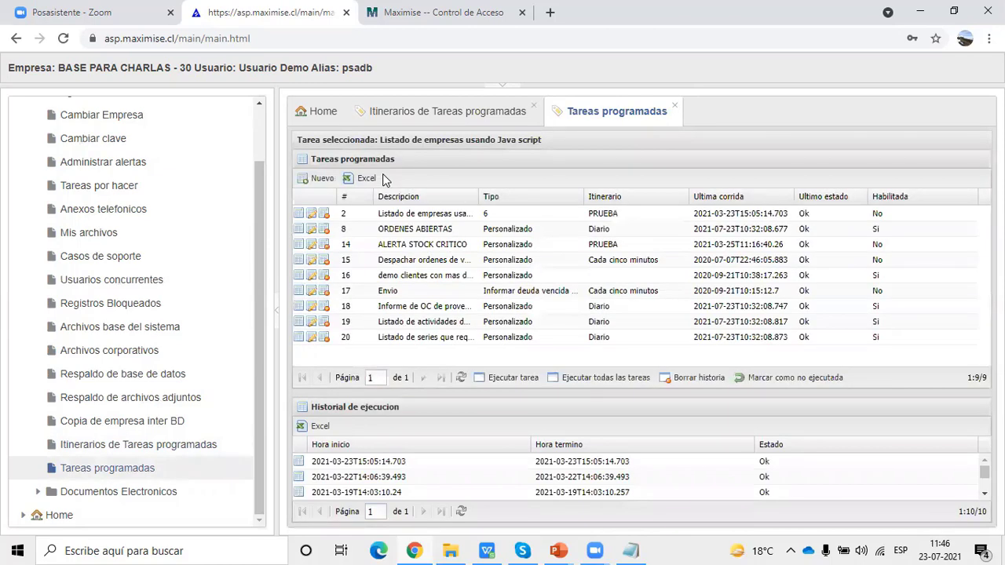
click(428, 247)
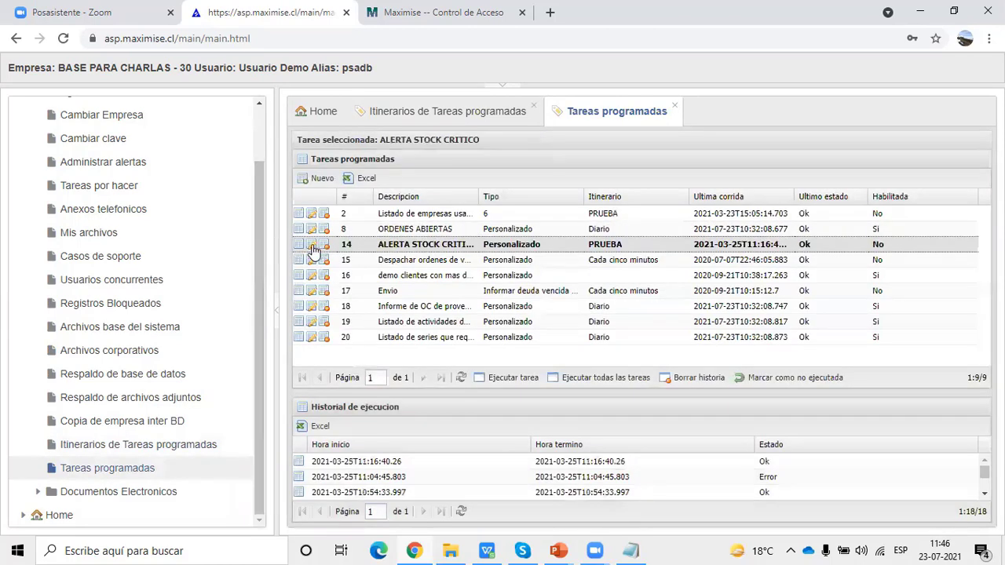
click(312, 246)
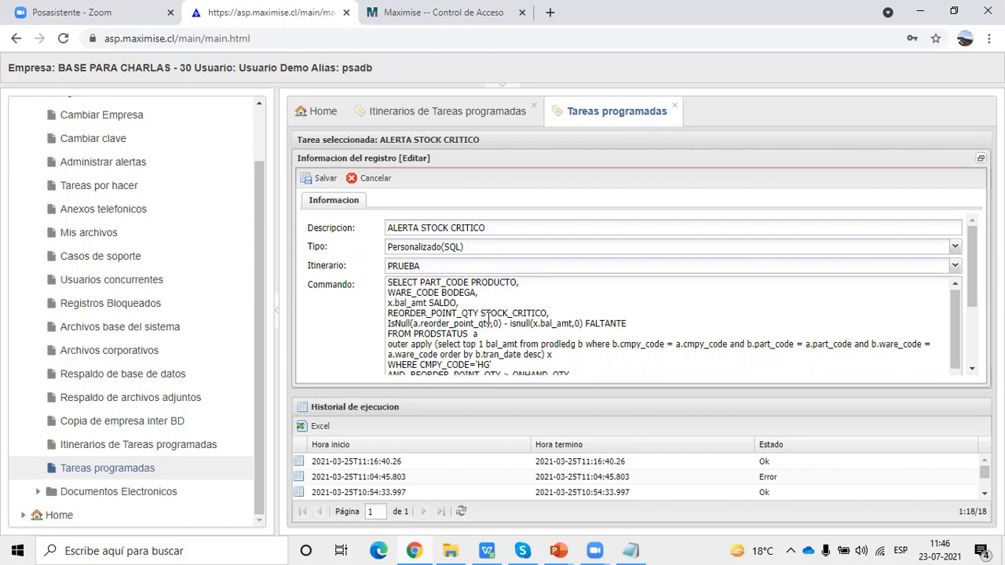
- Review the ALERTA STOCK CRITICO description, then move to the Itinerarios de Tareas programadas list
scroll(489, 316, down, 1)
scroll(490, 318, up, 1)
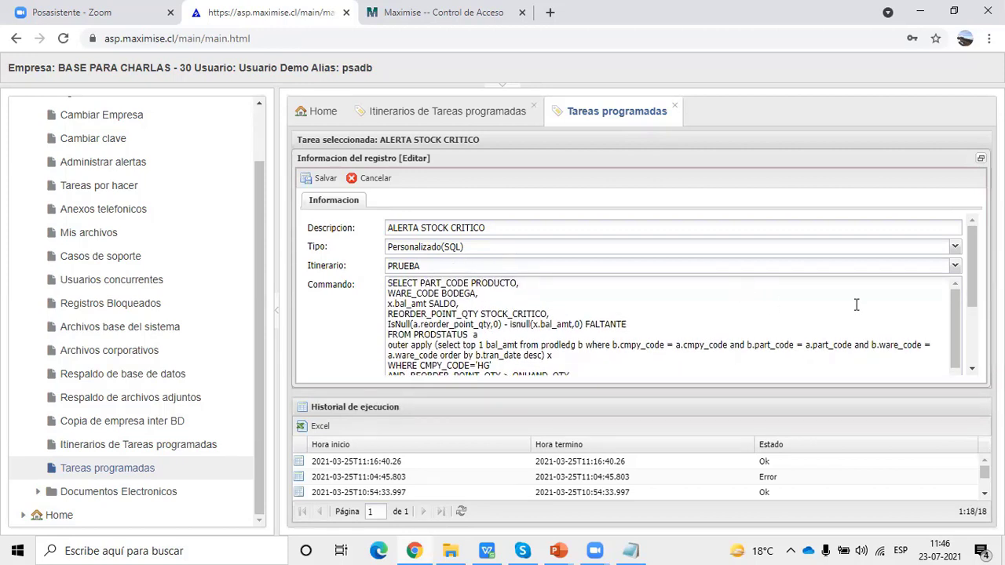
drag(504, 226, 318, 198)
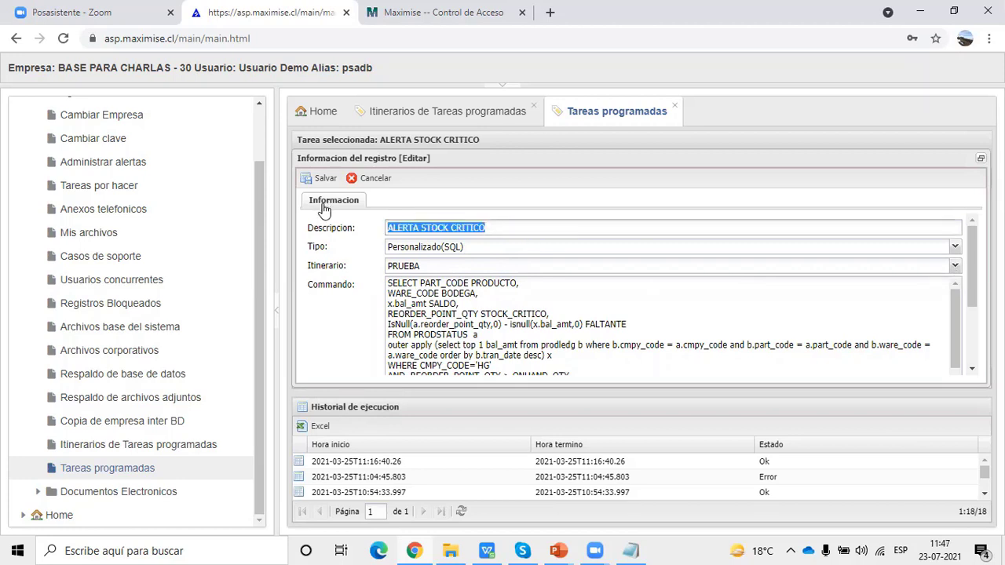
click(476, 249)
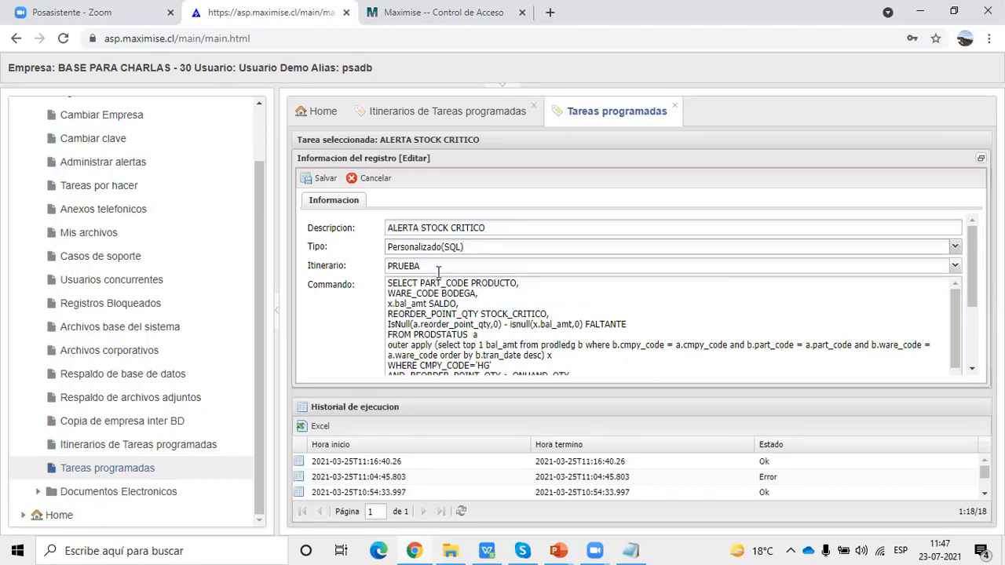
click(435, 124)
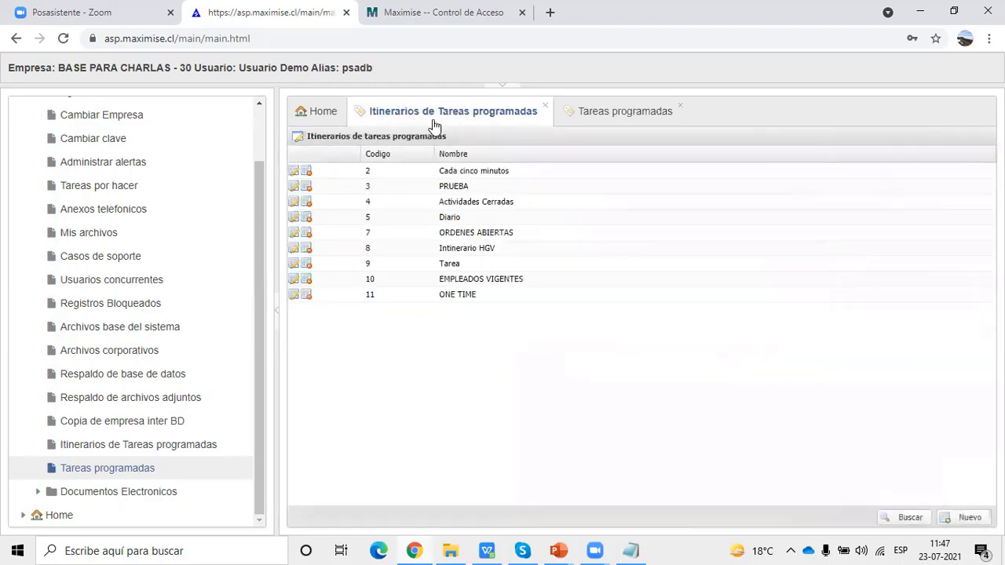
- Add Viernes to the PRUEBA itinerary's run days, check its start and end dates, then return to the task
click(293, 189)
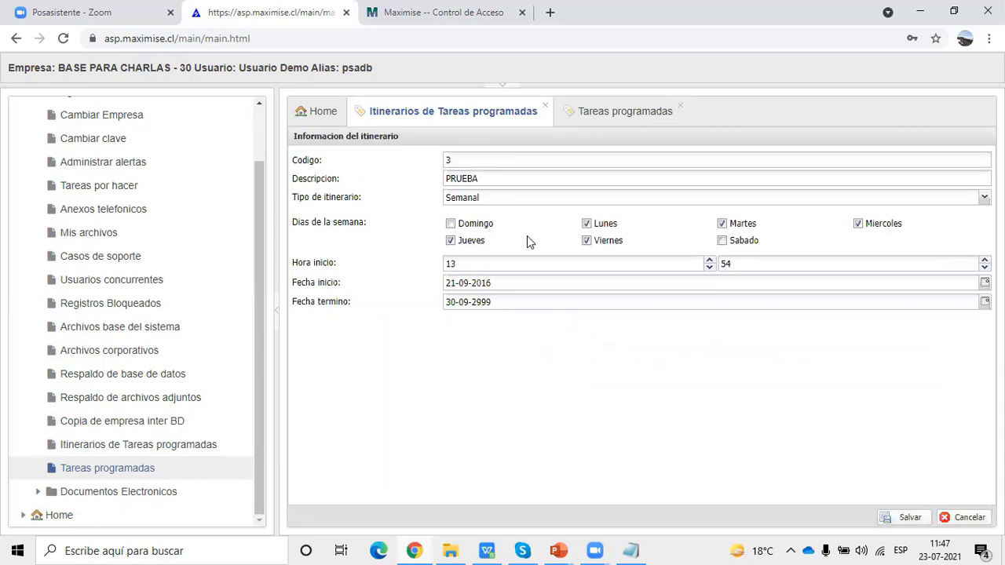
click(587, 241)
drag(509, 285, 386, 278)
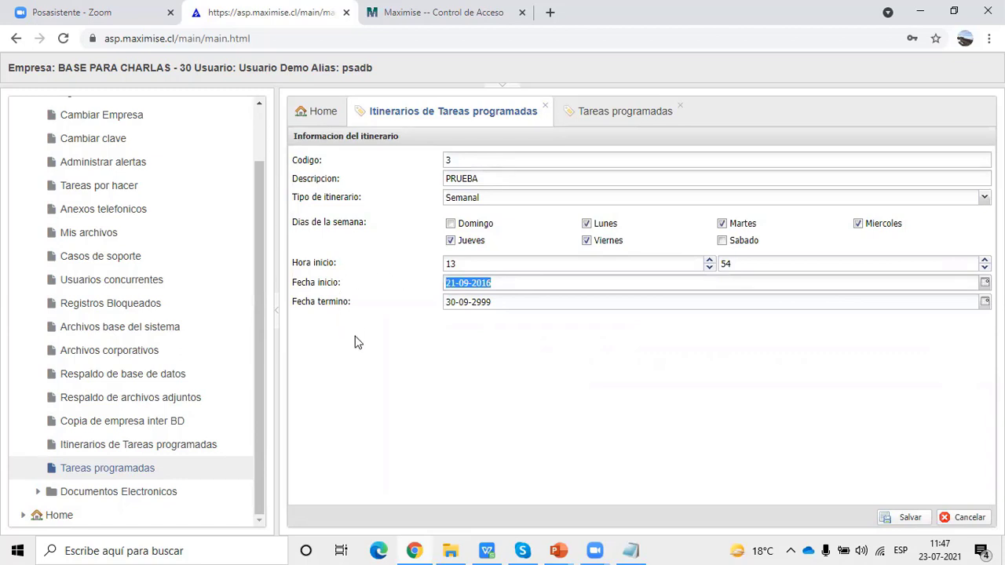
drag(517, 305, 294, 292)
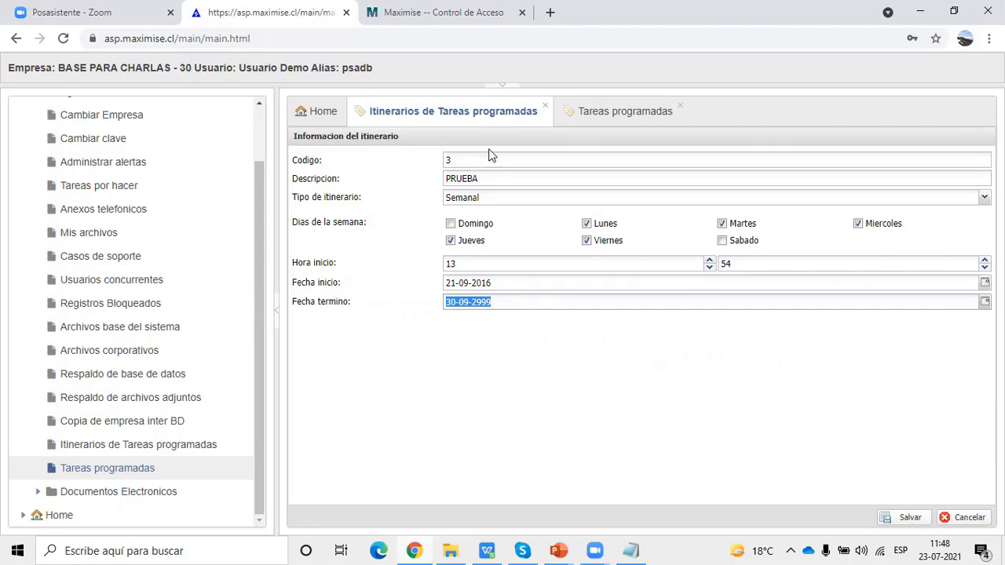
click(587, 120)
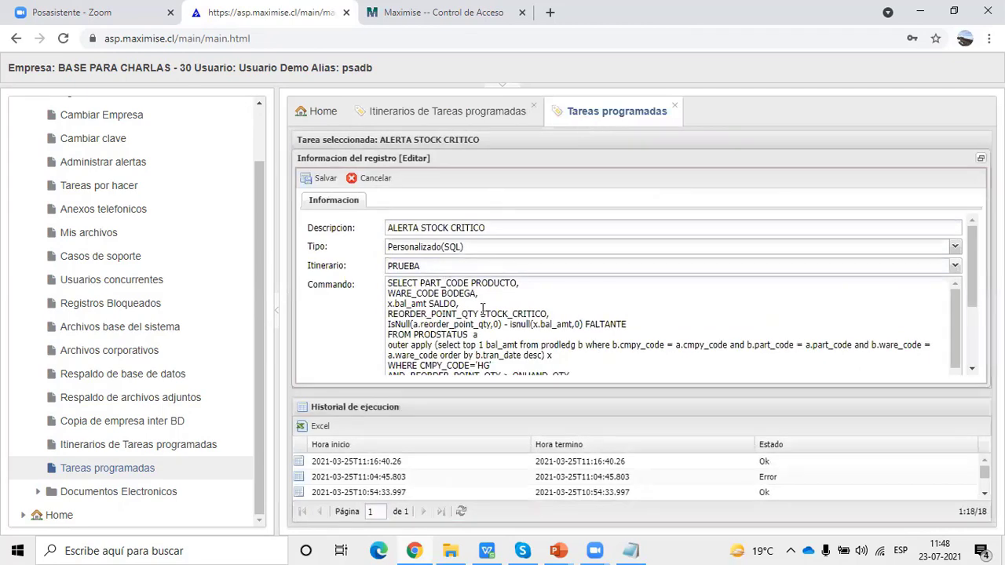
- Turn on result reporting for ALERTA STOCK CRITICO and review the result formats and report e-mail field
scroll(485, 309, down, 1)
scroll(489, 311, up, 1)
click(277, 314)
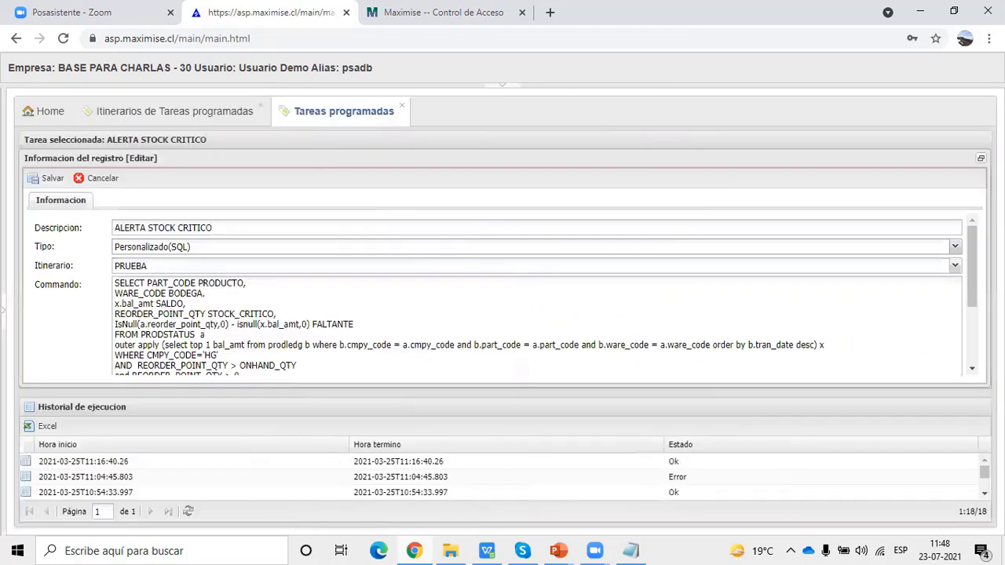
drag(972, 258, 972, 319)
click(117, 303)
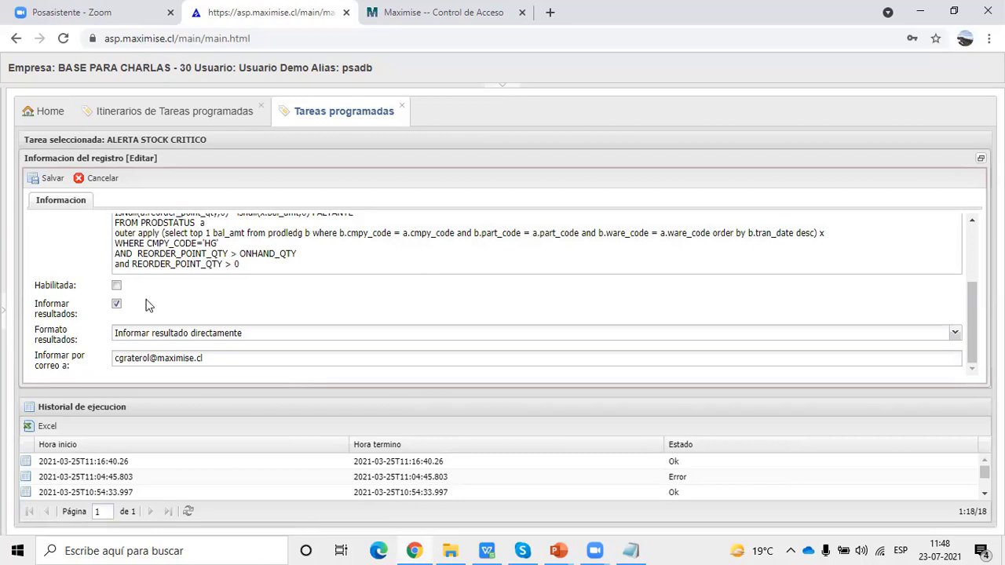
click(957, 333)
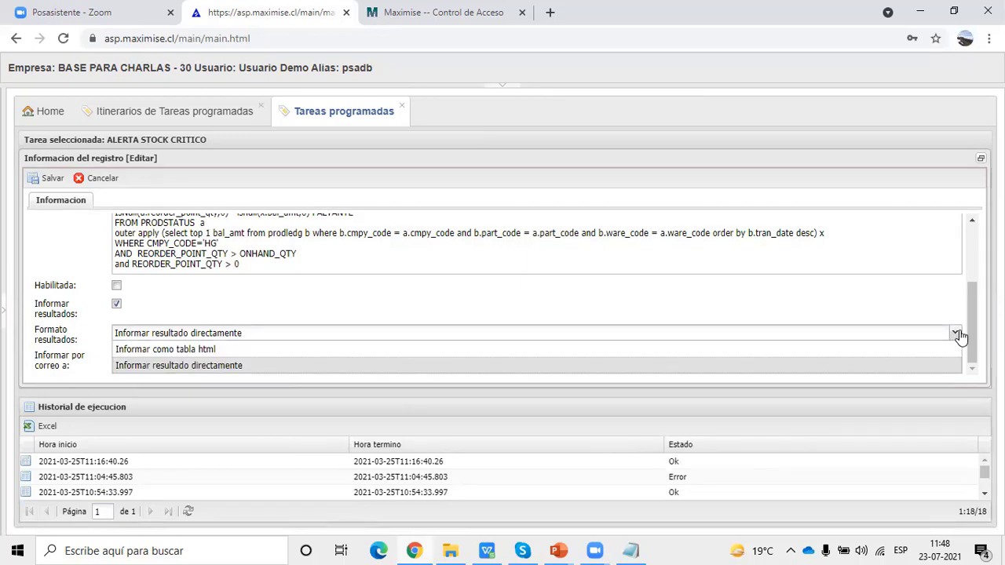
click(825, 312)
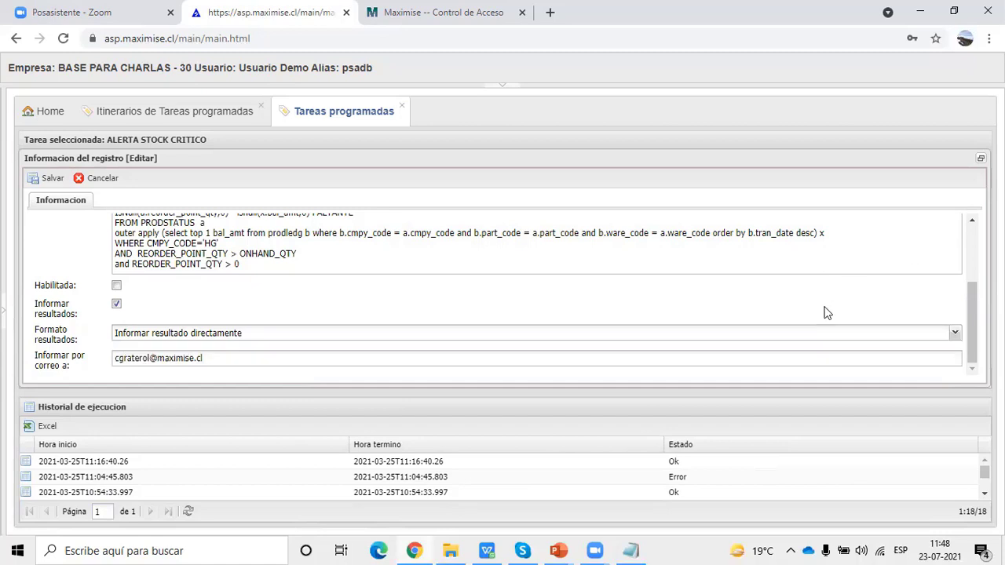
click(216, 359)
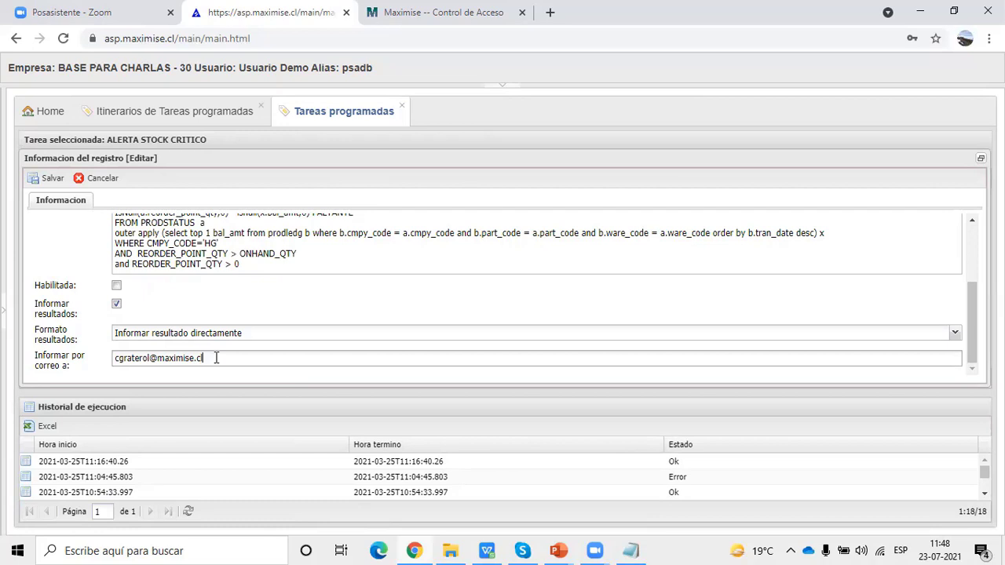
- Cancel the task edit, widen the Descripcion column, and restore the navigation tree
scroll(256, 270, up, 3)
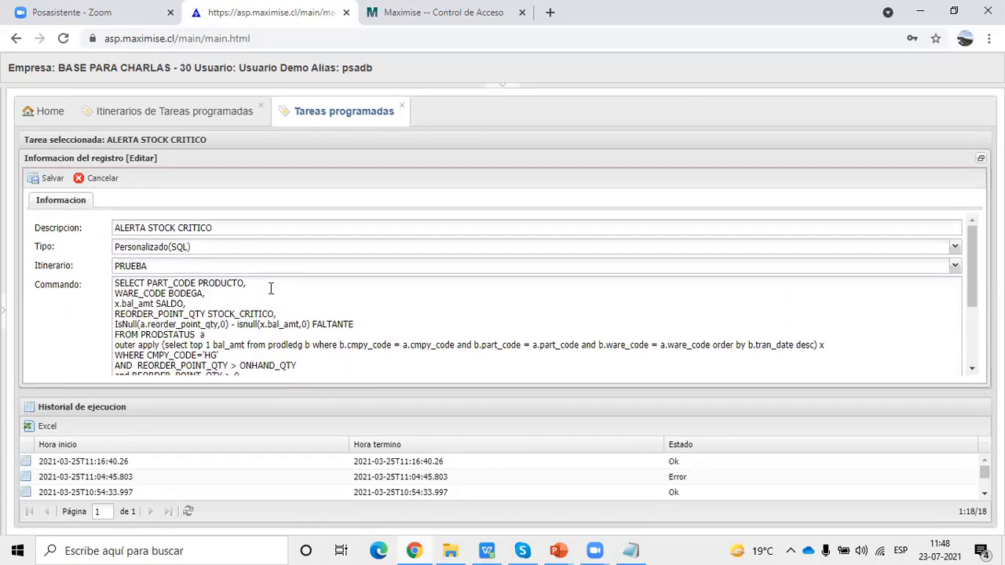
scroll(271, 291, down, 3)
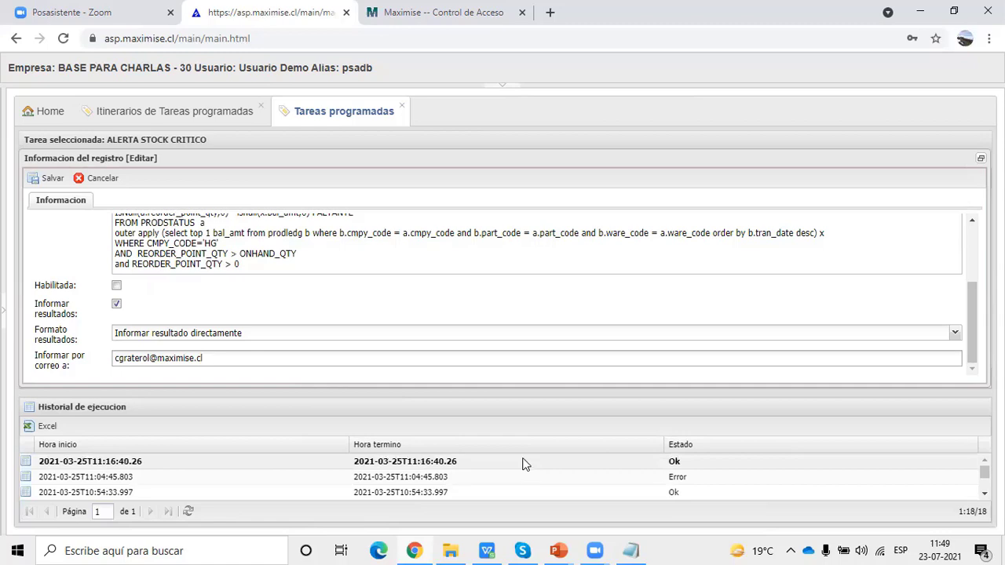
scroll(444, 297, up, 3)
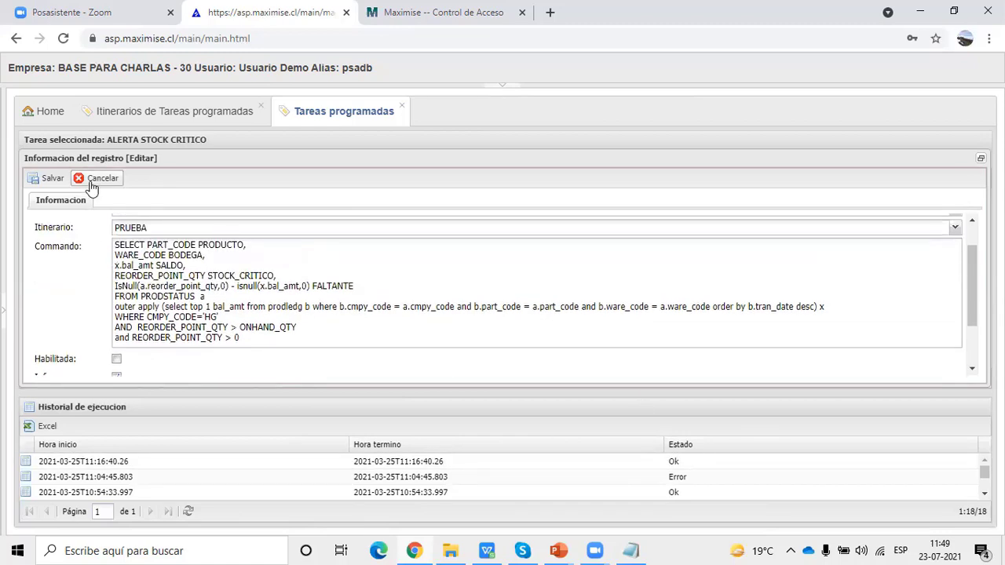
click(90, 180)
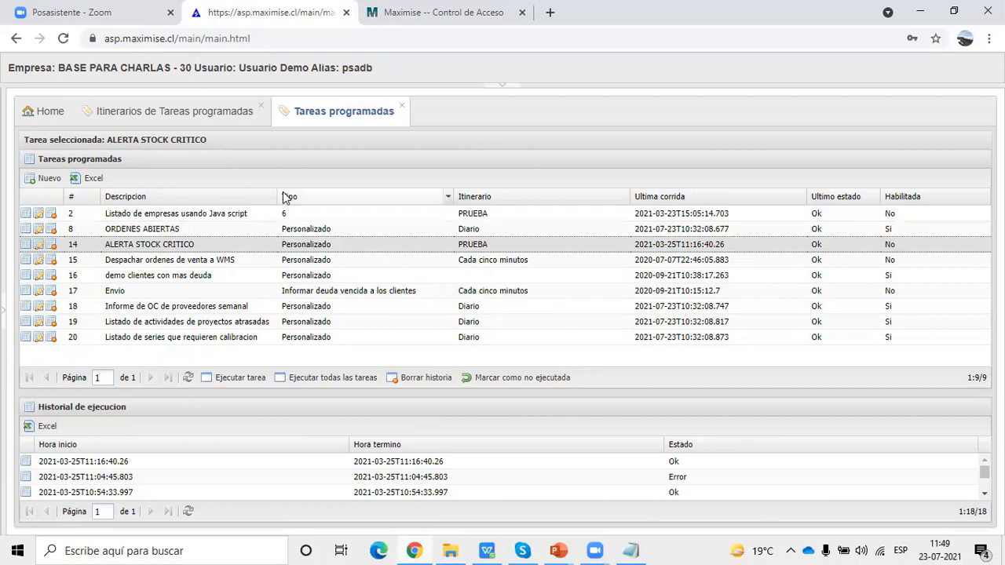
drag(279, 191, 335, 190)
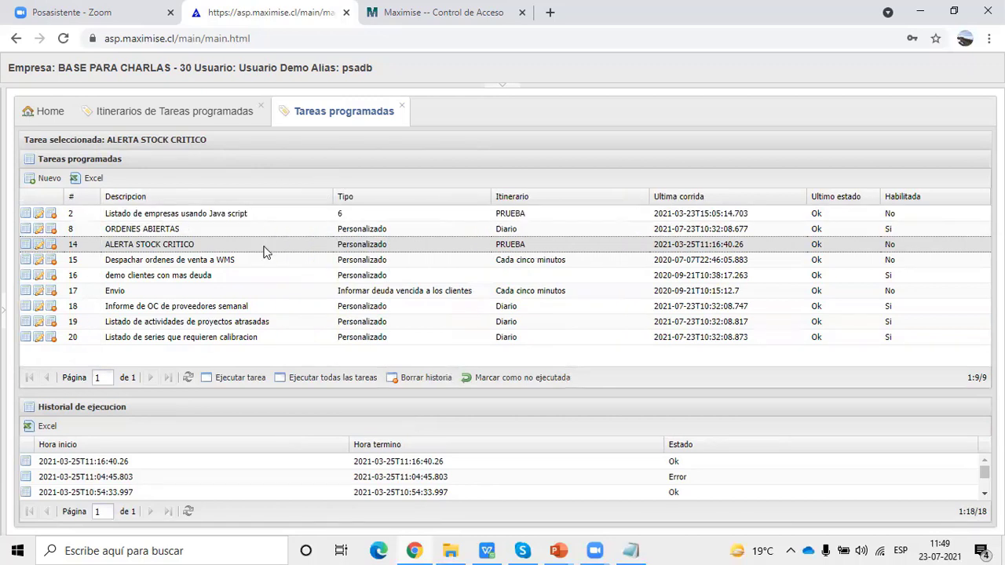
click(4, 315)
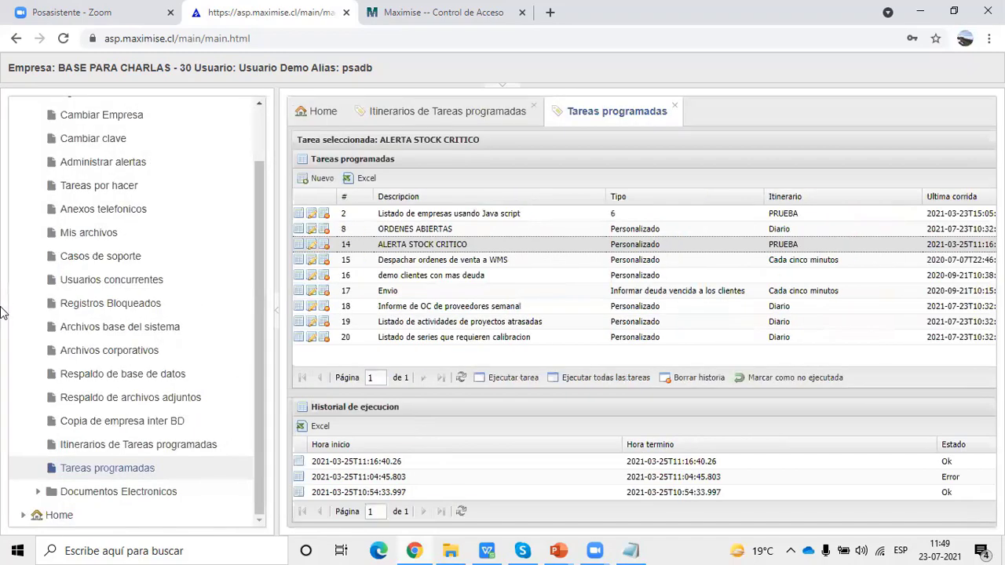
- Advance the PowerPoint slideshow to slide 11, Borrar Empresa, then return to the Maximise browser
mouse_move(556, 549)
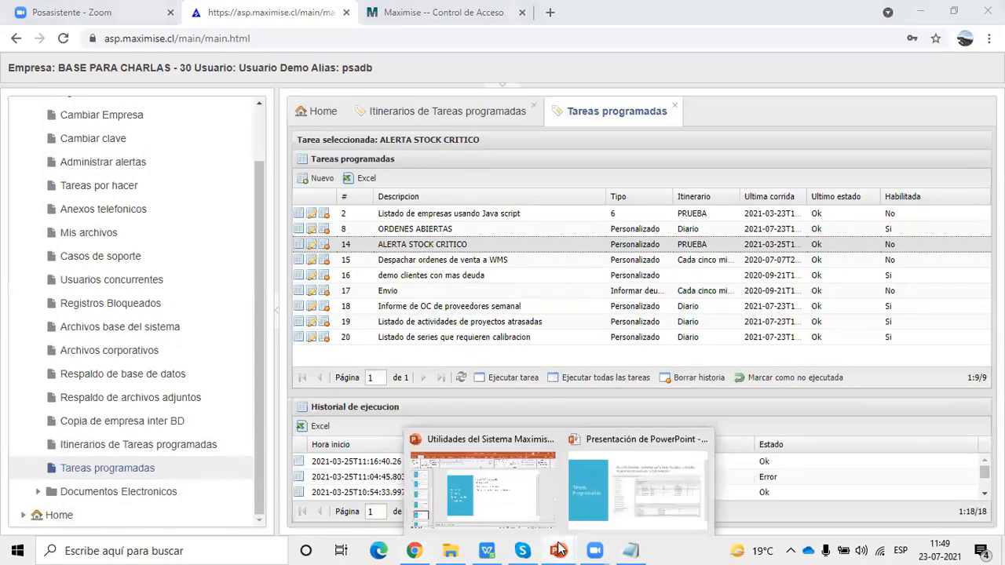
click(518, 481)
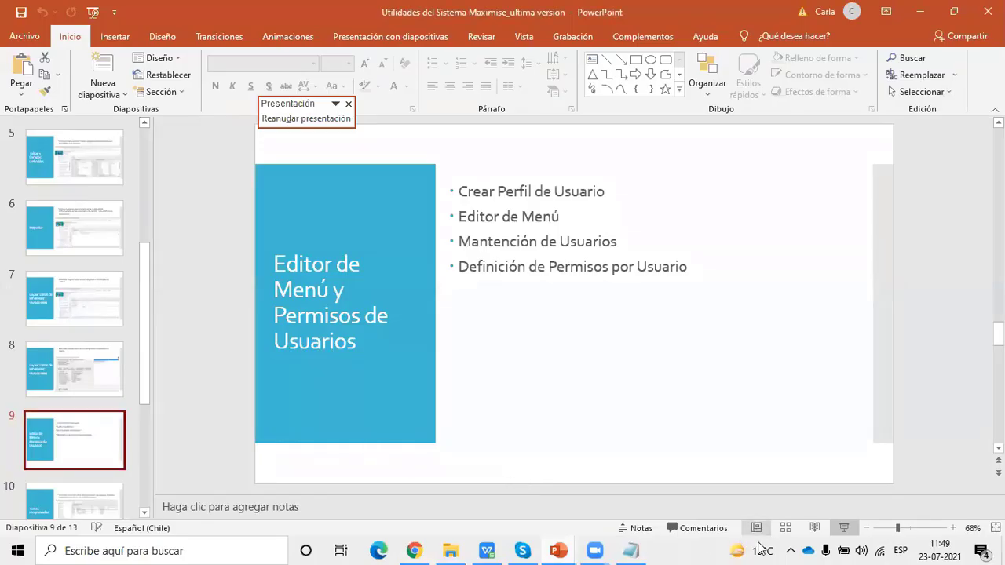
mouse_move(567, 549)
click(644, 505)
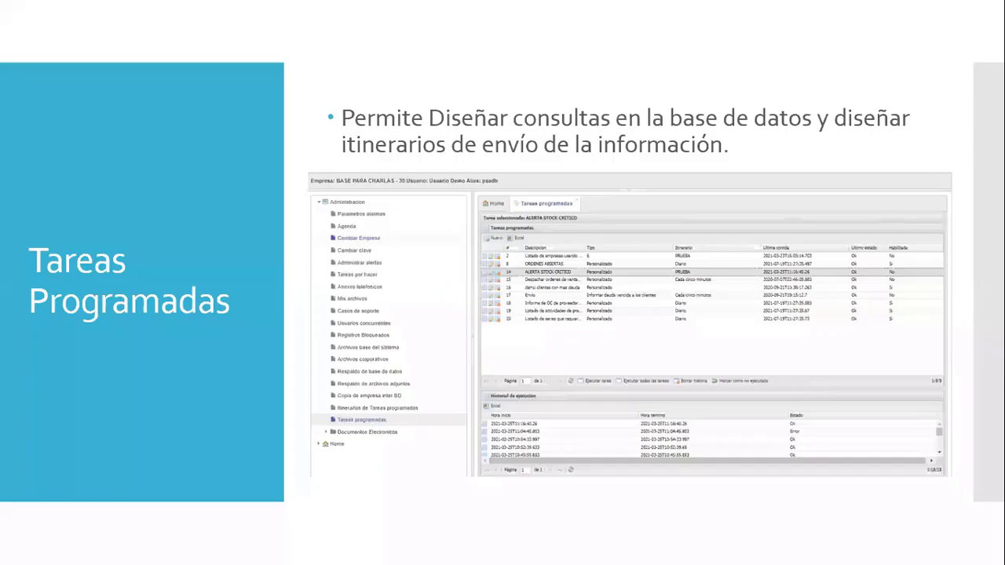
key(Right)
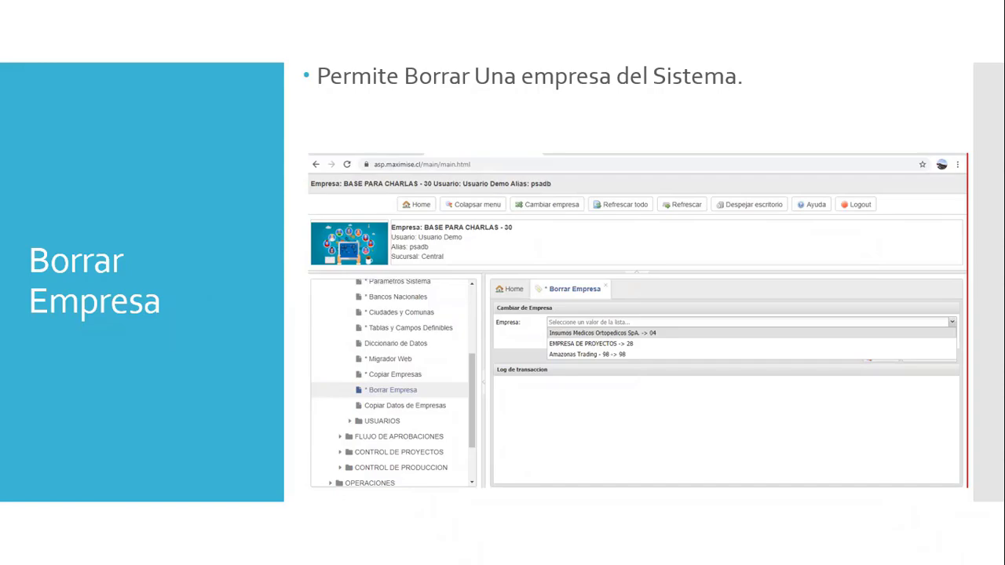
key(Escape)
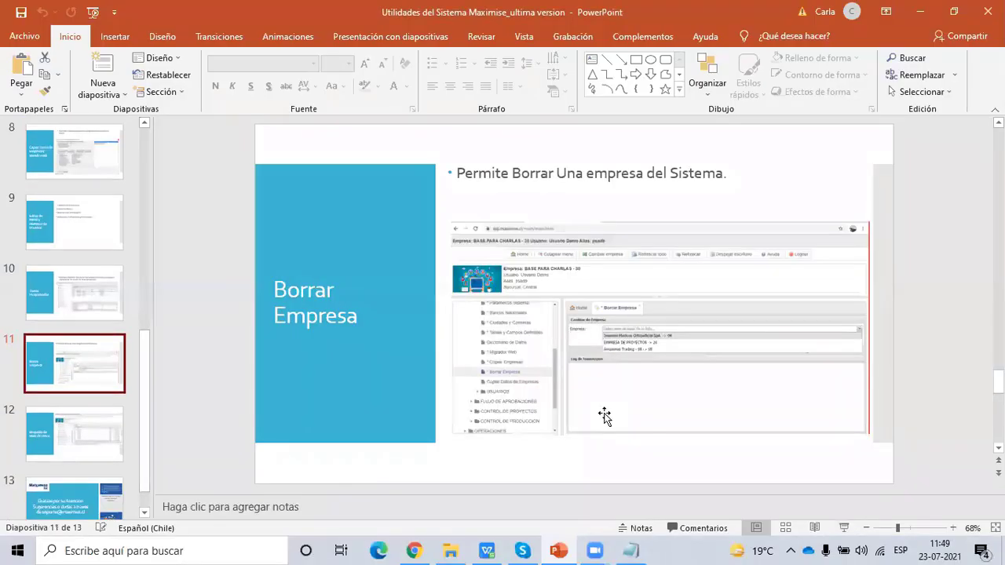
click(412, 550)
- Close the Tareas programadas and Itinerarios tabs and collapse Administracion
click(680, 106)
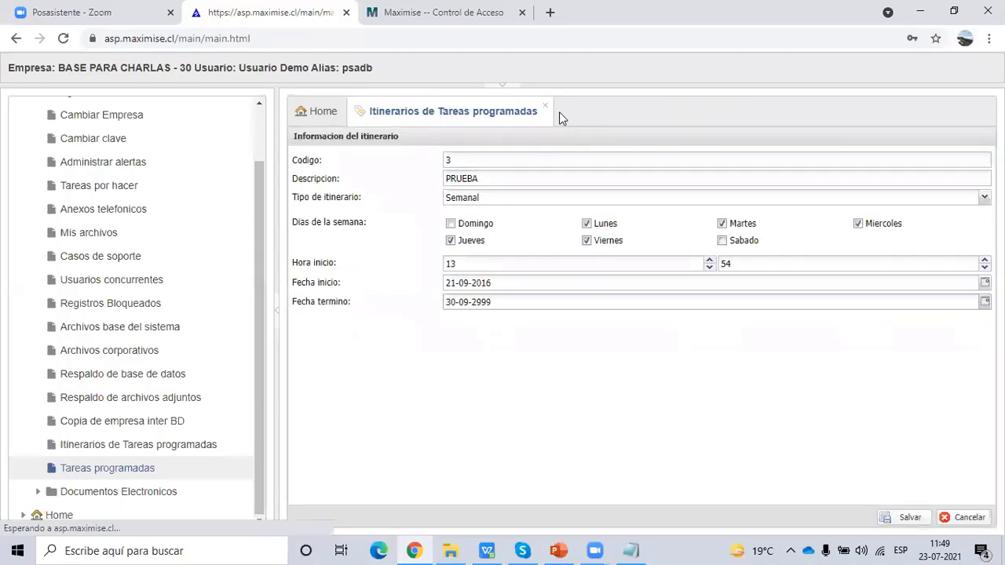
click(546, 105)
scroll(245, 260, up, 2)
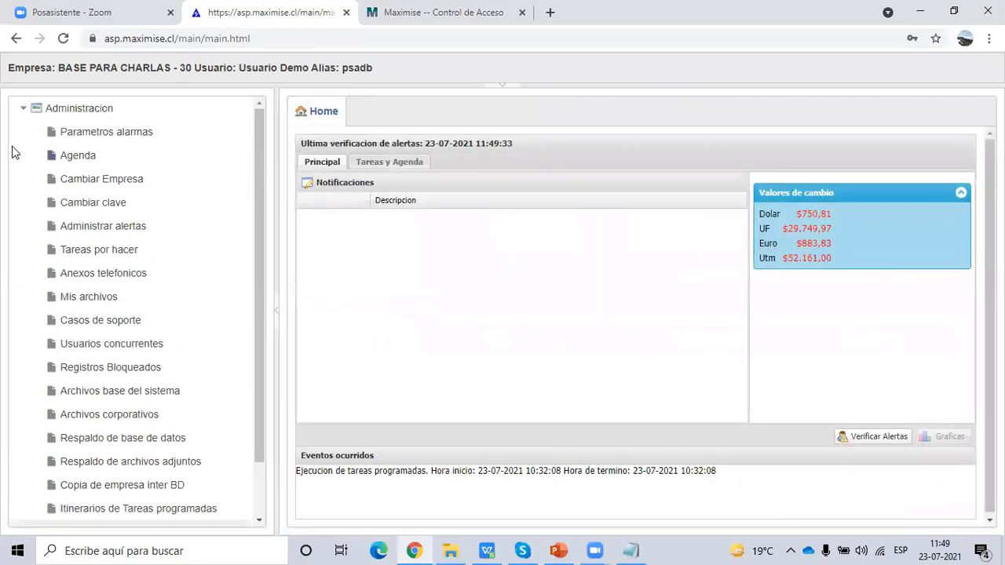
click(23, 108)
- Open * Copiar Empresas under Home > DATOS MAESTROS > OTROS and look over the form
click(24, 132)
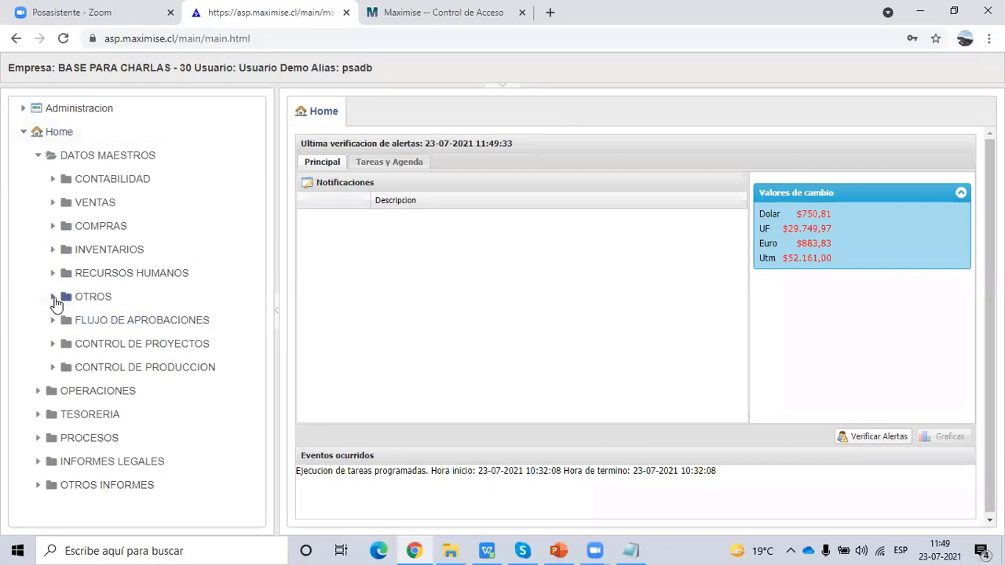
click(52, 297)
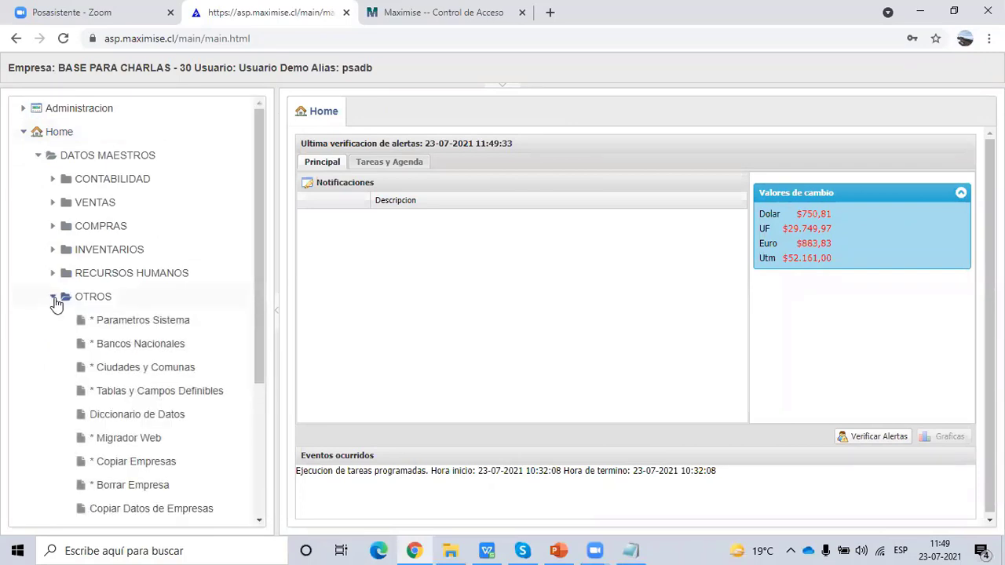
click(140, 463)
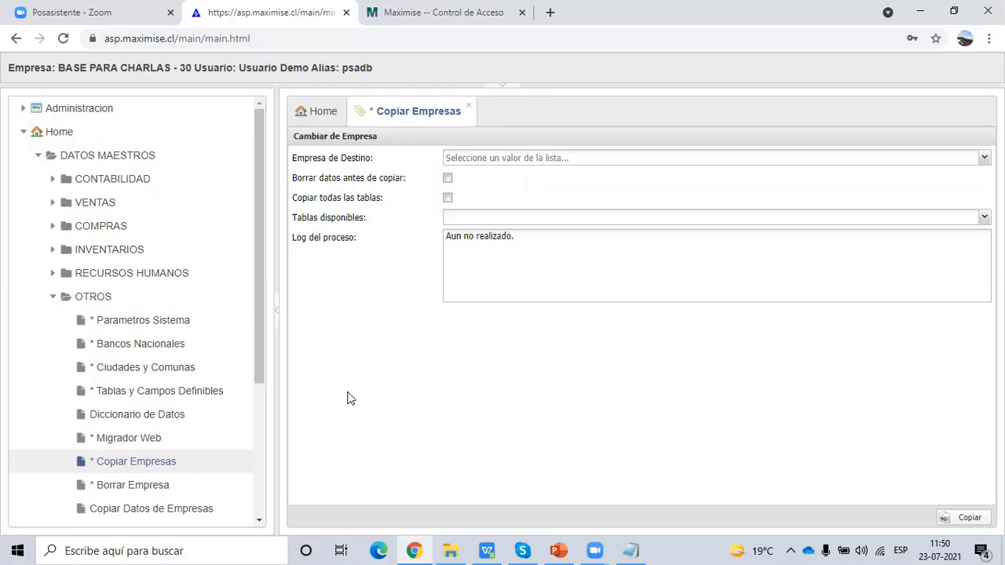
scroll(128, 473, down, 3)
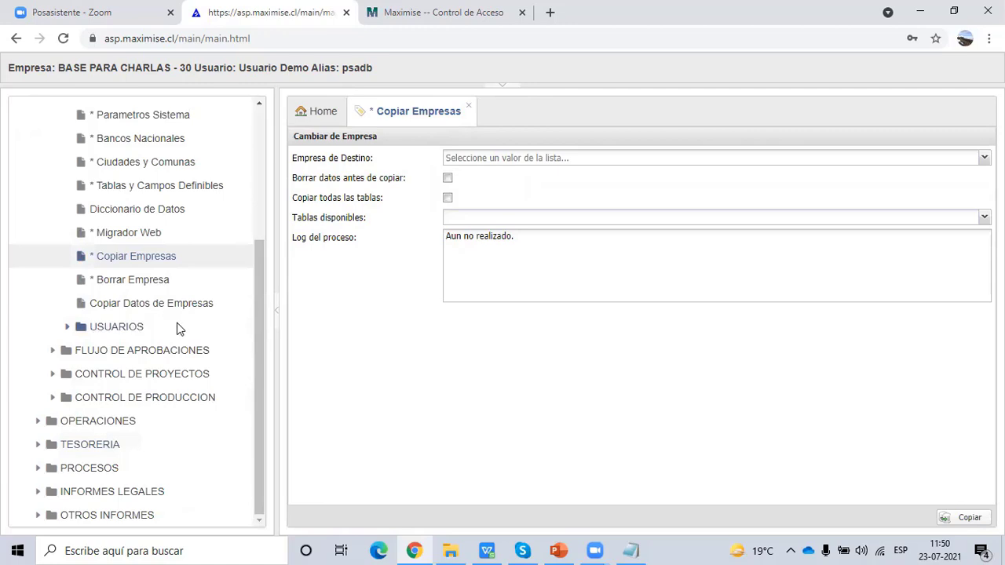
scroll(178, 326, up, 2)
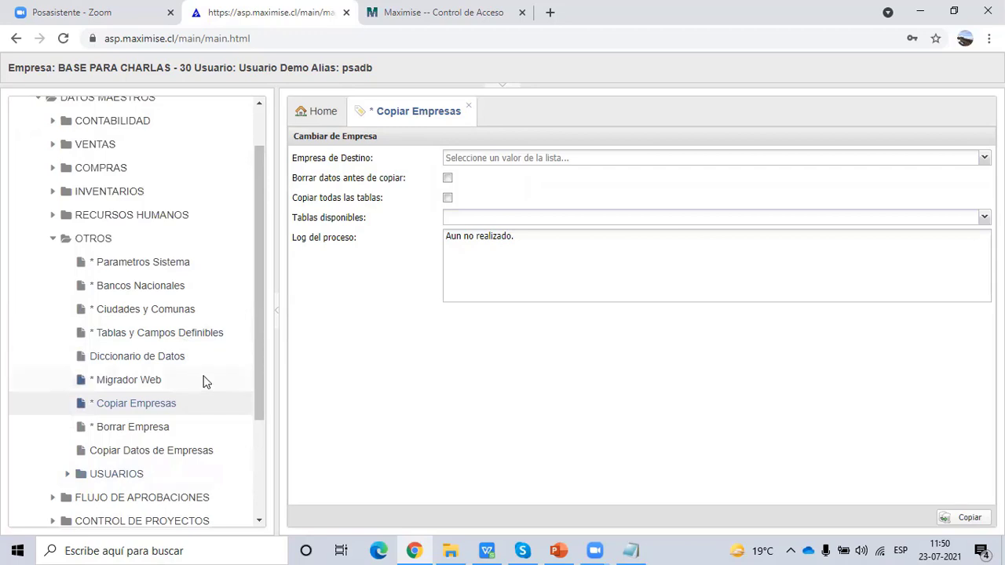
scroll(202, 382, up, 1)
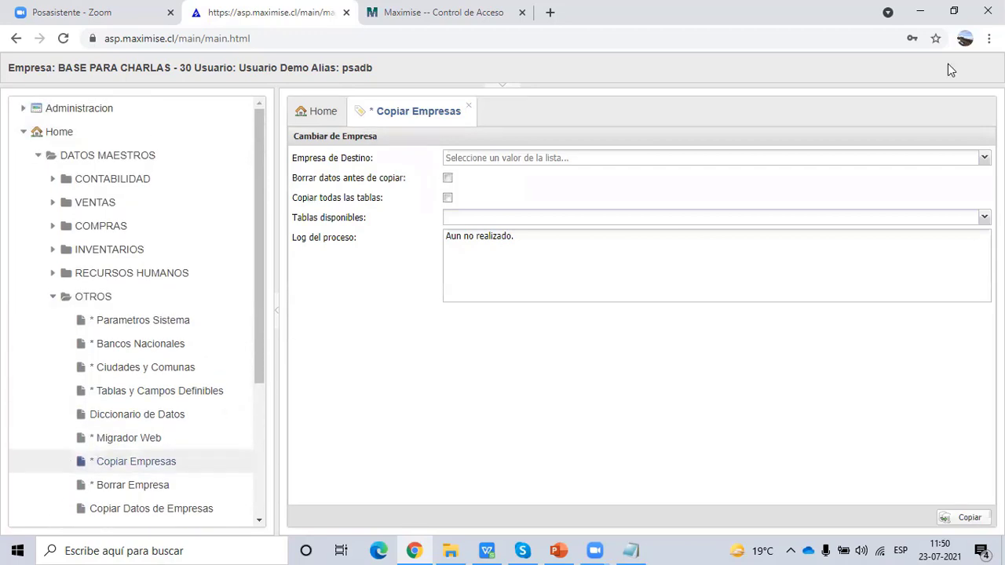
click(498, 86)
click(833, 102)
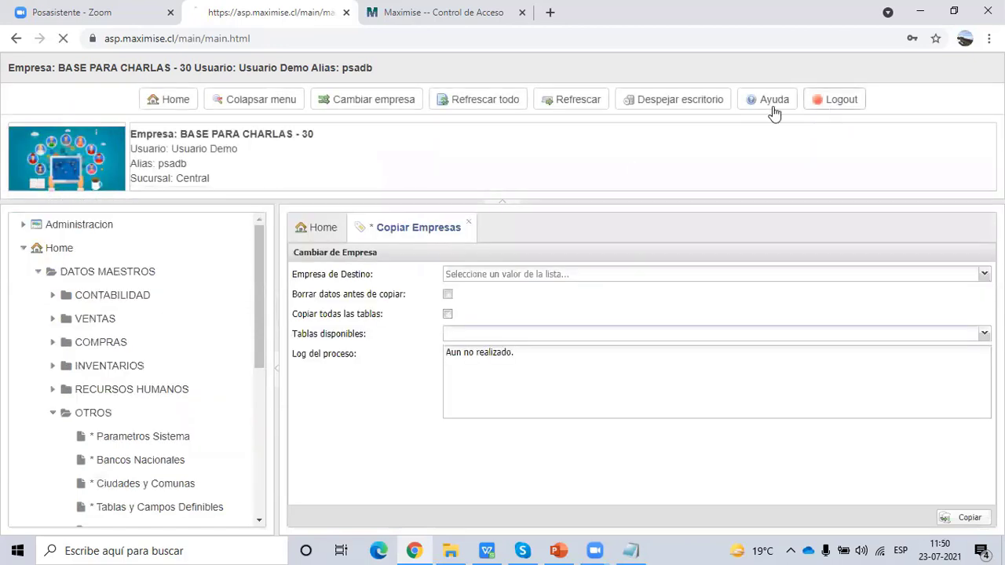
text(psadb)
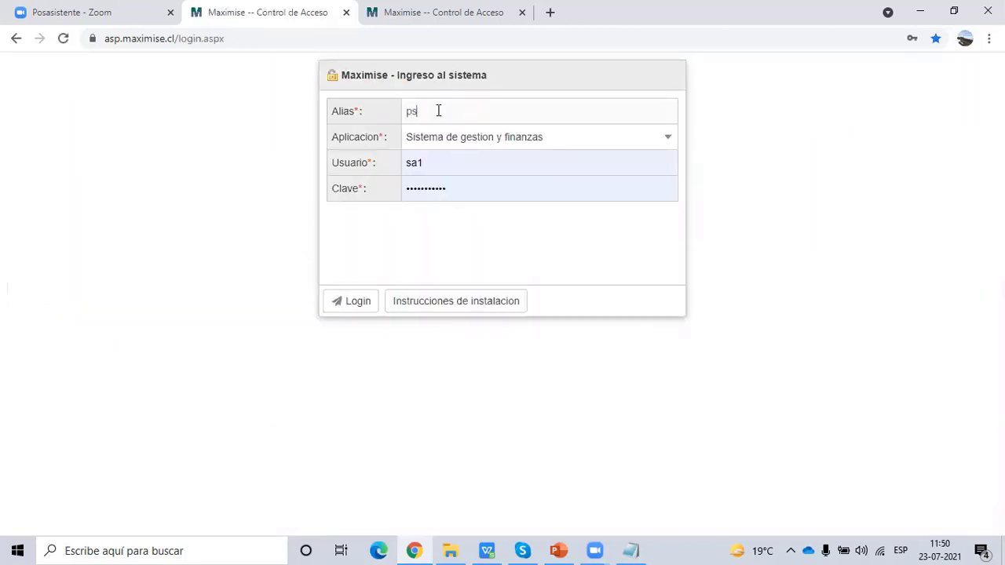
click(455, 163)
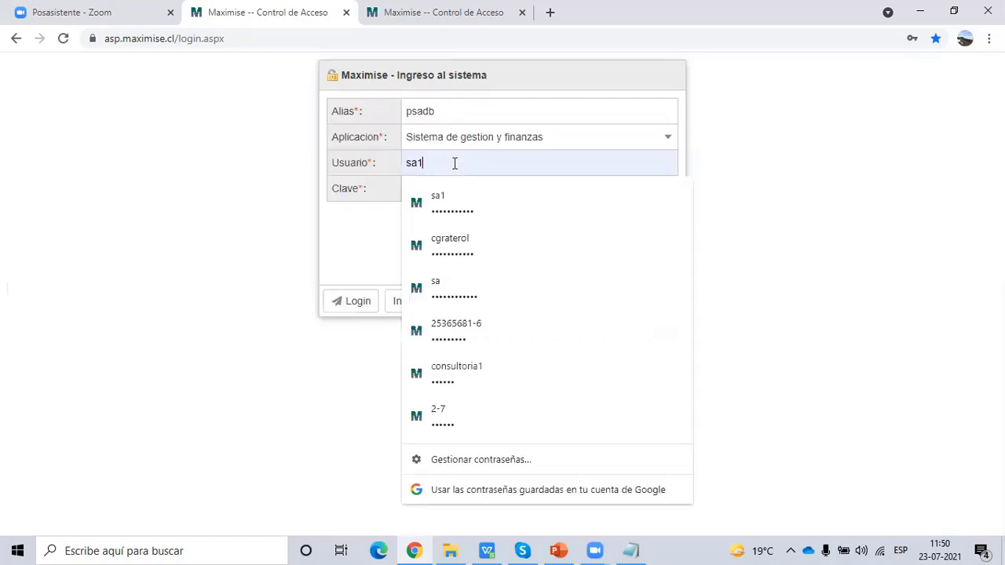
click(466, 288)
click(352, 303)
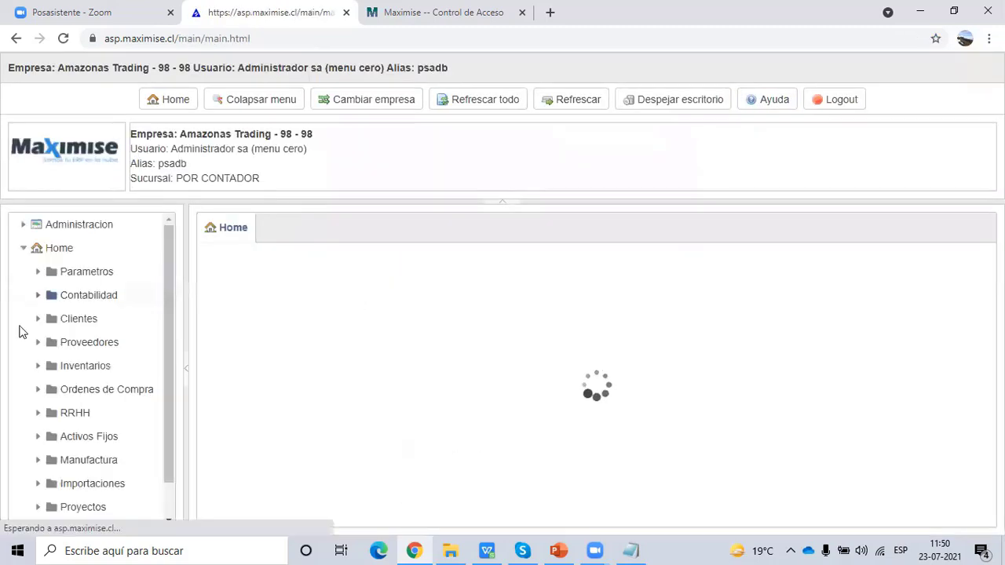
click(38, 271)
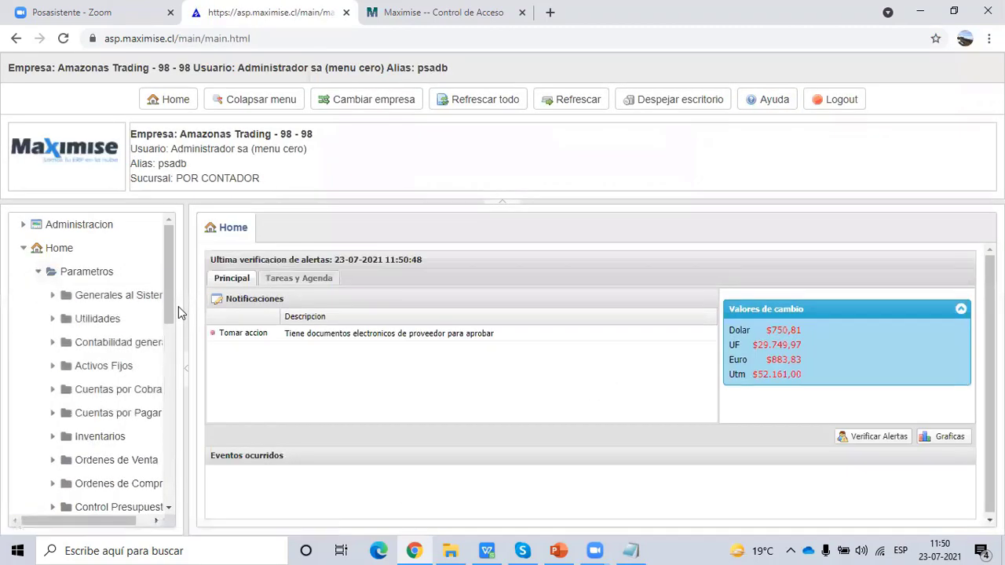
drag(184, 309, 234, 314)
scroll(145, 378, down, 1)
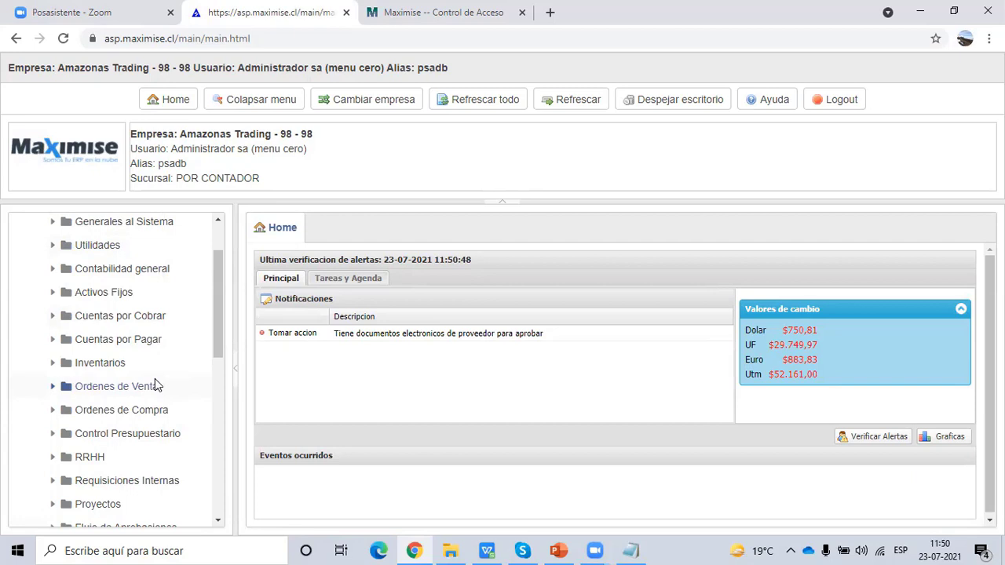
click(62, 223)
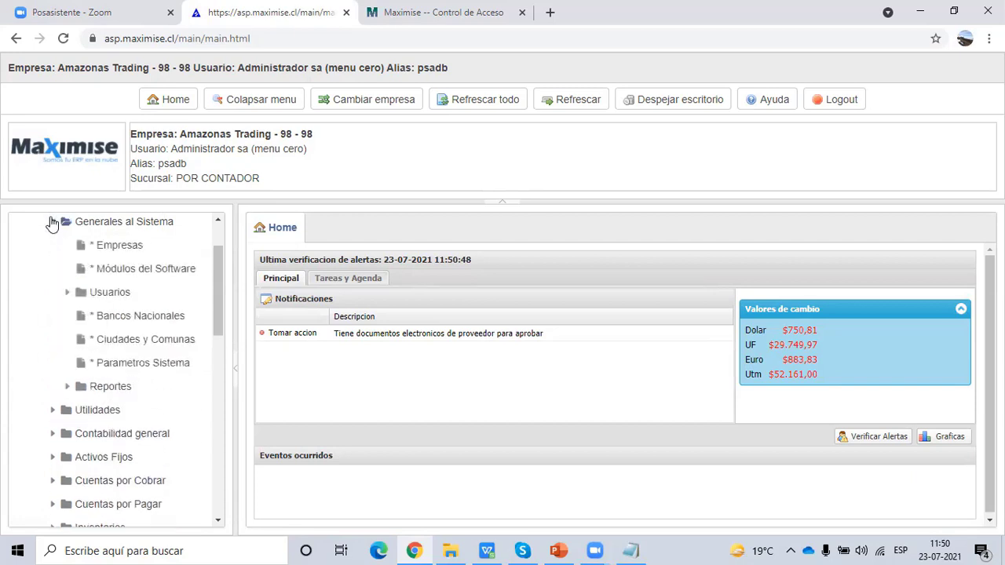
click(109, 248)
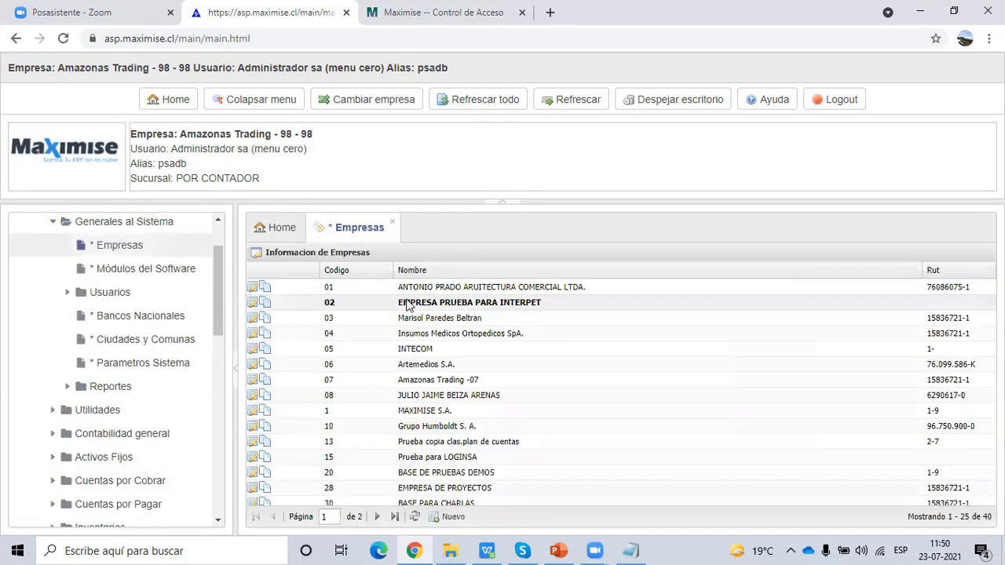
click(253, 303)
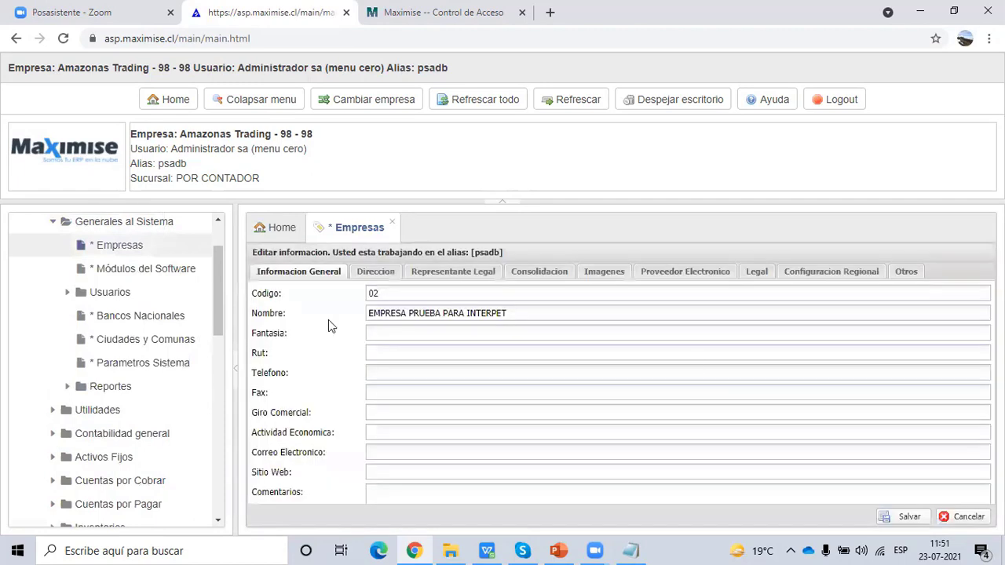
click(695, 277)
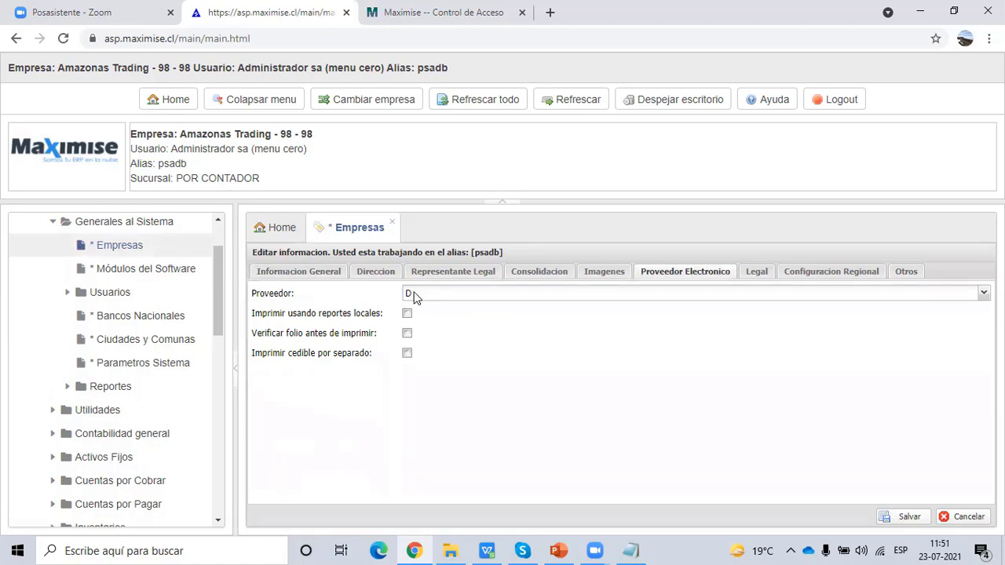
click(314, 274)
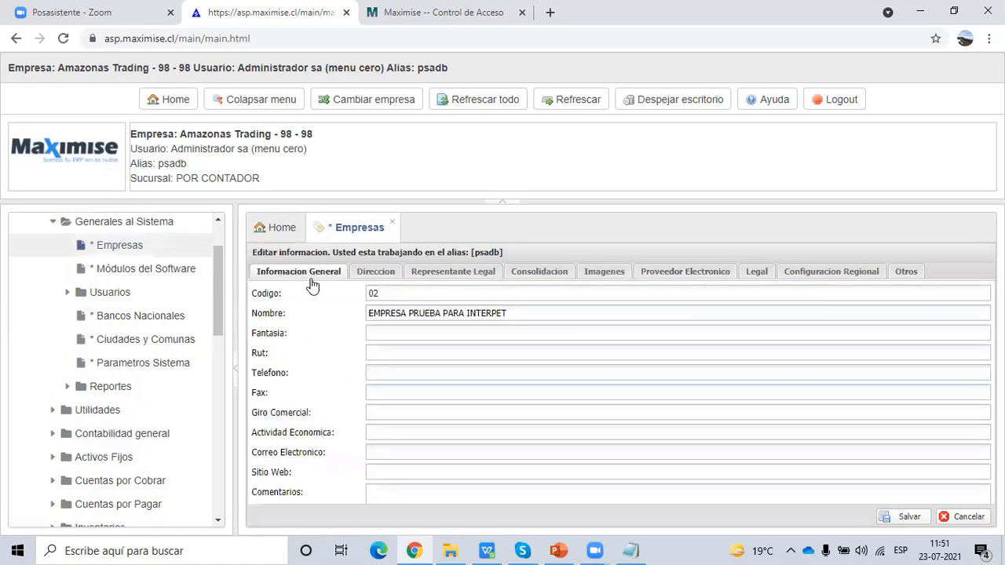
click(400, 355)
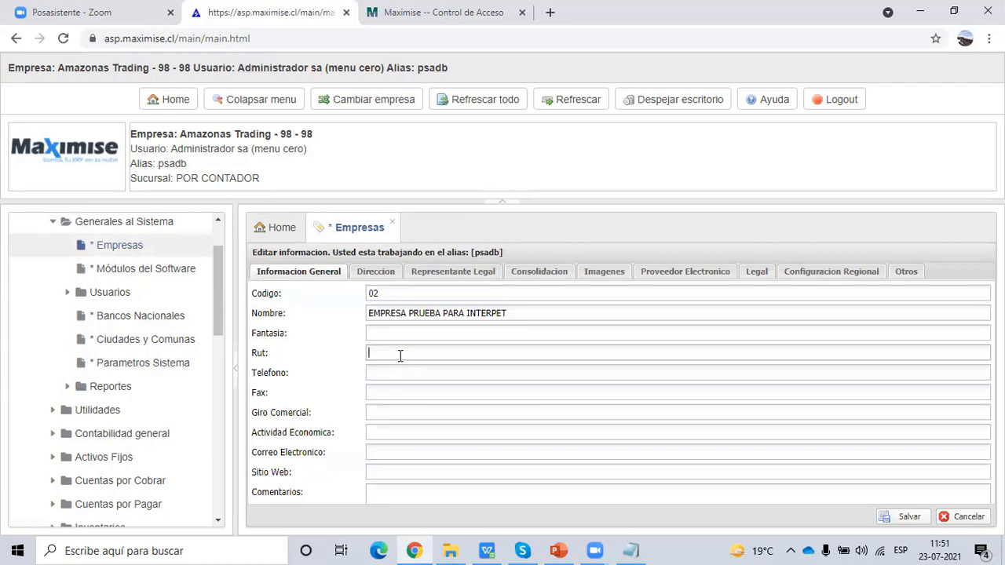
click(392, 227)
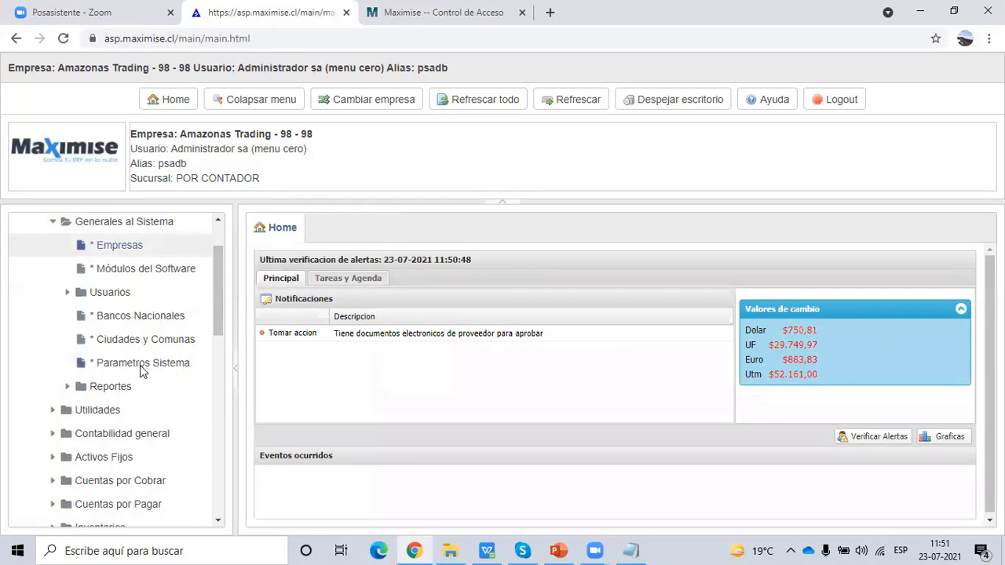
- Open the Borrar Empresa utility from the Utilidades group
scroll(140, 366, up, 2)
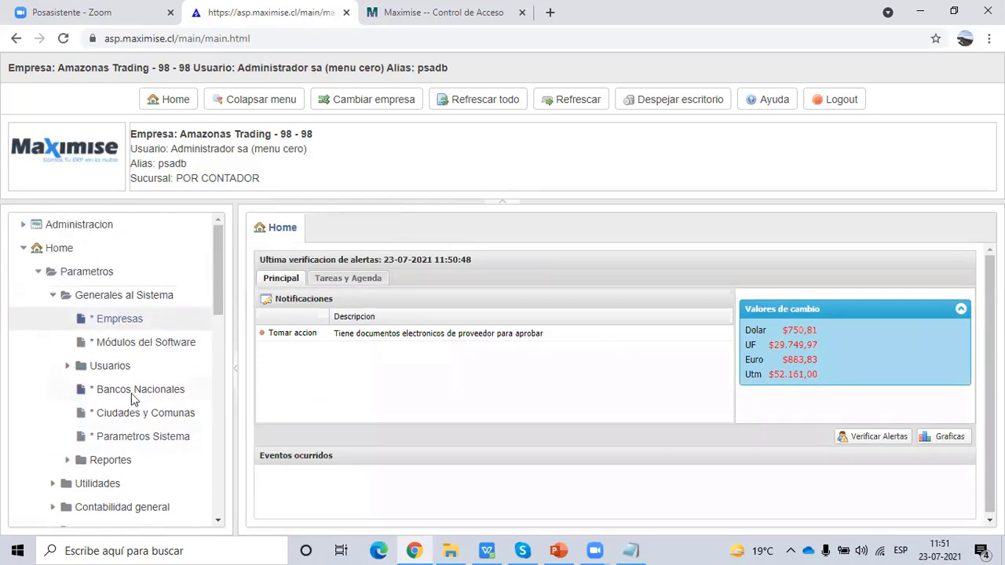
click(53, 296)
click(53, 319)
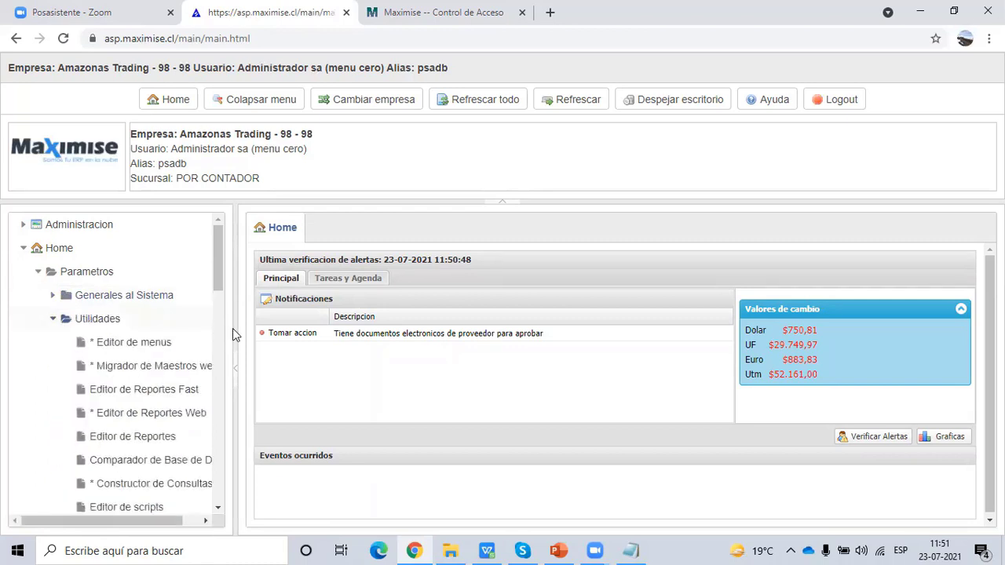
scroll(220, 280, down, 3)
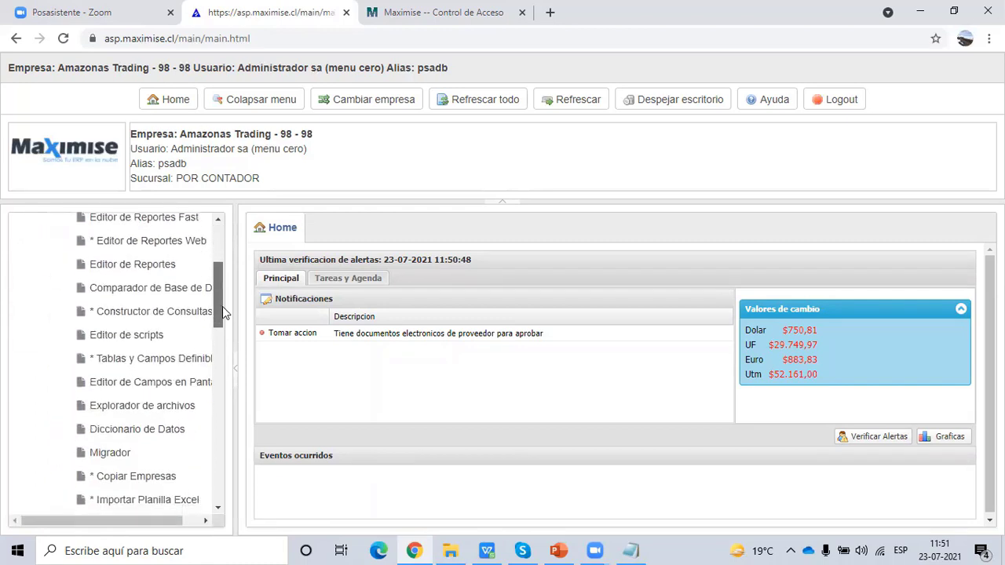
scroll(222, 310, down, 1)
click(119, 474)
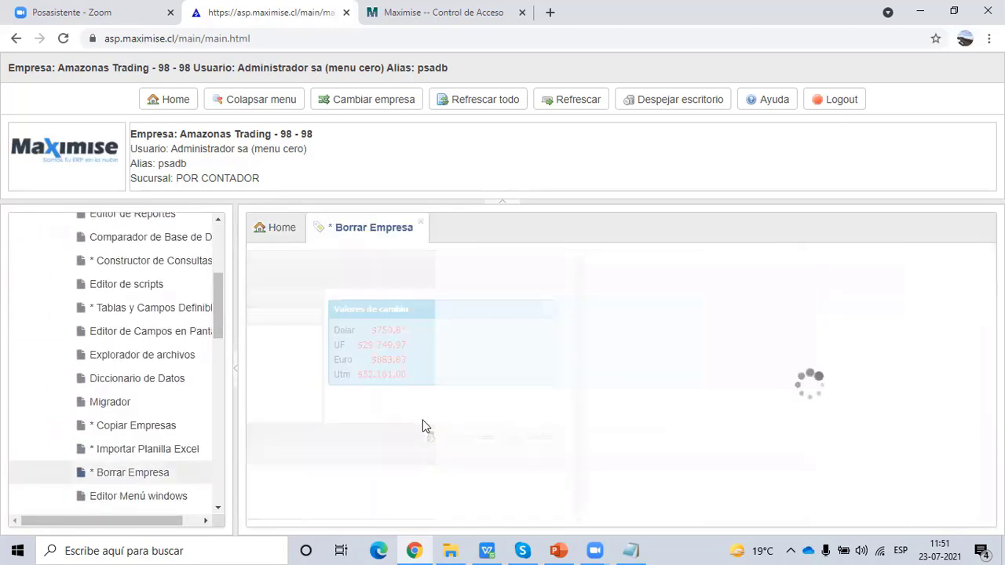
- Choose EMPRESA PRUEBA PARA INTERPET -> 02 as the company to delete
click(385, 285)
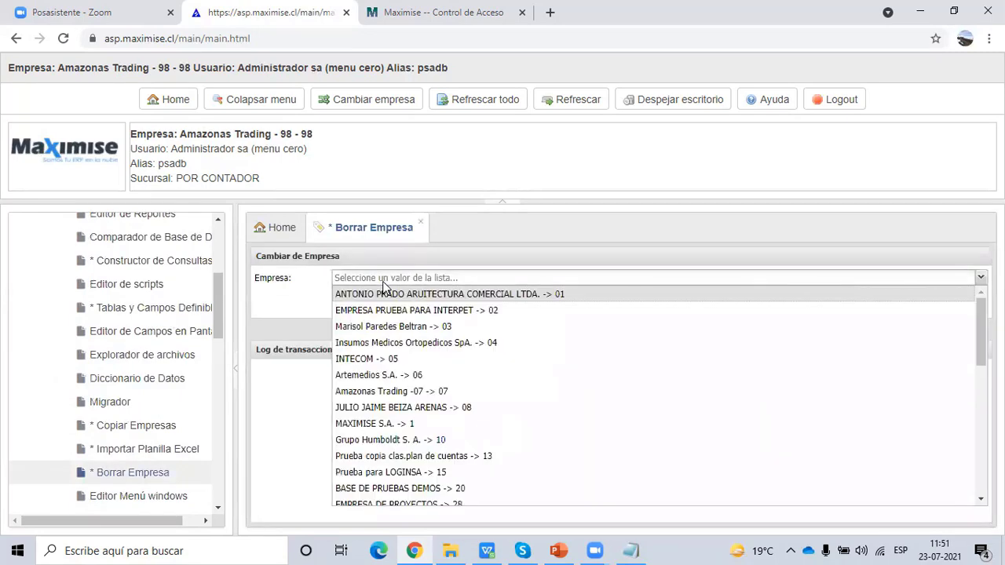
click(388, 306)
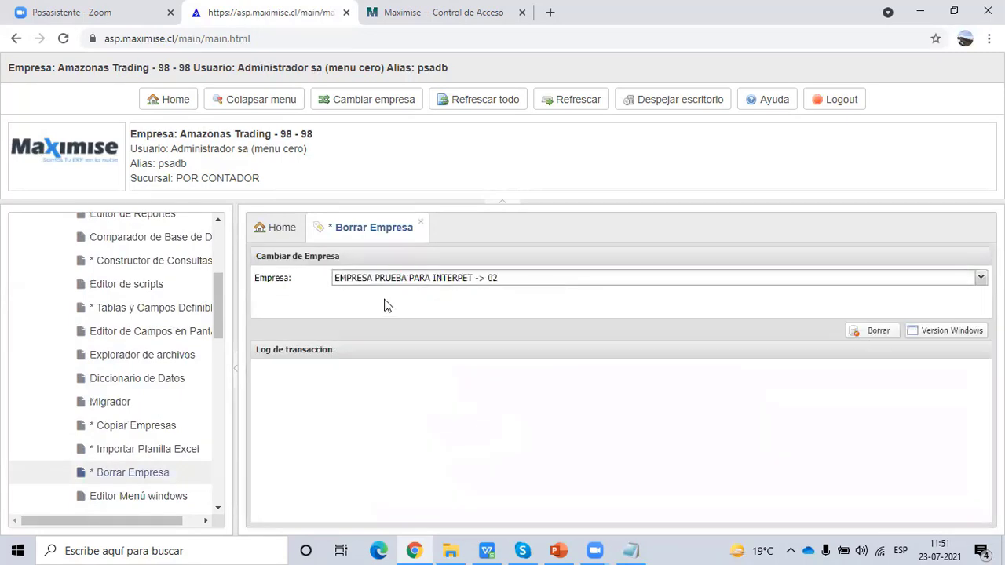
click(365, 101)
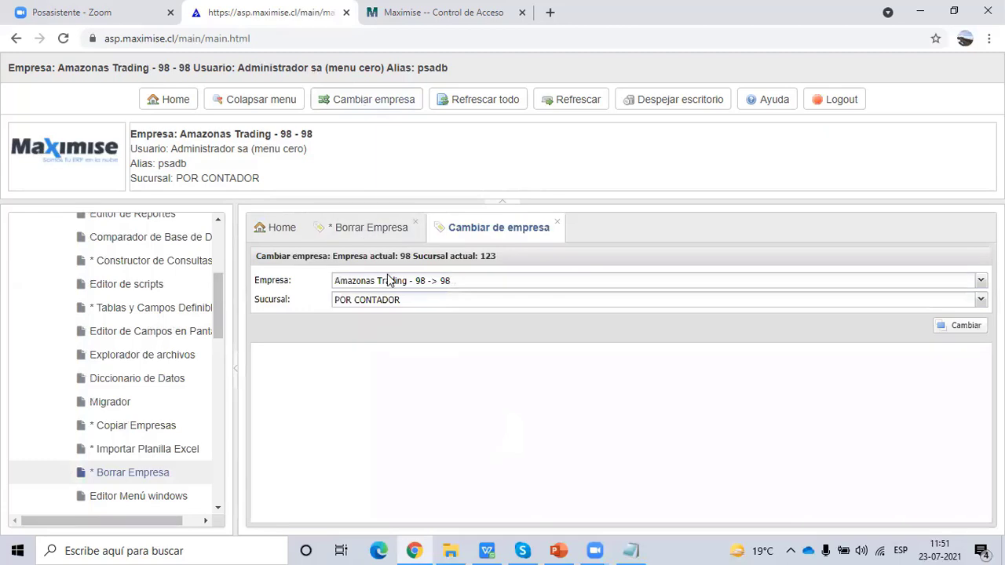
click(386, 280)
click(359, 231)
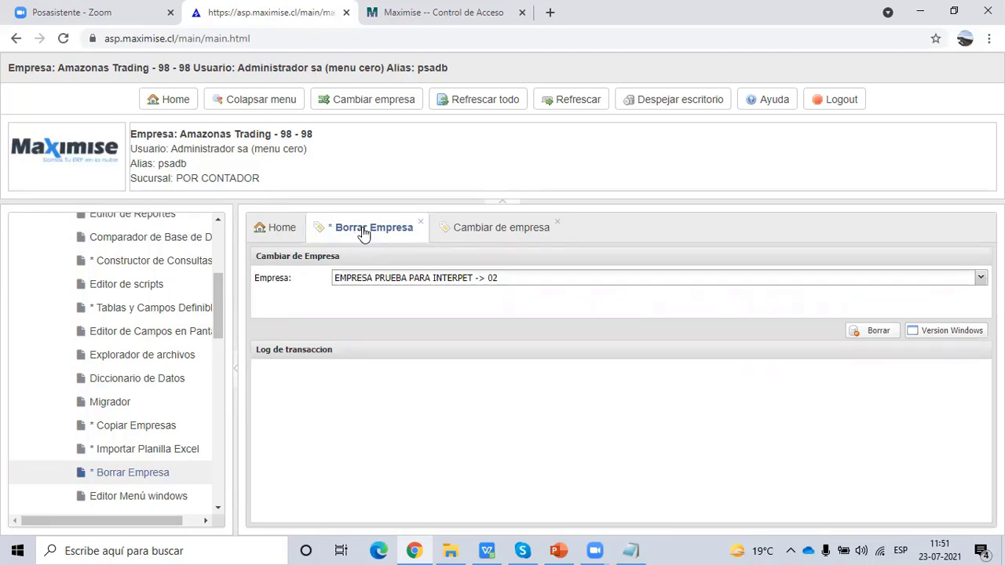
- Present slide 12, Respaldo de Base de Datos, full screen in PowerPoint, then exit the show
click(558, 550)
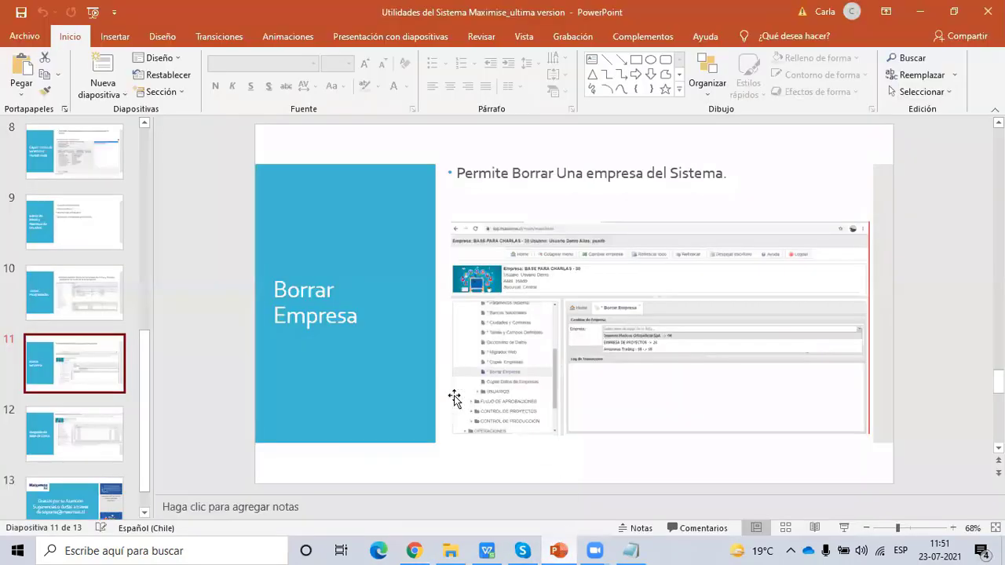
click(94, 430)
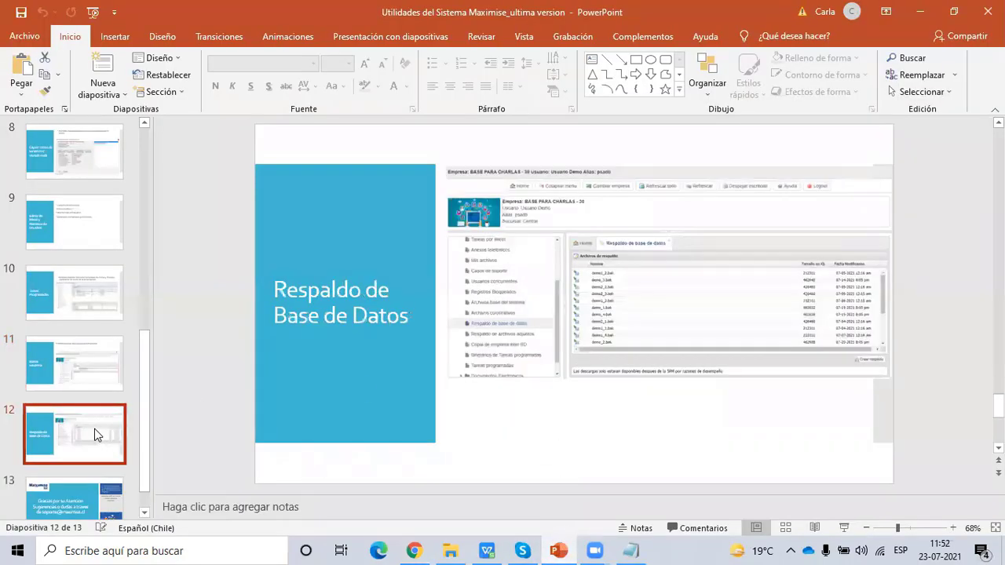
click(845, 529)
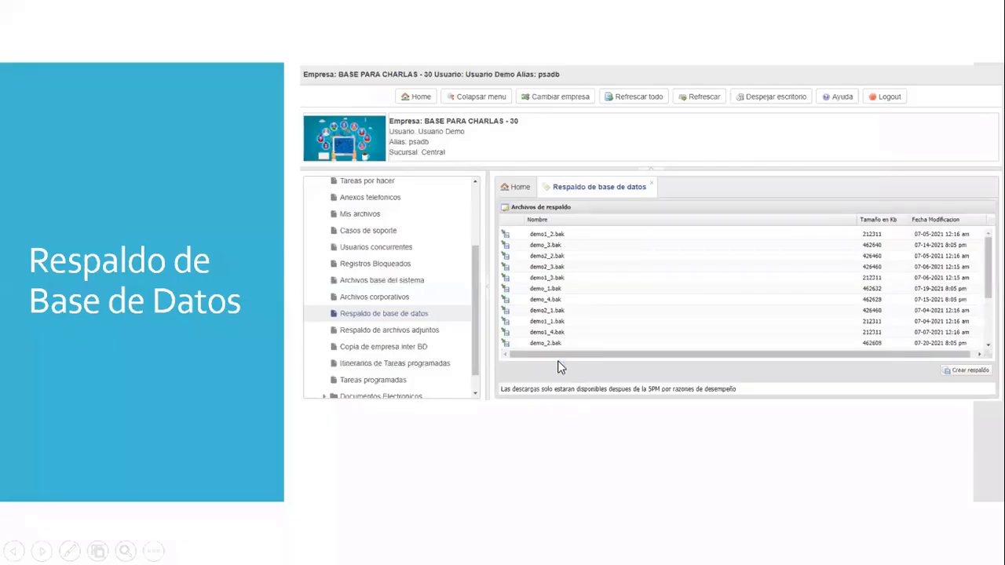
key(Escape)
- Log out of Maximise and log back in with alias psadb and its password
click(414, 551)
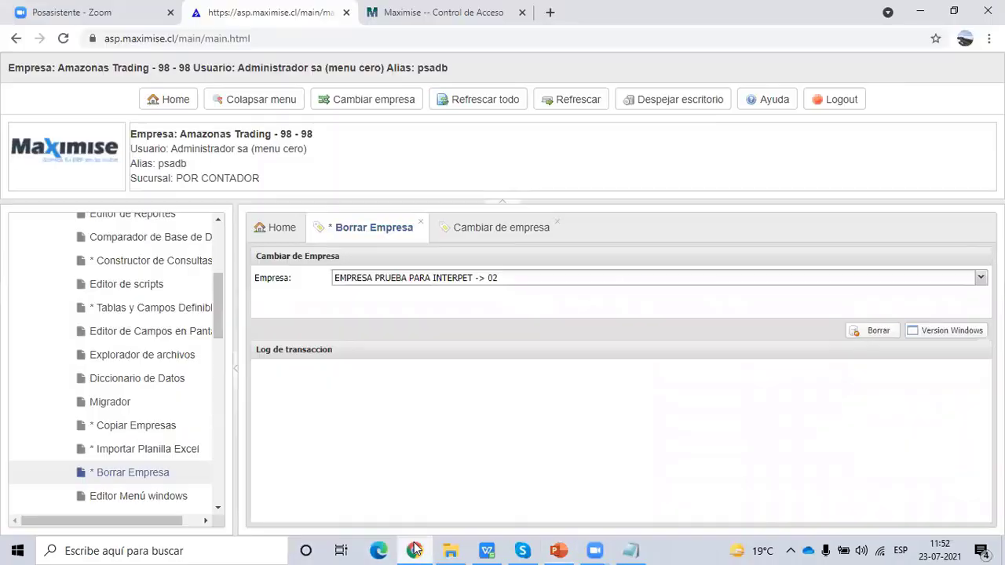
click(835, 99)
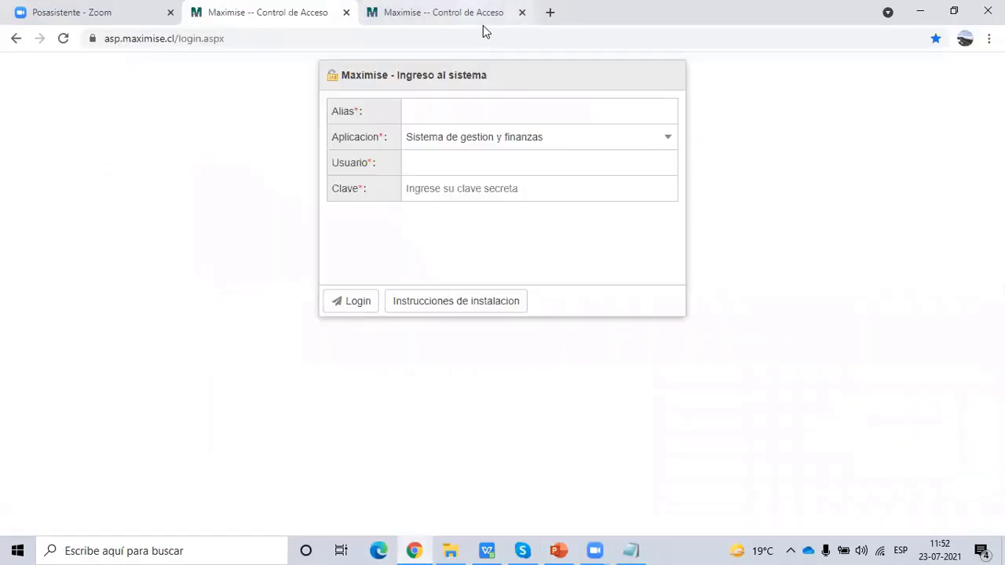
click(483, 25)
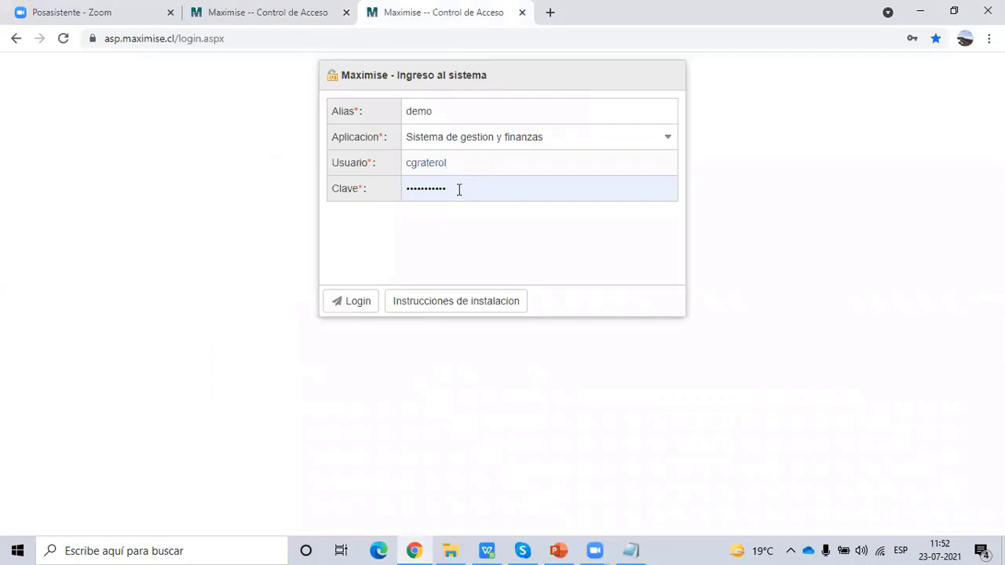
click(360, 182)
drag(452, 118, 343, 118)
text(psadb)
click(376, 188)
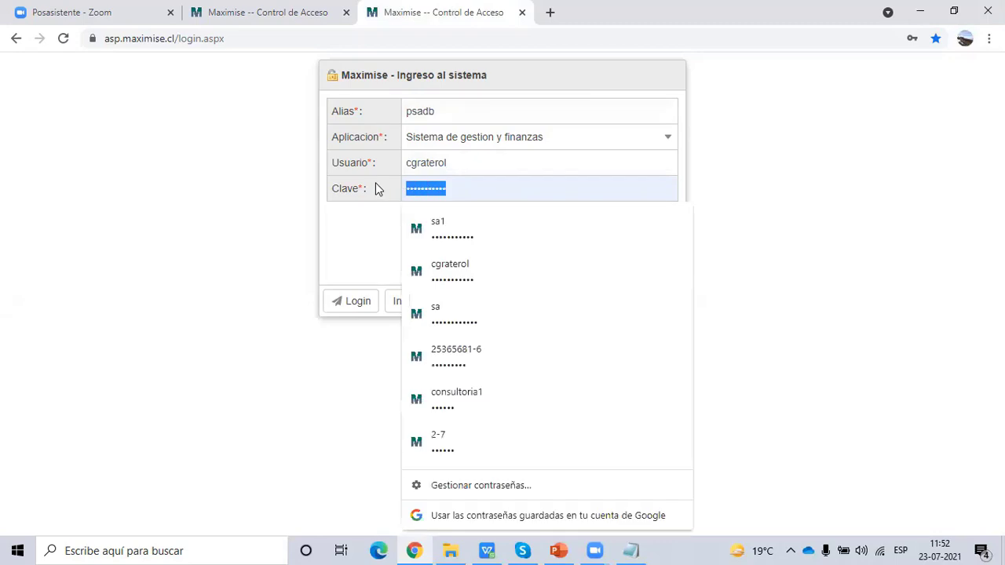
text(******)
key(Return)
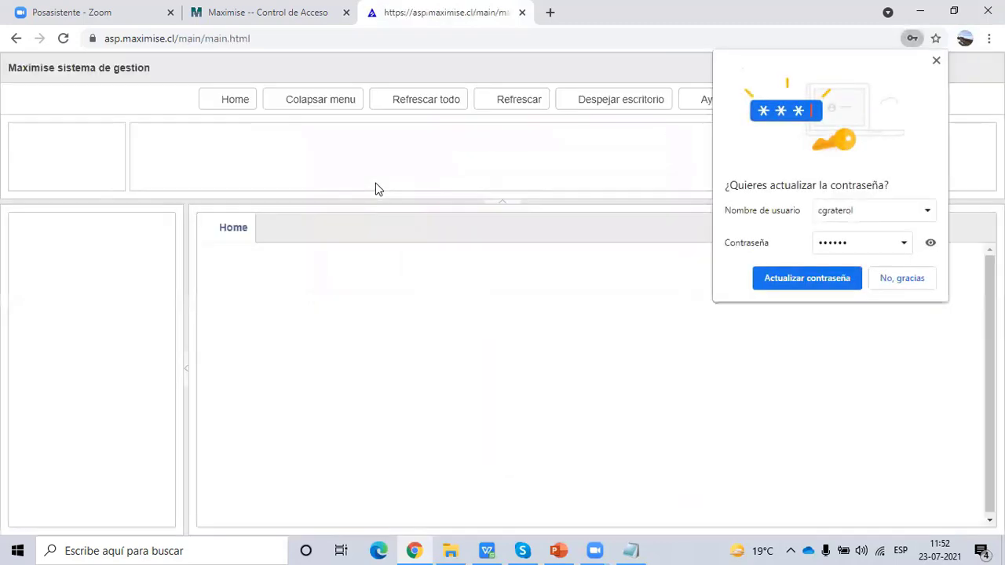
click(905, 281)
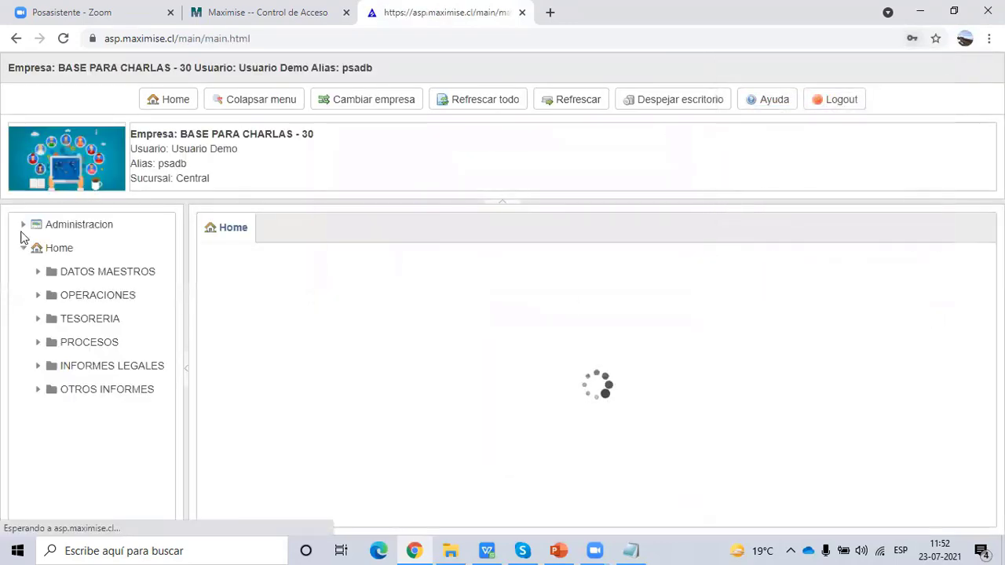
- Show the database backup file list under Administracion > Respaldo de base de datos
click(23, 226)
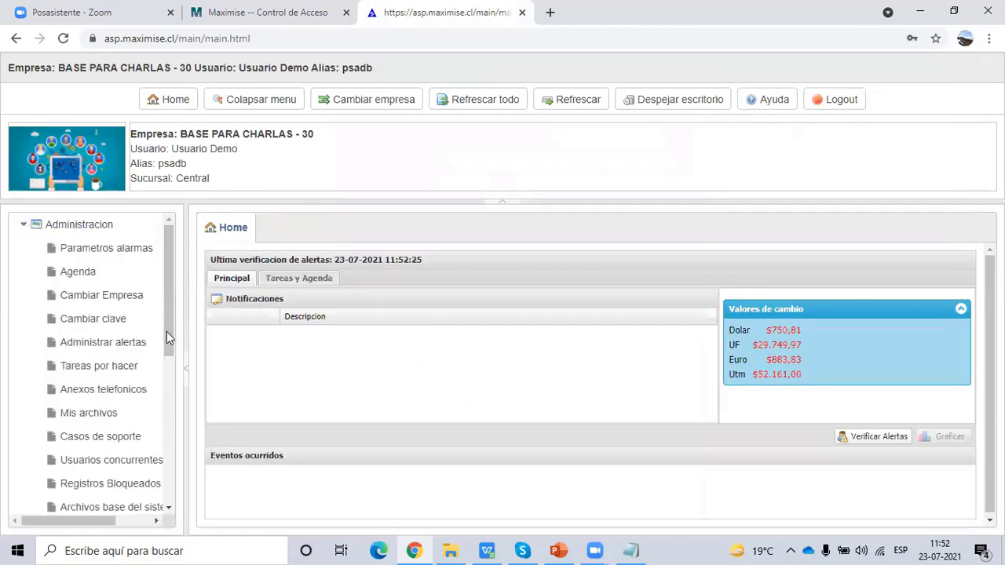
drag(186, 338, 229, 333)
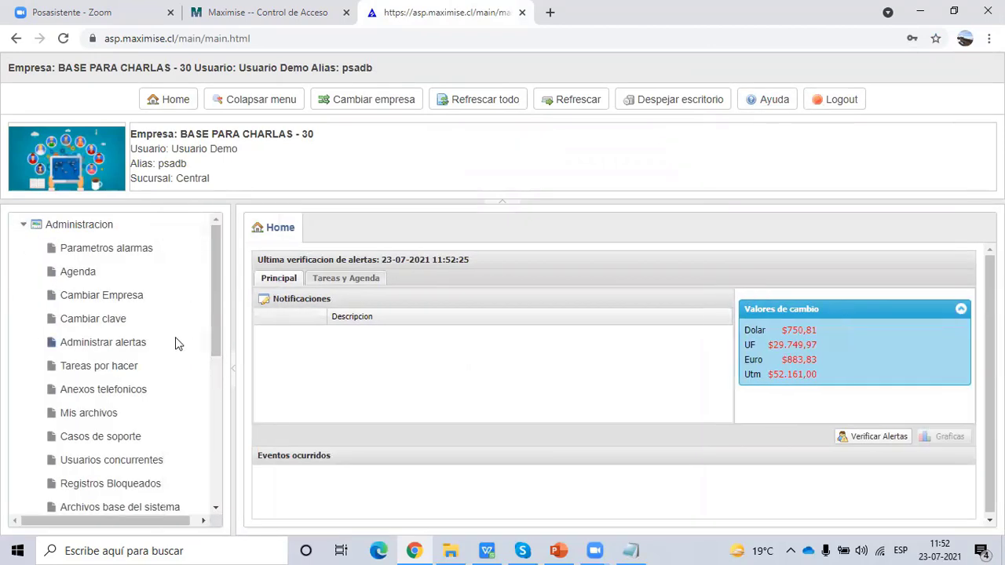
scroll(175, 362, down, 1)
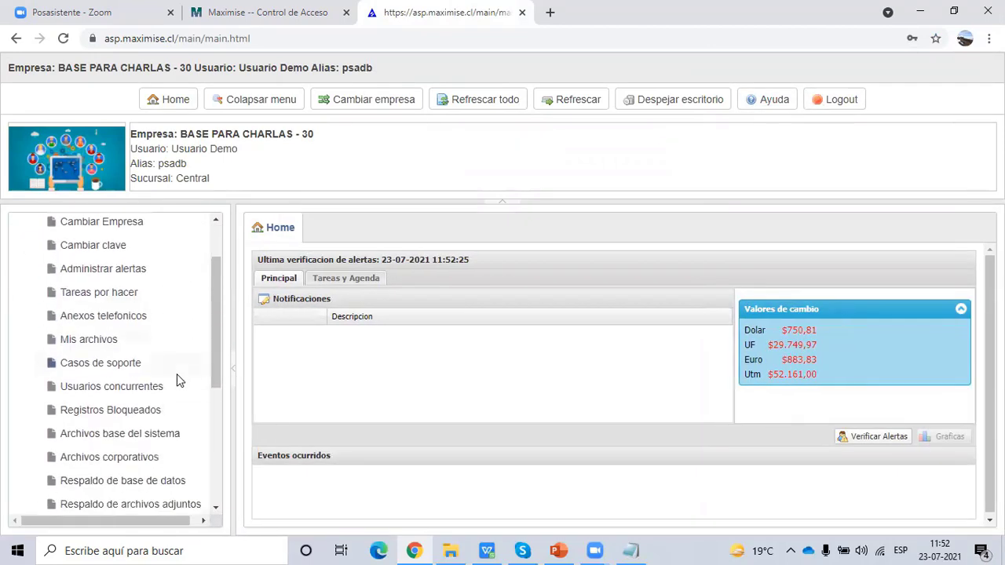
click(143, 482)
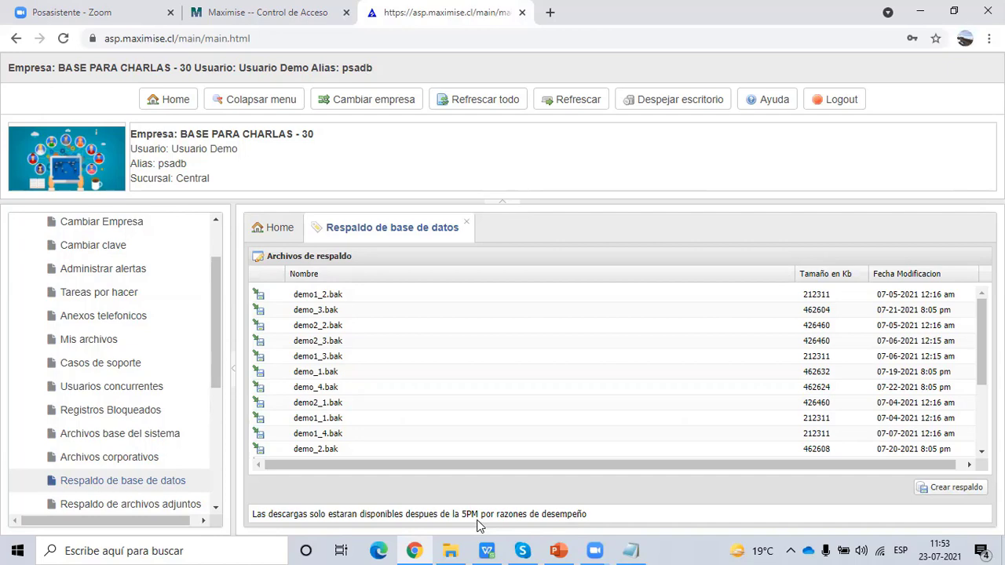
click(562, 550)
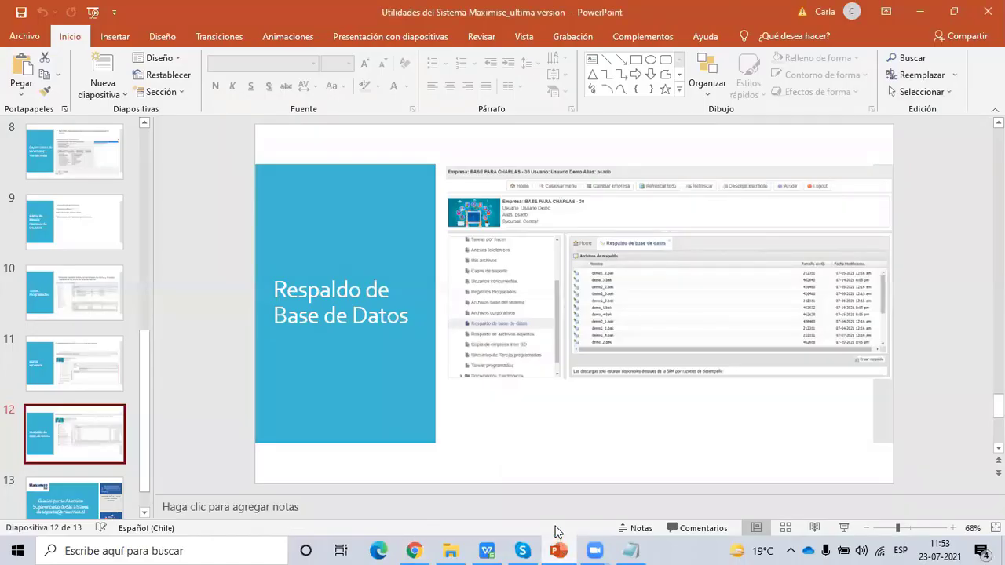